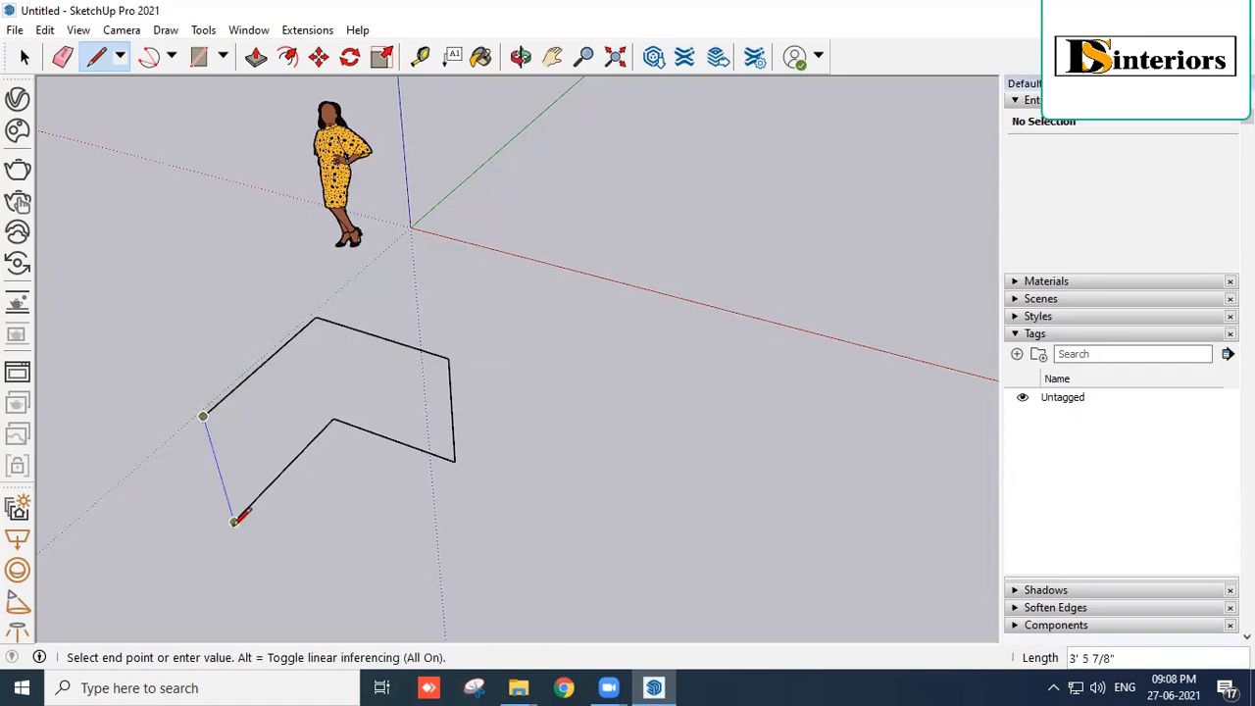
# Close the open end of the folded outline and draw the inner vertical edge that splits it into two panels.
pyautogui.click(234, 522)
pyautogui.click(333, 419)
pyautogui.click(334, 418)
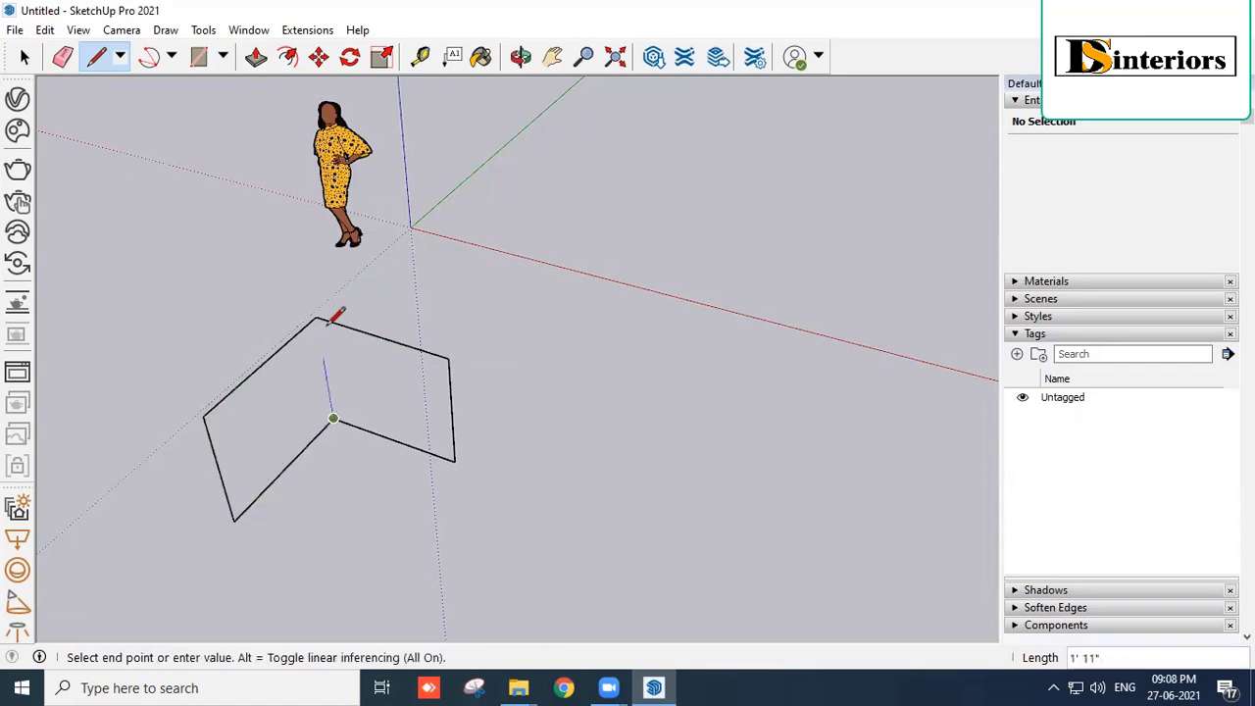
pyautogui.click(316, 319)
# Connect the two panels' outer top corners and outer bottom corners with lines to form a closed triangular prism.
pyautogui.moveTo(567, 460)
pyautogui.mouseDown(button='middle')
pyautogui.moveTo(227, 414)
pyautogui.moveTo(641, 265)
pyautogui.moveTo(366, 448)
pyautogui.mouseUp(button='middle')
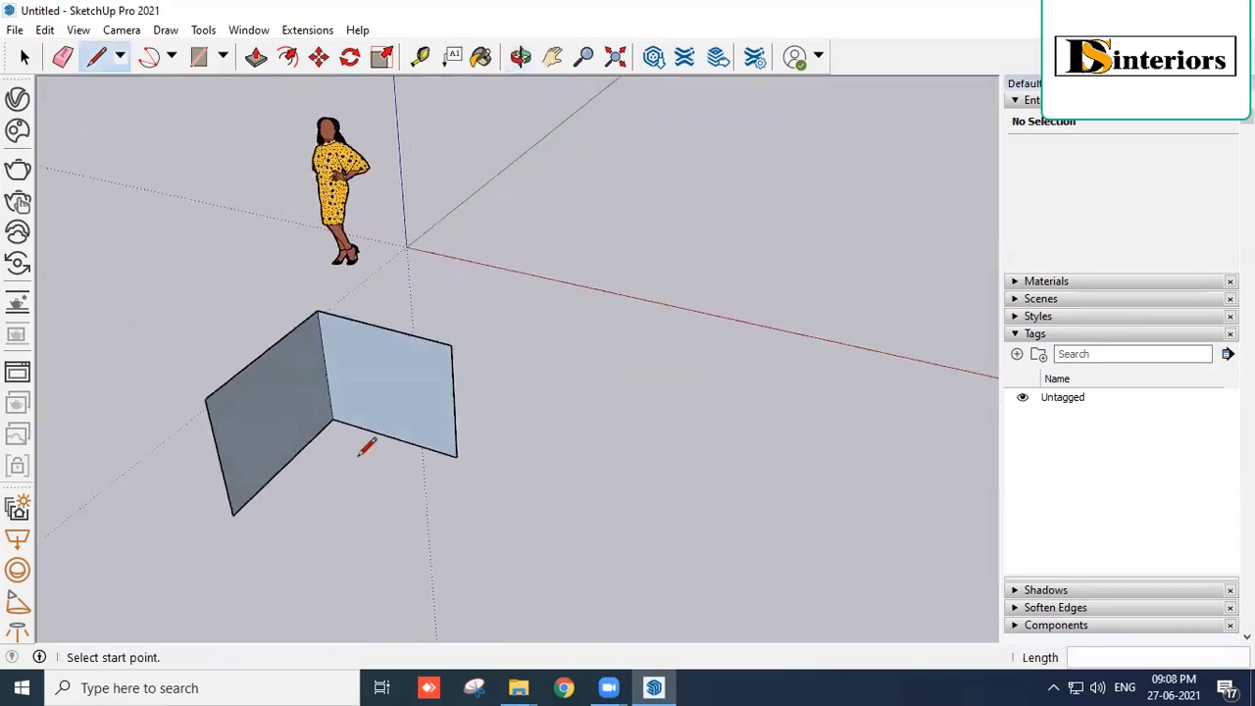
pyautogui.click(205, 399)
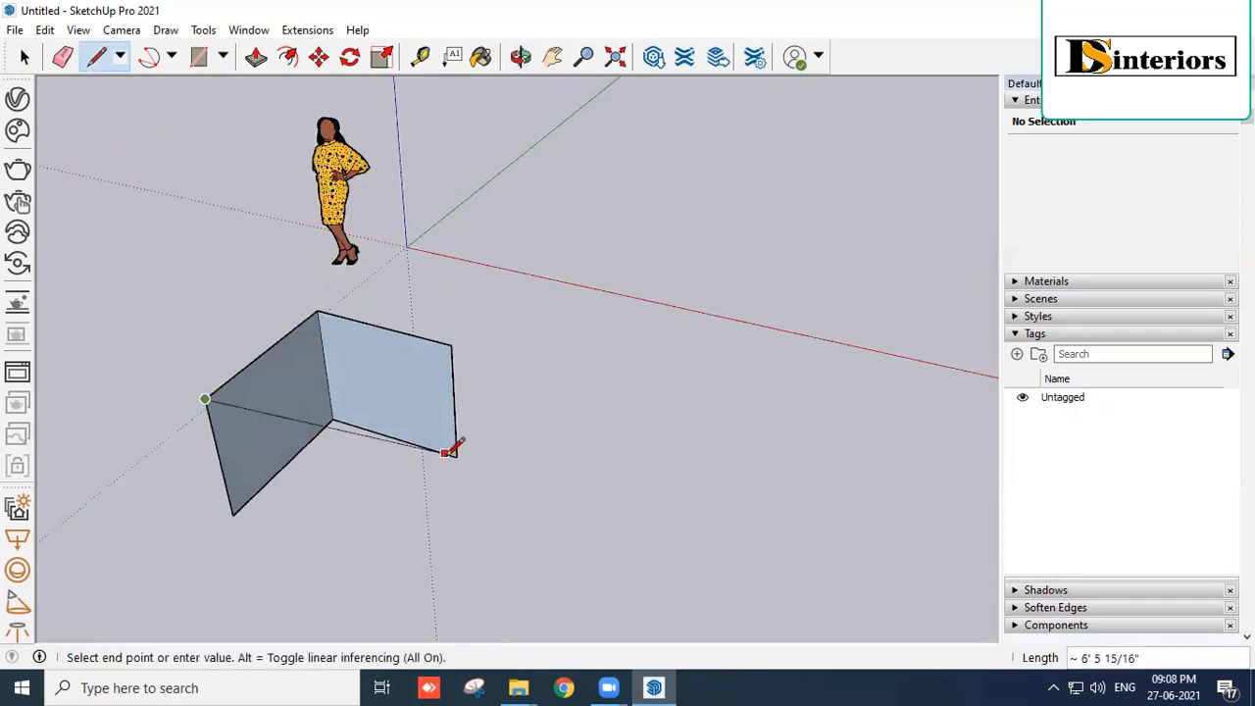
pyautogui.click(451, 345)
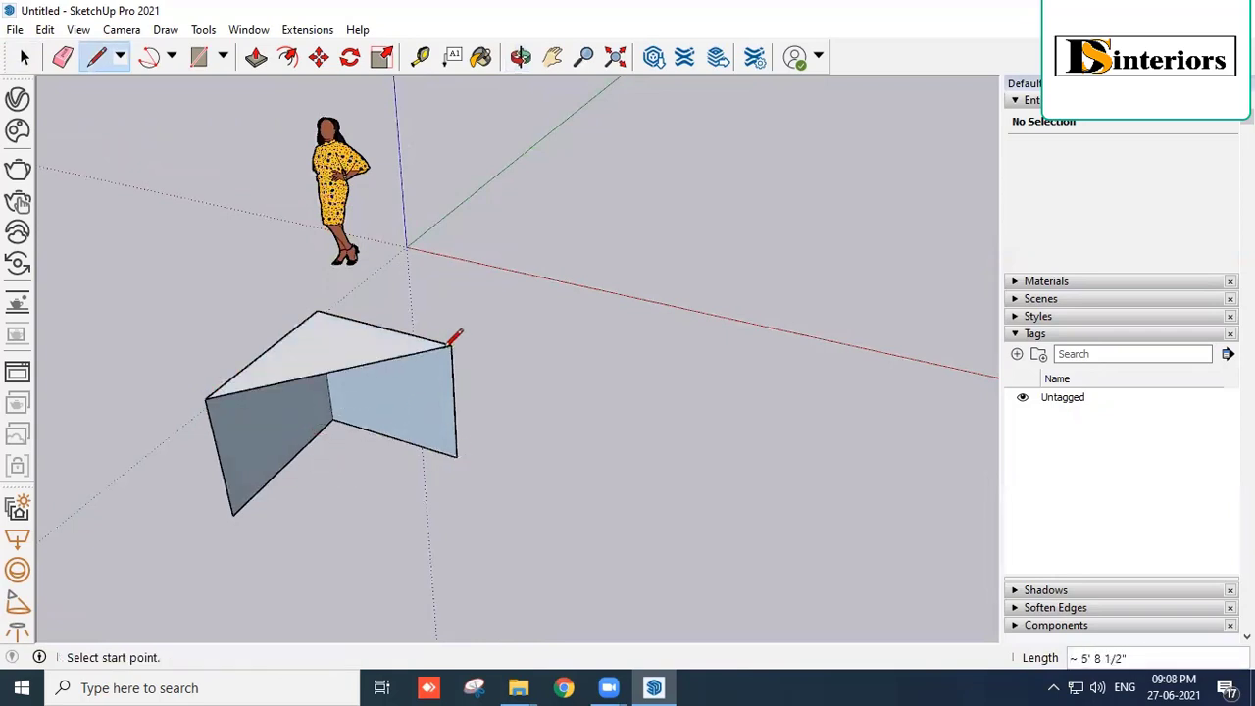
pyautogui.click(233, 512)
pyautogui.click(456, 454)
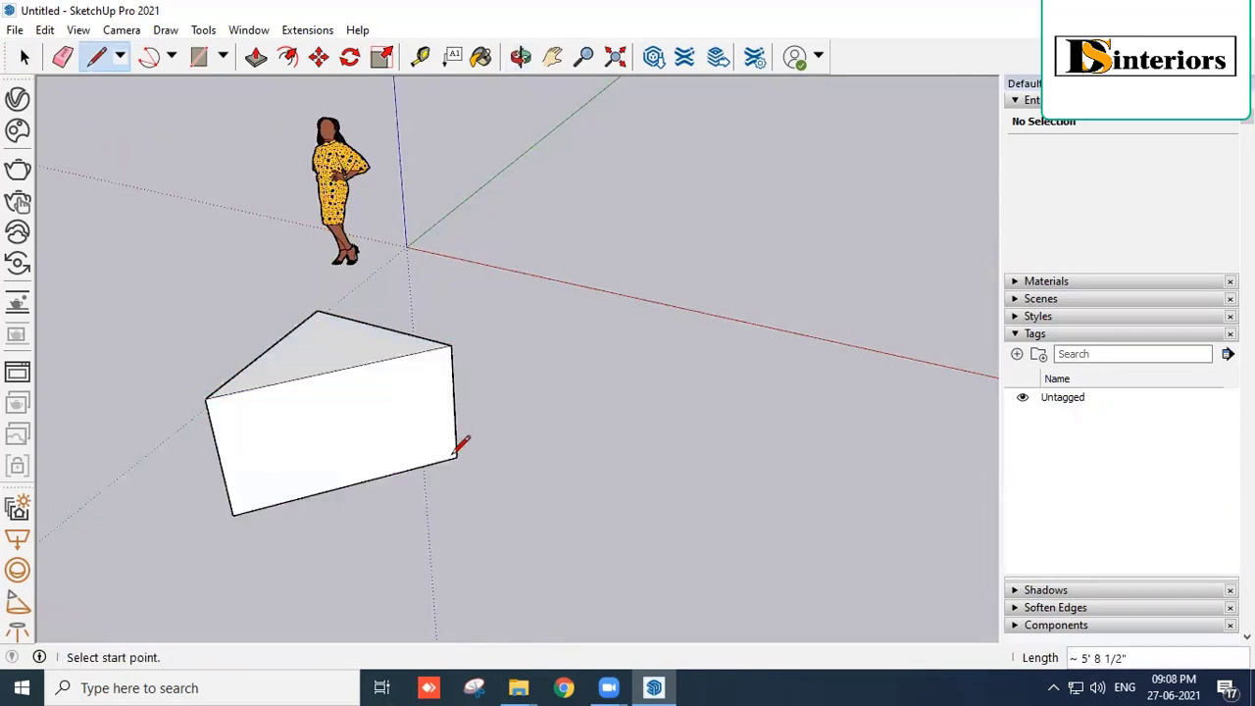
# Start an outline beside the prism with a 5' line along the green axis and a 2' line along the red axis.
pyautogui.moveTo(459, 437)
pyautogui.mouseDown(button='middle')
pyautogui.moveTo(968, 350)
pyautogui.moveTo(605, 261)
pyautogui.moveTo(216, 392)
pyautogui.moveTo(301, 350)
pyautogui.mouseUp(button='middle')
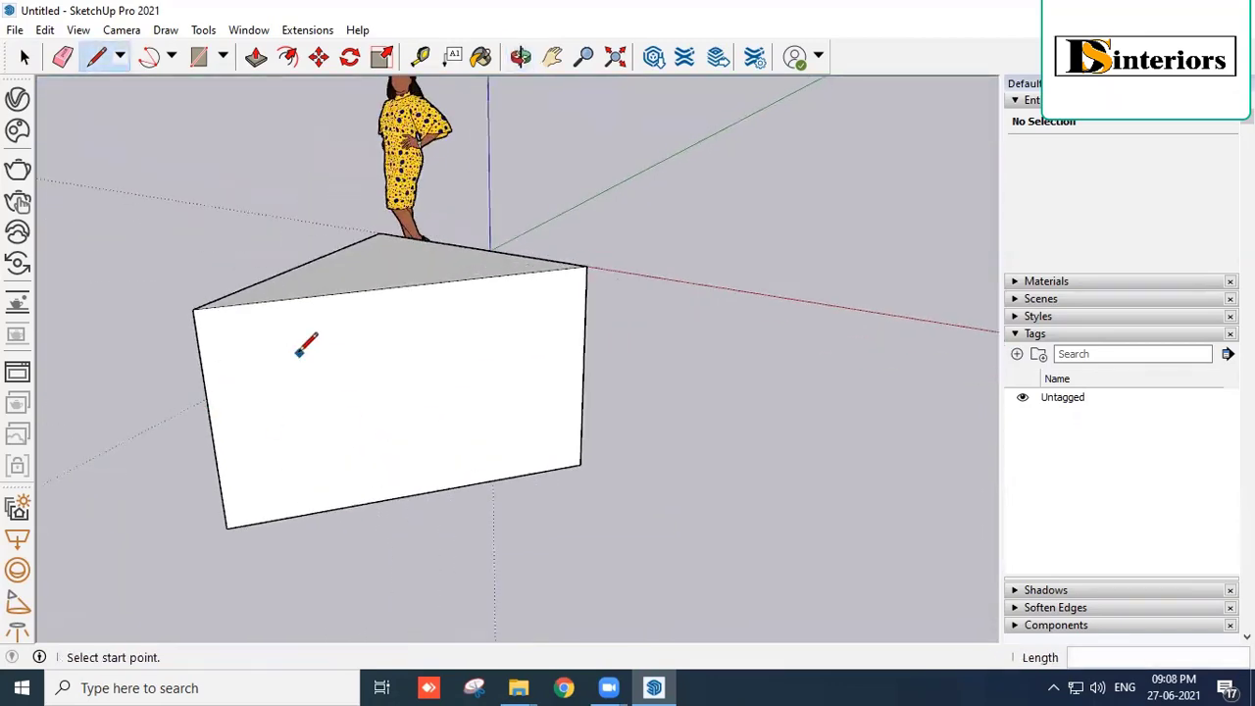
pyautogui.scroll(-4, 357, 174)
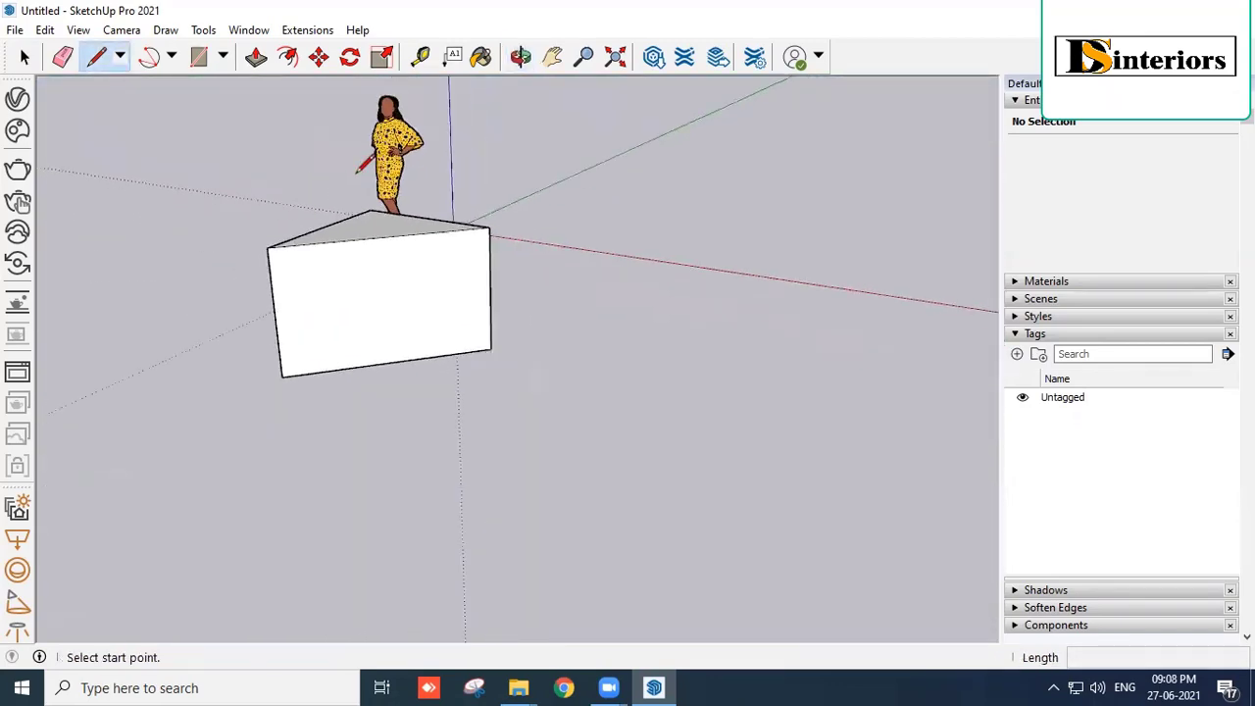
pyautogui.moveTo(534, 416); pyautogui.dragTo(544, 480, button='middle')
pyautogui.scroll(2, 520, 338)
pyautogui.click(478, 453)
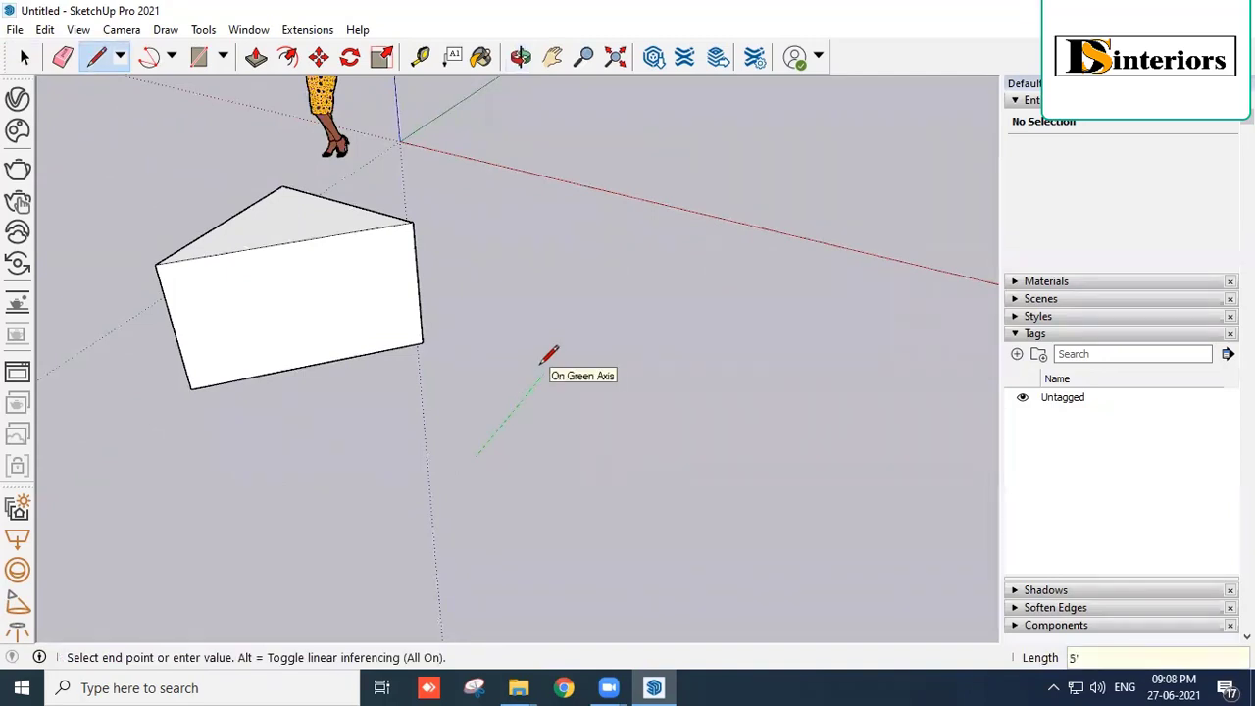
pyautogui.click(573, 338)
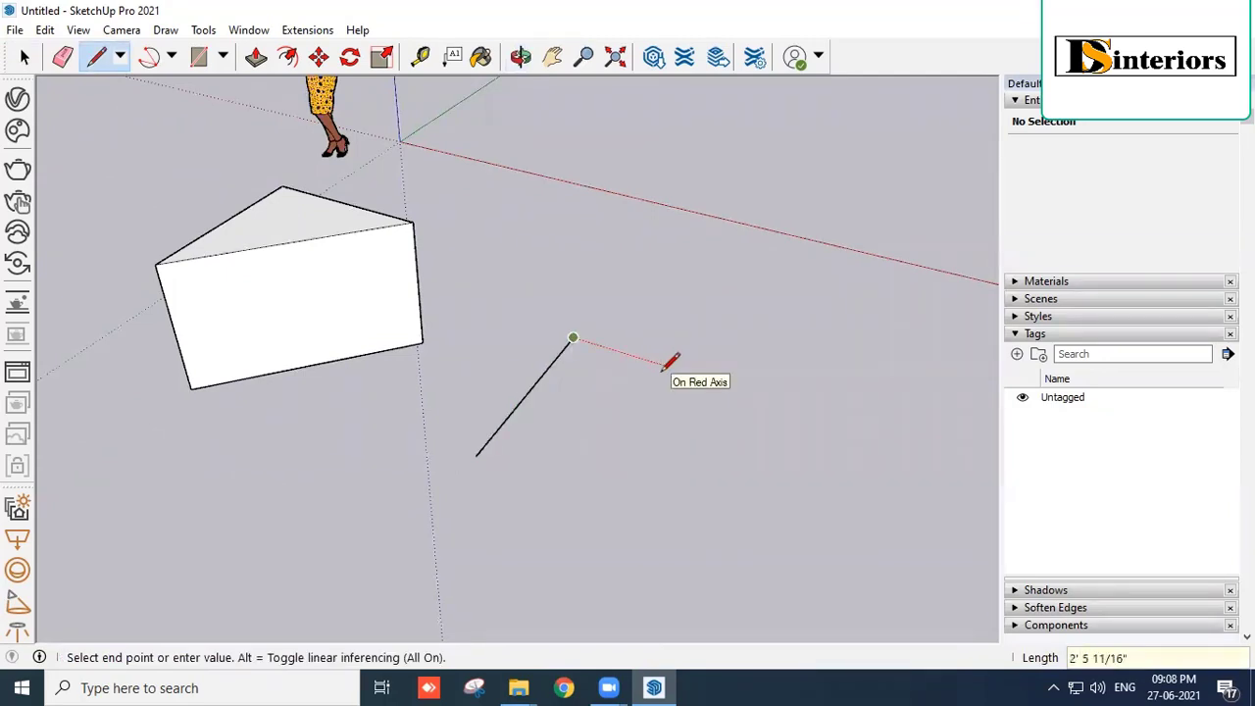
pyautogui.write("2'")
pyautogui.press('Return')
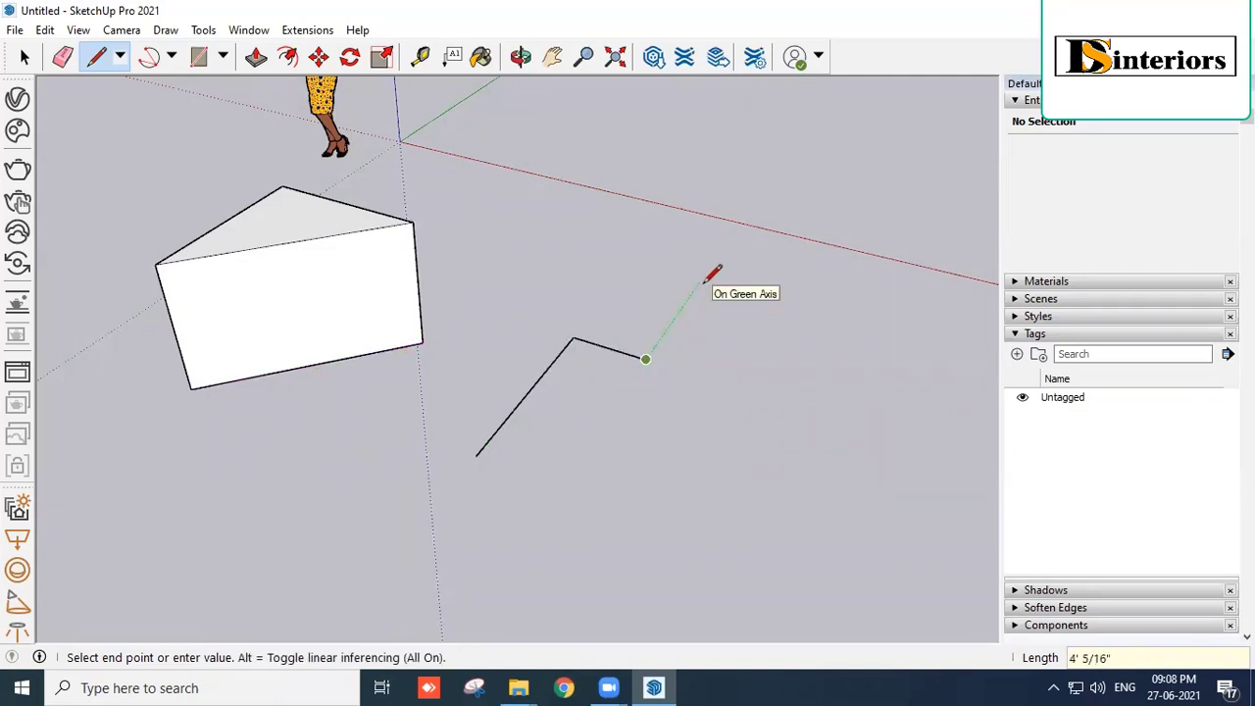
# Continue the outline 2' along the green axis and 2' along the red axis, run it back along green and close it at its start.
pyautogui.write("2'")
pyautogui.press('Return')
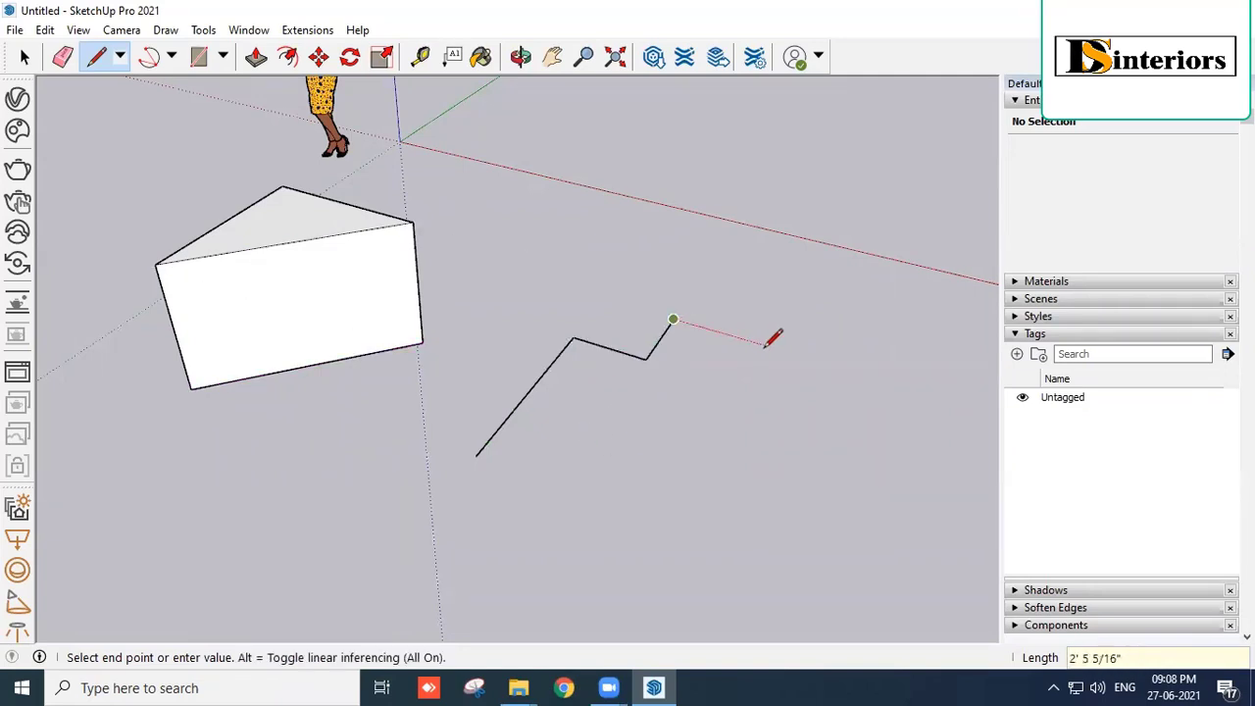
pyautogui.write("2'")
pyautogui.press('Return')
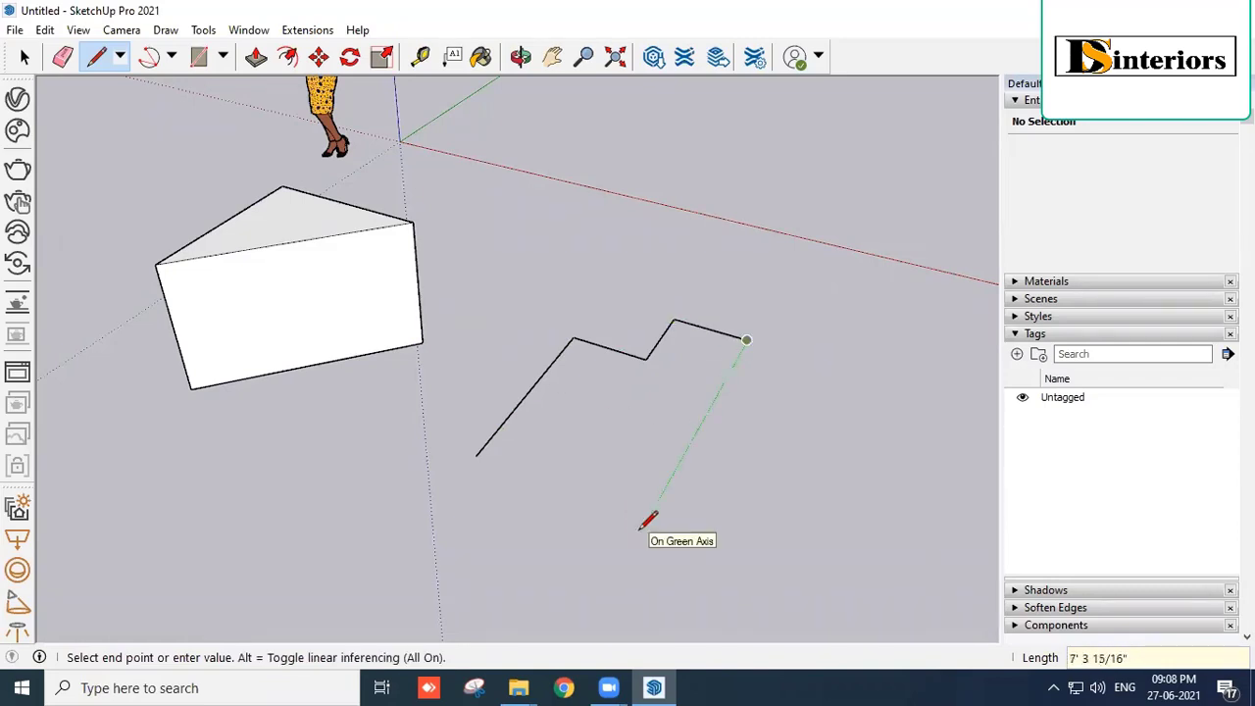
pyautogui.press('Return')
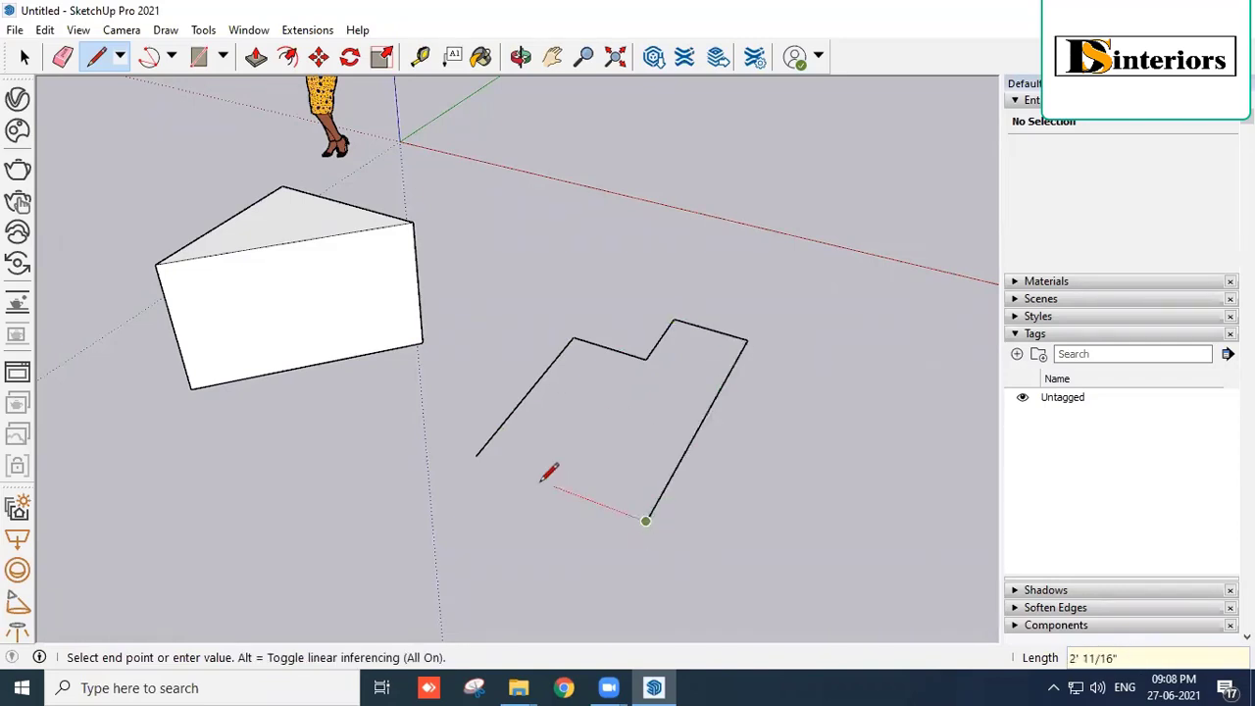
pyautogui.click(476, 456)
# Examine the closed L-shaped face and the triangular prism from low angles and from above.
pyautogui.moveTo(706, 468); pyautogui.dragTo(608, 448, button='middle')
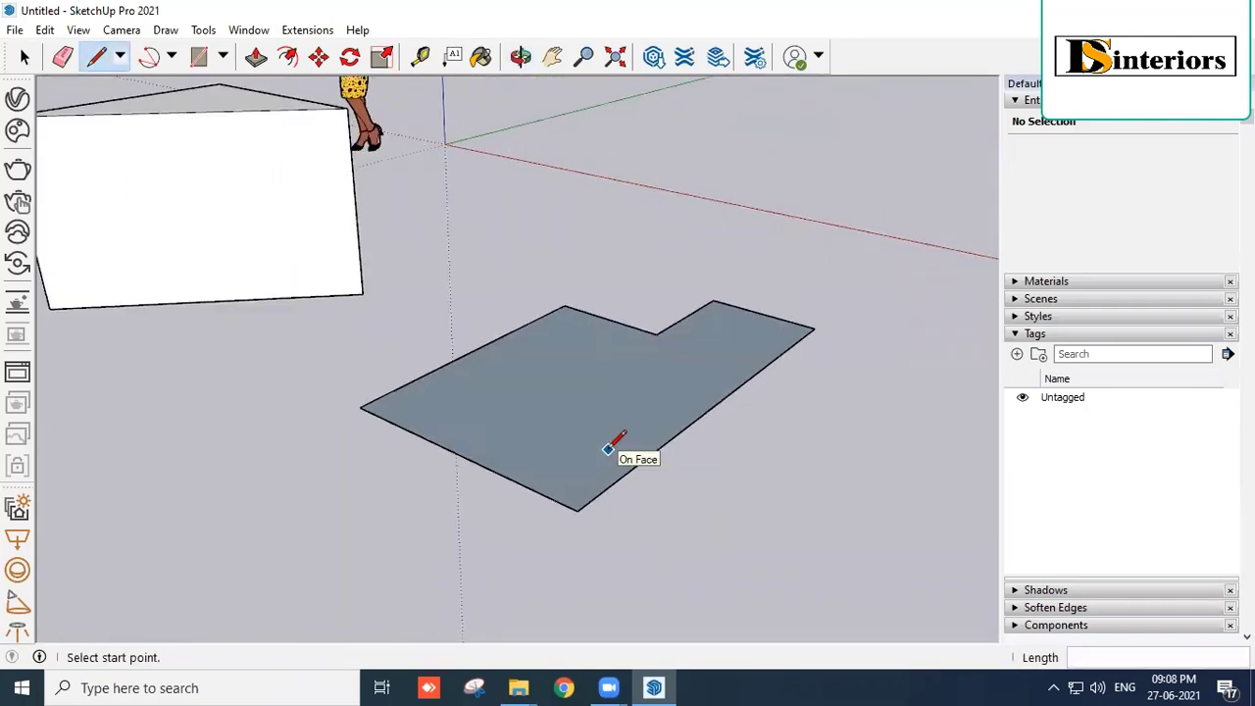
pyautogui.scroll(-4, 608, 449)
pyautogui.moveTo(681, 501)
pyautogui.mouseDown(button='middle')
pyautogui.moveTo(653, 351)
pyautogui.moveTo(802, 331)
pyautogui.moveTo(575, 434)
pyautogui.moveTo(319, 479)
pyautogui.mouseUp(button='middle')
pyautogui.scroll(2, 653, 351)
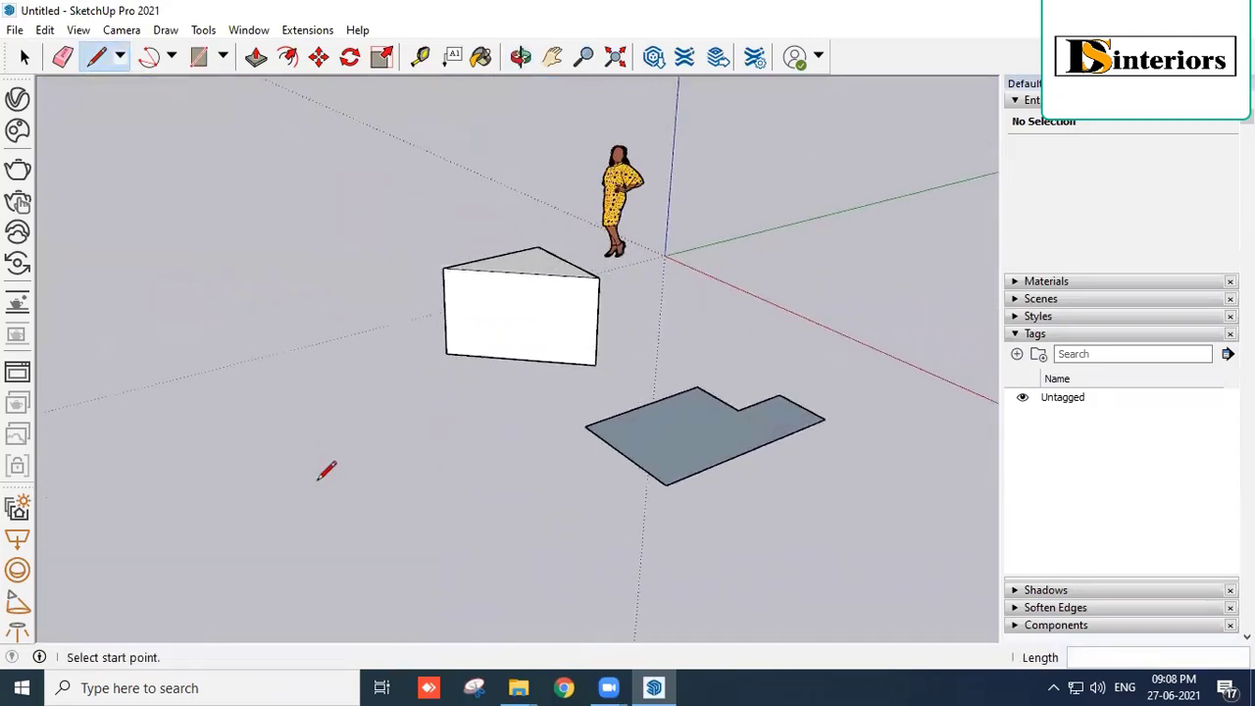
pyautogui.scroll(-2, 564, 353)
pyautogui.moveTo(564, 353); pyautogui.dragTo(693, 615, button='middle')
pyautogui.scroll(3, 628, 523)
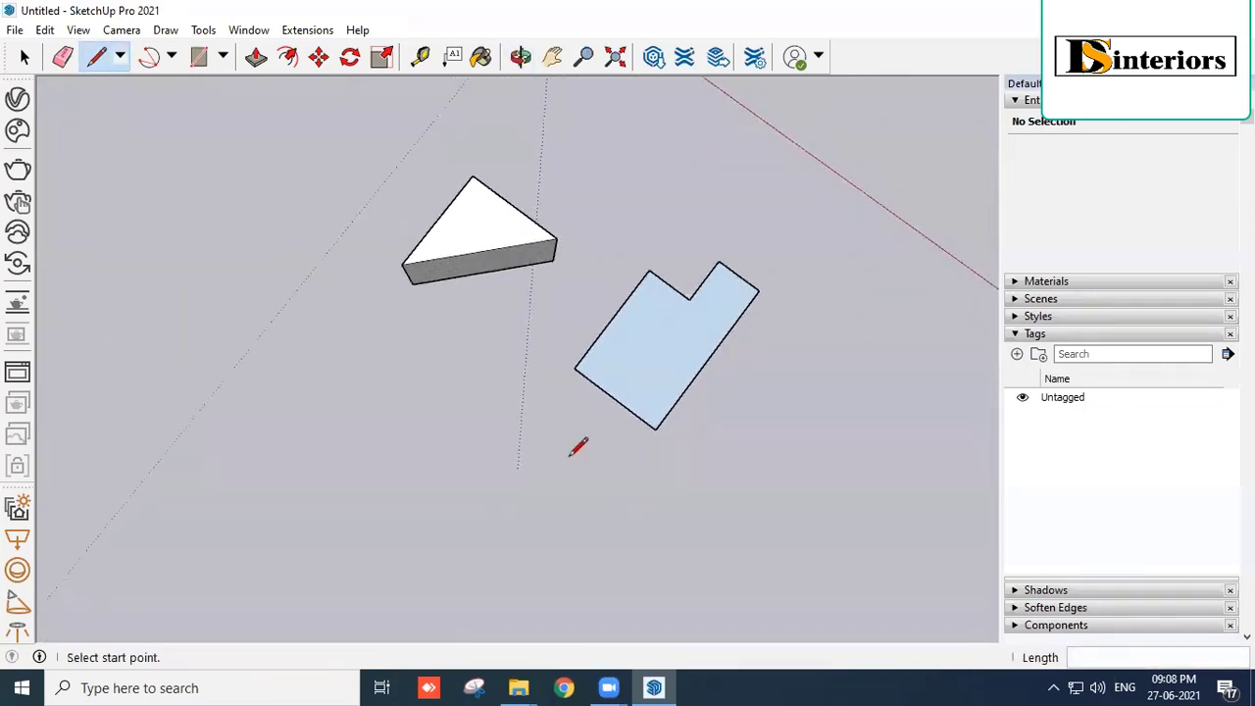
pyautogui.scroll(-2, 578, 447)
pyautogui.moveTo(579, 448); pyautogui.dragTo(629, 440, button='middle')
pyautogui.scroll(1, 575, 468)
pyautogui.scroll(1, 429, 464)
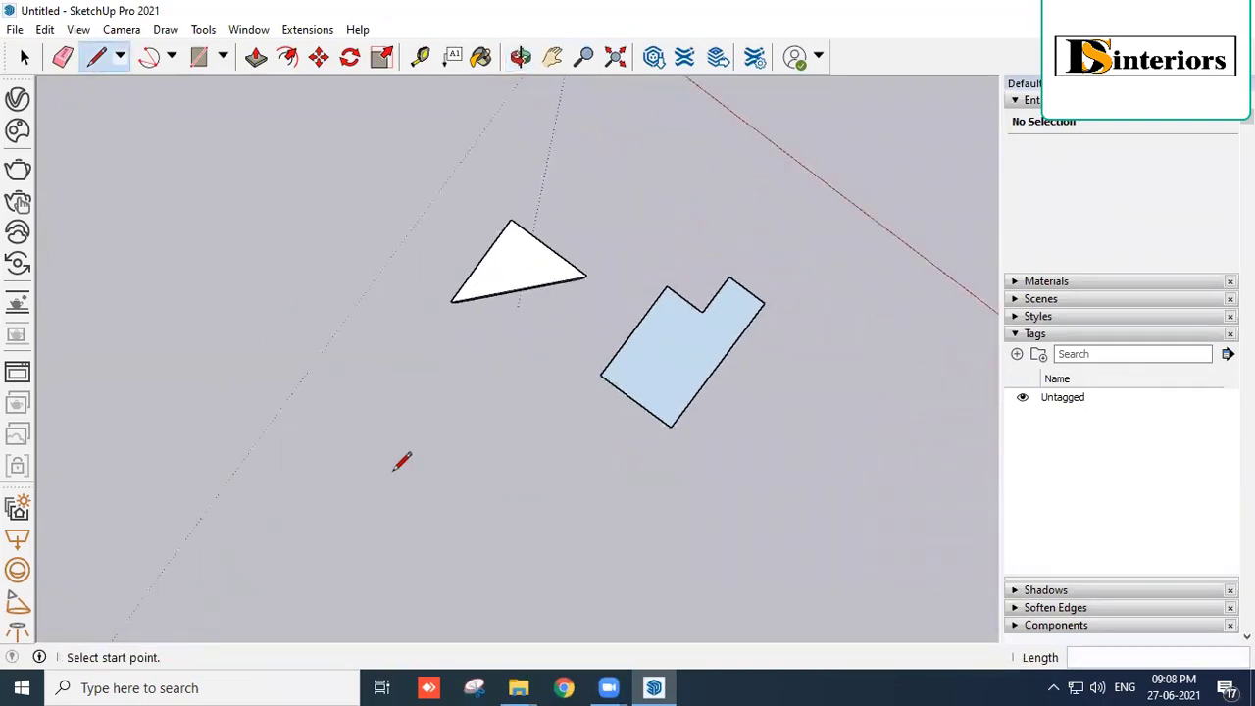
pyautogui.click(392, 470)
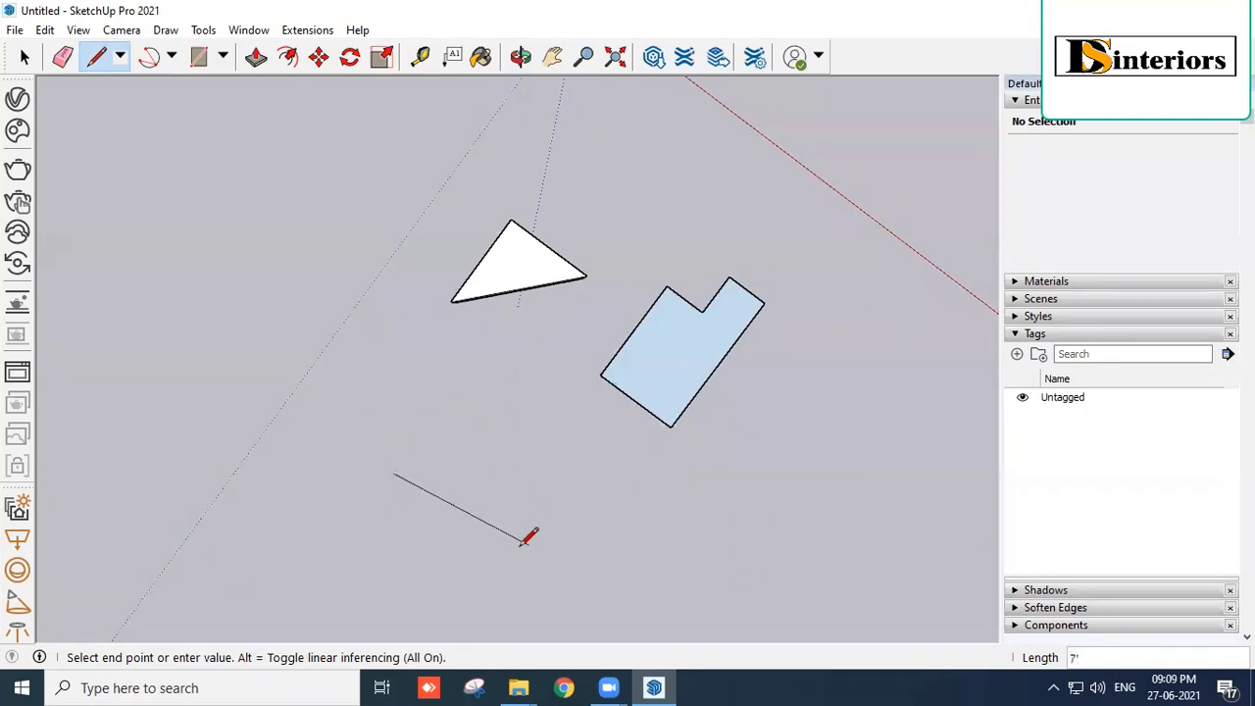
pyautogui.scroll(-3, 469, 404)
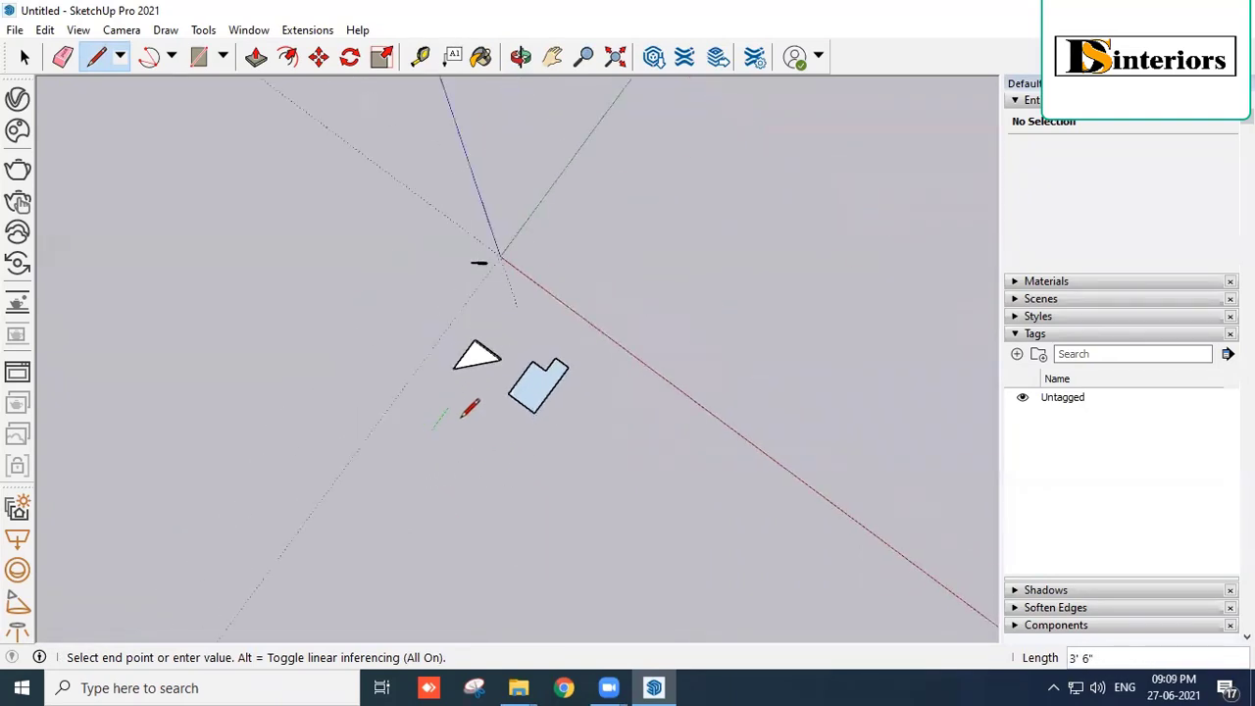
pyautogui.press('Escape')
pyautogui.press('o')
pyautogui.moveTo(470, 488); pyautogui.dragTo(529, 39, button='middle')
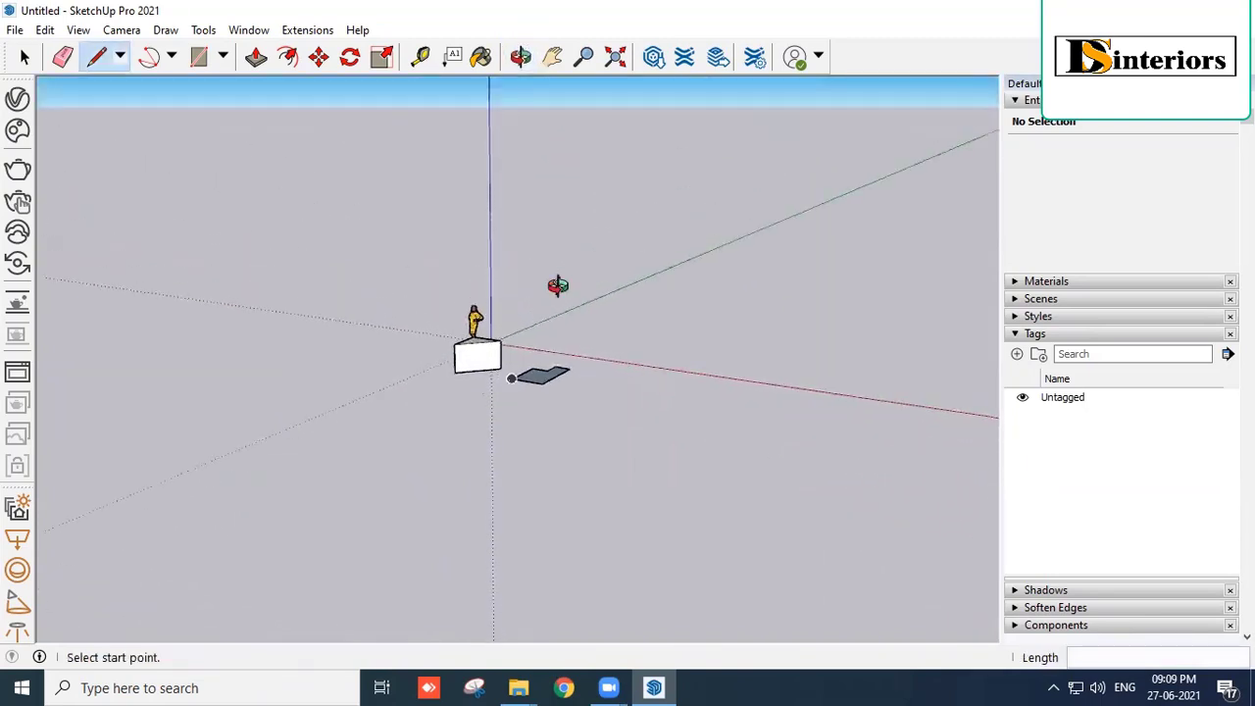
pyautogui.moveTo(518, 234); pyautogui.dragTo(622, 401, button='middle')
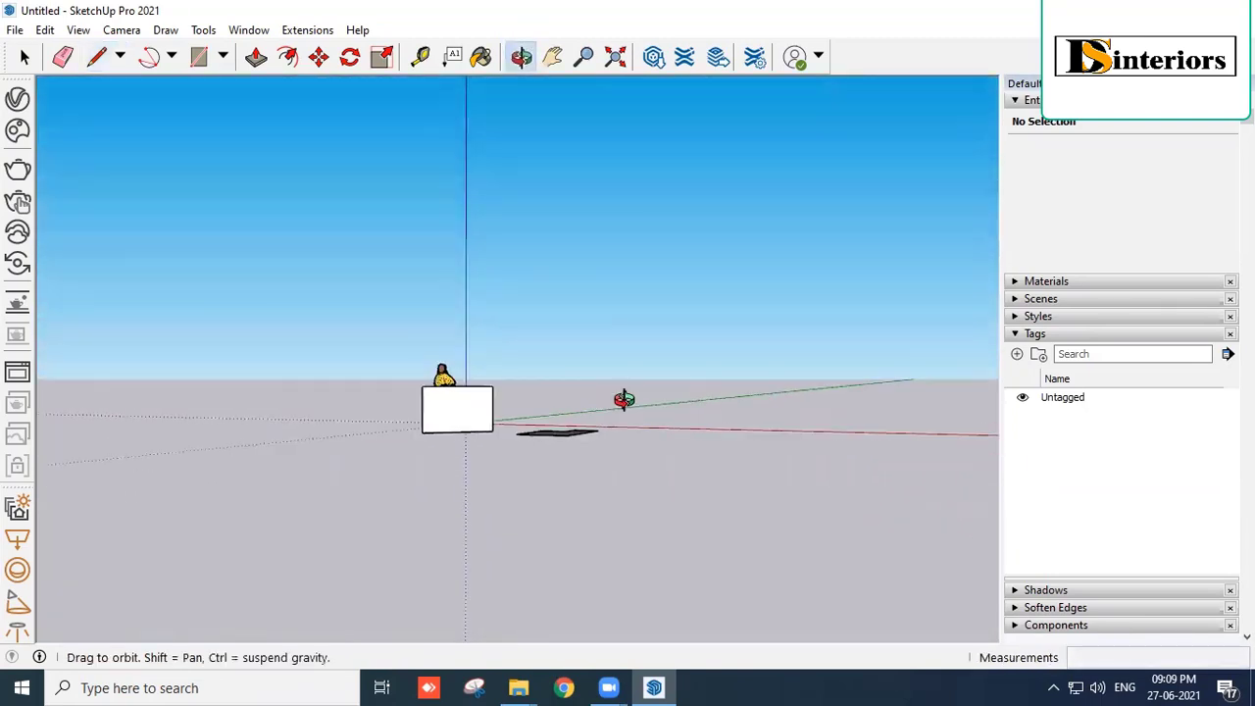
pyautogui.click(625, 464)
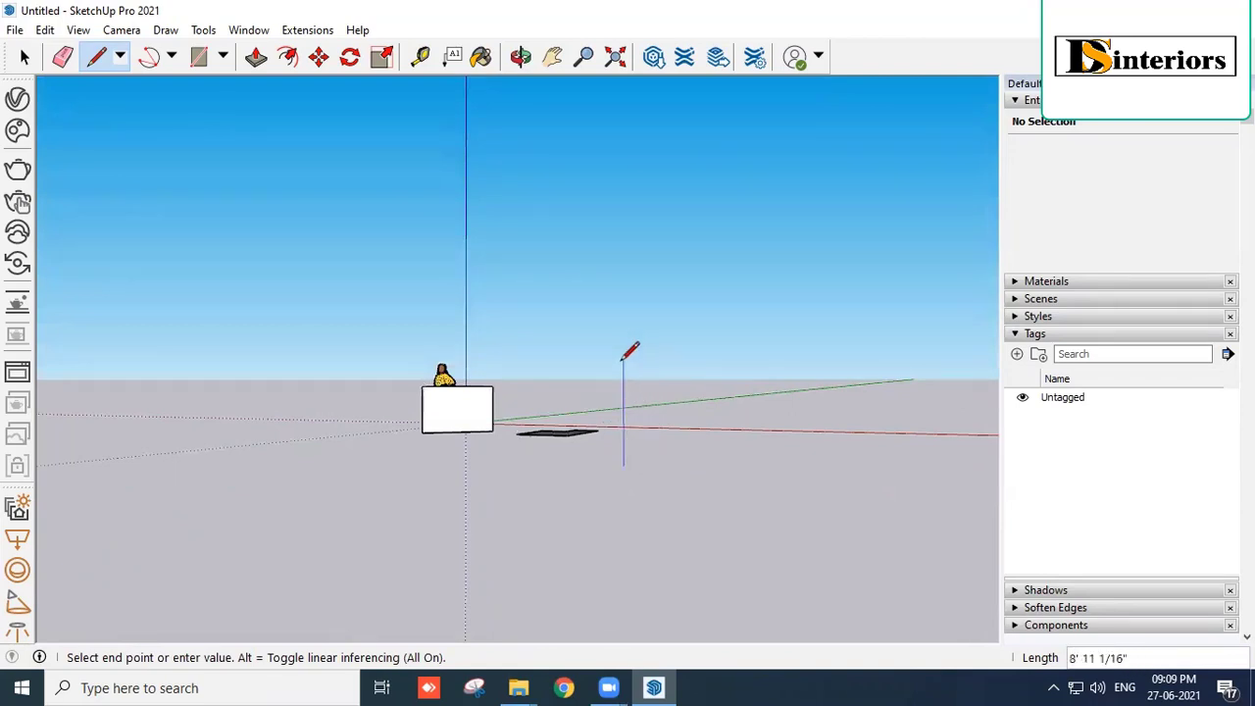
pyautogui.press('Escape')
pyautogui.moveTo(664, 462); pyautogui.dragTo(577, 476, button='middle')
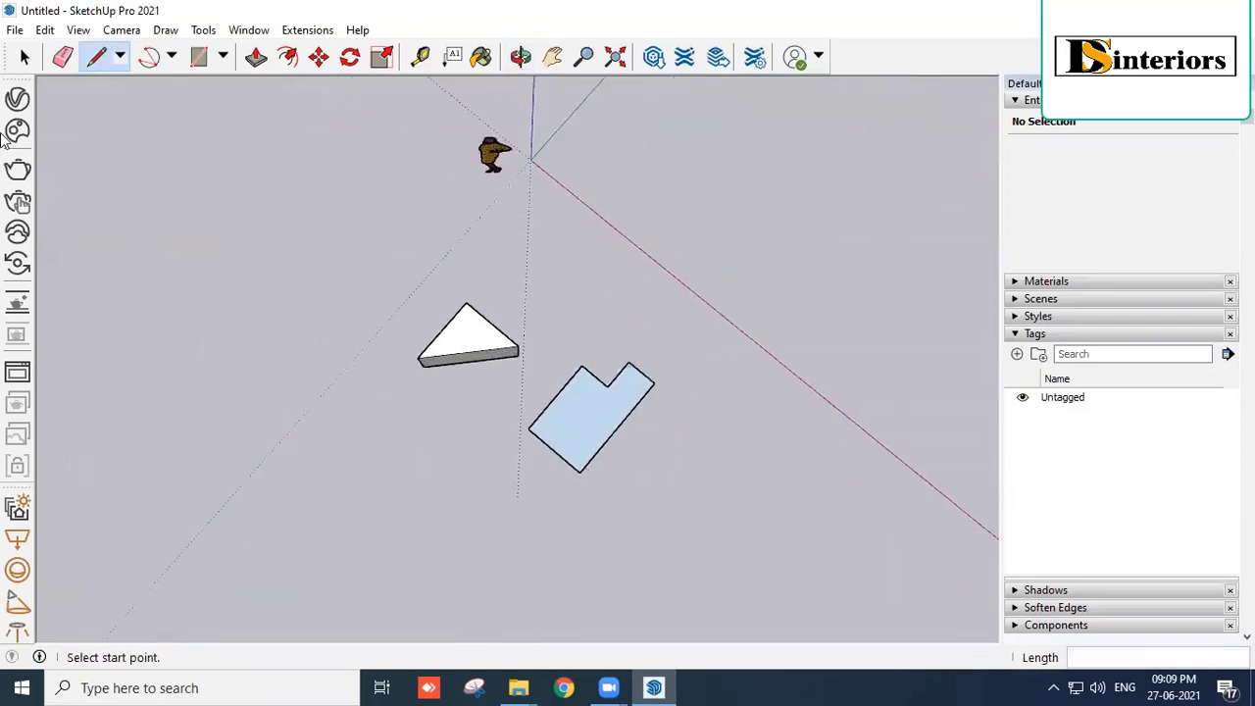
pyautogui.click(15, 30)
pyautogui.press('Escape')
pyautogui.click(27, 57)
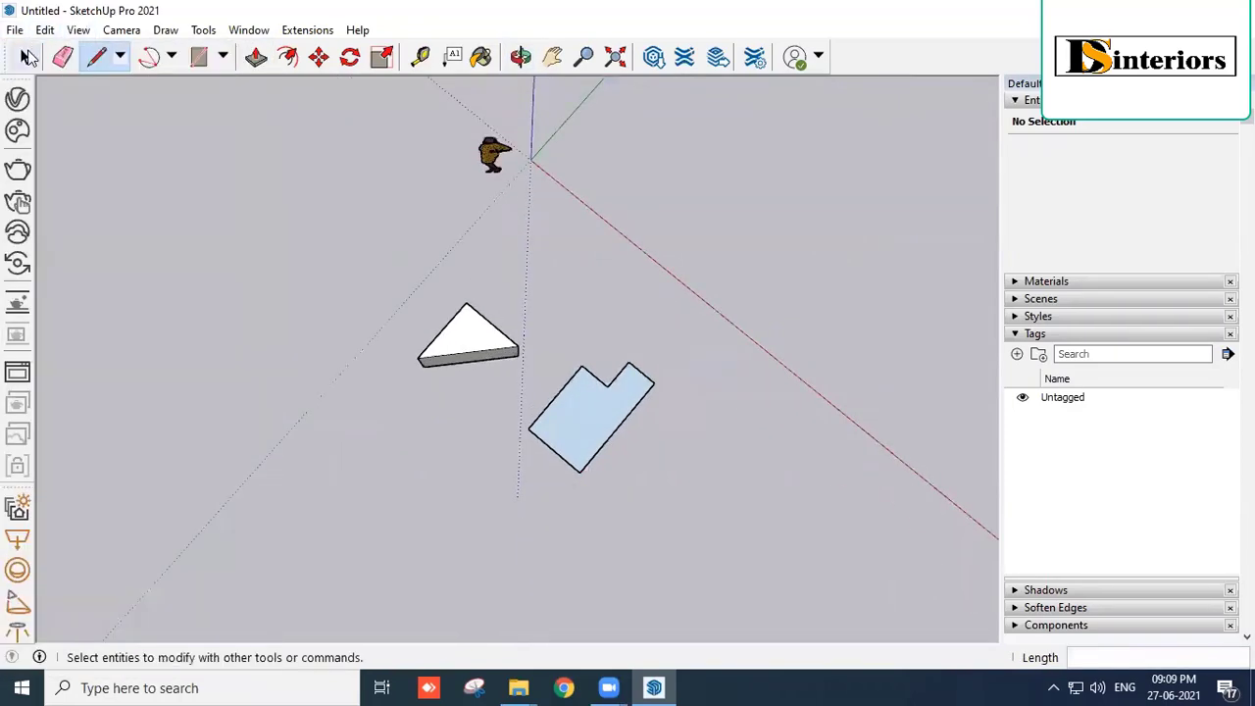
pyautogui.click(27, 57)
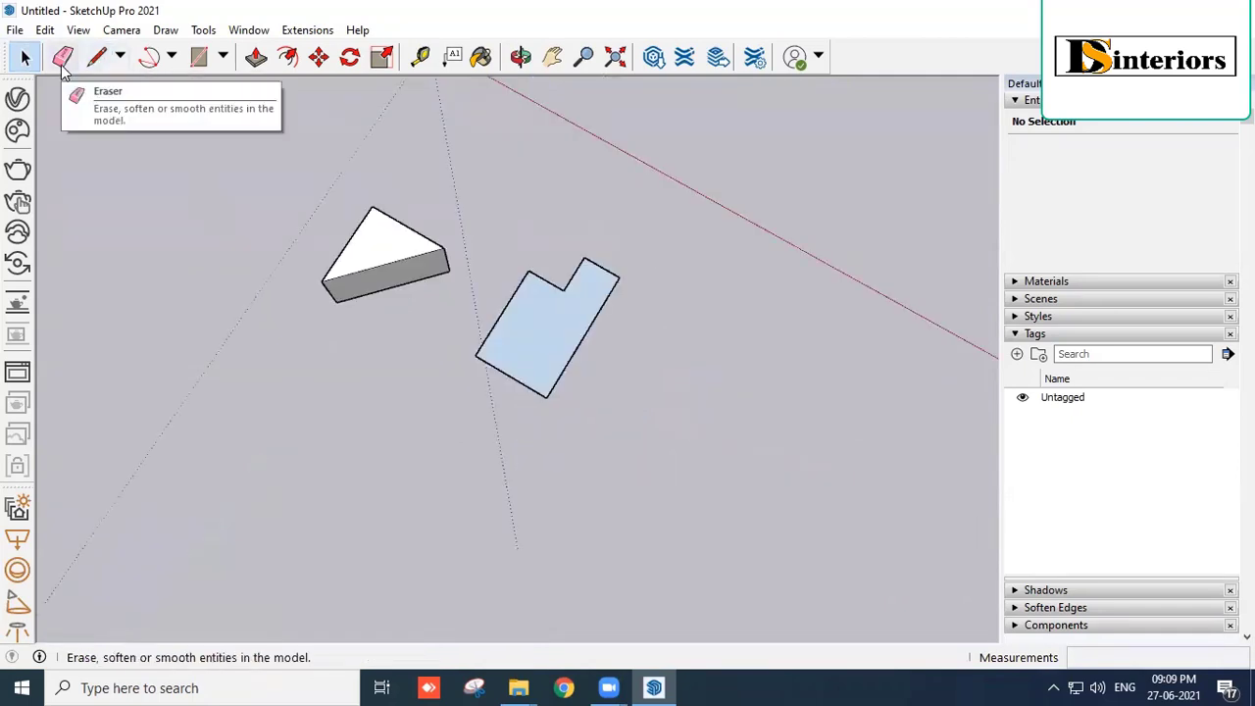
# Erase the front edge and the adjoining long edge of the L-shaped face, and undo both erasures.
pyautogui.click(62, 57)
pyautogui.moveTo(420, 378); pyautogui.dragTo(547, 380, button='middle')
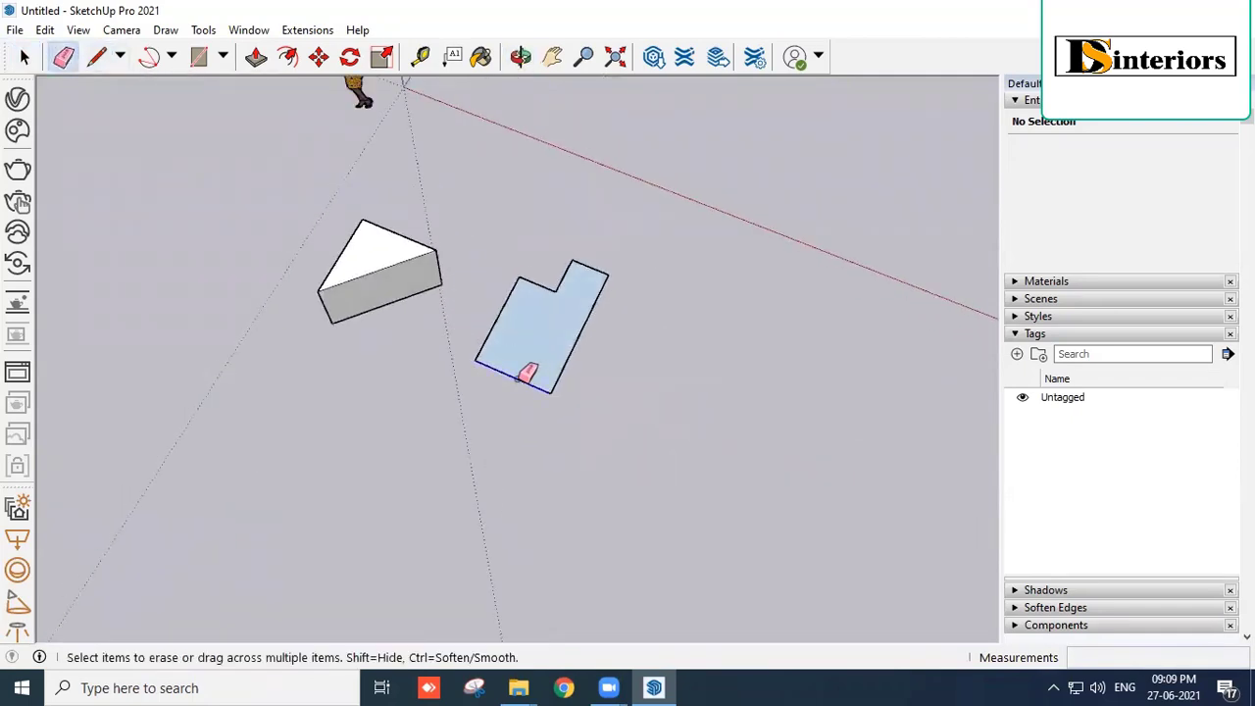
pyautogui.click(527, 373)
pyautogui.click(575, 356)
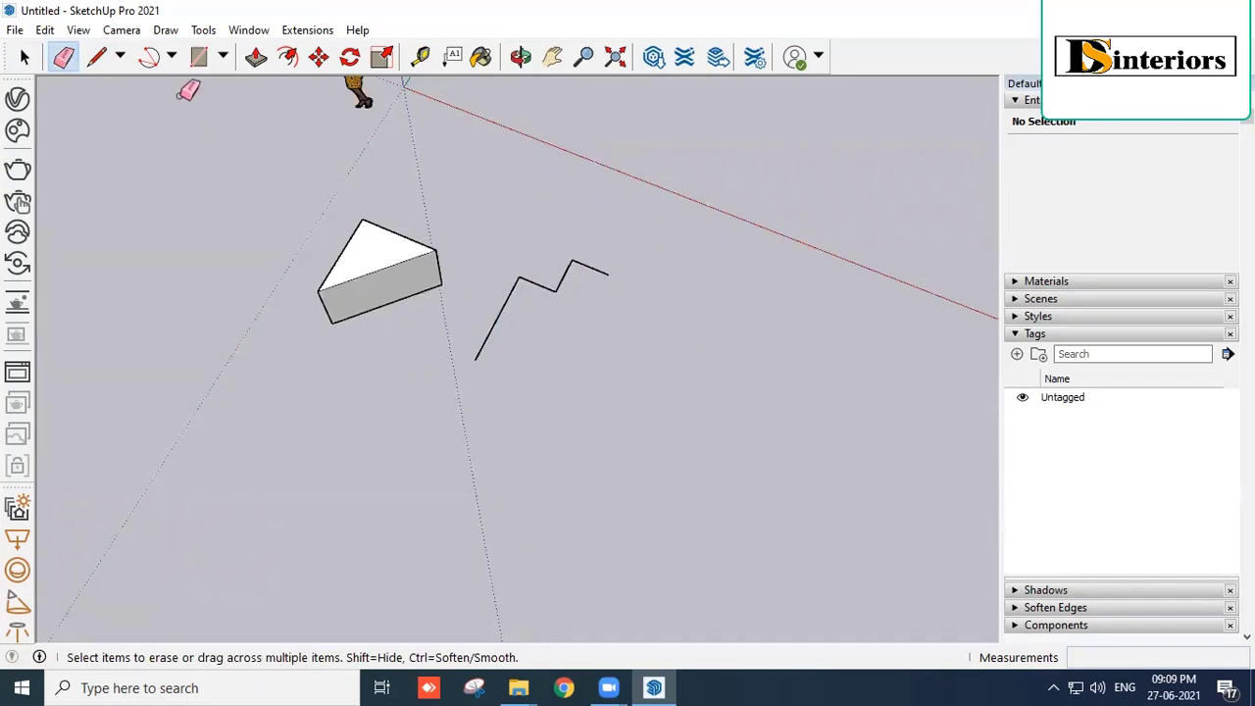
pyautogui.hotkey('ctrl', 'z')
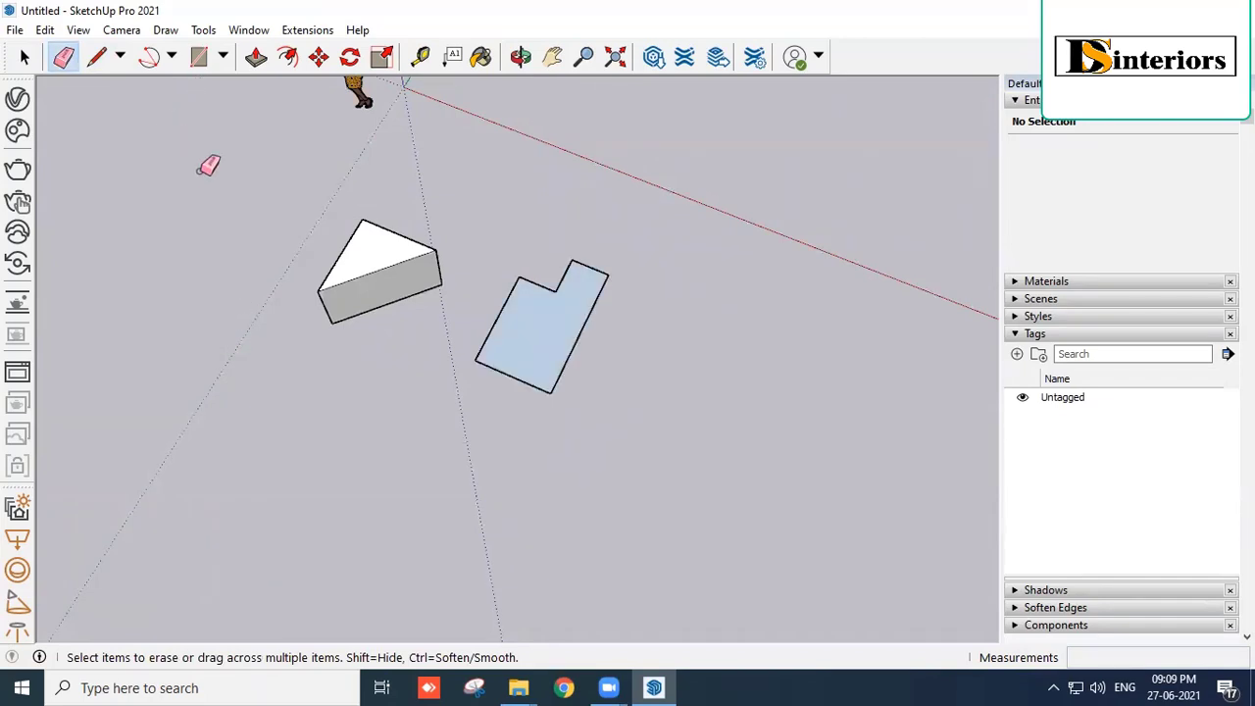
pyautogui.click(24, 57)
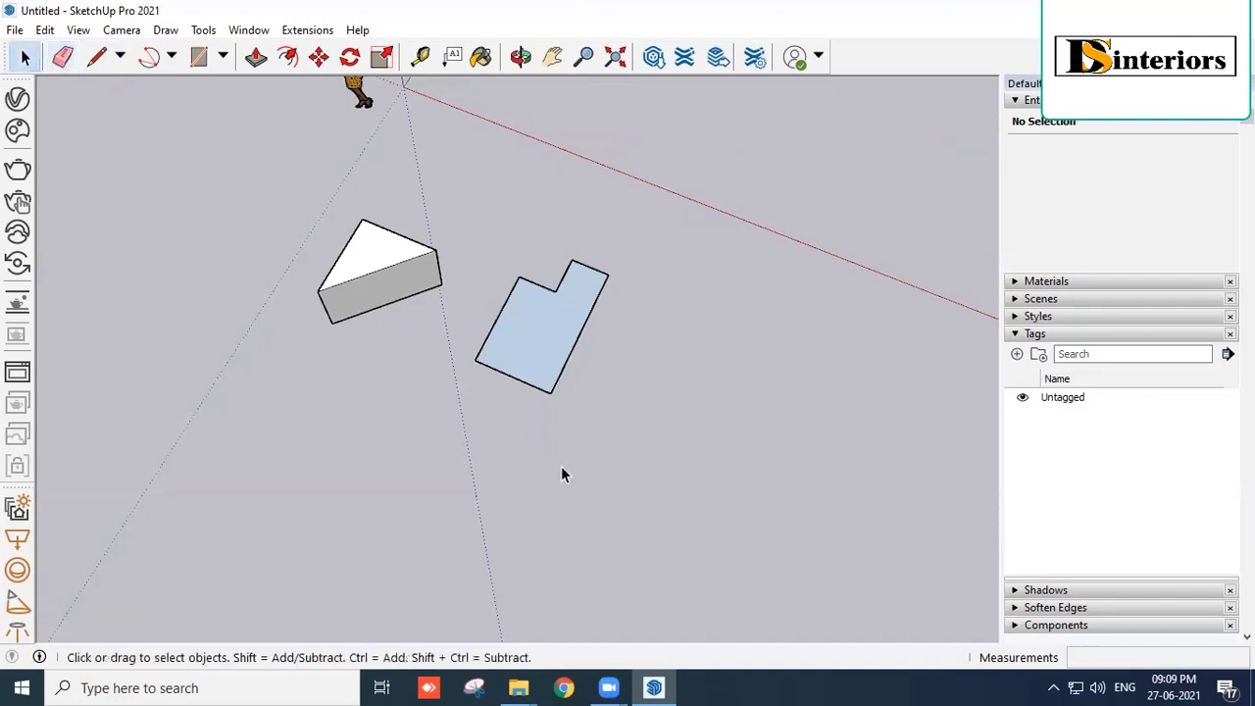
# Undo the L-shaped outline line by line, back through the line that closed the prism's front face.
pyautogui.moveTo(561, 466); pyautogui.dragTo(365, 292, button='middle')
pyautogui.scroll(2, 366, 293)
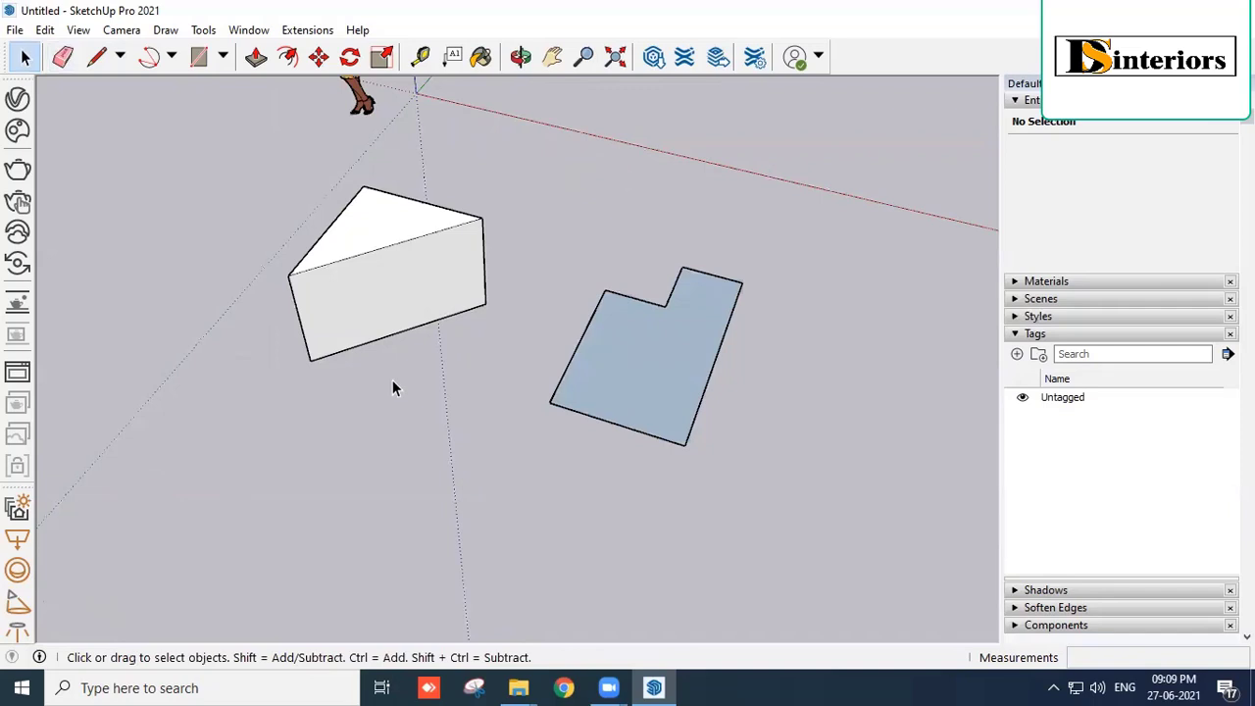
pyautogui.hotkey('ctrl', 'z')
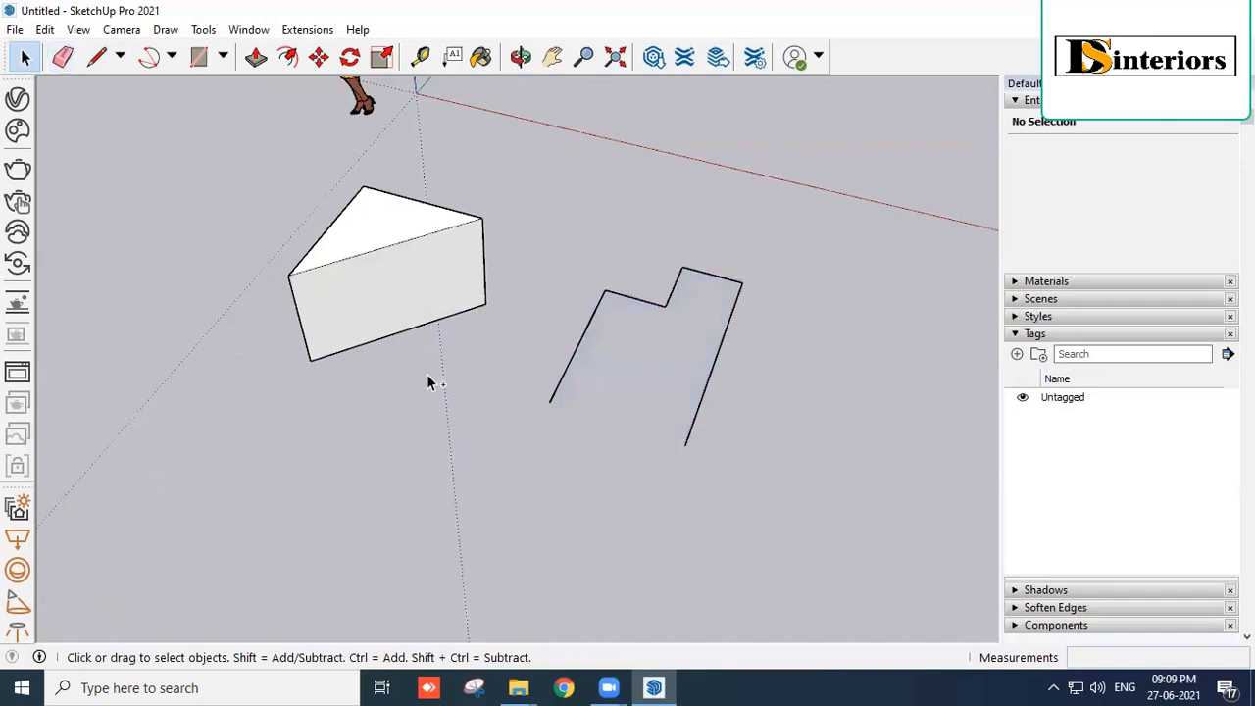
pyautogui.hotkey('ctrl', 'z')
pyautogui.hotkey('ctrl', 'z')
pyautogui.hotkey('ctrl', 'z')
pyautogui.hotkey('ctrl', 'z')
pyautogui.hotkey('ctrl', 'z')
pyautogui.hotkey('ctrl', 'z')
pyautogui.hotkey('ctrl', 'z')
pyautogui.hotkey('ctrl', 'z')
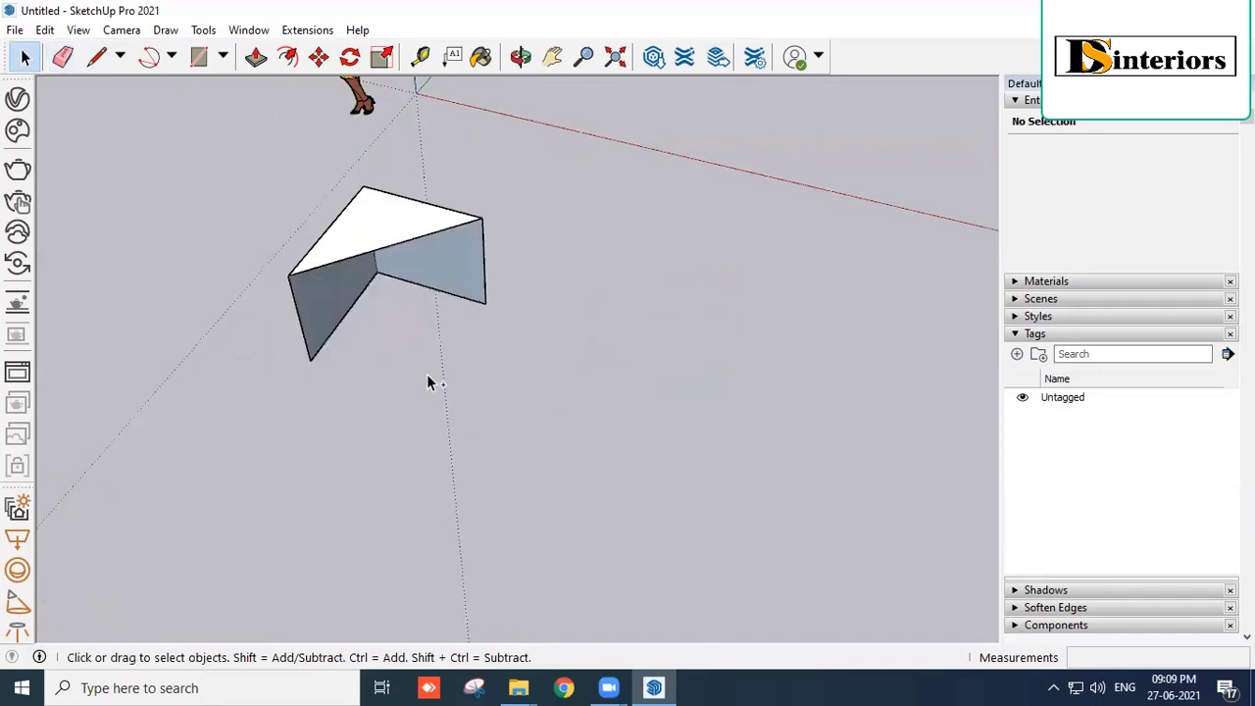
# Redo all the undone lines to restore the prism's front face and the closed L-shaped face.
pyautogui.hotkey('ctrl', 'y')
pyautogui.hotkey('ctrl', 'y')
pyautogui.hotkey('ctrl', 'y')
pyautogui.hotkey('ctrl', 'y')
pyautogui.hotkey('ctrl', 'y')
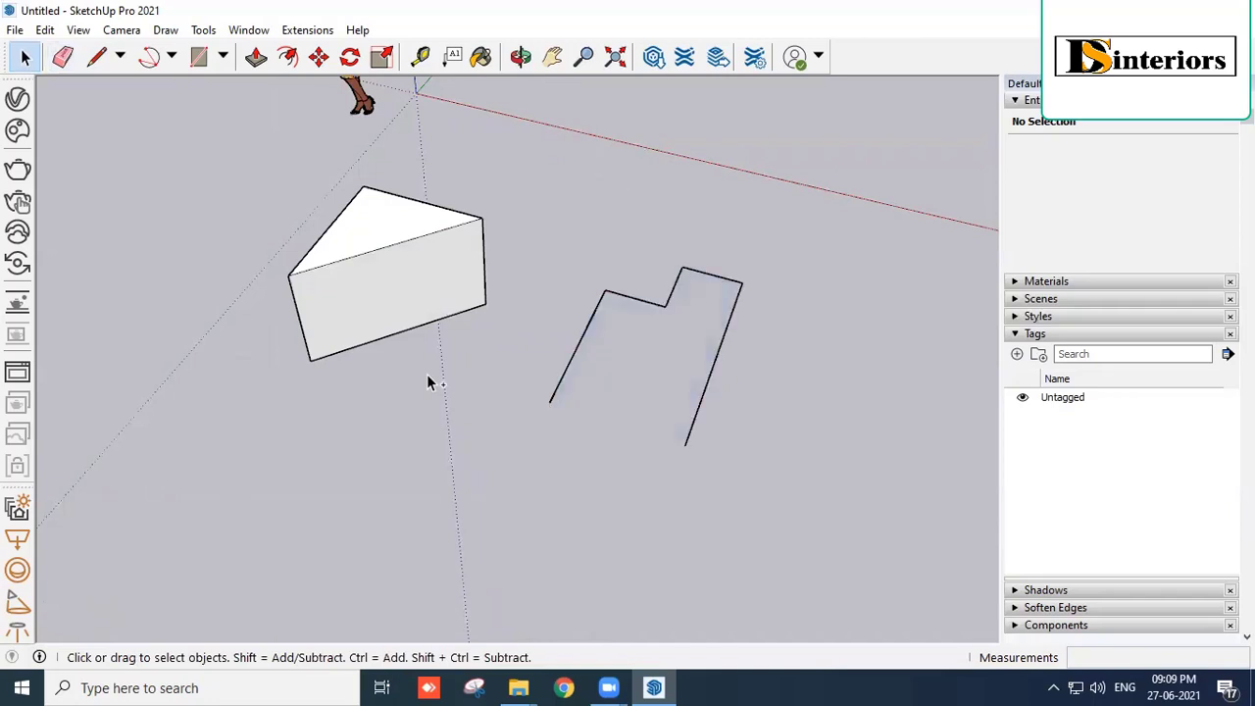
pyautogui.hotkey('ctrl', 'y')
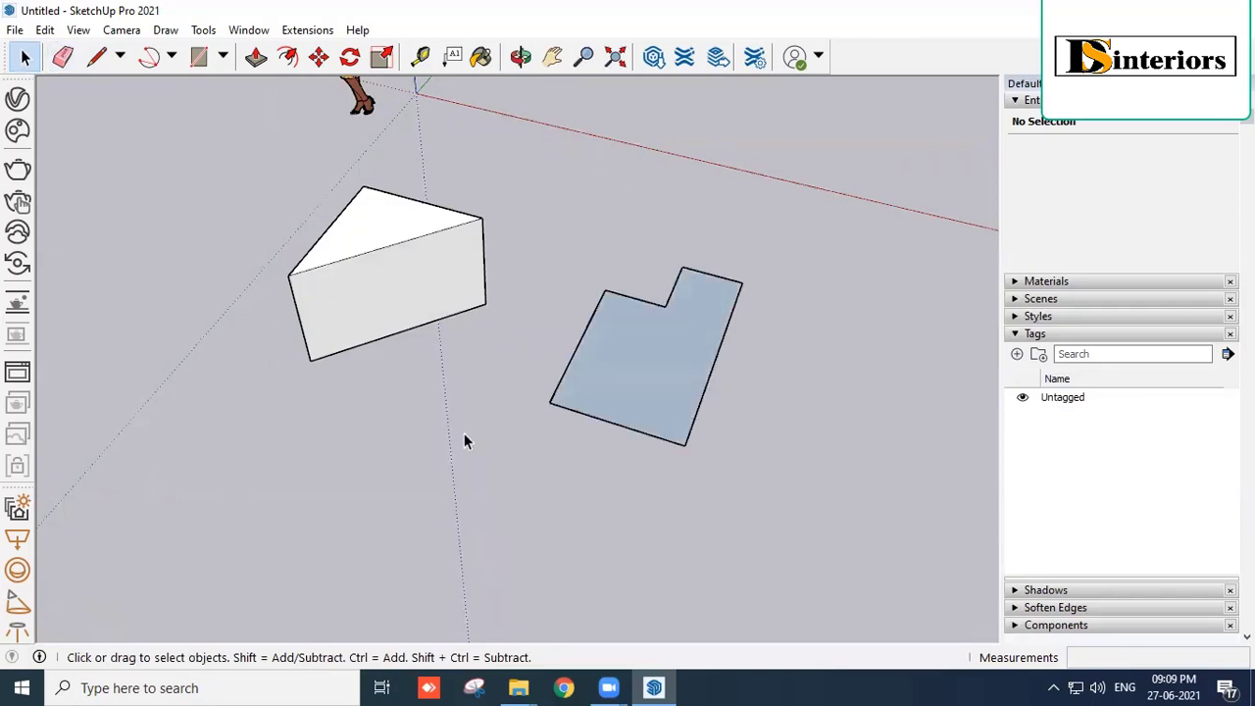
pyautogui.click(255, 57)
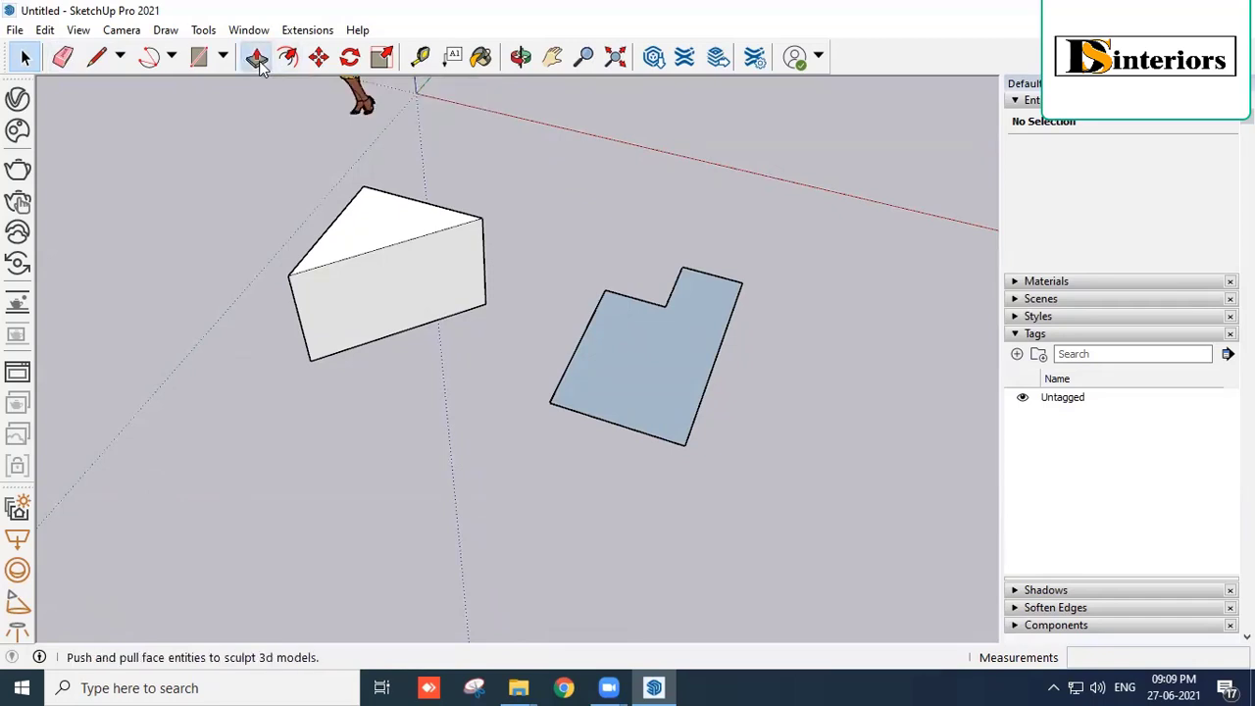
pyautogui.click(653, 343)
pyautogui.moveTo(653, 342); pyautogui.dragTo(643, 379, button='middle')
pyautogui.scroll(-3, 685, 300)
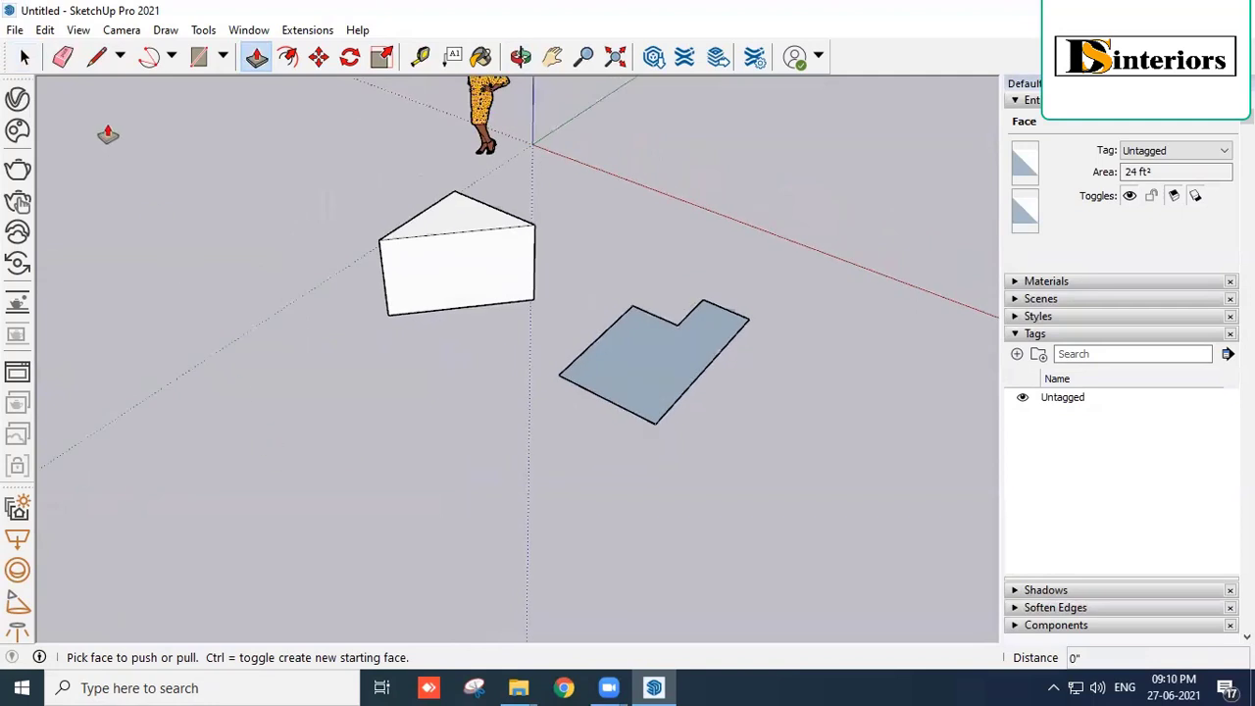
# Draw a single line on the ground parallel to the red axis, in front of the triangular prism, and try Push/Pull on it.
pyautogui.click(96, 57)
pyautogui.click(263, 362)
pyautogui.click(374, 432)
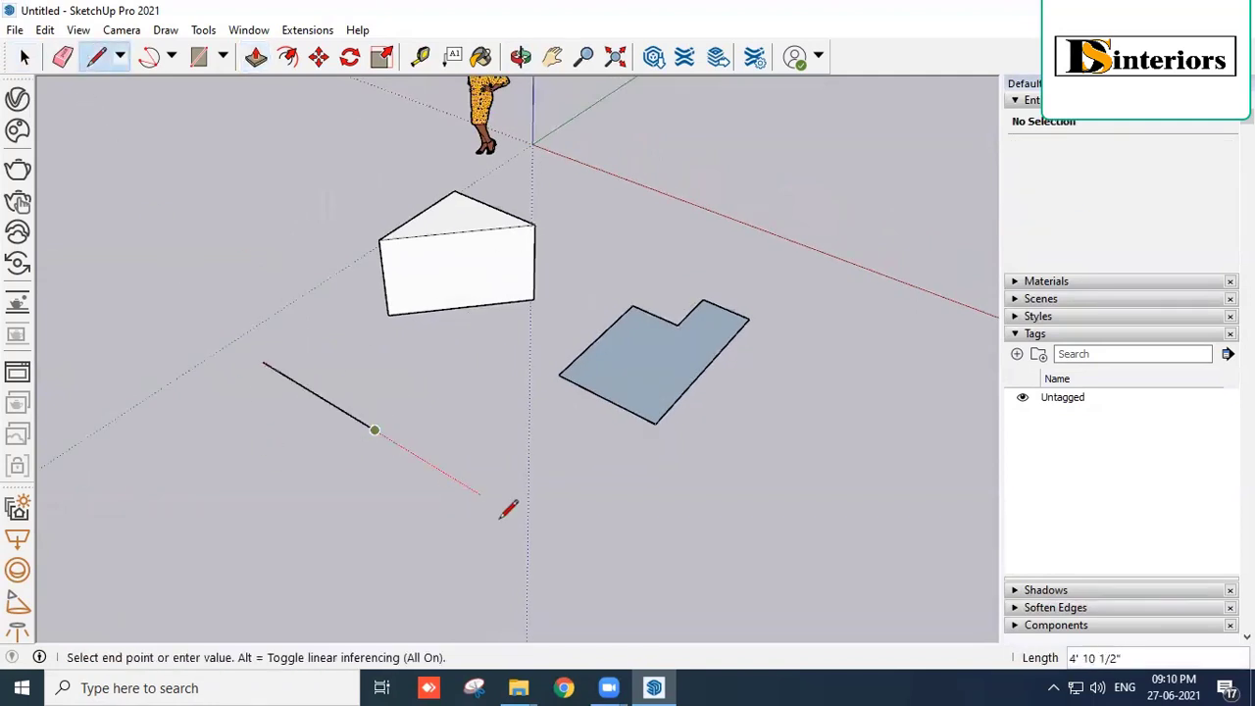
pyautogui.click(374, 431)
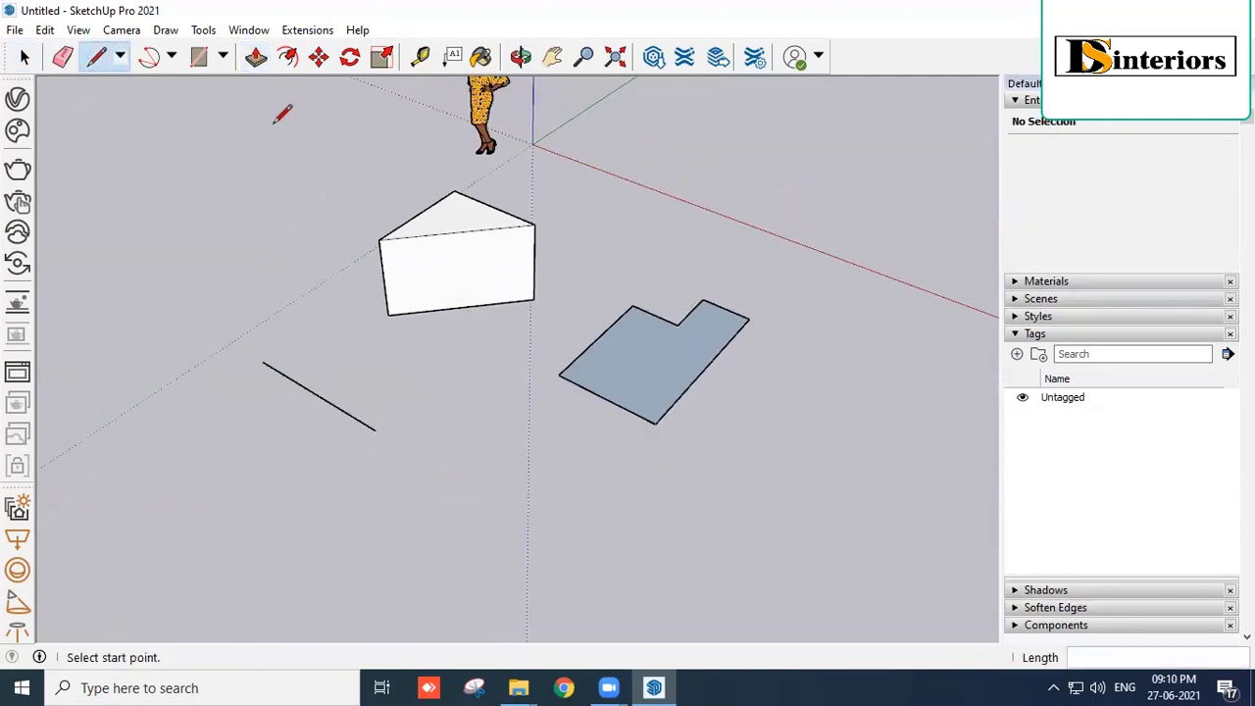
pyautogui.press('p')
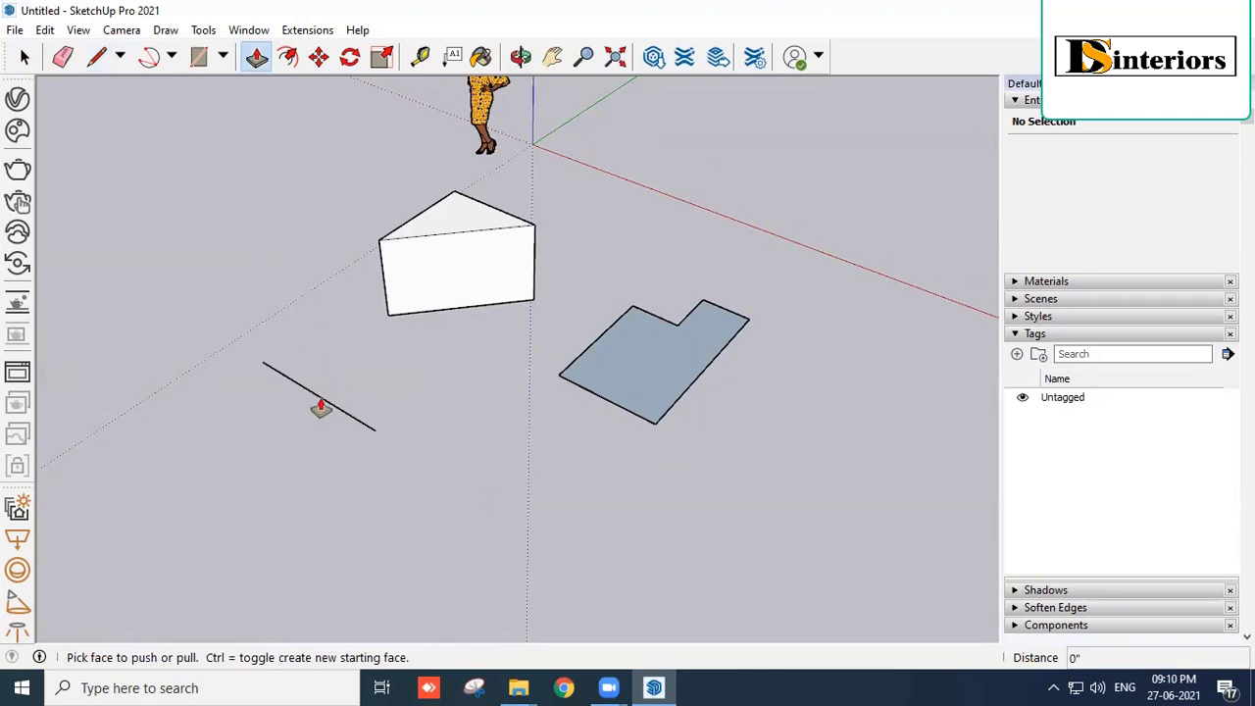
# Draw a rectangle about 6' 11" by 2' 1 1/4" on the ground between the single line and the L-shaped face, and pull it up 5'.
pyautogui.click(200, 57)
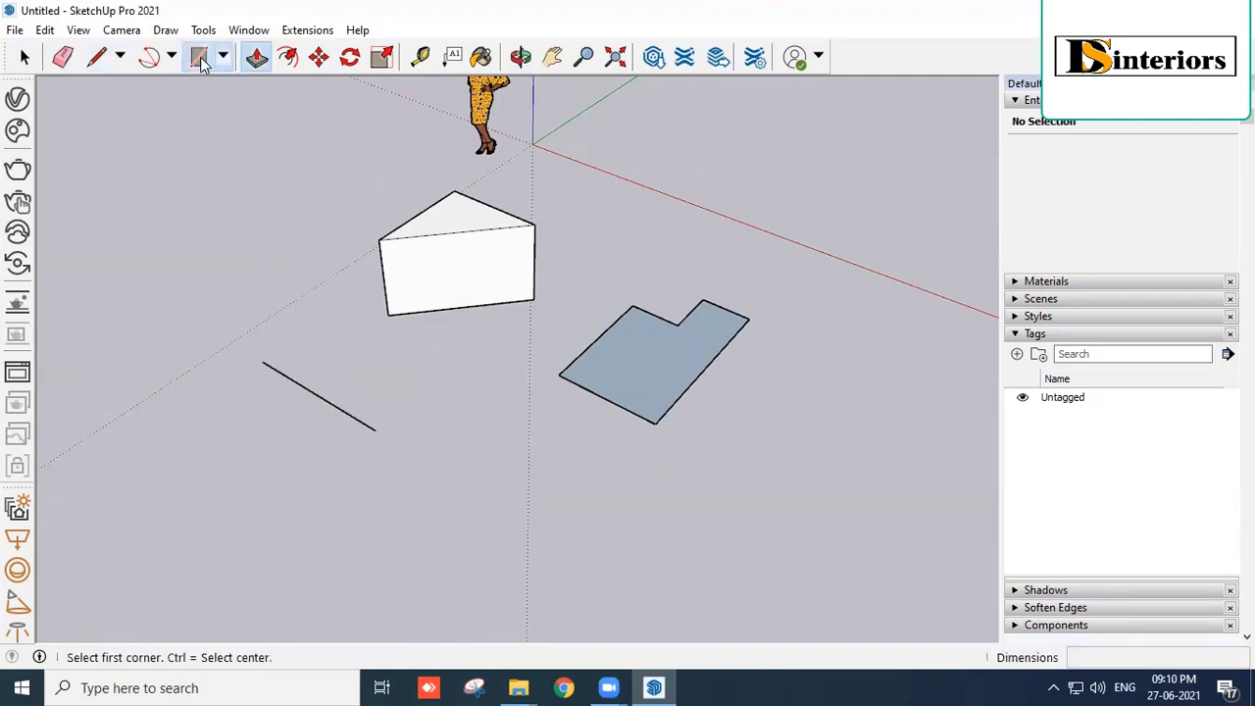
pyautogui.click(446, 391)
pyautogui.click(573, 522)
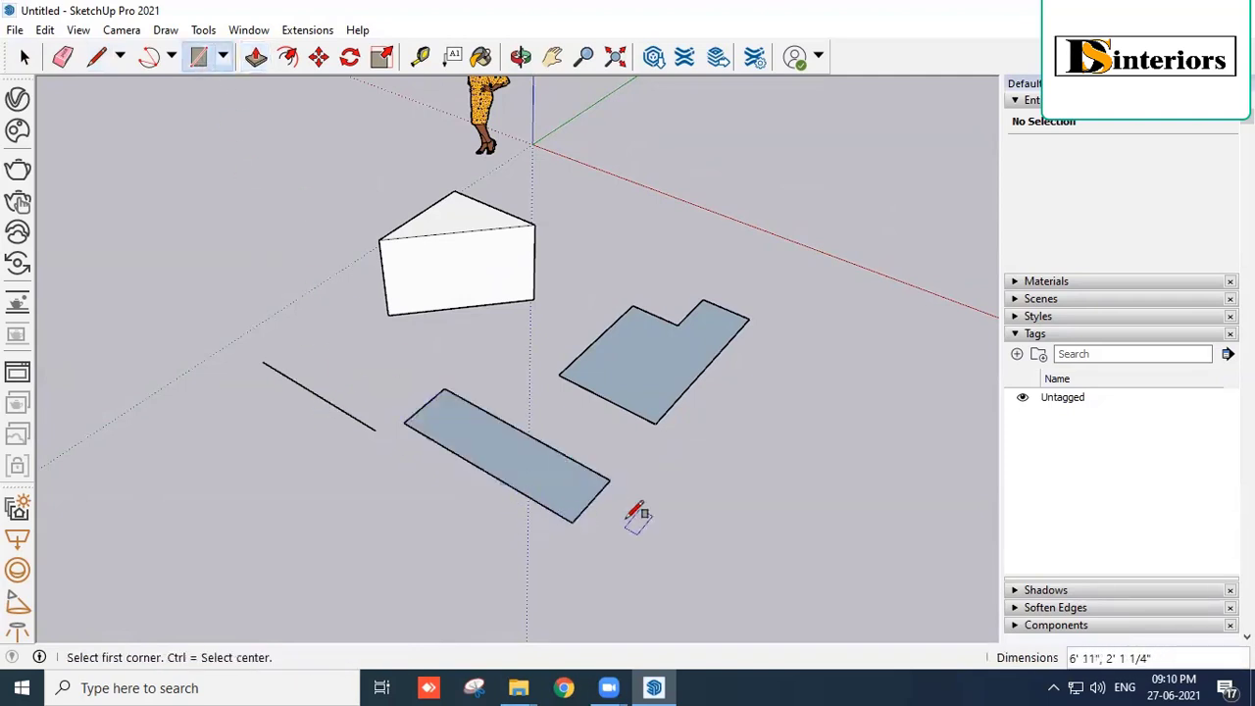
pyautogui.click(255, 57)
pyautogui.click(560, 461)
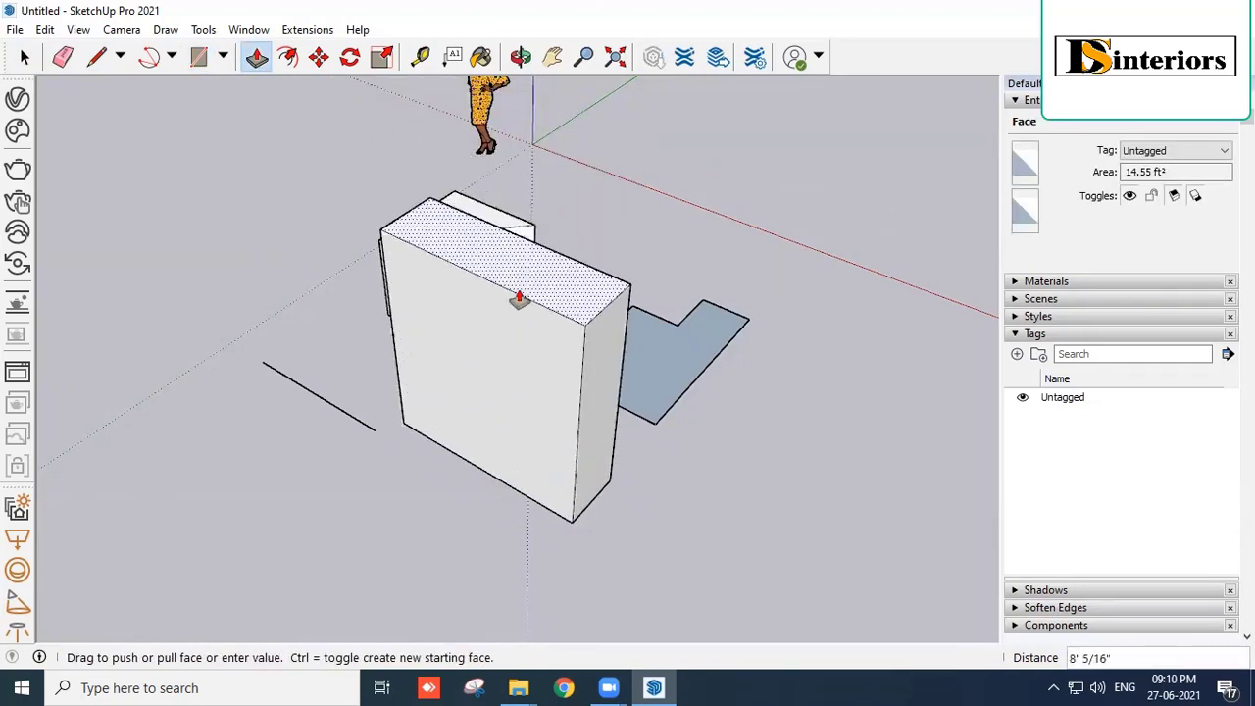
pyautogui.press('Return')
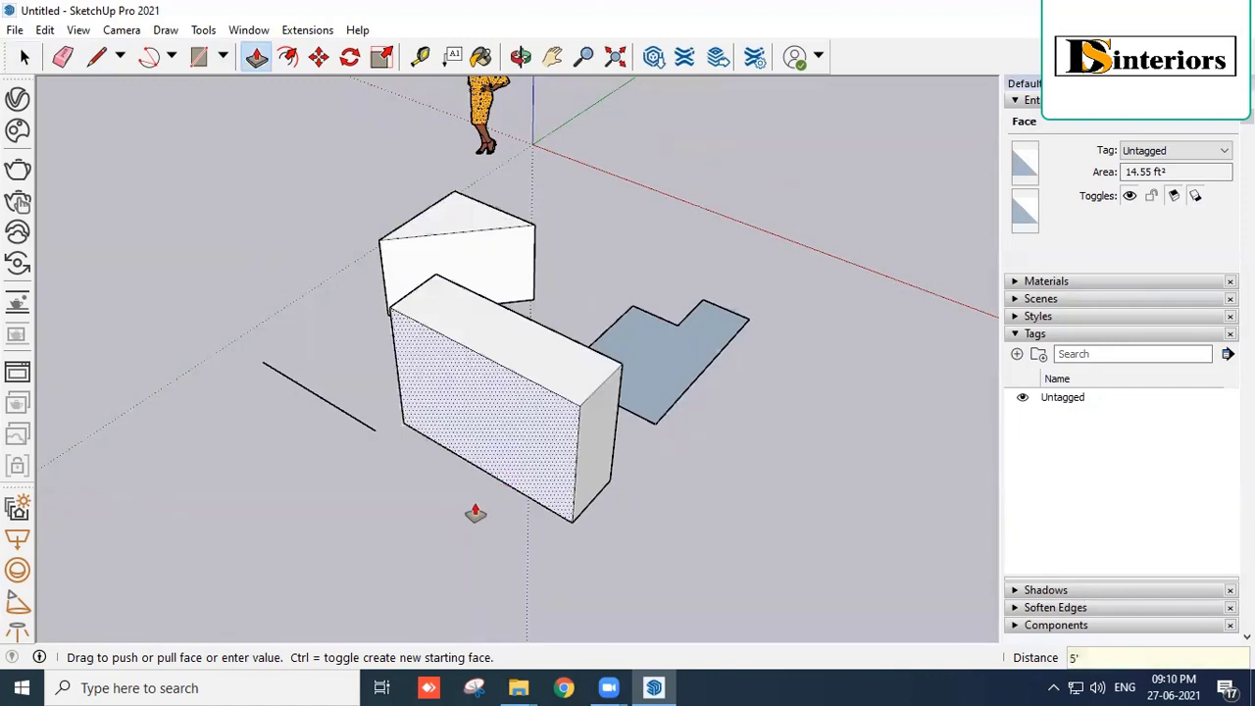
# Pull the L-shaped face up 5' into a solid block.
pyautogui.moveTo(459, 513); pyautogui.dragTo(658, 331, button='middle')
pyautogui.scroll(1, 413, 470)
pyautogui.scroll(2, 598, 443)
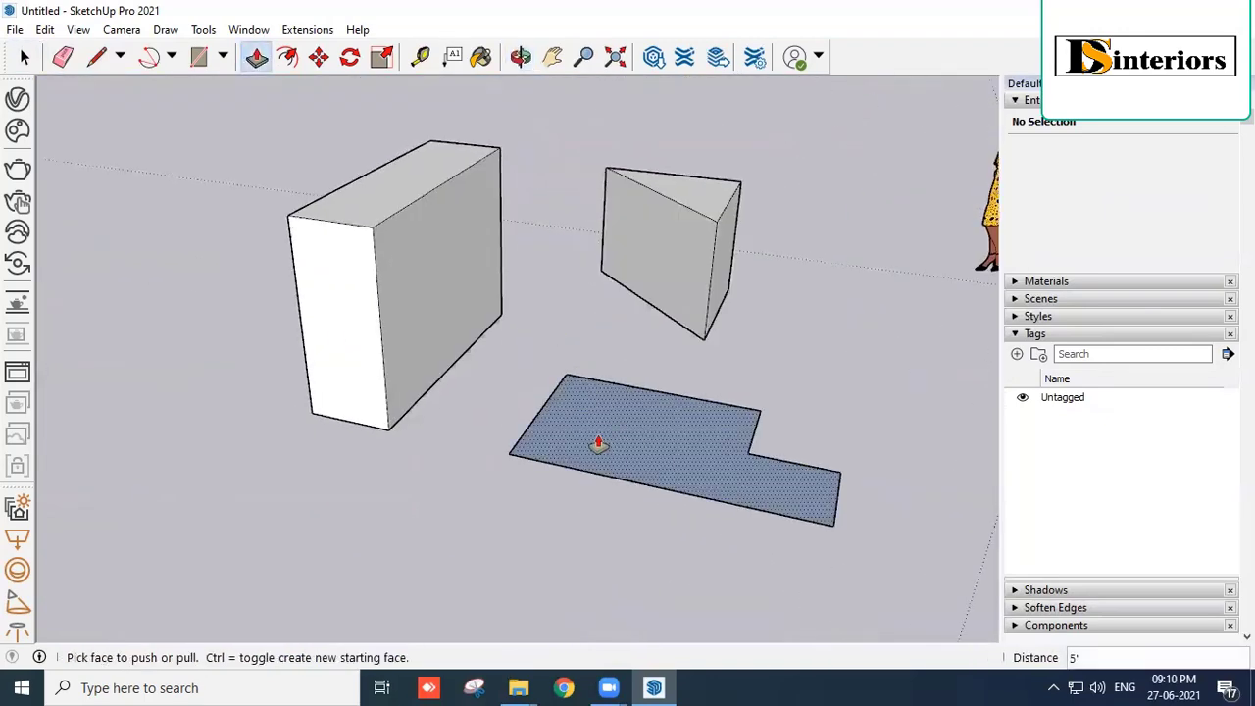
pyautogui.moveTo(598, 443); pyautogui.dragTo(689, 493)
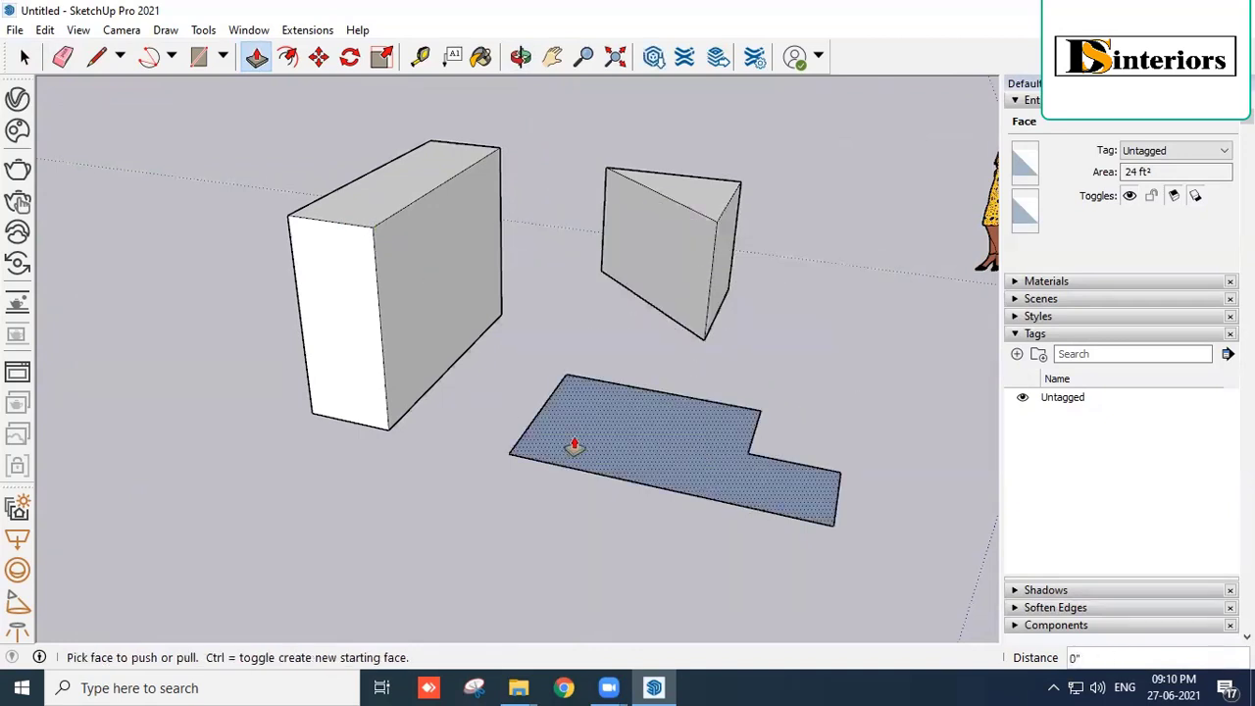
pyautogui.moveTo(574, 446); pyautogui.dragTo(401, 213)
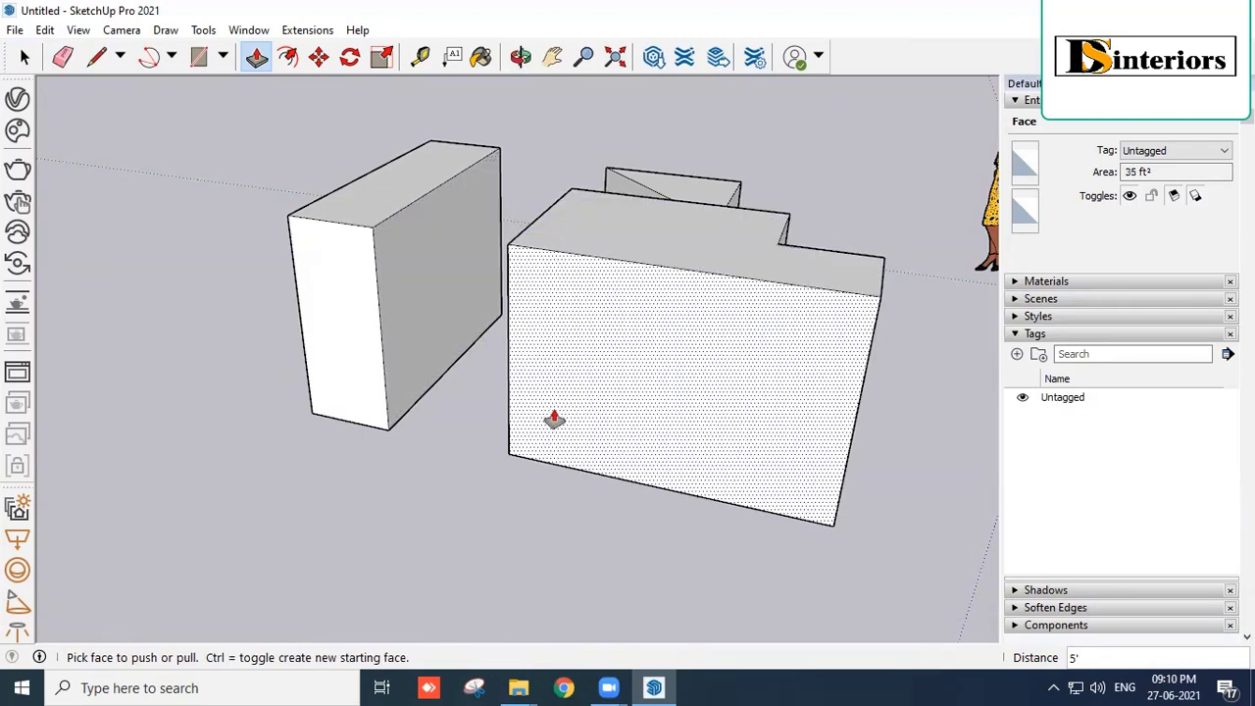
# Push the inner notch faces of the L-shaped block inward to thin its two legs, the last one by about 1' 2 9/16".
pyautogui.moveTo(554, 419); pyautogui.dragTo(477, 471, button='middle')
pyautogui.click(255, 57)
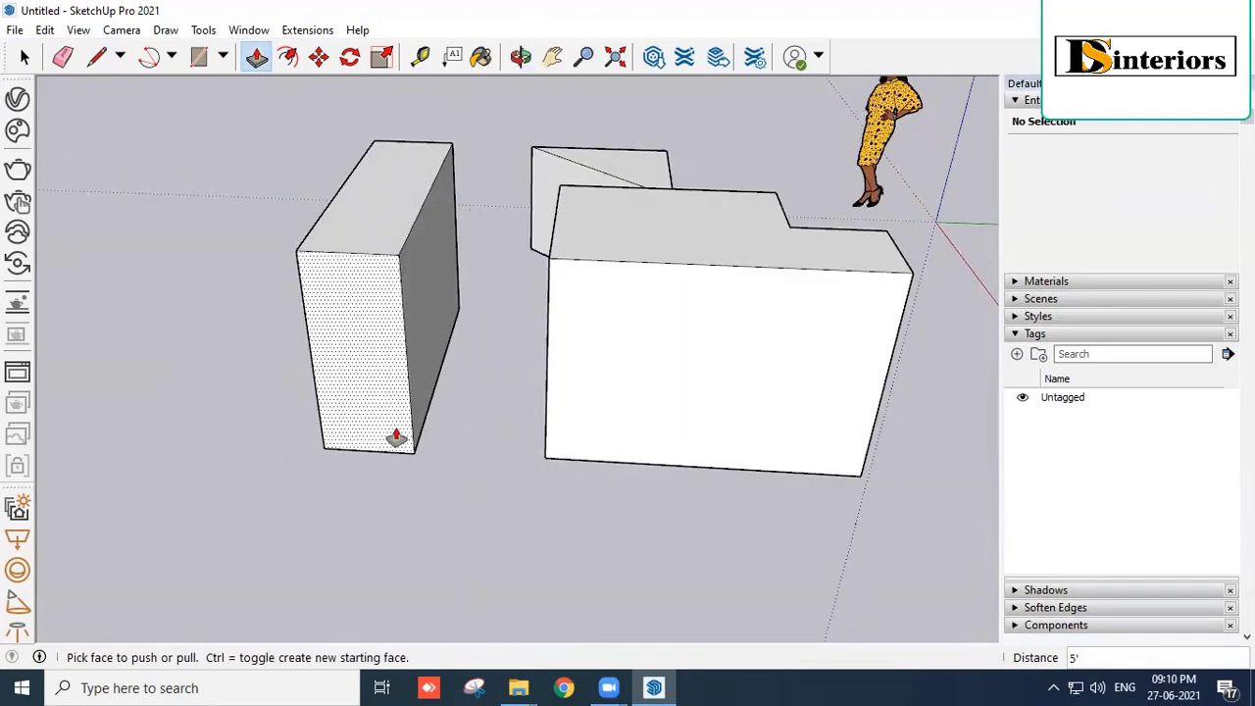
pyautogui.moveTo(395, 440); pyautogui.dragTo(543, 404, button='middle')
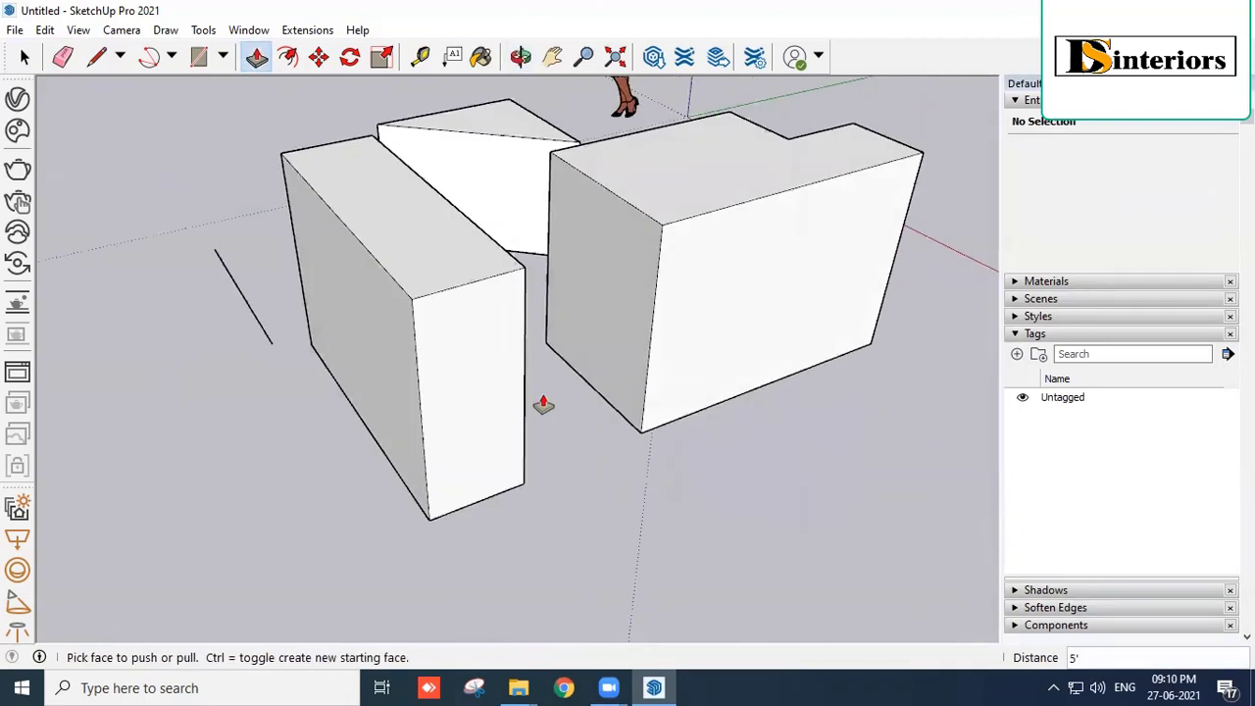
pyautogui.moveTo(564, 448); pyautogui.dragTo(614, 457, button='middle')
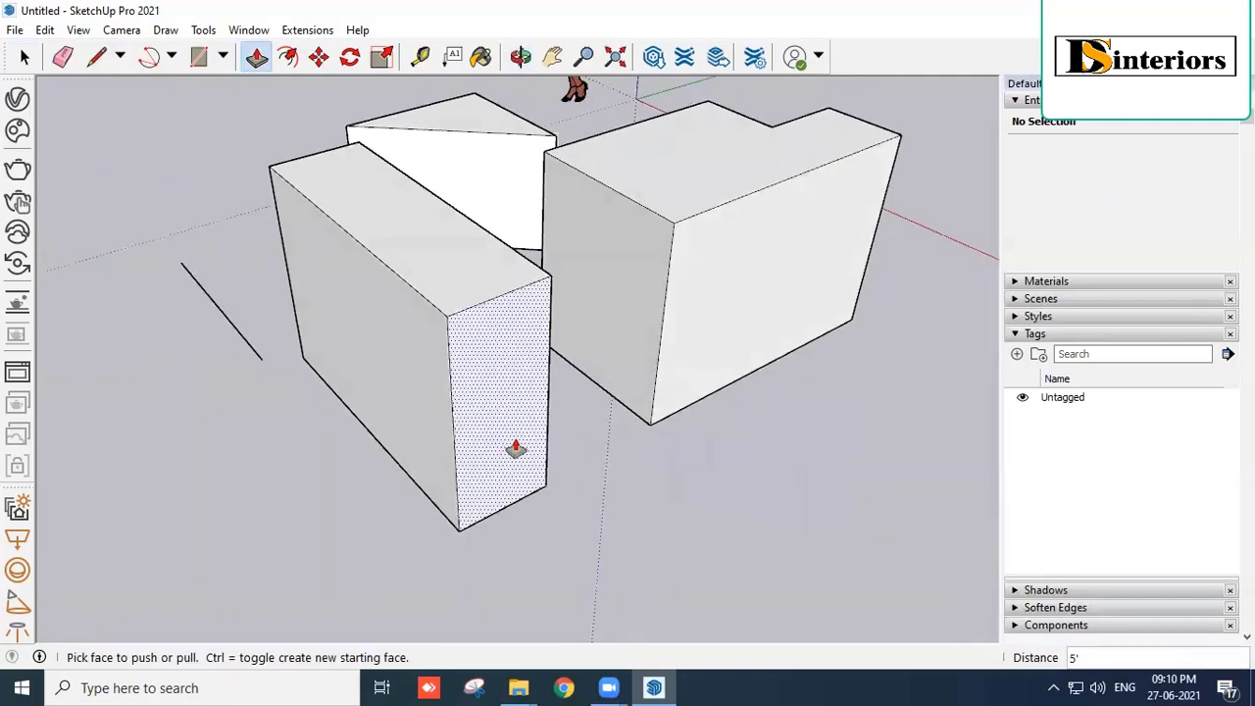
pyautogui.moveTo(516, 448); pyautogui.dragTo(580, 323, button='middle')
pyautogui.moveTo(458, 259); pyautogui.dragTo(308, 398, button='middle')
pyautogui.moveTo(422, 316); pyautogui.dragTo(440, 208)
pyautogui.moveTo(406, 288); pyautogui.dragTo(350, 281)
pyautogui.moveTo(350, 280); pyautogui.dragTo(510, 471, button='middle')
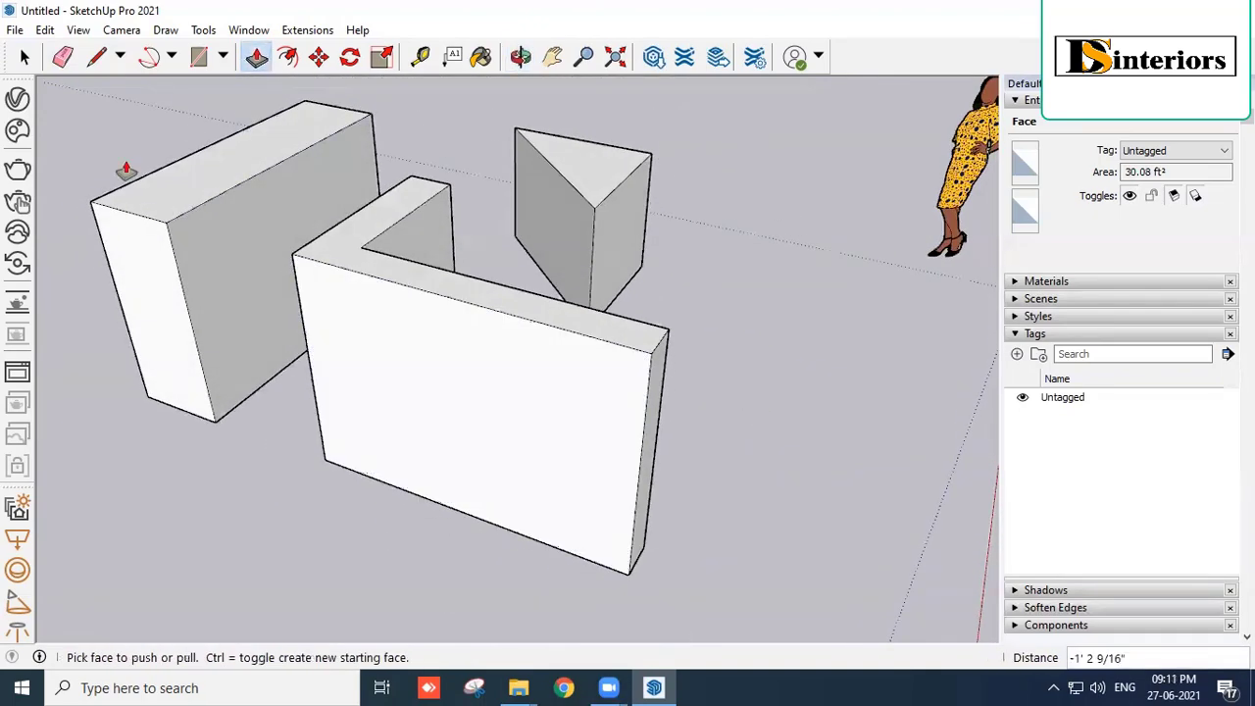
# Draw a diagonal line about 5' 10 3/16" long across the L-shaped block's long outer face, from its lower edge to its upper edge.
pyautogui.click(97, 57)
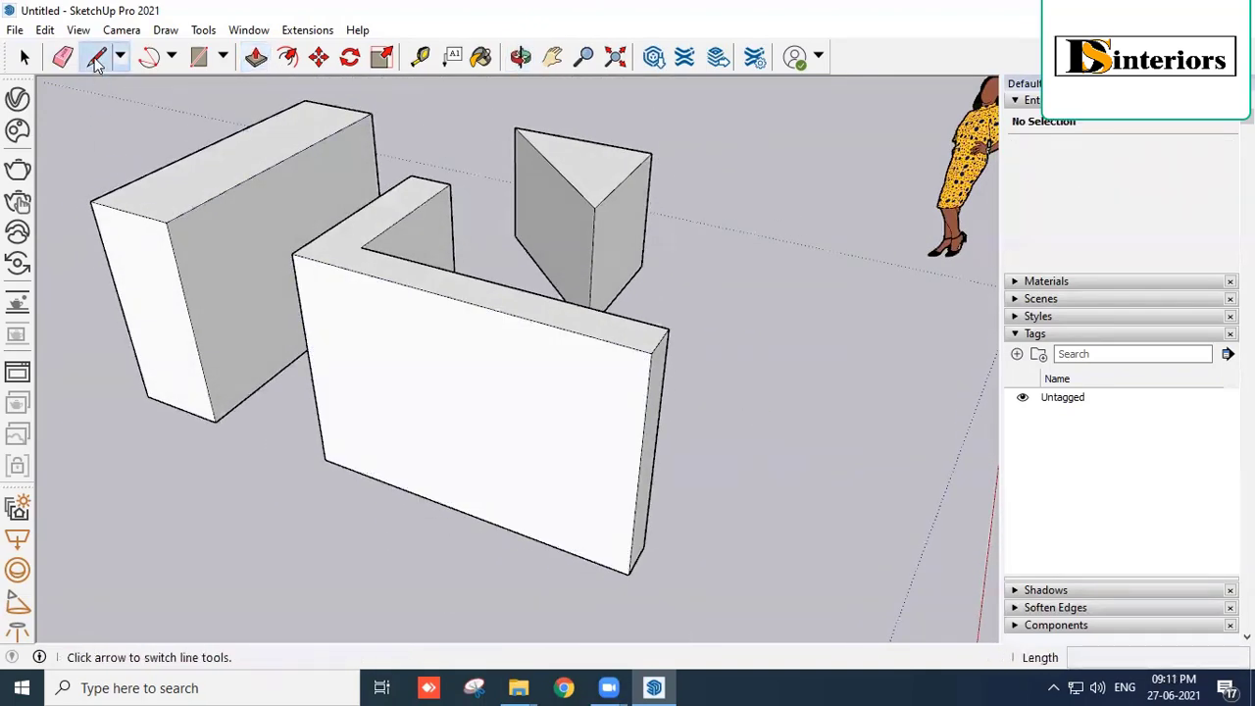
pyautogui.moveTo(672, 468)
pyautogui.mouseDown(button='middle')
pyautogui.moveTo(558, 438)
pyautogui.moveTo(520, 397)
pyautogui.mouseUp(button='middle')
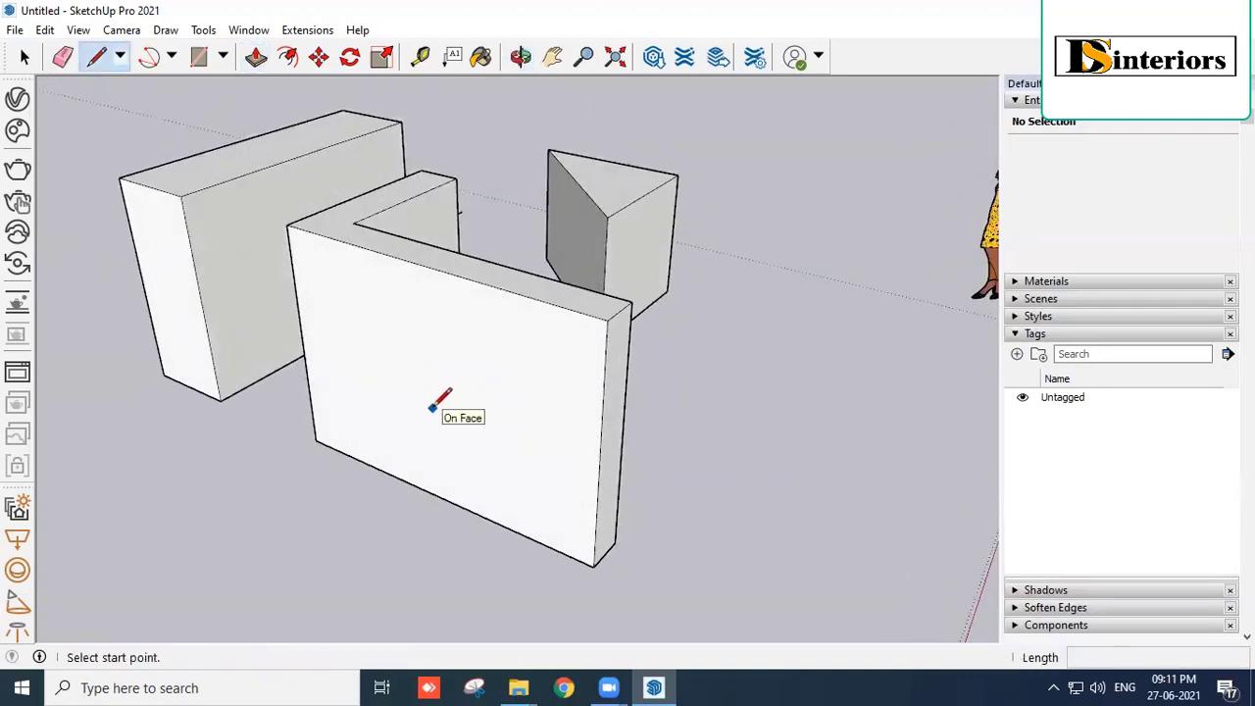
pyautogui.click(360, 459)
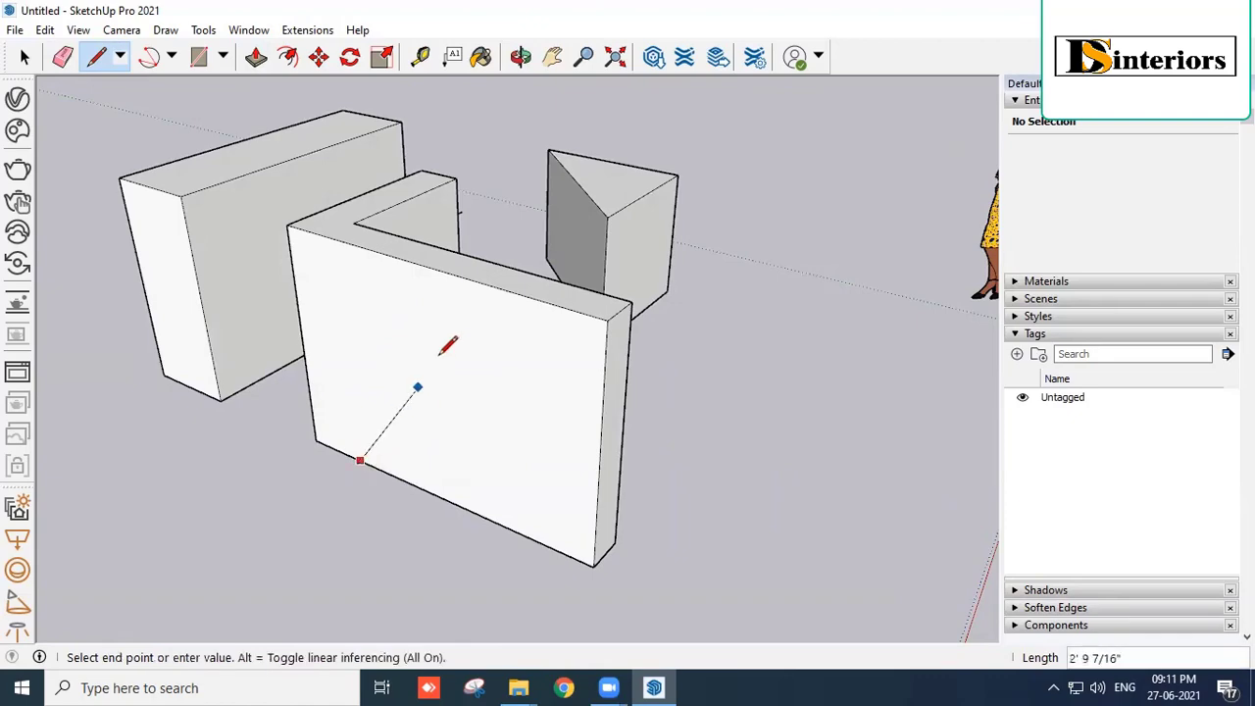
pyautogui.click(469, 281)
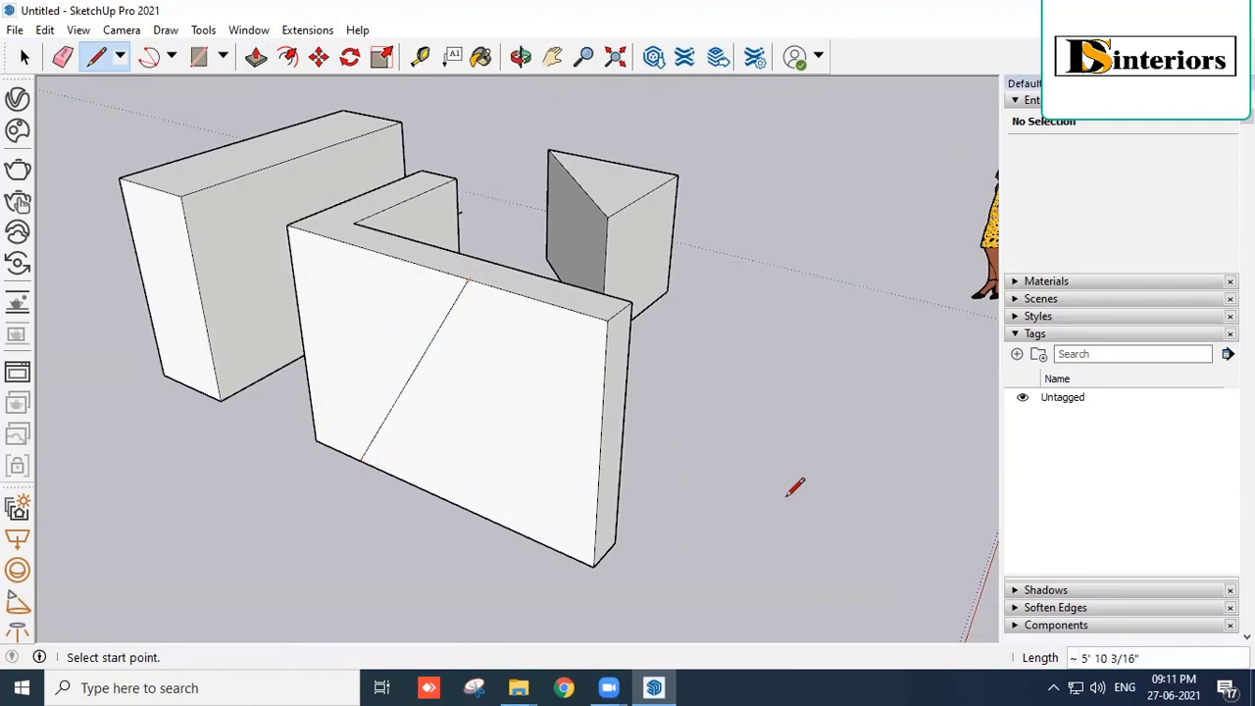
# Draw a vertical line about 1' 8 11/16" down from the same face's upper edge, plus a short segment towards the near side edge, leaving it open.
pyautogui.moveTo(344, 534); pyautogui.dragTo(569, 499, button='middle')
pyautogui.scroll(2, 572, 456)
pyautogui.moveTo(634, 451); pyautogui.dragTo(531, 400, button='middle')
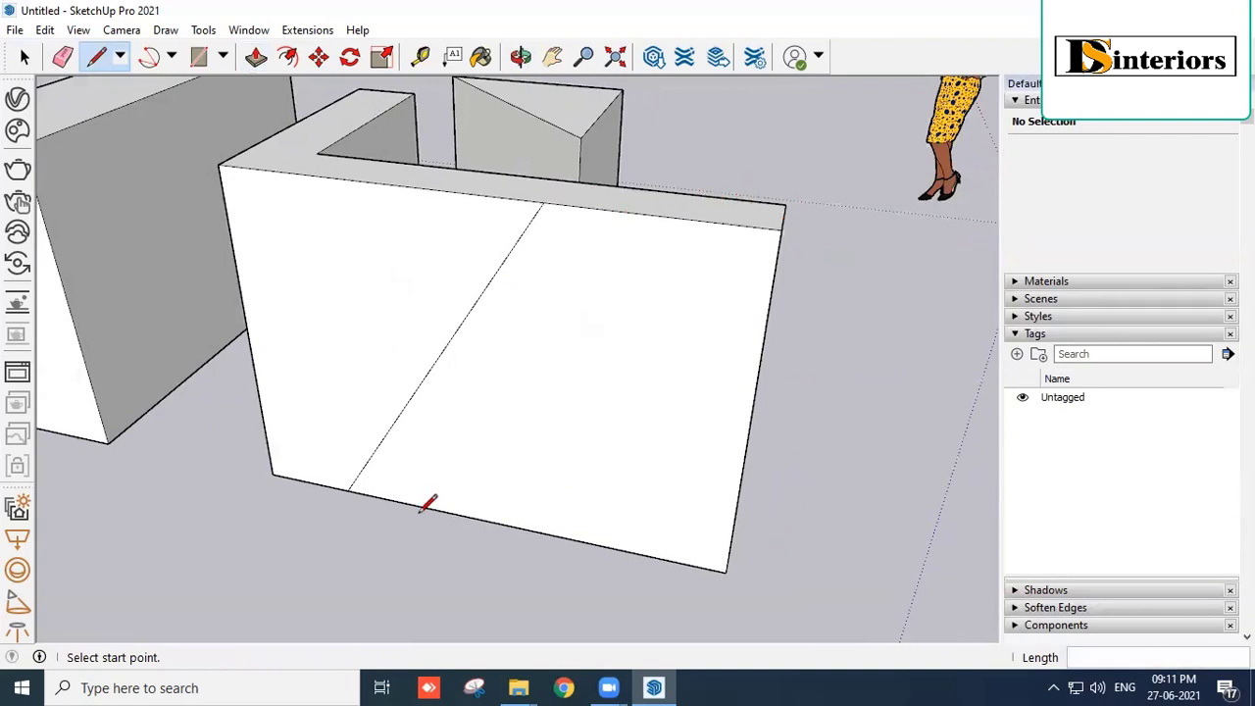
pyautogui.moveTo(429, 503); pyautogui.dragTo(331, 467, button='middle')
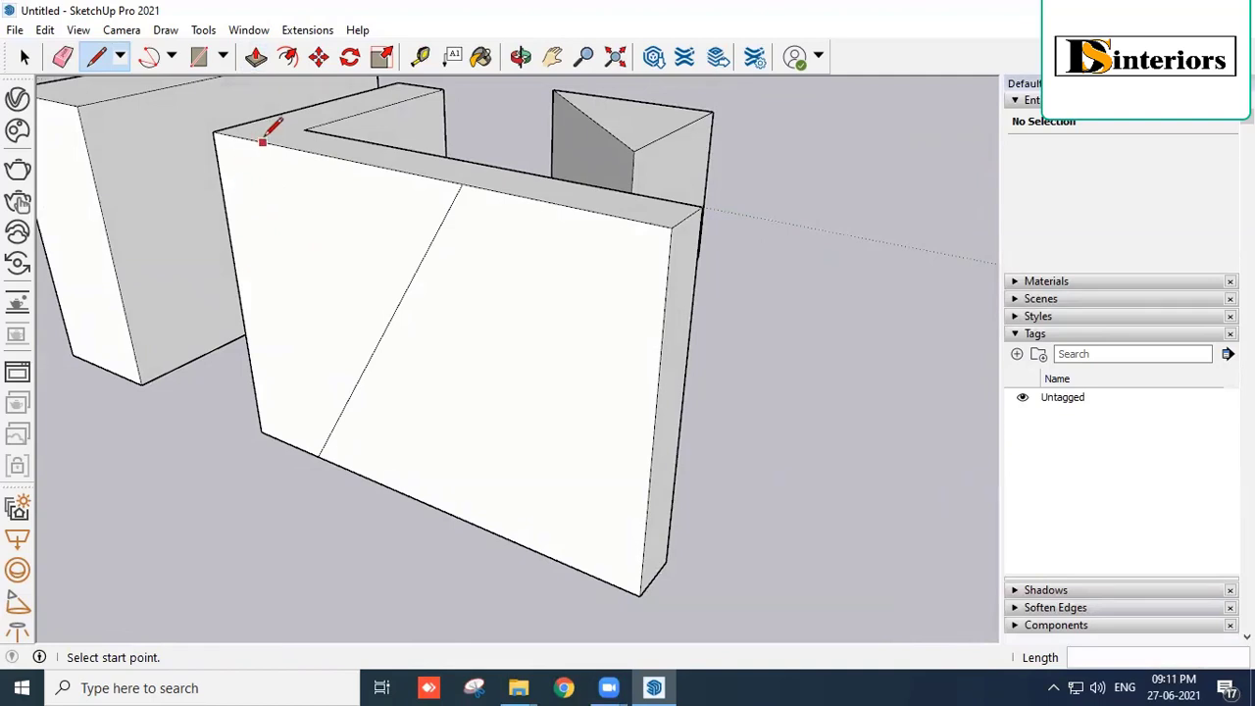
pyautogui.click(293, 147)
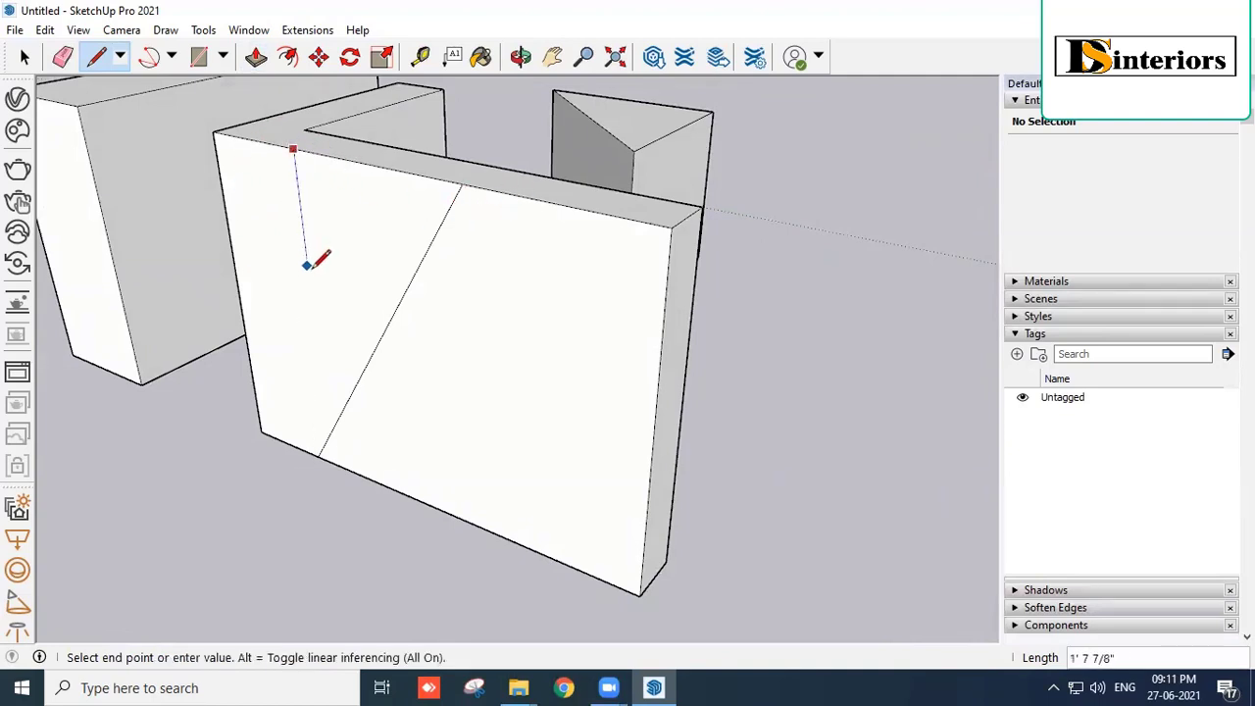
pyautogui.click(307, 270)
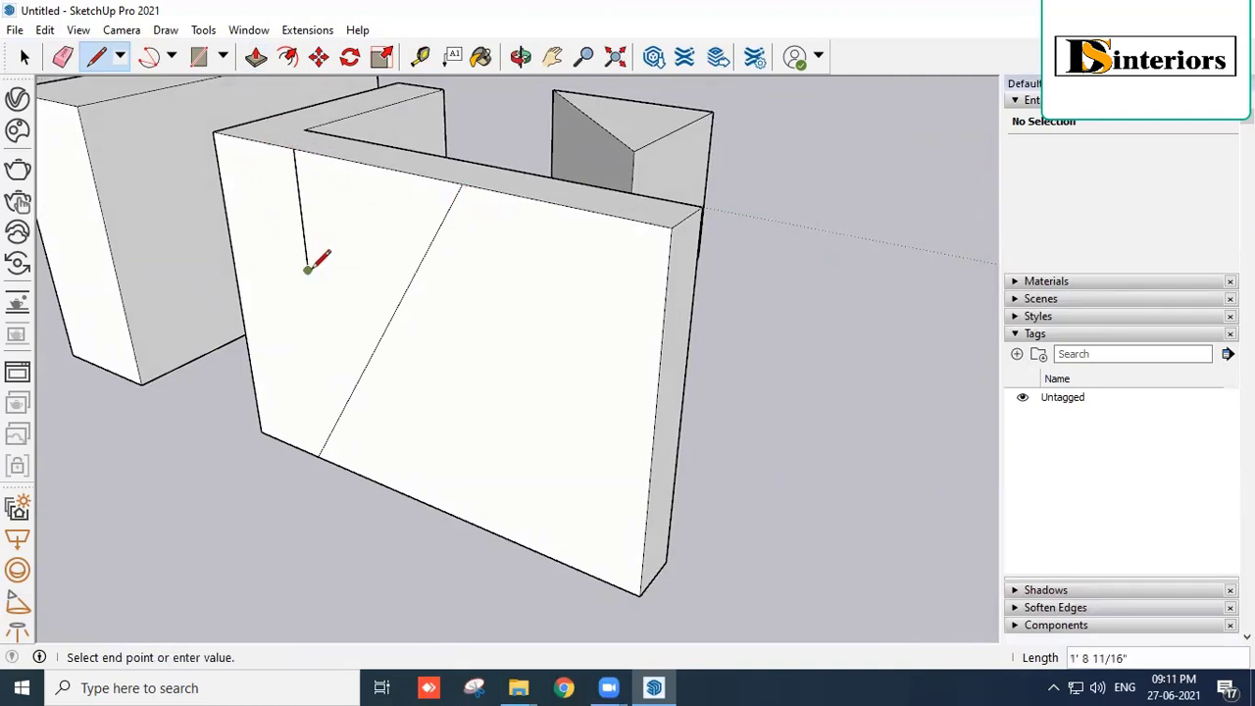
pyautogui.click(250, 253)
# Examine the L-shaped block's long outer face, comparing the diagonal line that spans it with the open corner outline.
pyautogui.moveTo(366, 294)
pyautogui.mouseDown(button='middle')
pyautogui.moveTo(611, 328)
pyautogui.moveTo(749, 317)
pyautogui.mouseUp(button='middle')
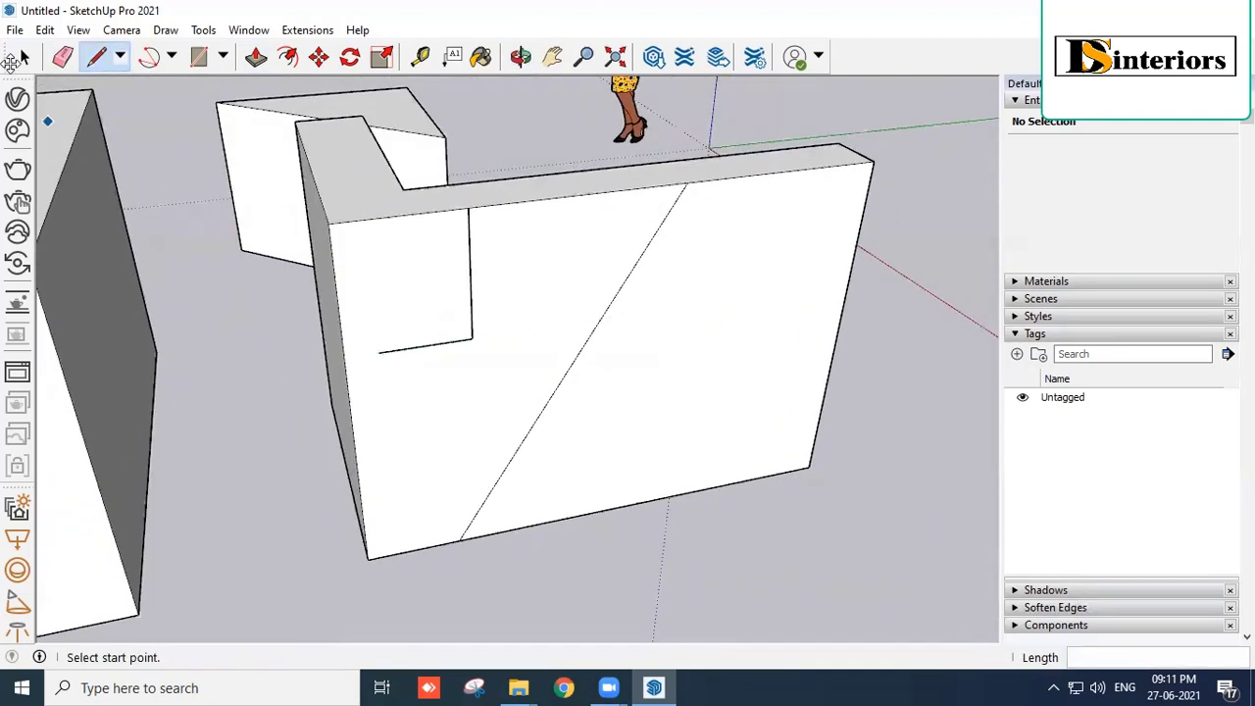
pyautogui.click(27, 59)
pyautogui.click(27, 58)
pyautogui.scroll(3, 607, 269)
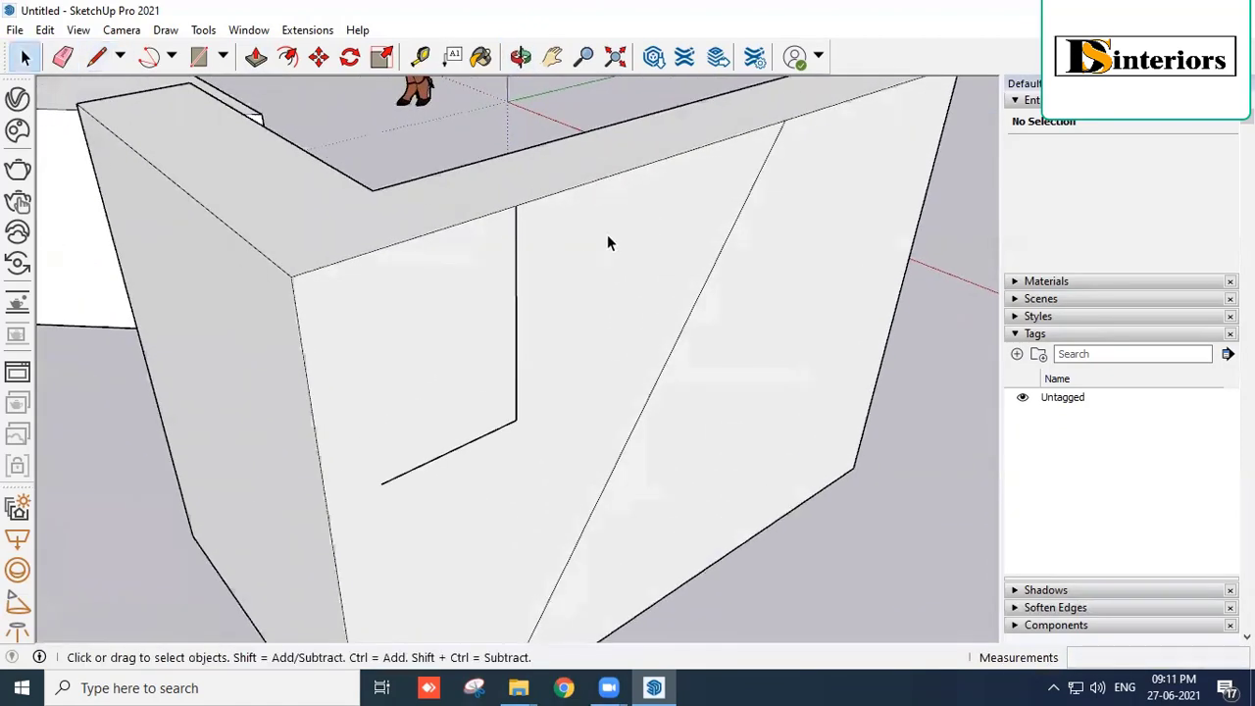
pyautogui.moveTo(608, 242); pyautogui.dragTo(590, 336, button='middle')
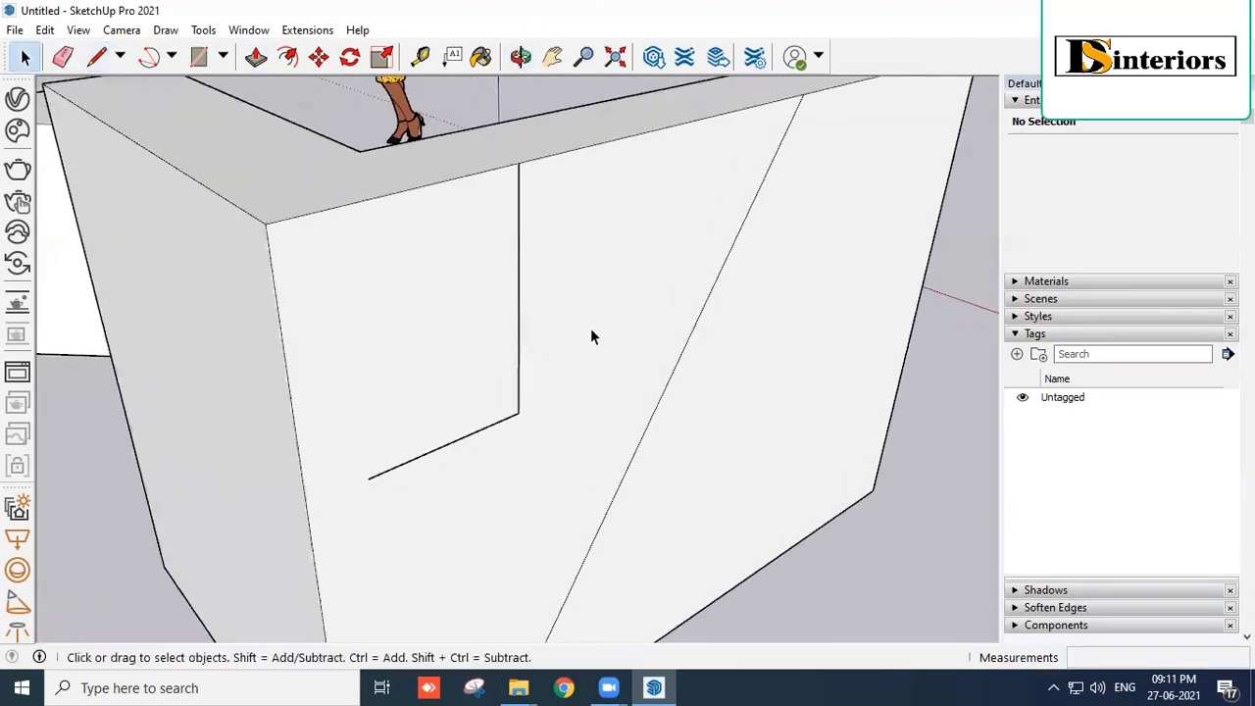
pyautogui.click(711, 297)
pyautogui.scroll(-3, 397, 340)
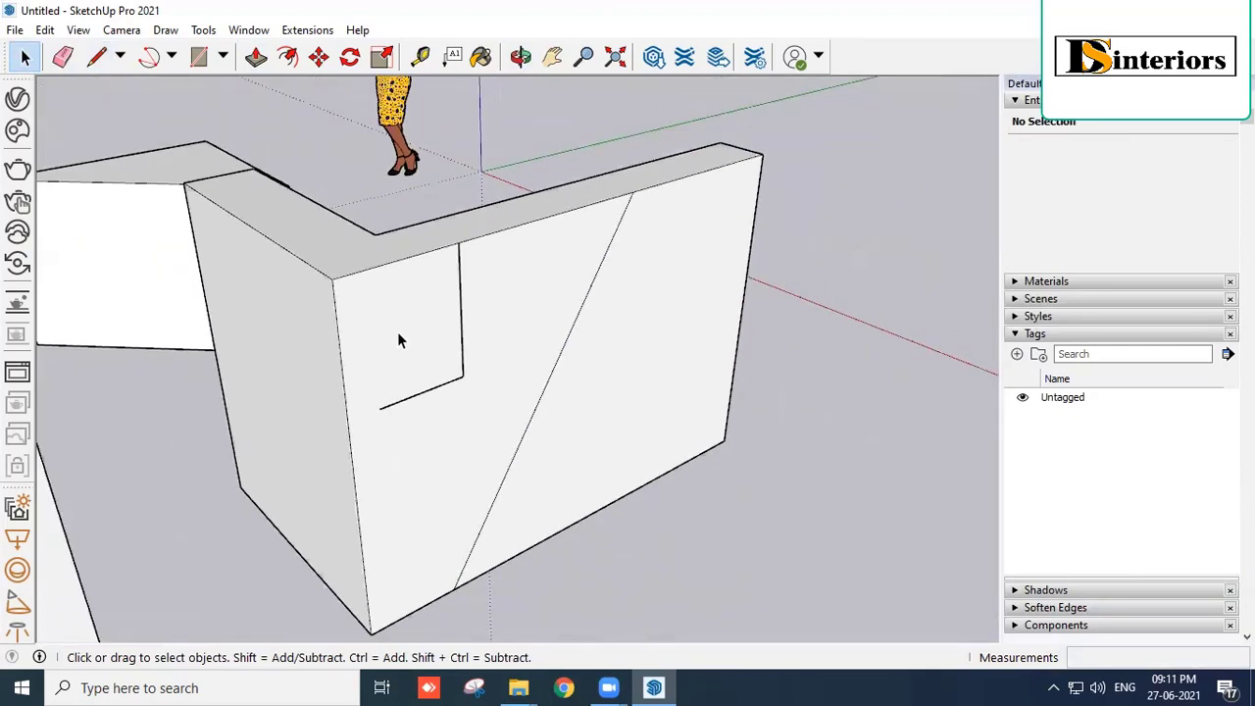
pyautogui.moveTo(874, 477); pyautogui.dragTo(731, 475, button='middle')
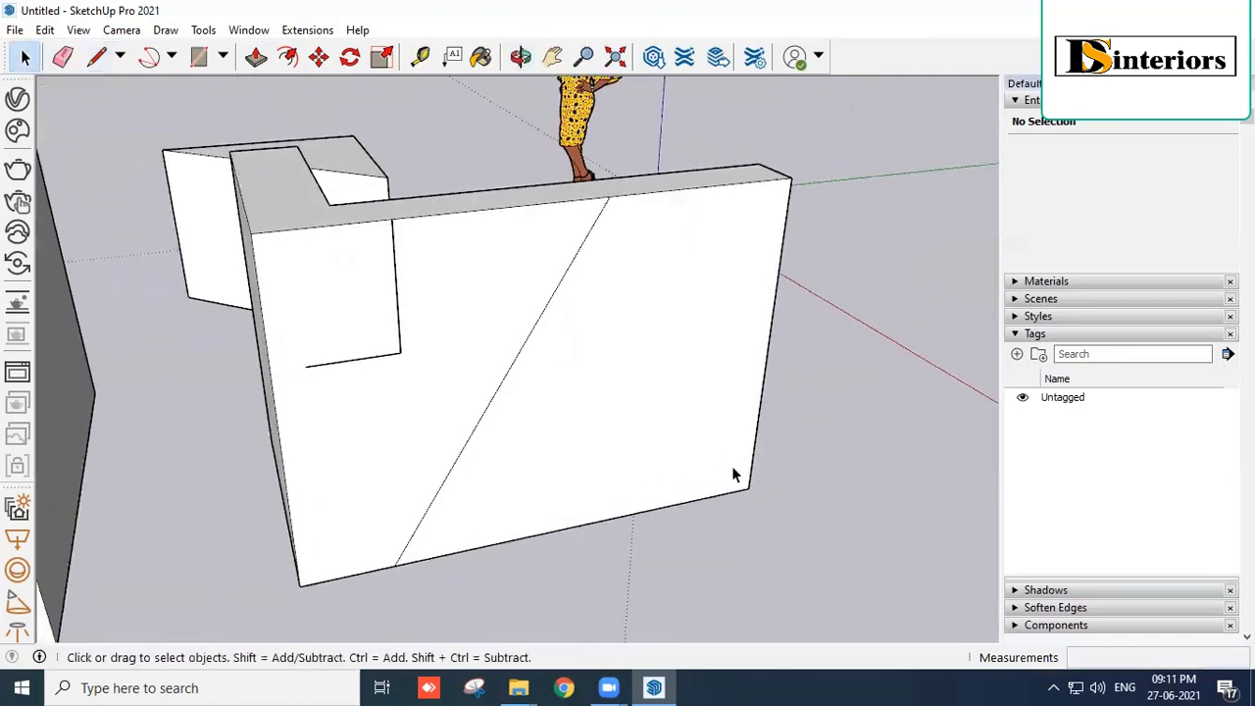
pyautogui.moveTo(571, 382); pyautogui.dragTo(615, 402, button='middle')
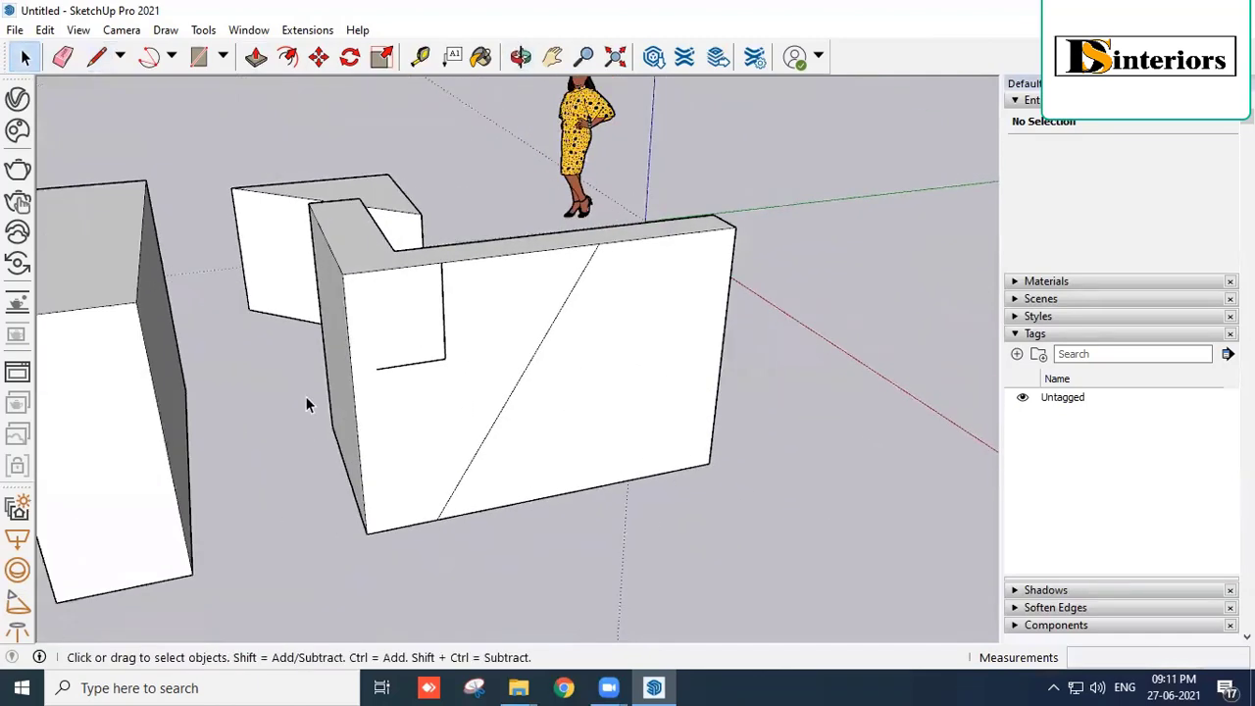
# Select the rectangular block's large side face and divide it with a diagonal line about 5' 6 9/16" long between its upper and lower edges.
pyautogui.scroll(-4, 729, 365)
pyautogui.scroll(3, 364, 459)
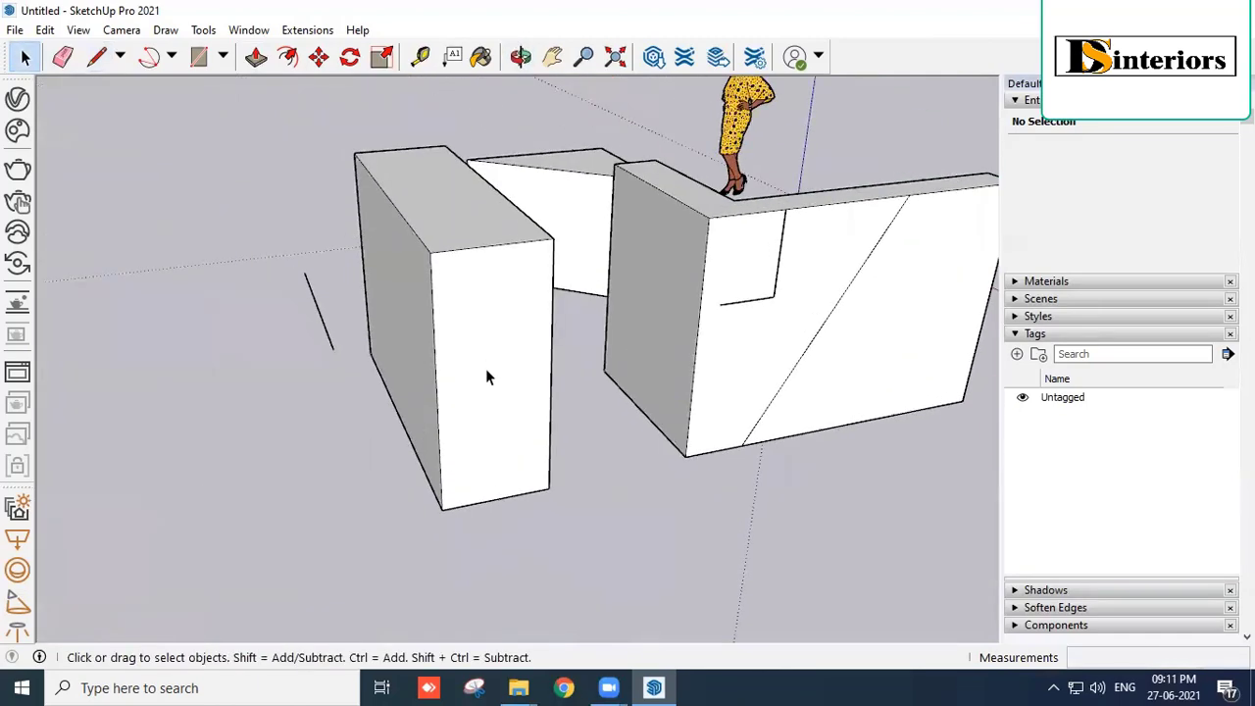
pyautogui.moveTo(486, 370); pyautogui.dragTo(758, 434, button='middle')
pyautogui.click(428, 344)
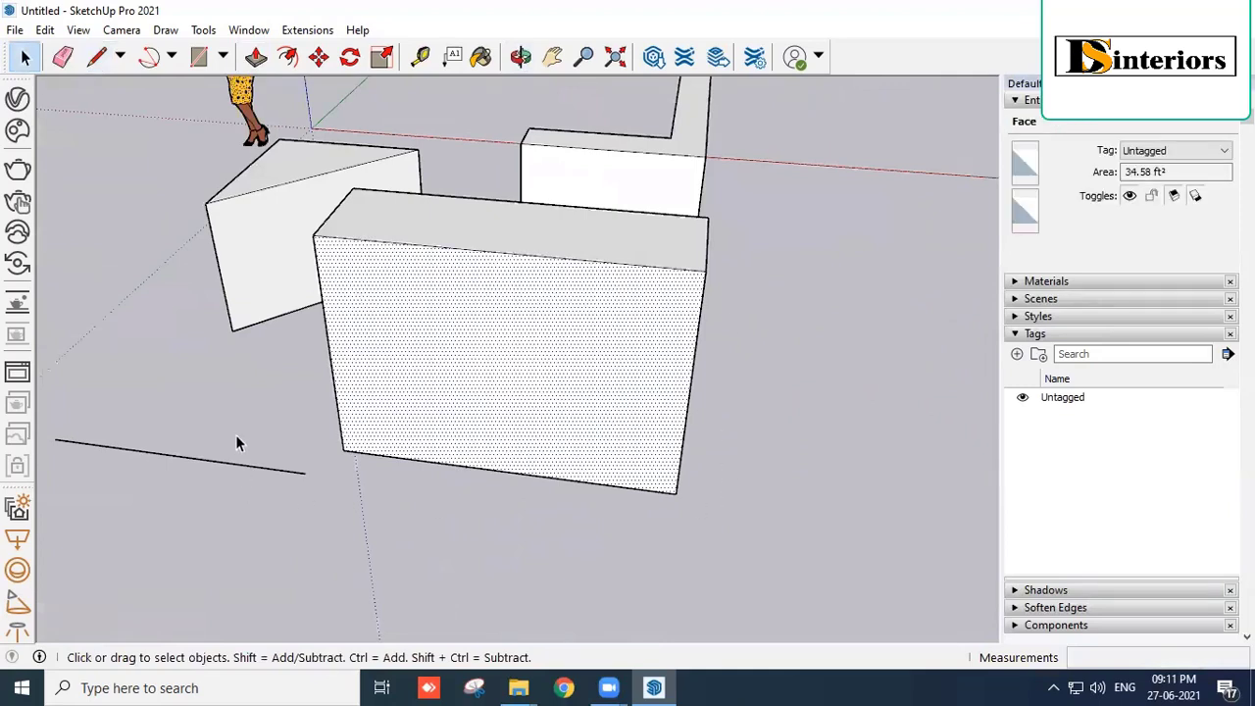
pyautogui.click(118, 182)
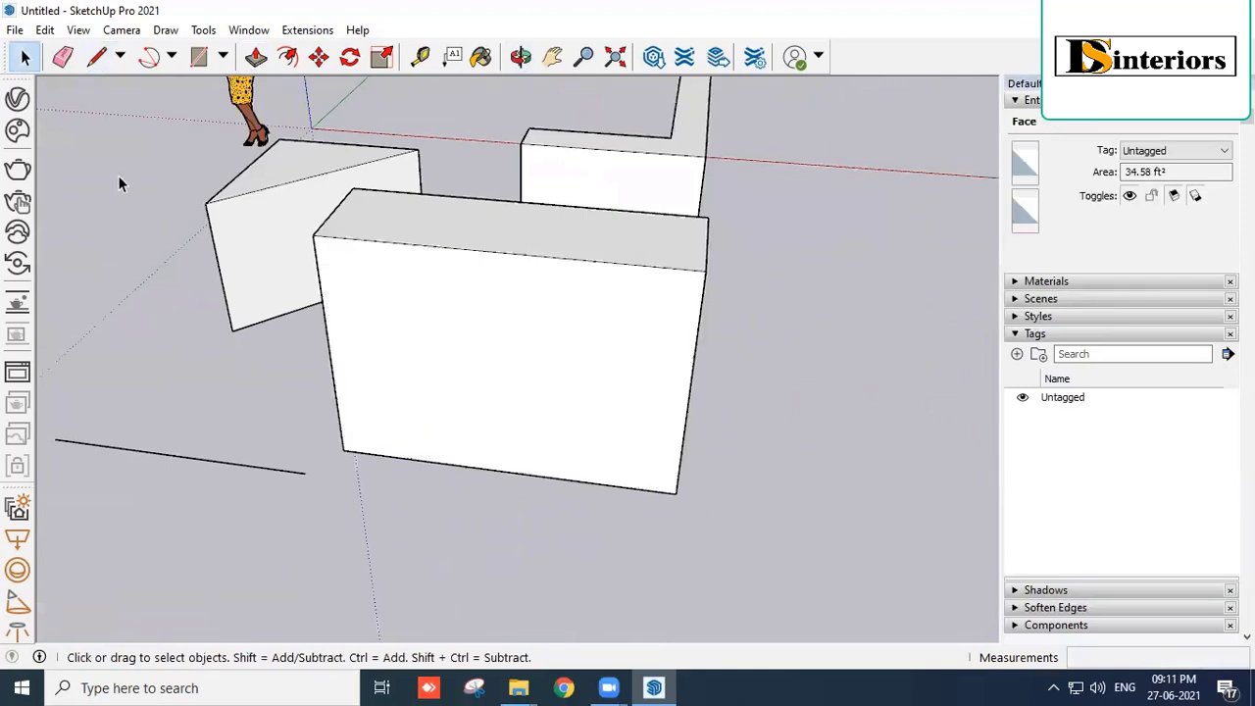
pyautogui.click(419, 244)
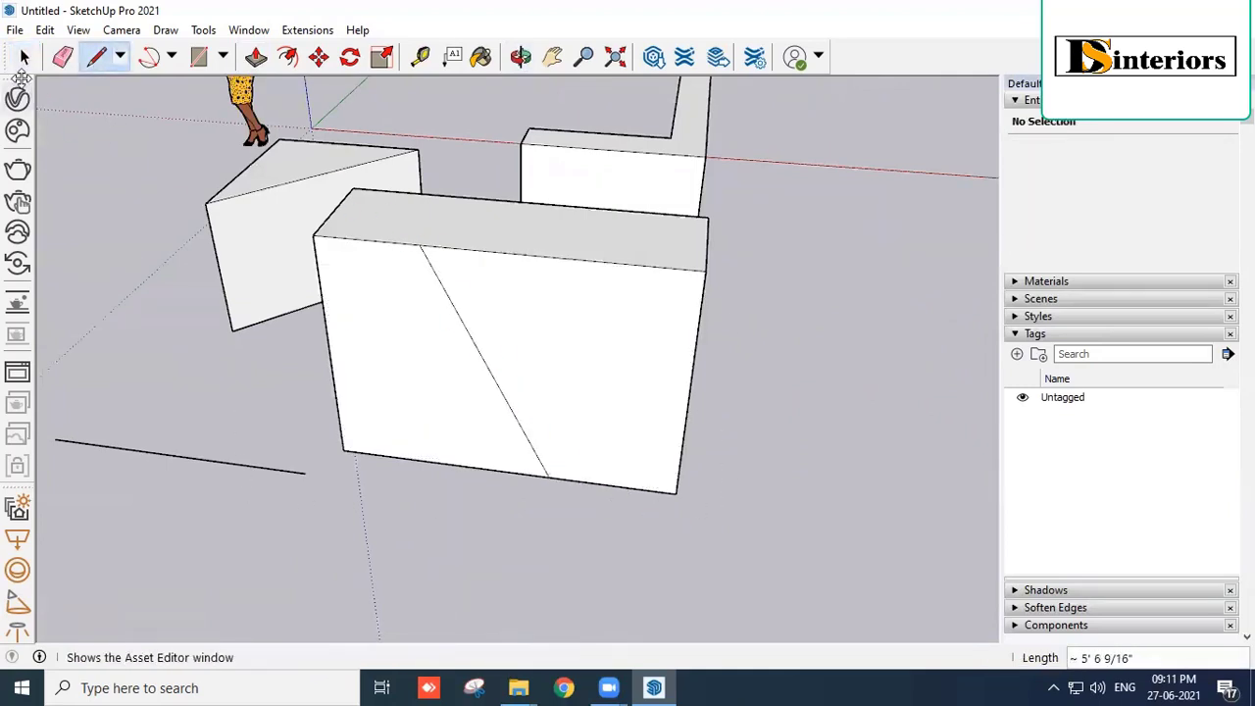
# Select the two parts of the rectangular block's divided side face one after the other.
pyautogui.click(25, 58)
pyautogui.click(475, 375)
pyautogui.click(664, 355)
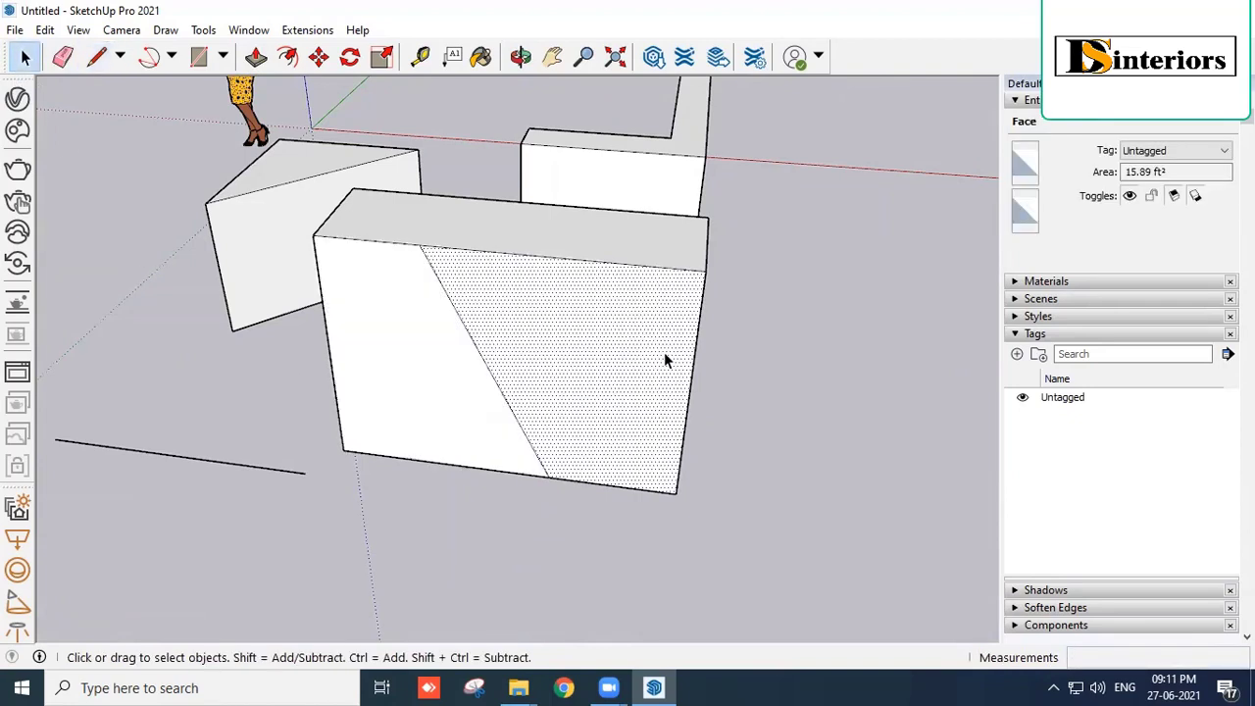
# Alternate the selection between the two faces beside the rectangular block's diagonal line to compare them.
pyautogui.click(441, 410)
pyautogui.click(521, 376)
pyautogui.click(462, 415)
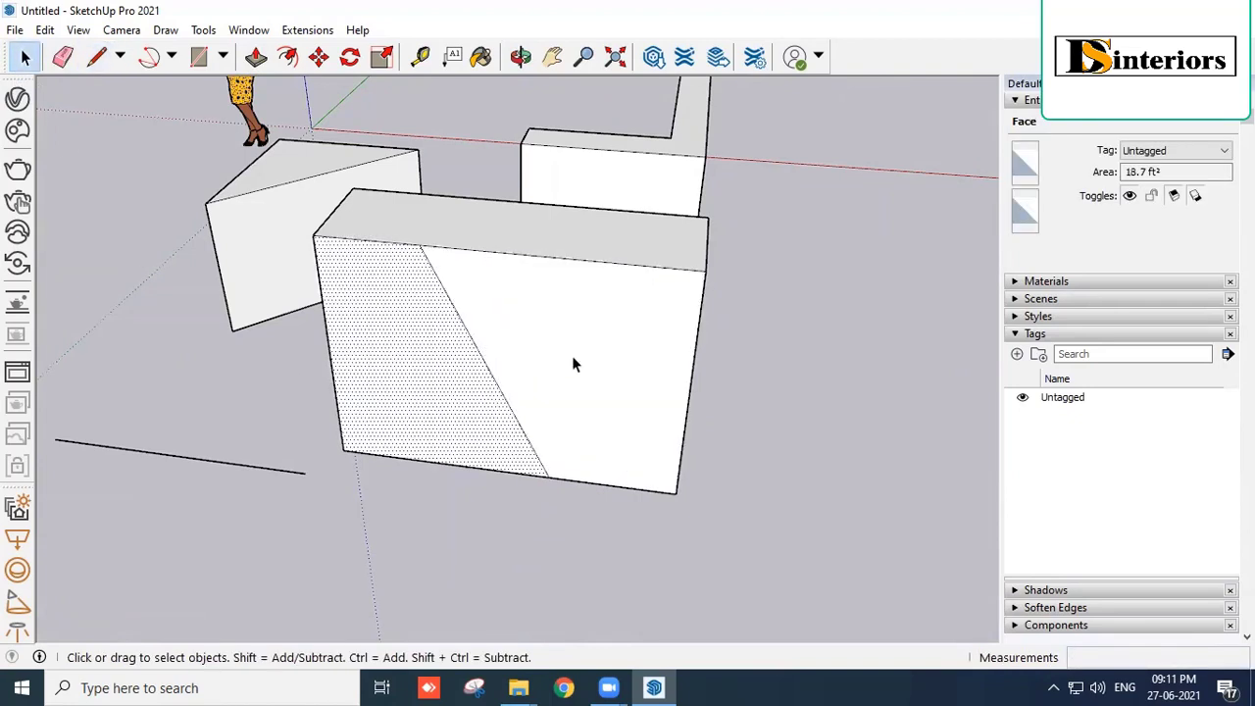
pyautogui.click(578, 353)
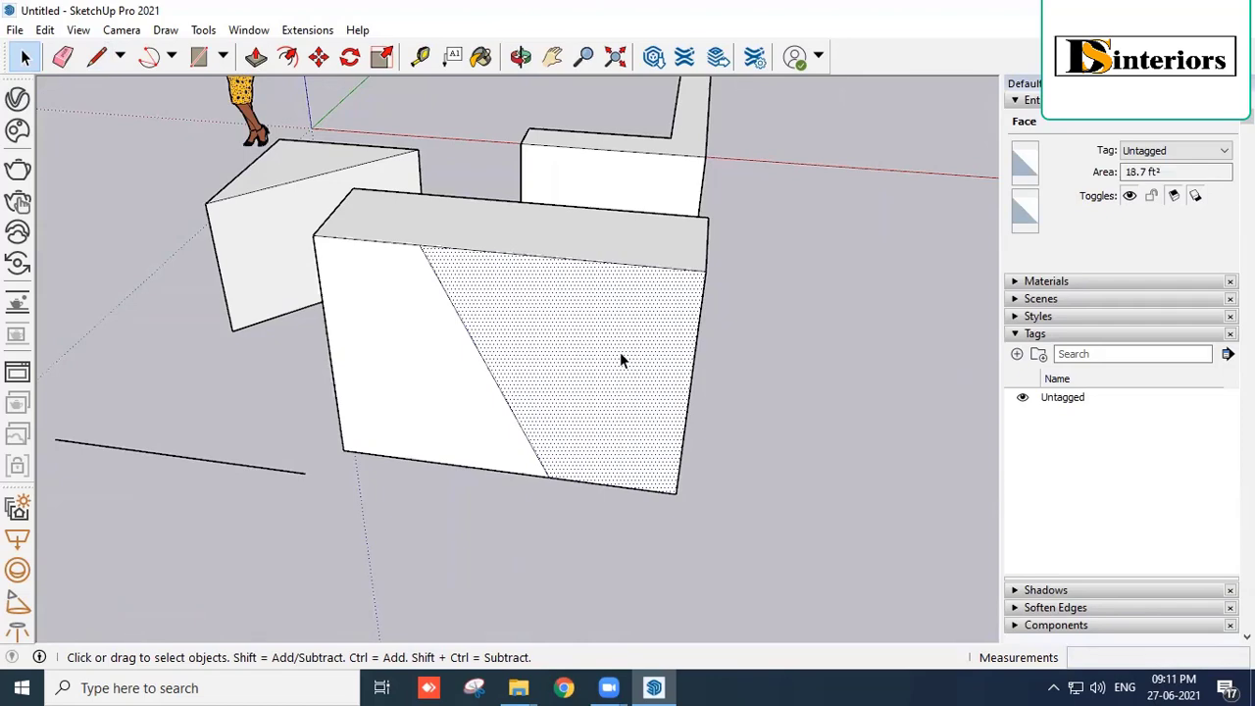
# Select the L-shaped block's outer face on each side of its diagonal, including the part containing the open corner outline.
pyautogui.moveTo(836, 349); pyautogui.dragTo(378, 348, button='middle')
pyautogui.scroll(-3, 378, 347)
pyautogui.scroll(5, 647, 334)
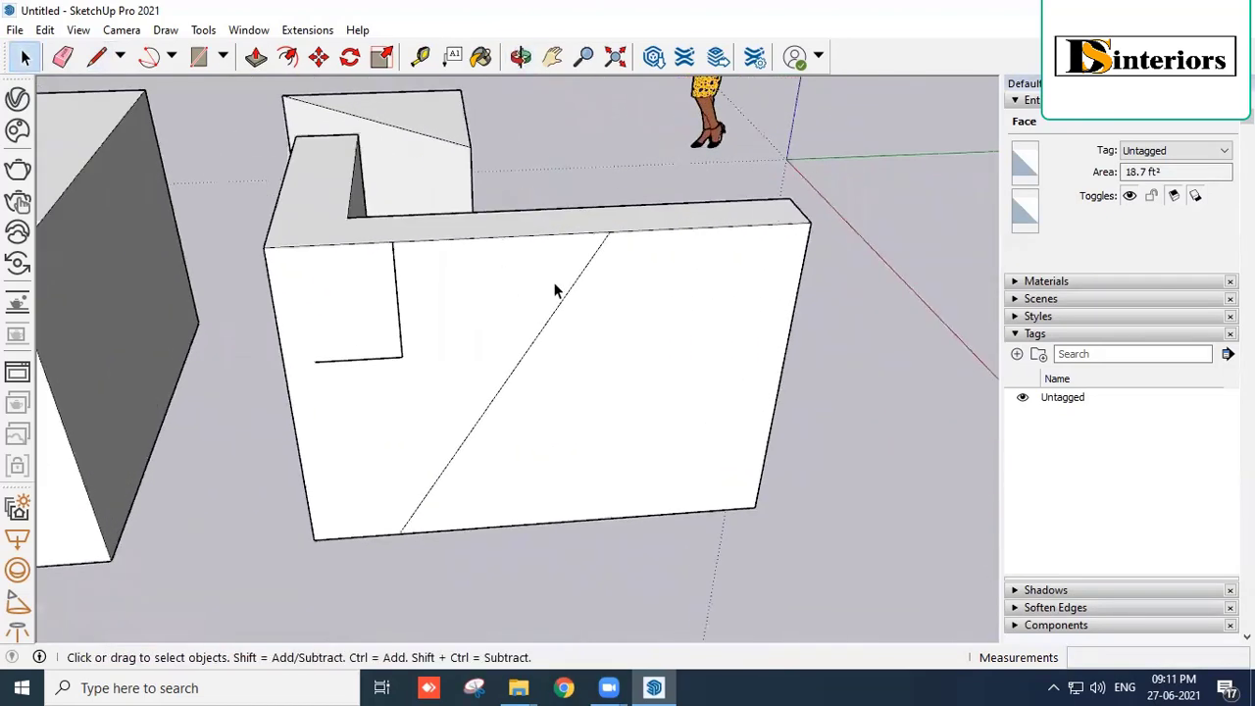
pyautogui.click(633, 353)
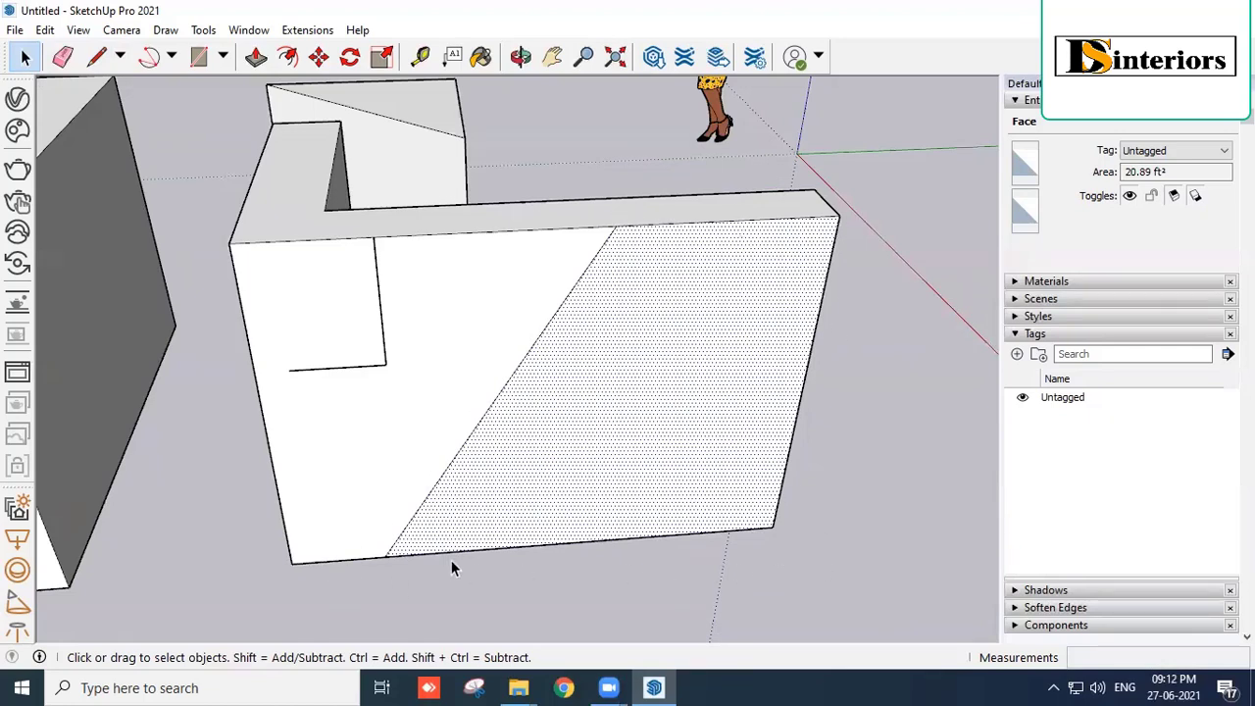
pyautogui.click(279, 330)
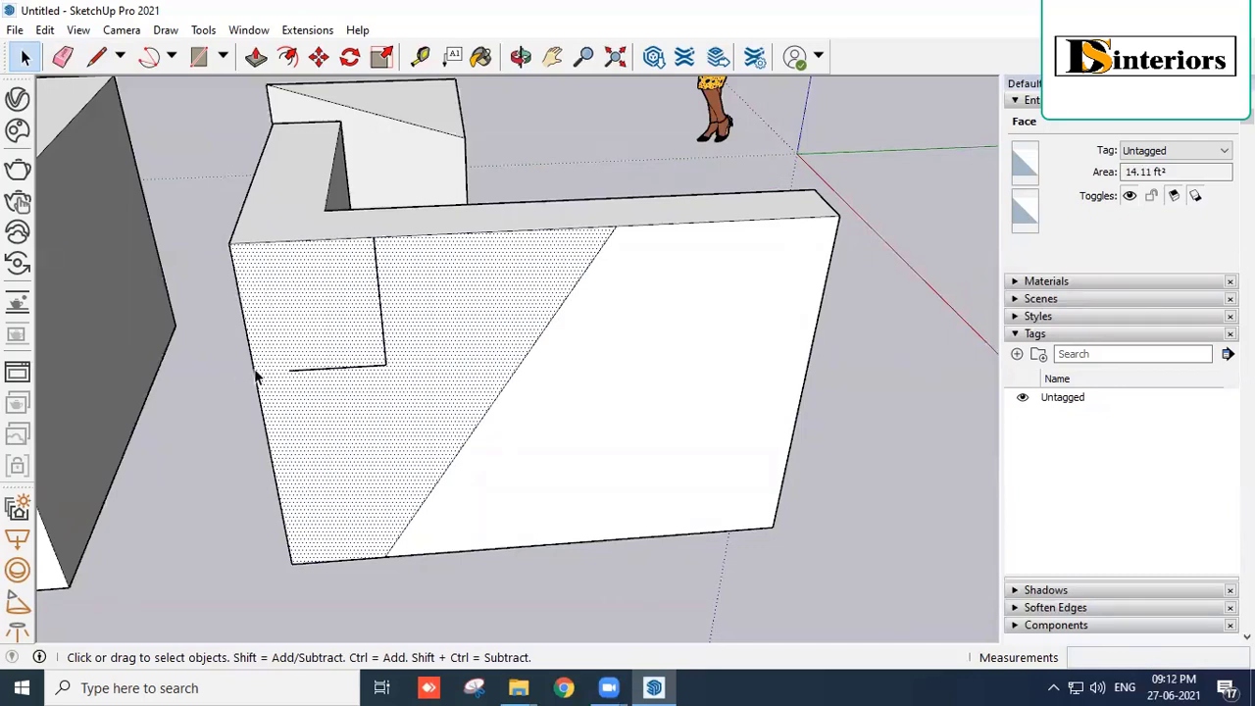
# Close the open corner outline with a line about 4 15/16" long from its loose end to the near side edge.
pyautogui.press('l')
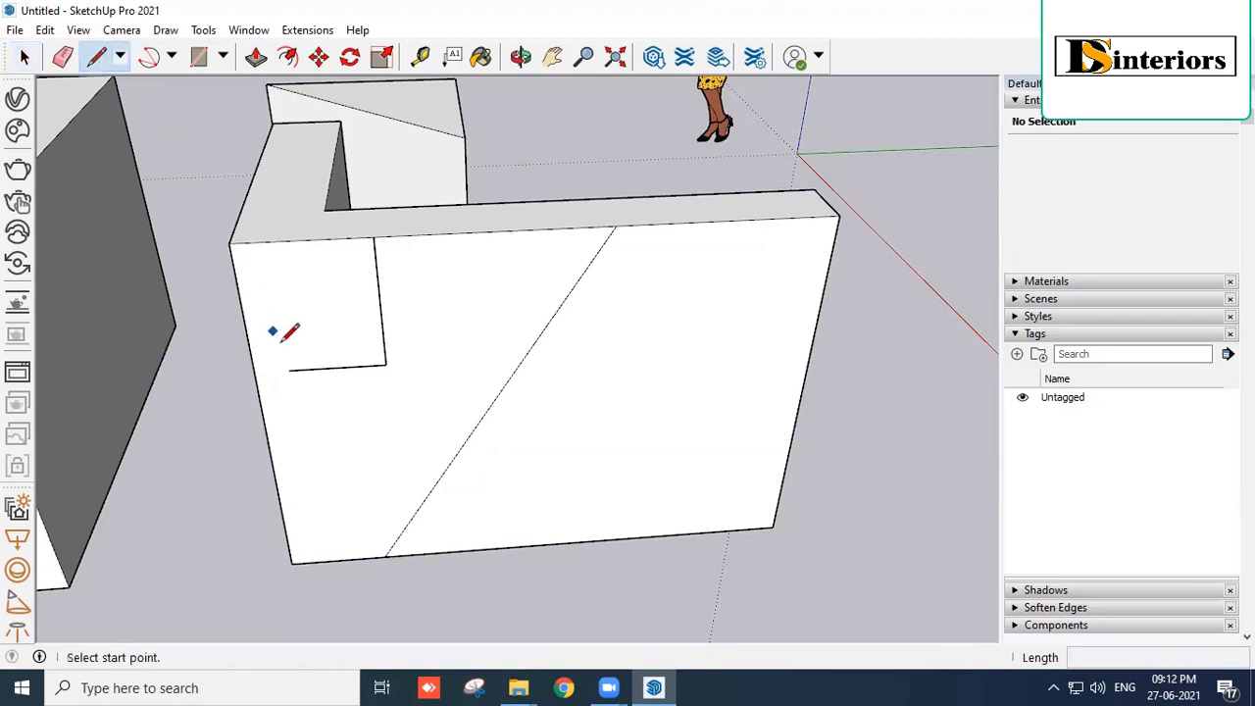
pyautogui.click(288, 370)
pyautogui.click(254, 372)
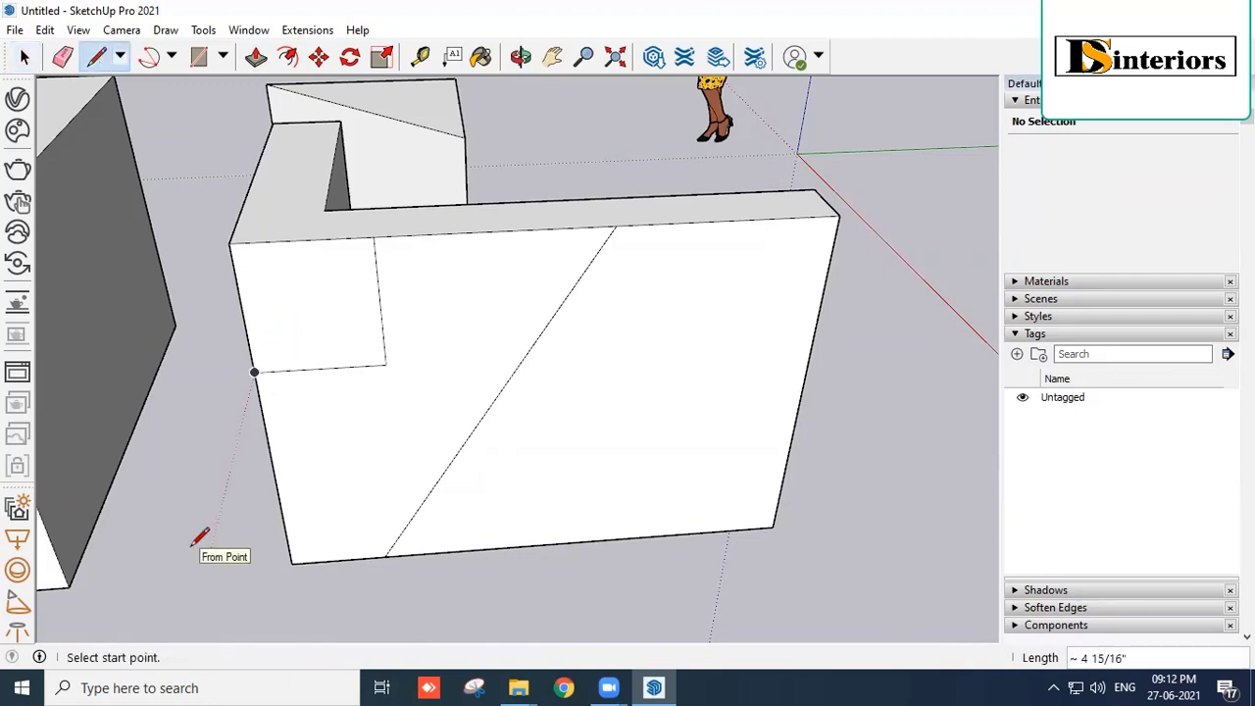
# Select the closed corner rectangle and the face around it in alternation, then clear the selection.
pyautogui.click(24, 58)
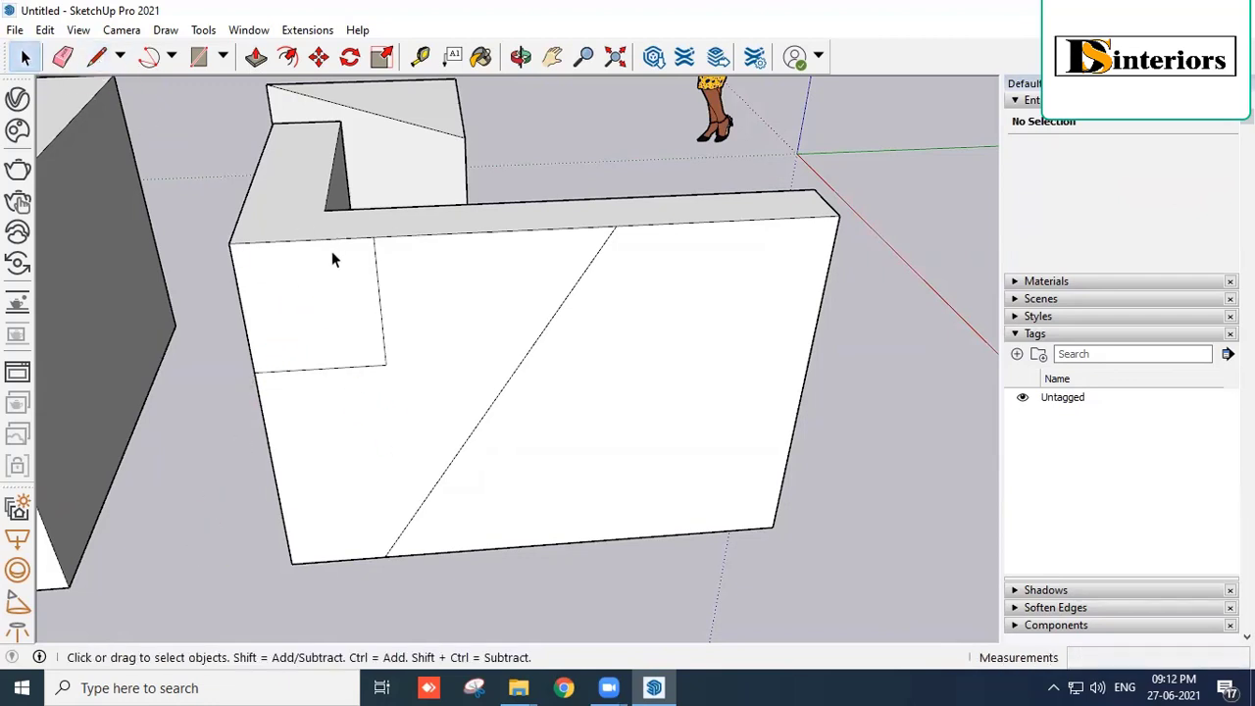
pyautogui.click(332, 255)
pyautogui.click(456, 355)
pyautogui.click(341, 297)
pyautogui.click(451, 345)
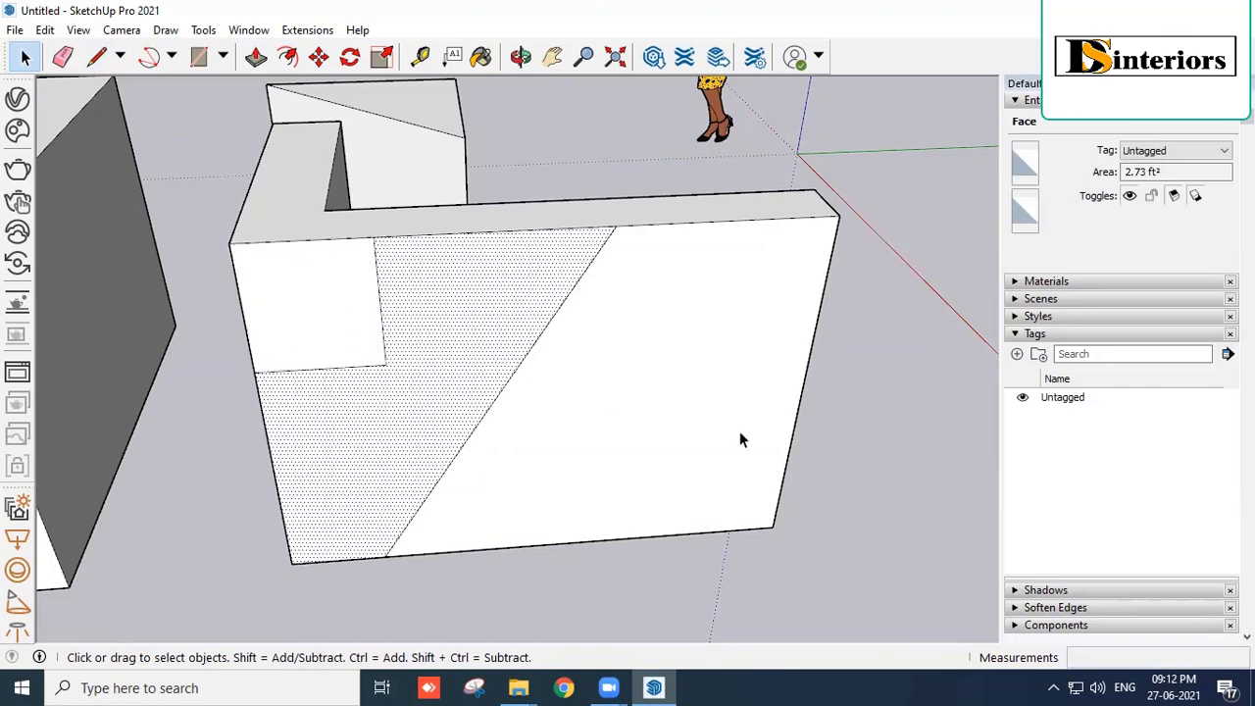
pyautogui.click(810, 432)
# Extrude the corner rectangle on the L-shaped block's outer face outward by about 2' 1 3/16" with Push/Pull.
pyautogui.scroll(-3, 782, 432)
pyautogui.moveTo(790, 438); pyautogui.dragTo(579, 432, button='middle')
pyautogui.scroll(2, 480, 325)
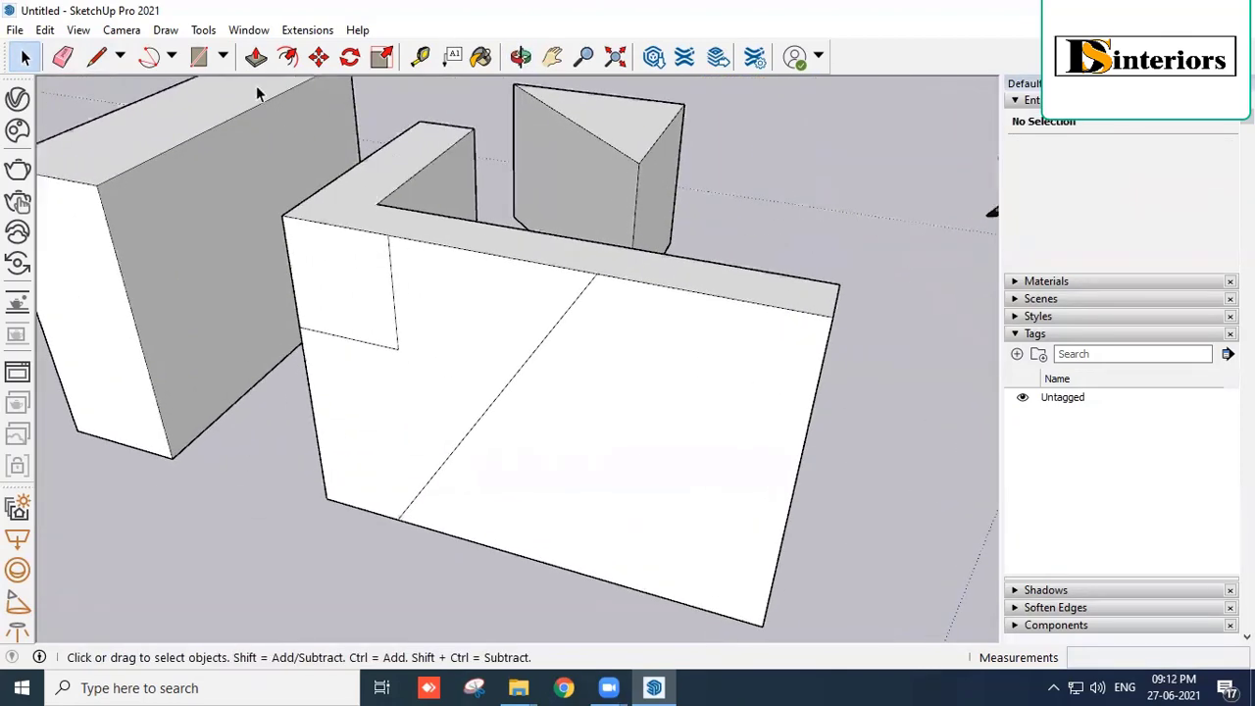
pyautogui.click(256, 57)
pyautogui.moveTo(340, 323); pyautogui.dragTo(244, 394)
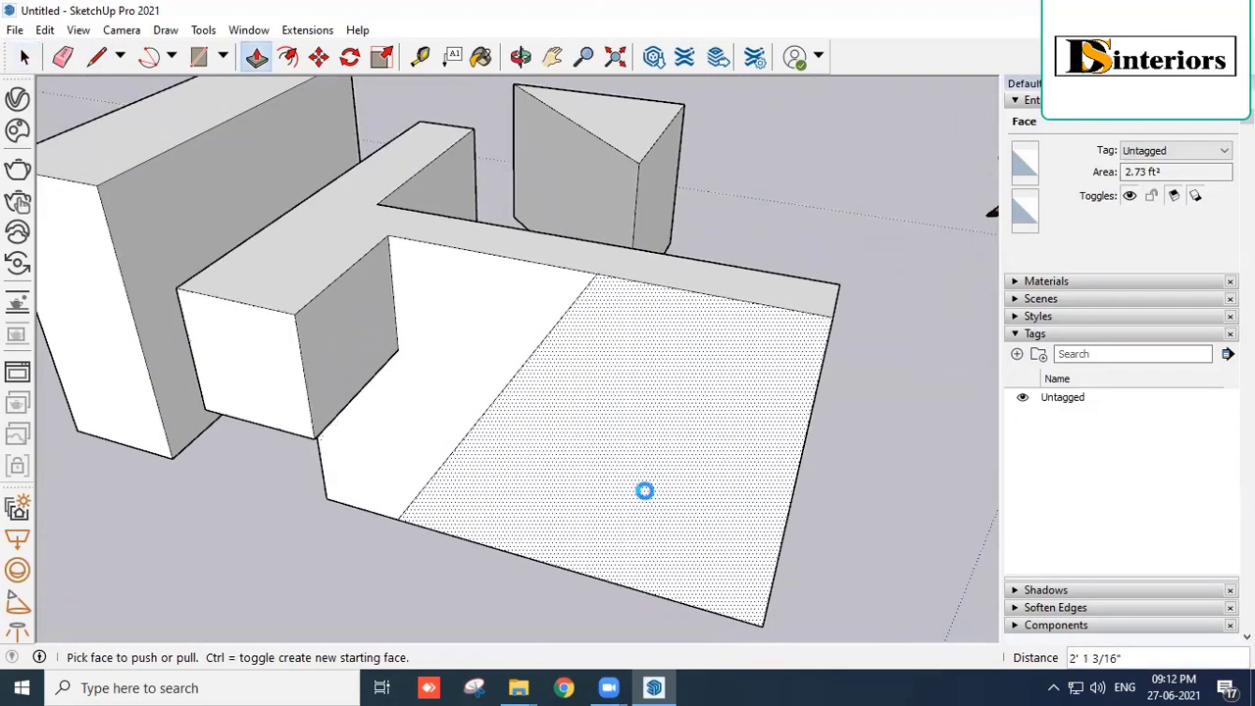
# Extrude the large face beyond the L-shaped block's diagonal outward by about 1' 4 3/16", plus a further 9".
pyautogui.moveTo(645, 491); pyautogui.dragTo(575, 549)
pyautogui.moveTo(575, 549); pyautogui.dragTo(292, 401, button='middle')
pyautogui.scroll(-2, 360, 345)
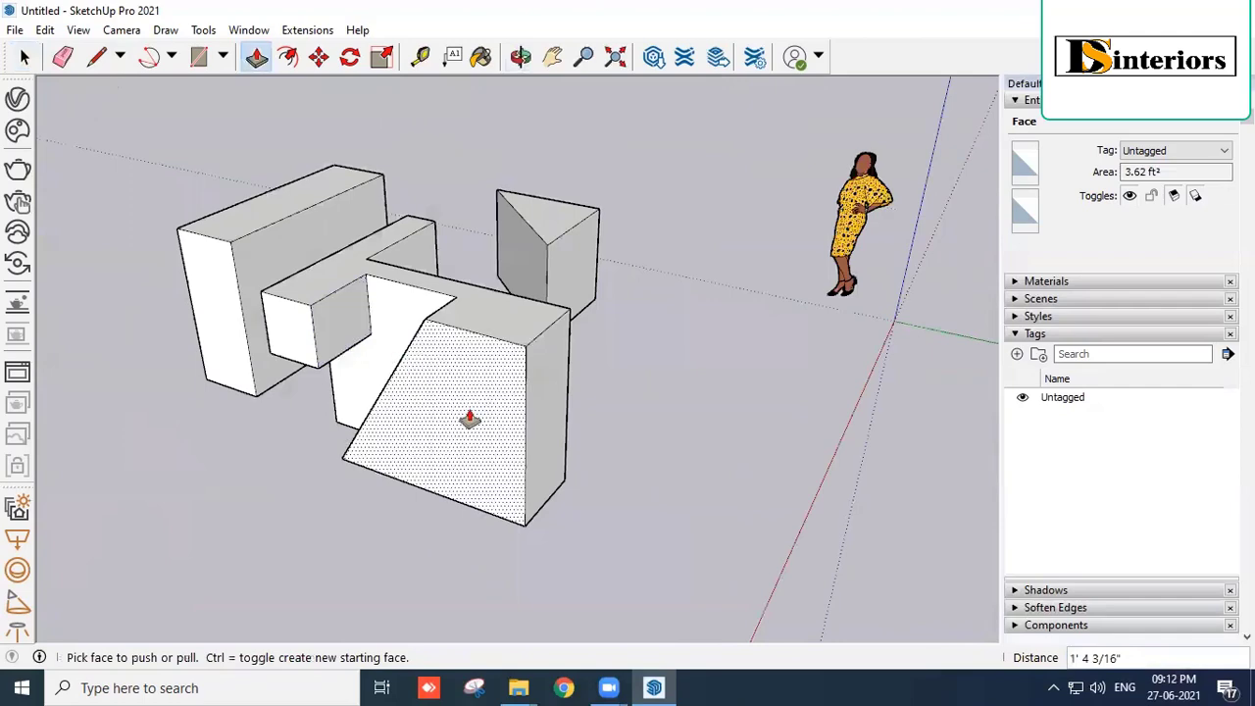
pyautogui.moveTo(468, 421); pyautogui.dragTo(294, 319)
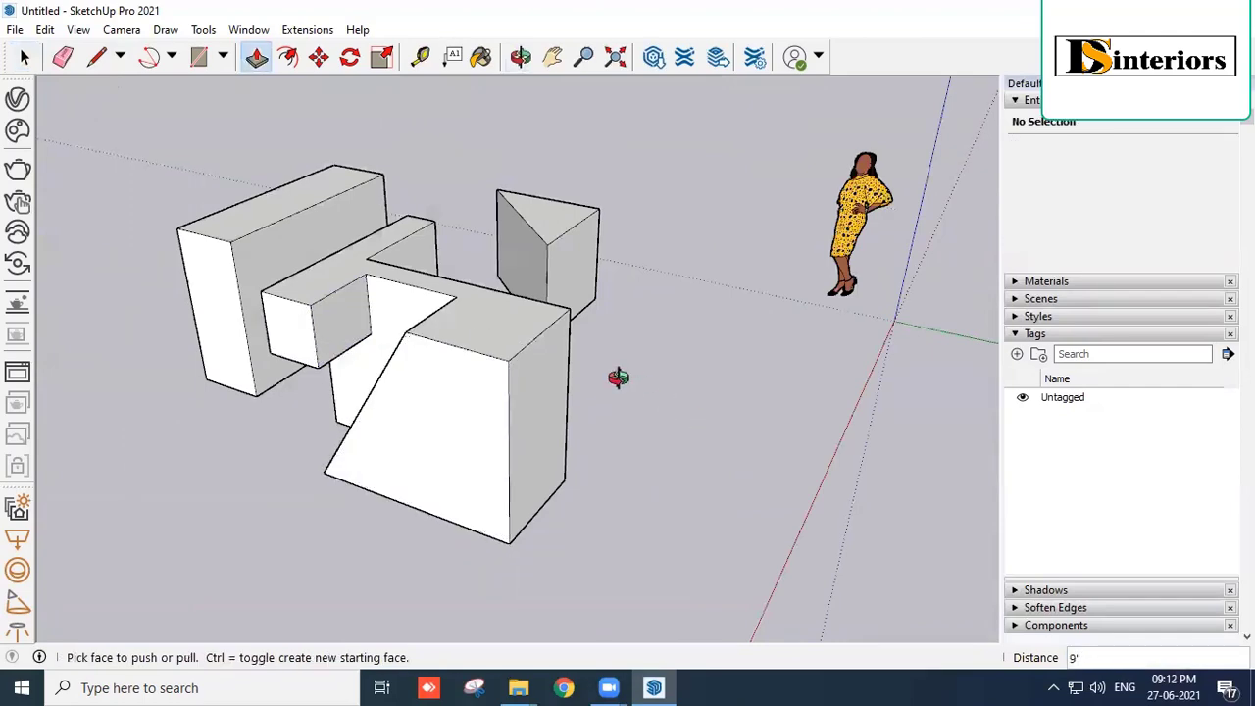
pyautogui.moveTo(618, 377); pyautogui.dragTo(793, 375, button='middle')
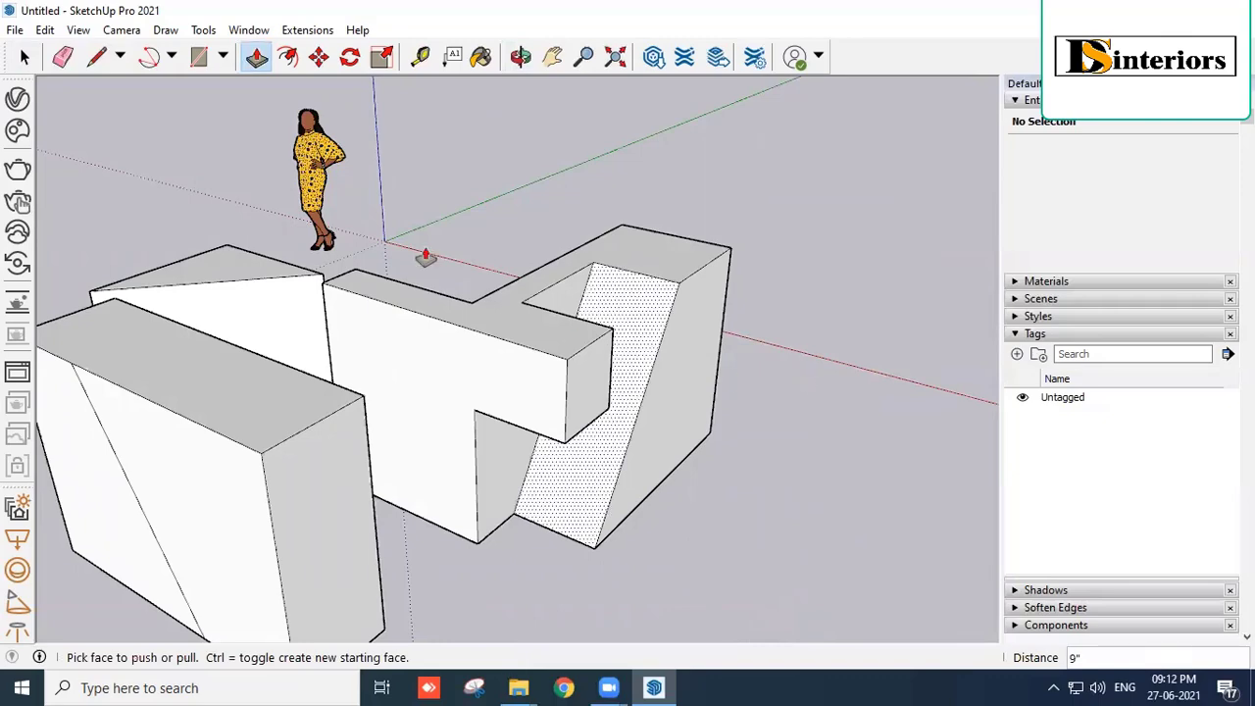
# Offset the outline of one of the rectangular block's two diagonal-split side faces inward to form a smaller four-sided outline.
pyautogui.click(295, 56)
pyautogui.scroll(-3, 835, 154)
pyautogui.scroll(4, 308, 403)
pyautogui.moveTo(751, 209); pyautogui.dragTo(751, 212, button='middle')
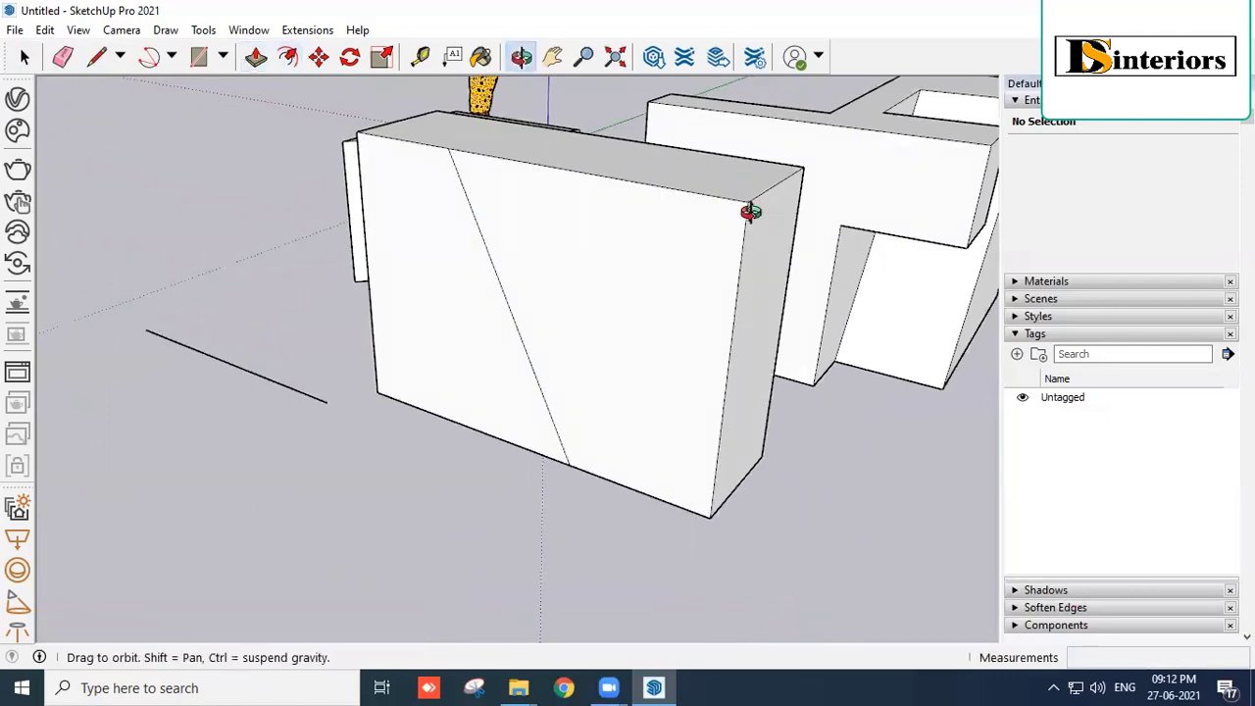
pyautogui.scroll(2, 609, 220)
pyautogui.click(607, 196)
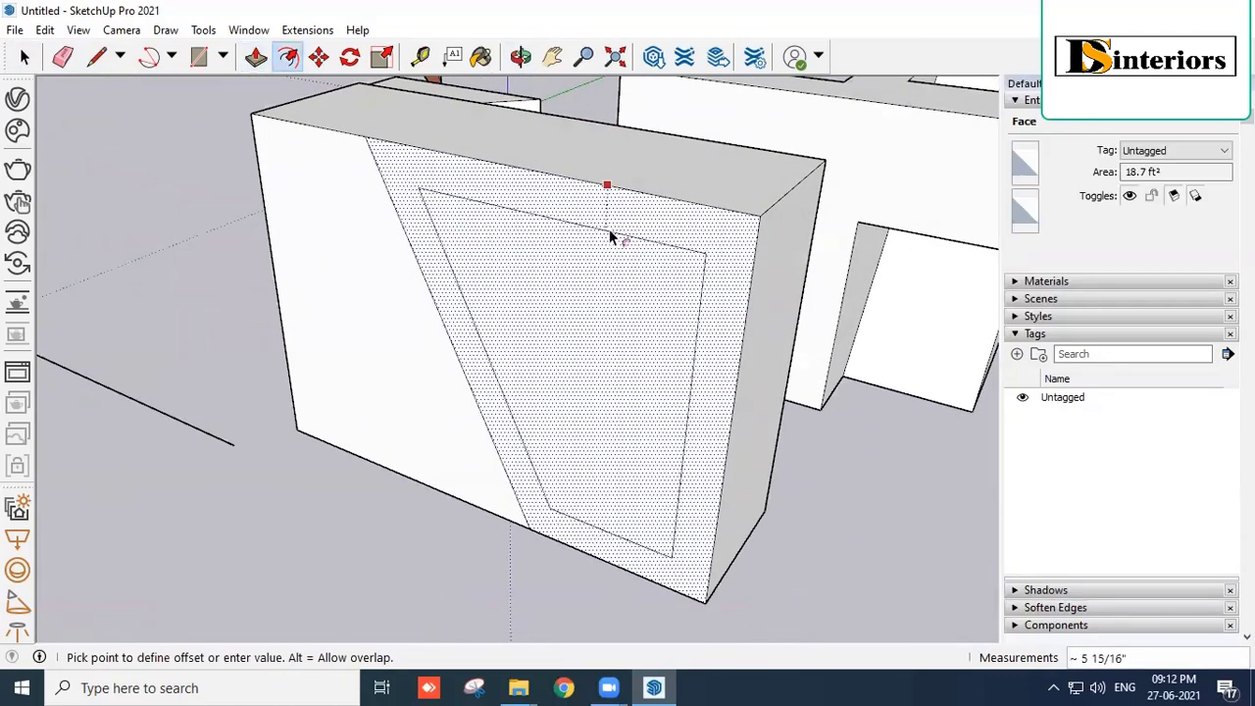
pyautogui.click(603, 264)
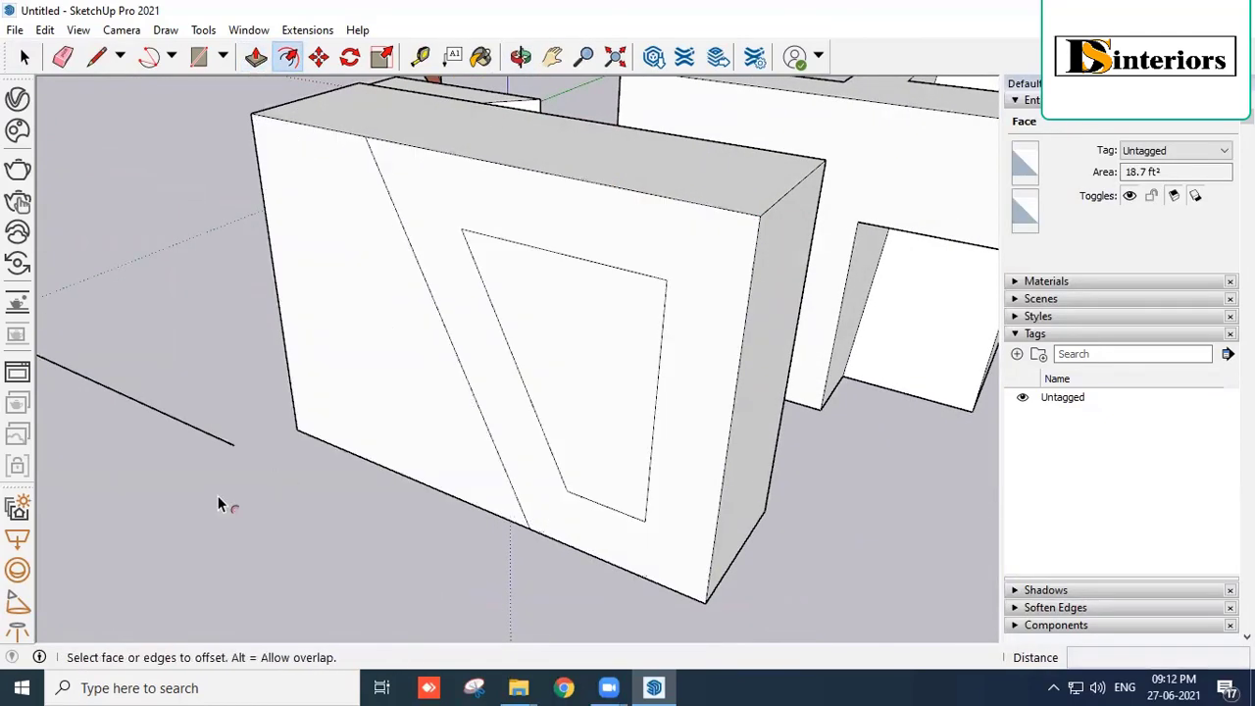
# Offset the rectangular block's narrow end face outward so that a thin border extends beyond its edges.
pyautogui.moveTo(428, 565); pyautogui.dragTo(641, 294, button='middle')
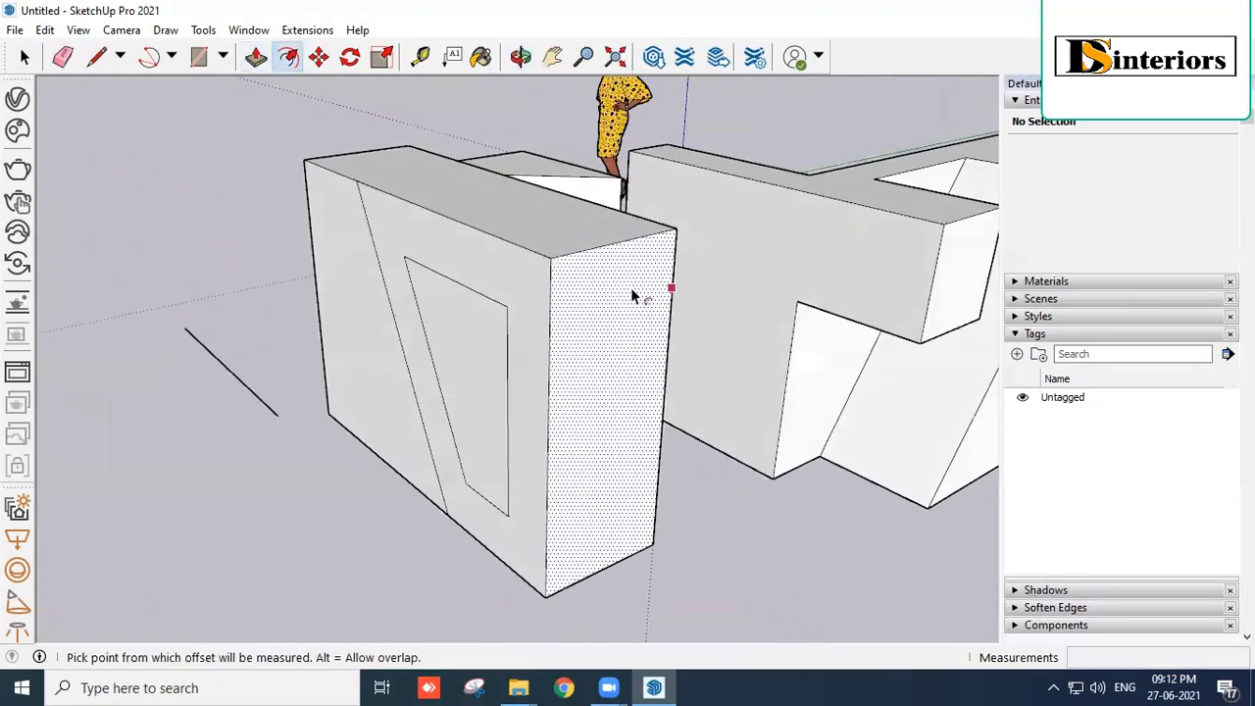
pyautogui.click(628, 240)
pyautogui.click(635, 214)
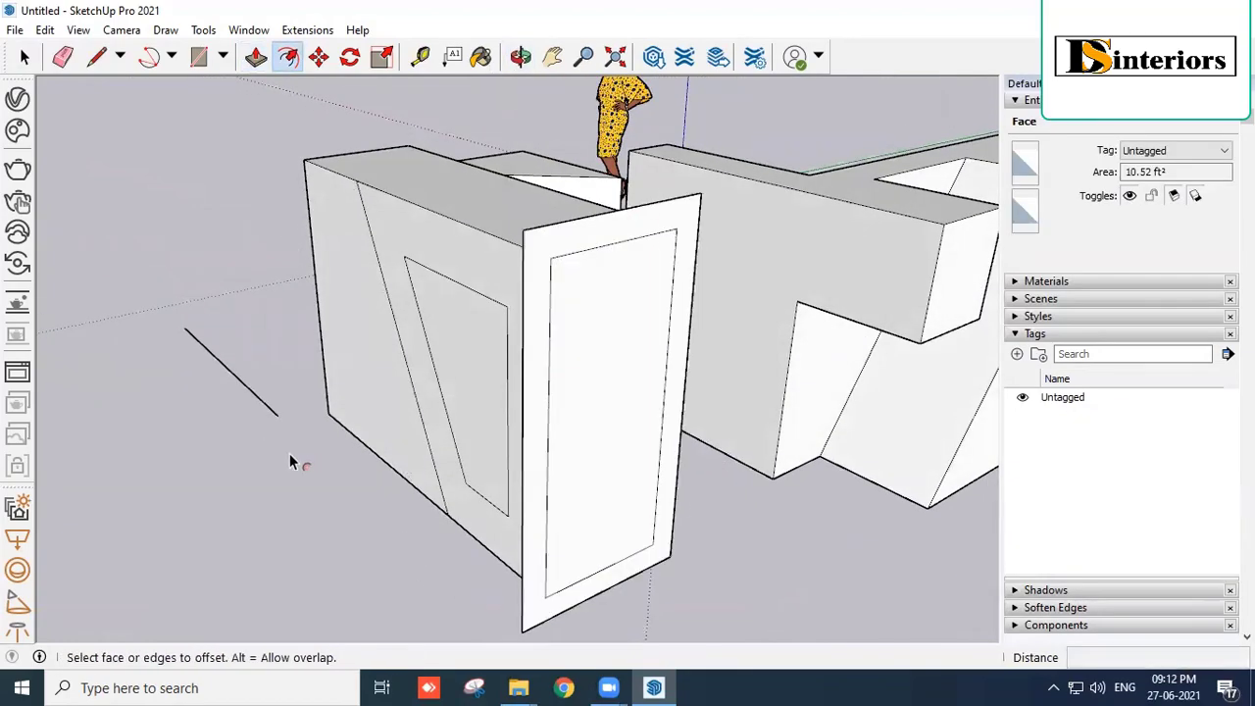
# Offset the inner four-sided outline on the block's side face inward again to form a small triangle.
pyautogui.moveTo(291, 456); pyautogui.dragTo(695, 322, button='middle')
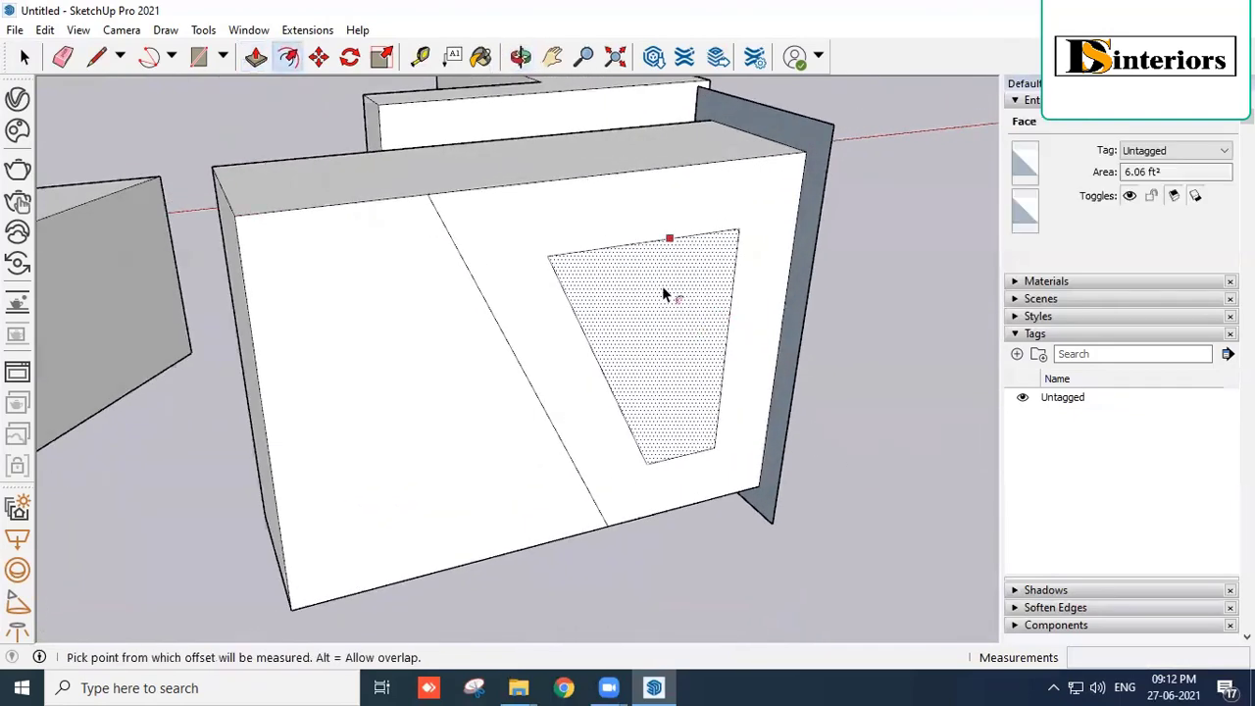
pyautogui.click(663, 293)
pyautogui.click(660, 293)
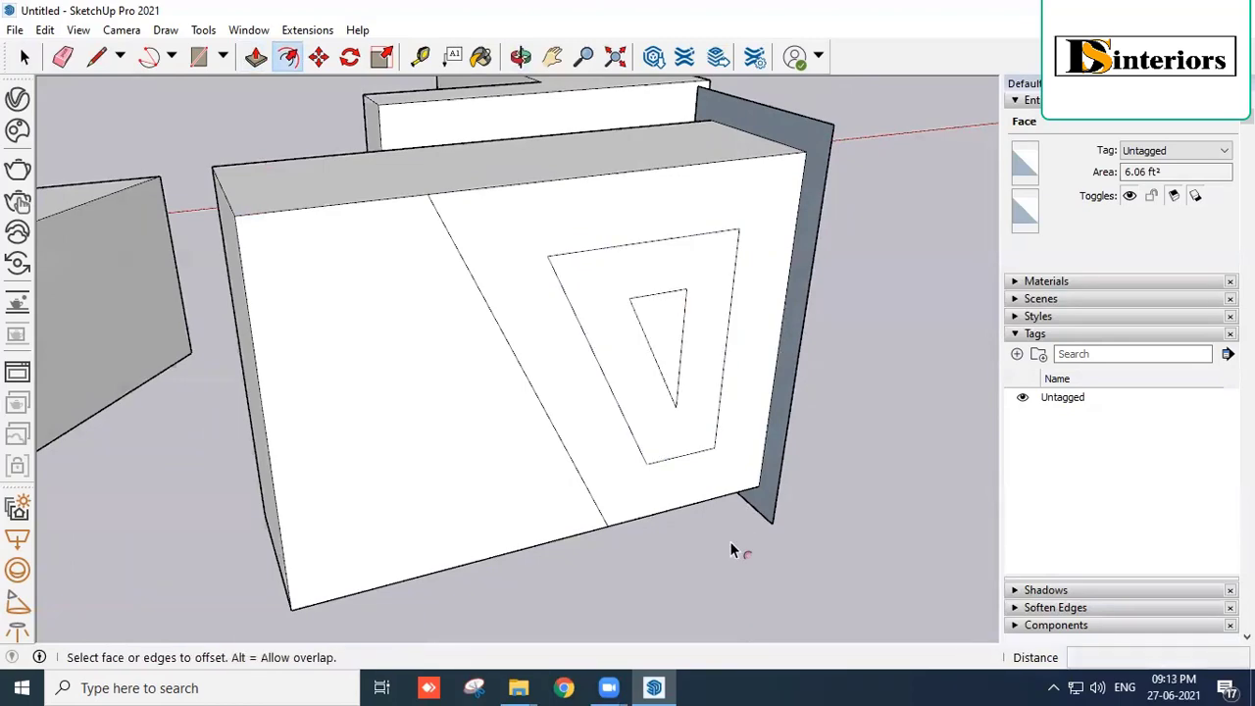
# Offset the other part of the divided side face inward by about 10 5/8", matching the neighbouring offset outline's upper edge.
pyautogui.click(354, 214)
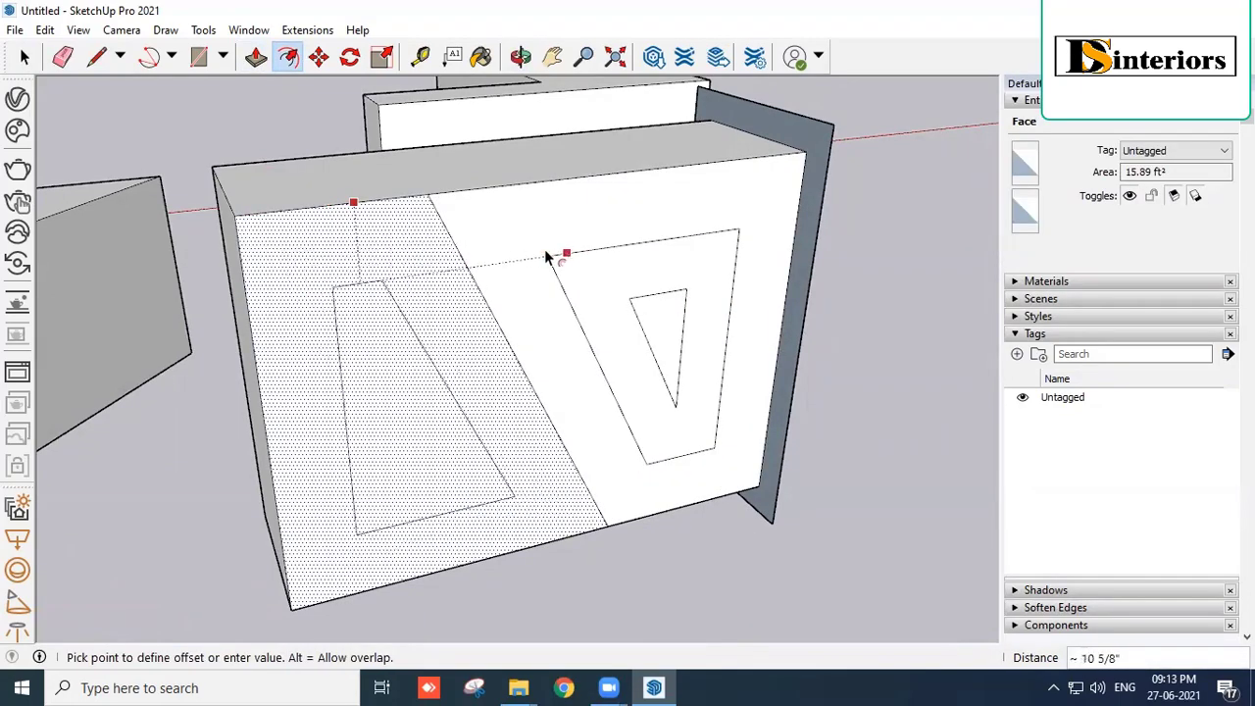
pyautogui.press('Escape')
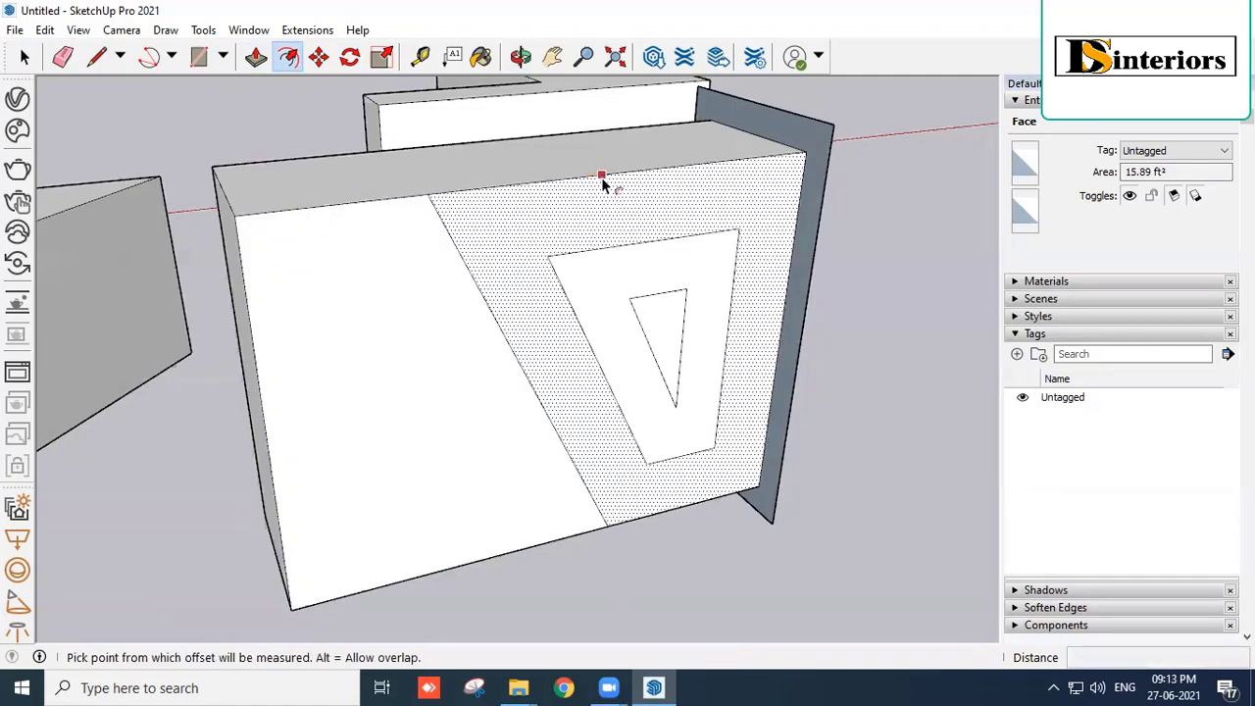
pyautogui.click(339, 205)
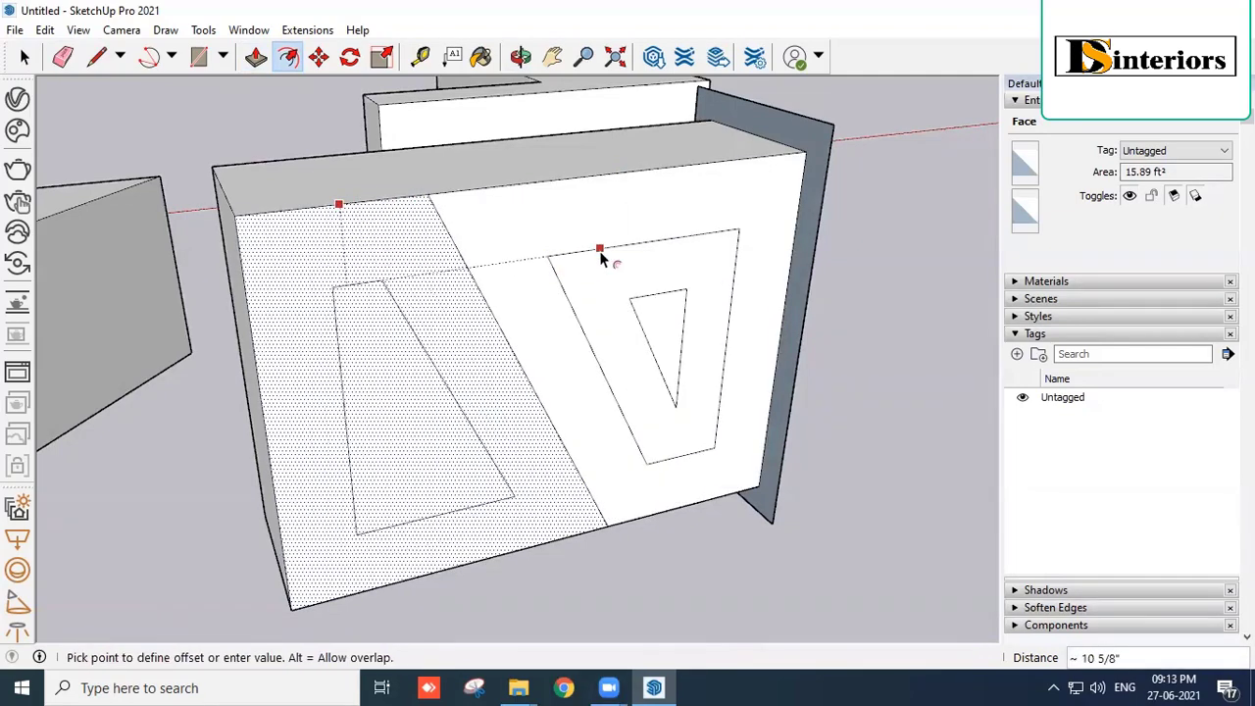
pyautogui.press('Escape')
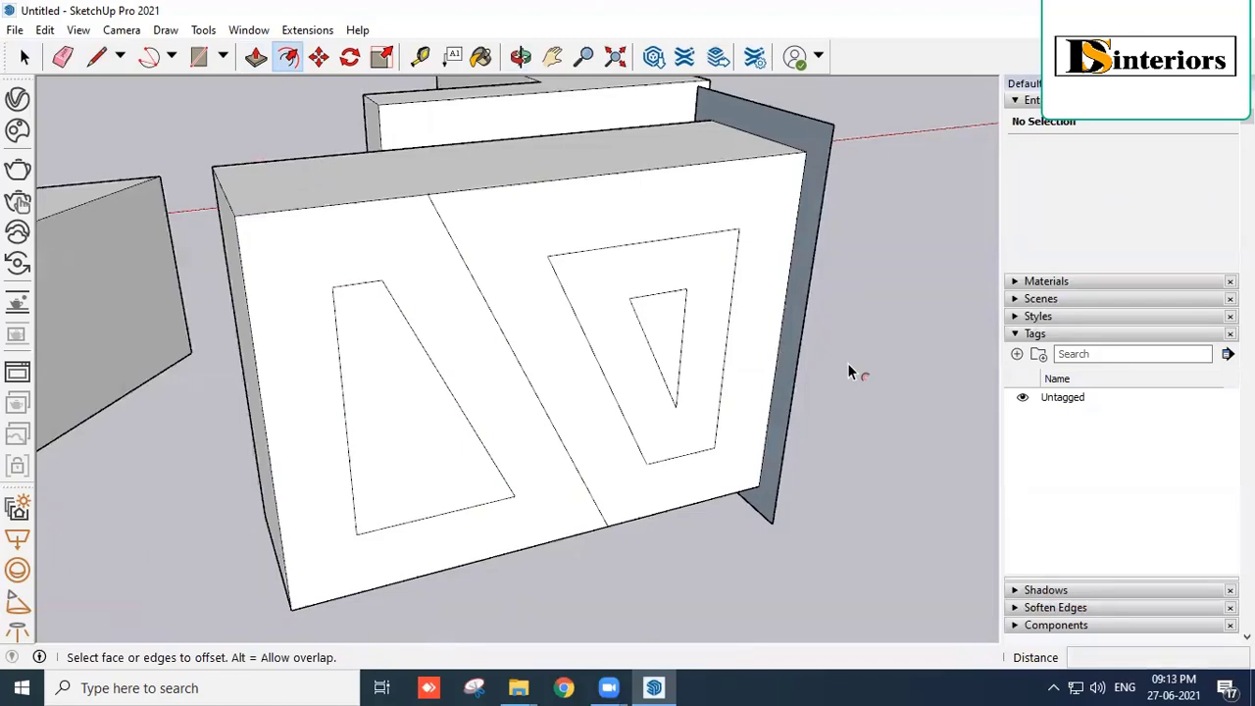
# Offset the rectangular block's top face outline inward by 2".
pyautogui.moveTo(849, 370); pyautogui.dragTo(457, 448, button='middle')
pyautogui.click(455, 446)
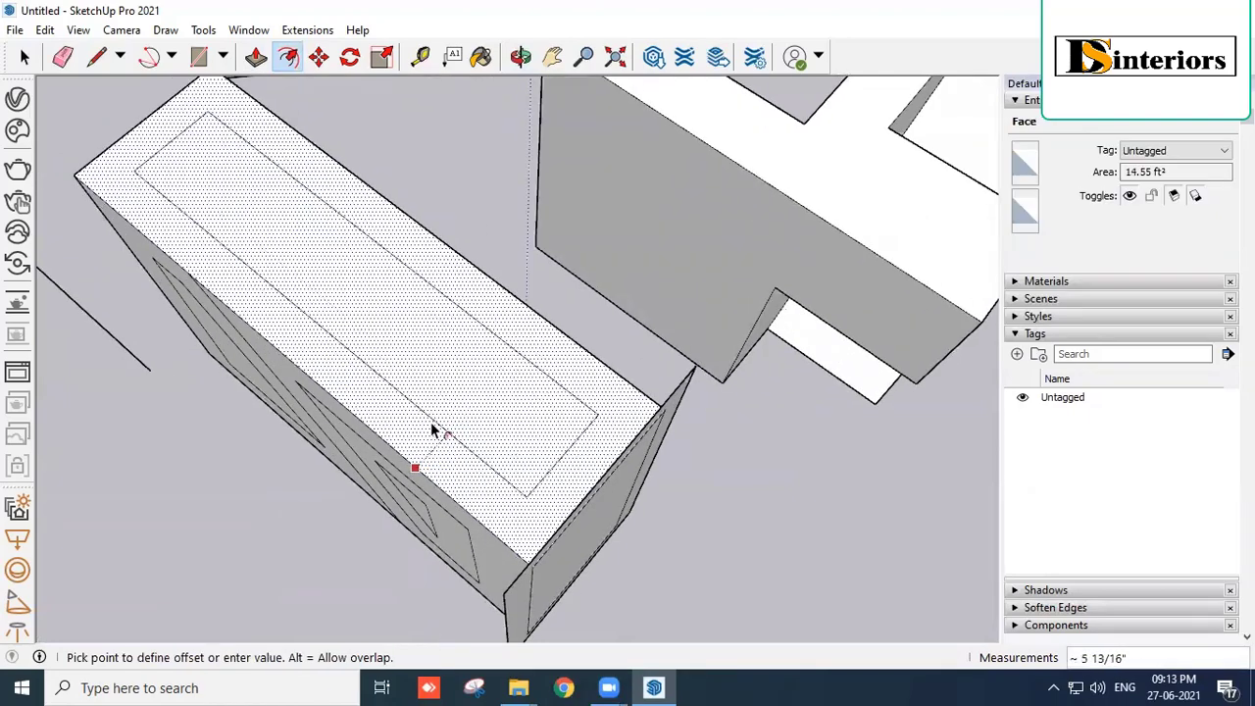
pyautogui.write('2')
pyautogui.press('Return')
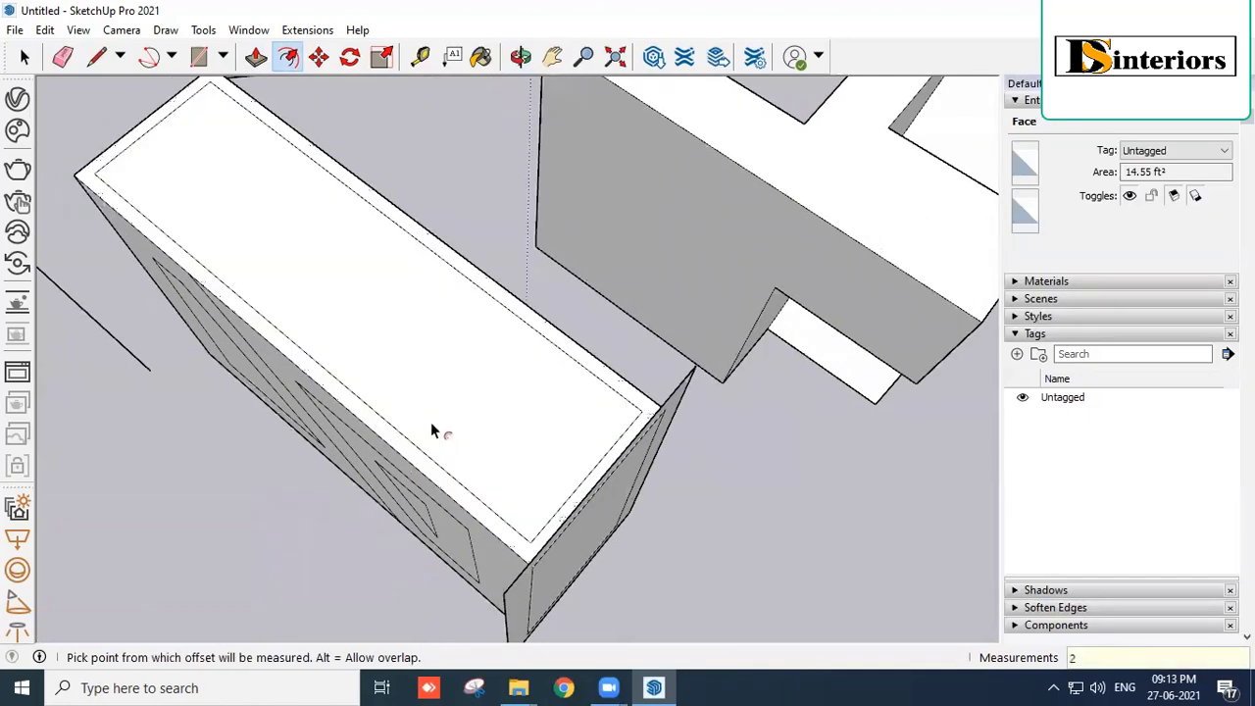
# Extrude the inset face on top of the rectangular block upward with Push/Pull.
pyautogui.moveTo(431, 423); pyautogui.dragTo(444, 352, button='middle')
pyautogui.scroll(-6, 431, 384)
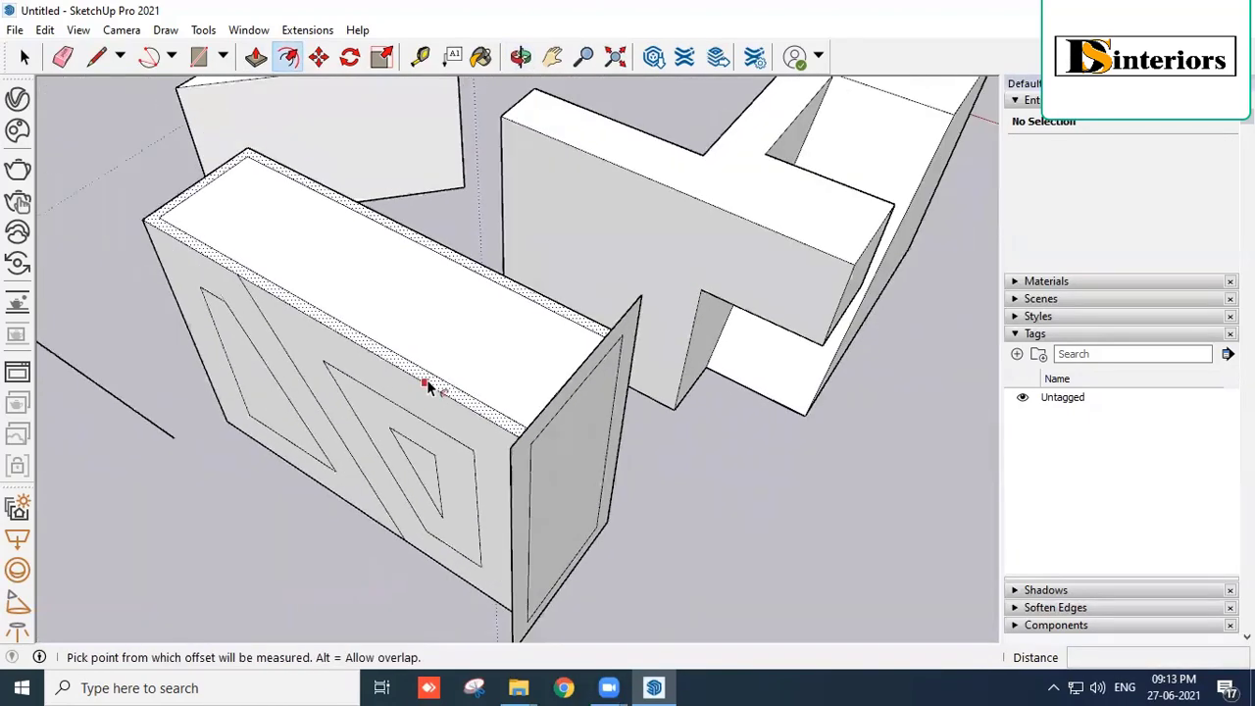
pyautogui.moveTo(577, 491); pyautogui.dragTo(497, 365, button='middle')
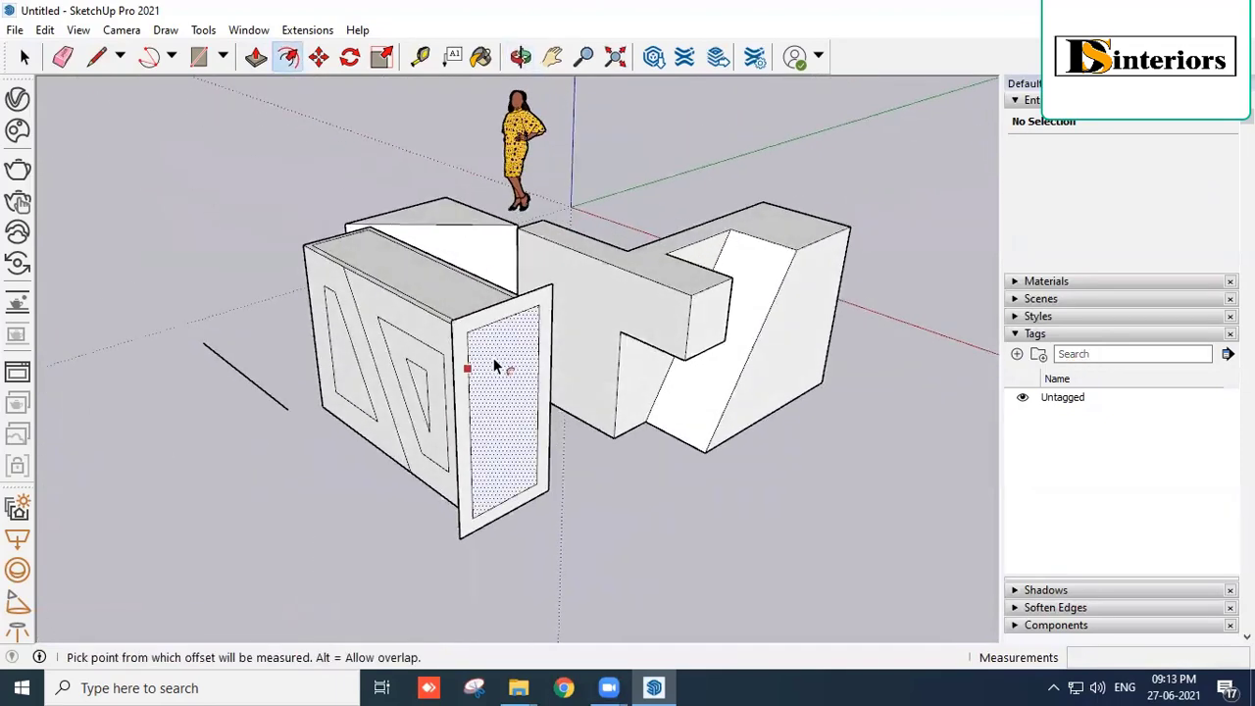
pyautogui.scroll(2, 496, 365)
pyautogui.click(255, 59)
pyautogui.moveTo(343, 216); pyautogui.dragTo(342, 137)
# Extrude the side's single inset face and the small triangle about 1' 7 3/4" outward, and the triangle side's outer frame about 4 15/16".
pyautogui.moveTo(301, 359); pyautogui.dragTo(231, 397)
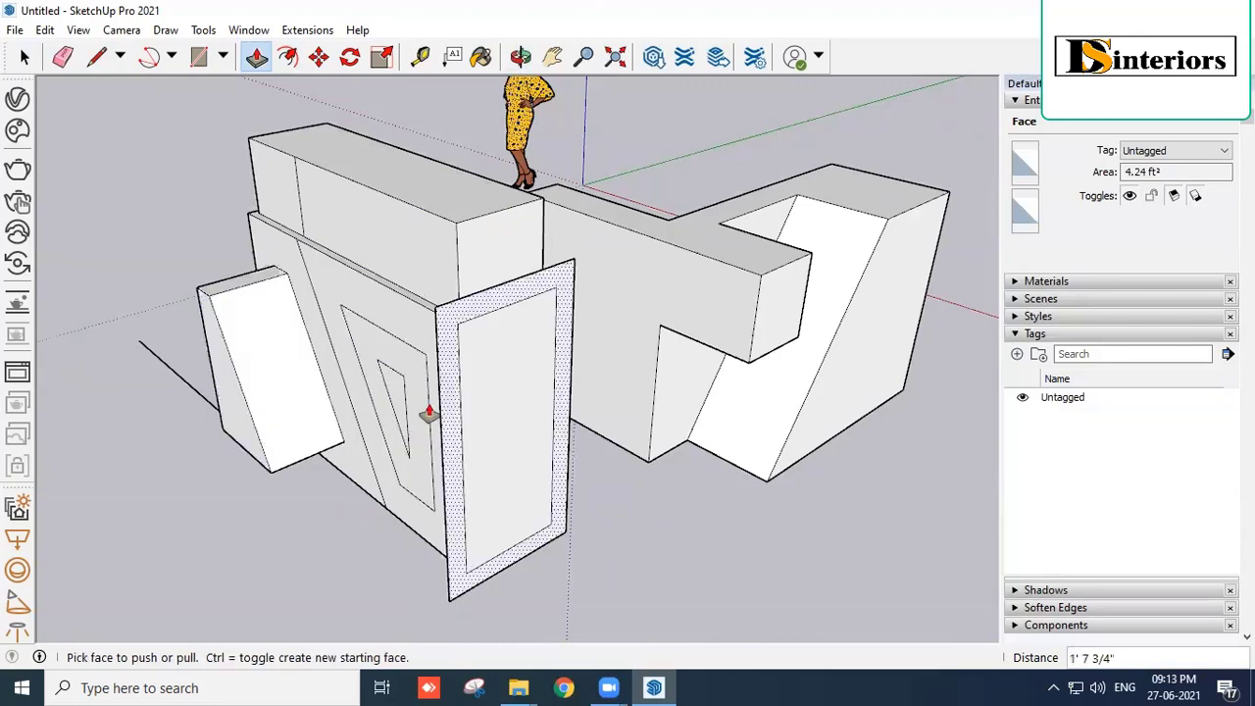
pyautogui.moveTo(396, 403); pyautogui.dragTo(226, 378)
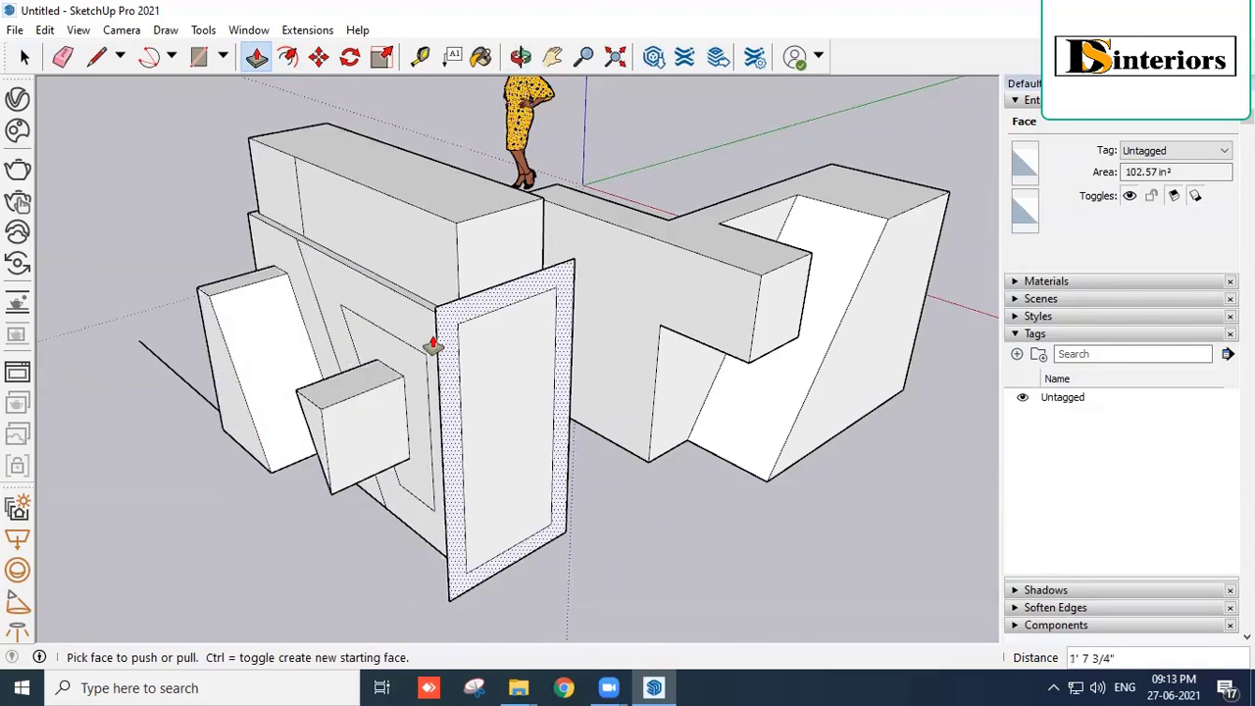
pyautogui.moveTo(362, 317); pyautogui.dragTo(358, 417)
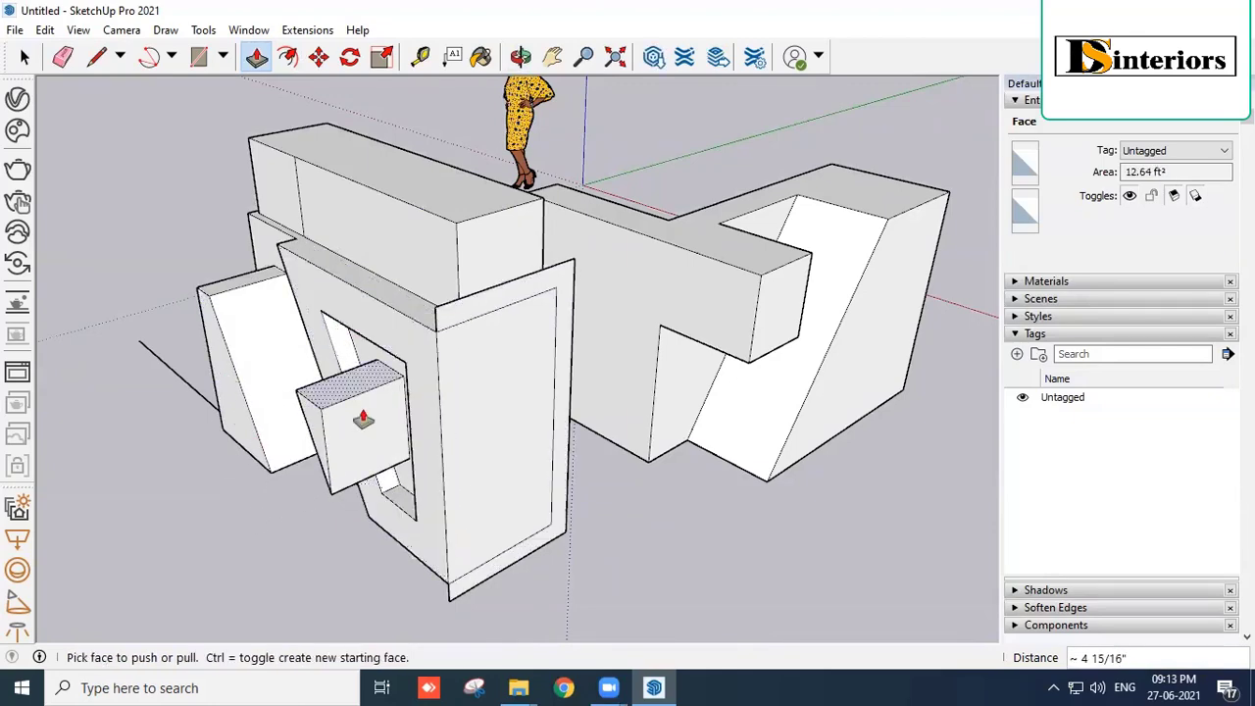
# Extrude the border frame around the block's narrow end face outward by about 2' 2 7/8", leaving the inner face recessed.
pyautogui.moveTo(359, 417); pyautogui.dragTo(345, 356, button='middle')
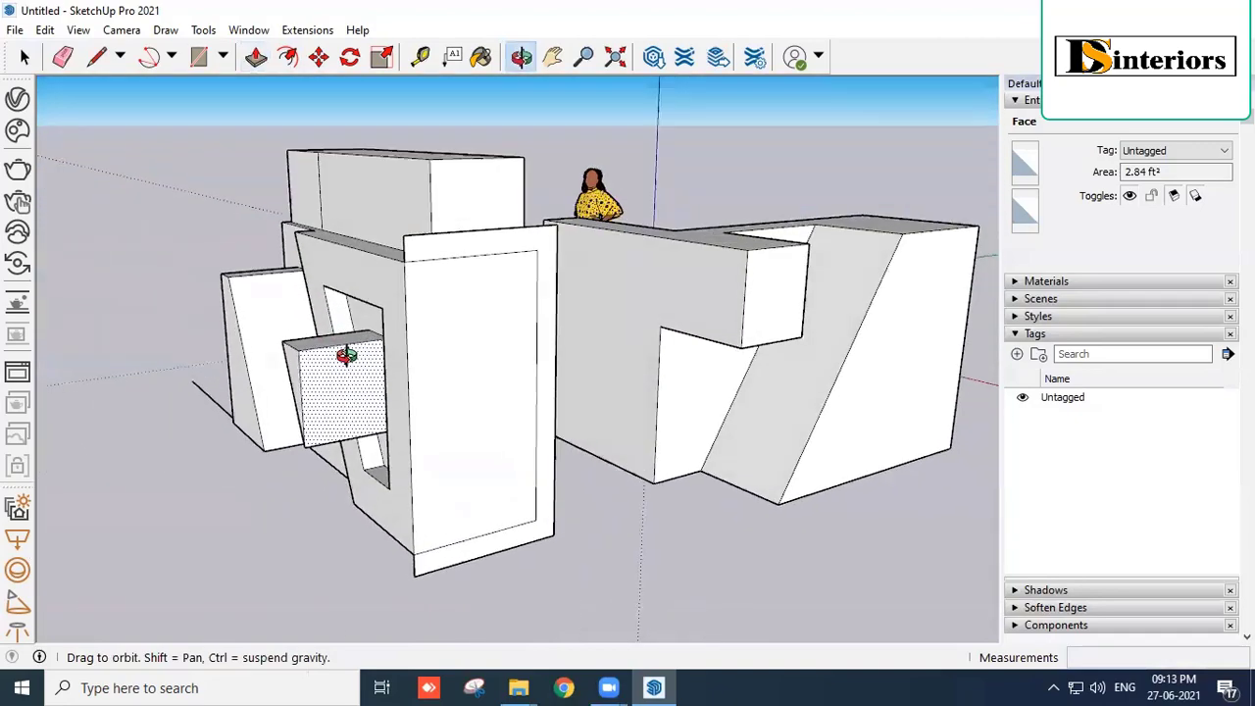
pyautogui.moveTo(420, 255); pyautogui.dragTo(500, 275)
pyautogui.moveTo(501, 275); pyautogui.dragTo(479, 507, button='middle')
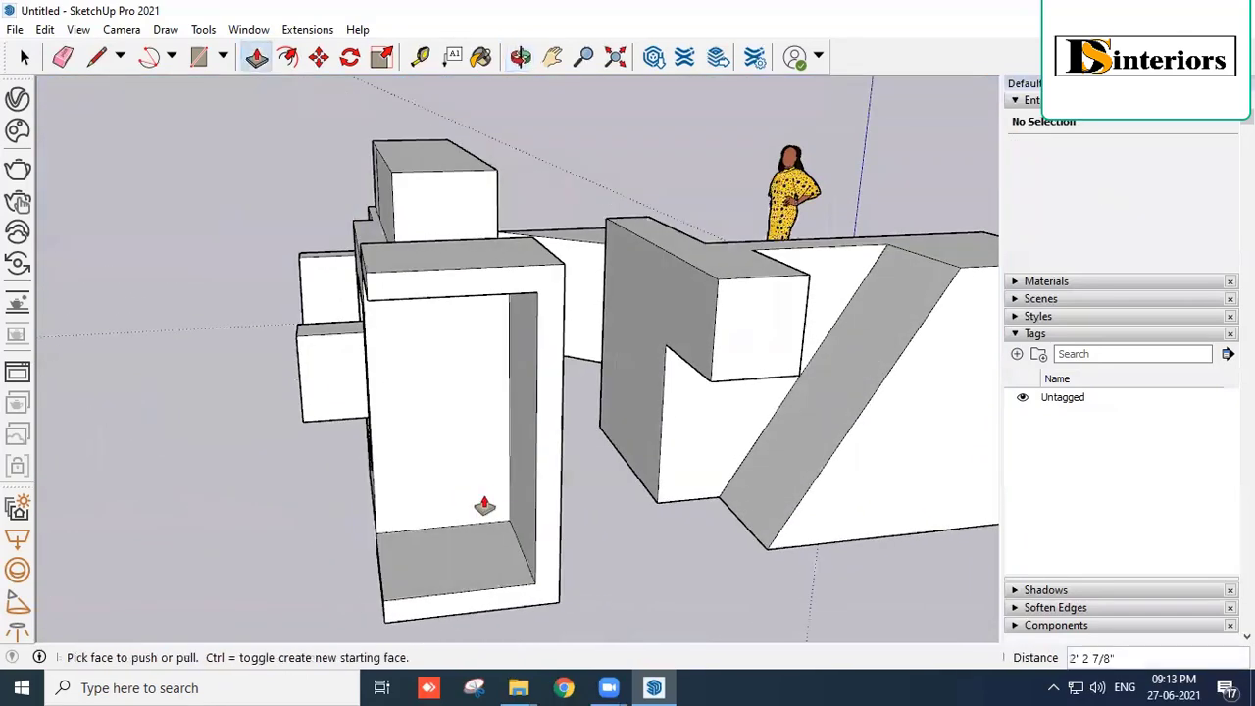
pyautogui.click(445, 407)
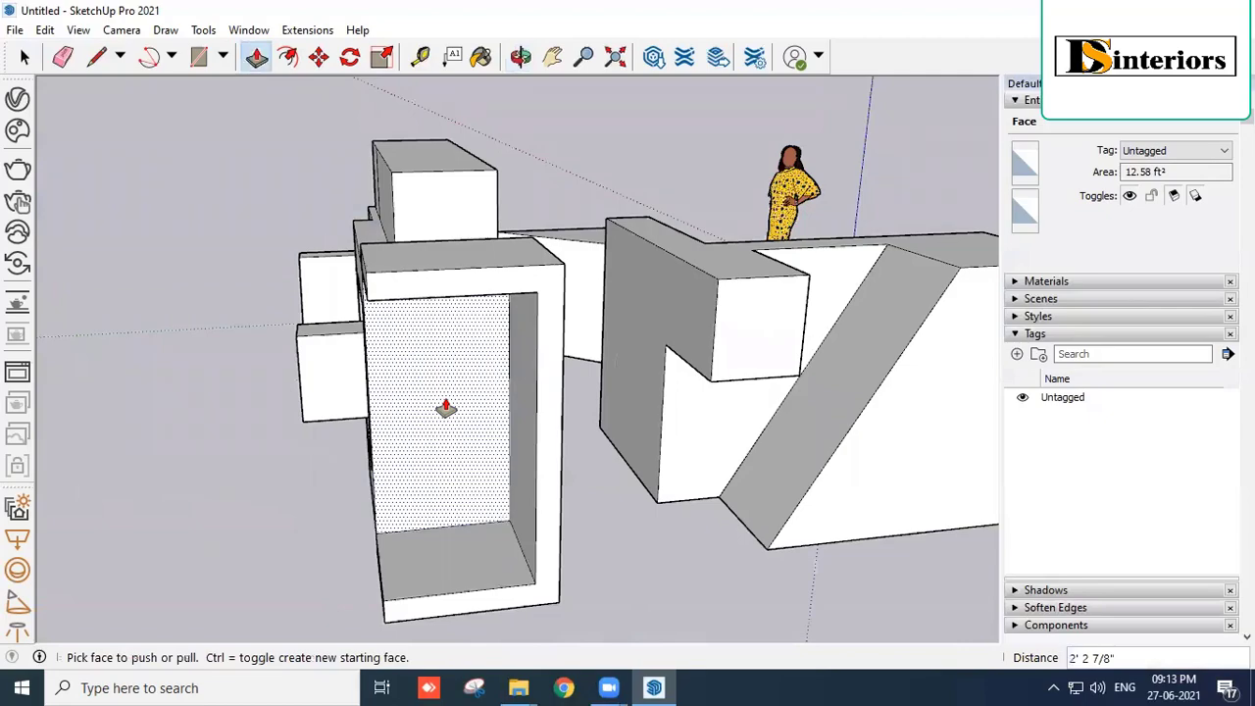
pyautogui.scroll(-5, 651, 353)
pyautogui.moveTo(650, 353); pyautogui.dragTo(595, 330, button='middle')
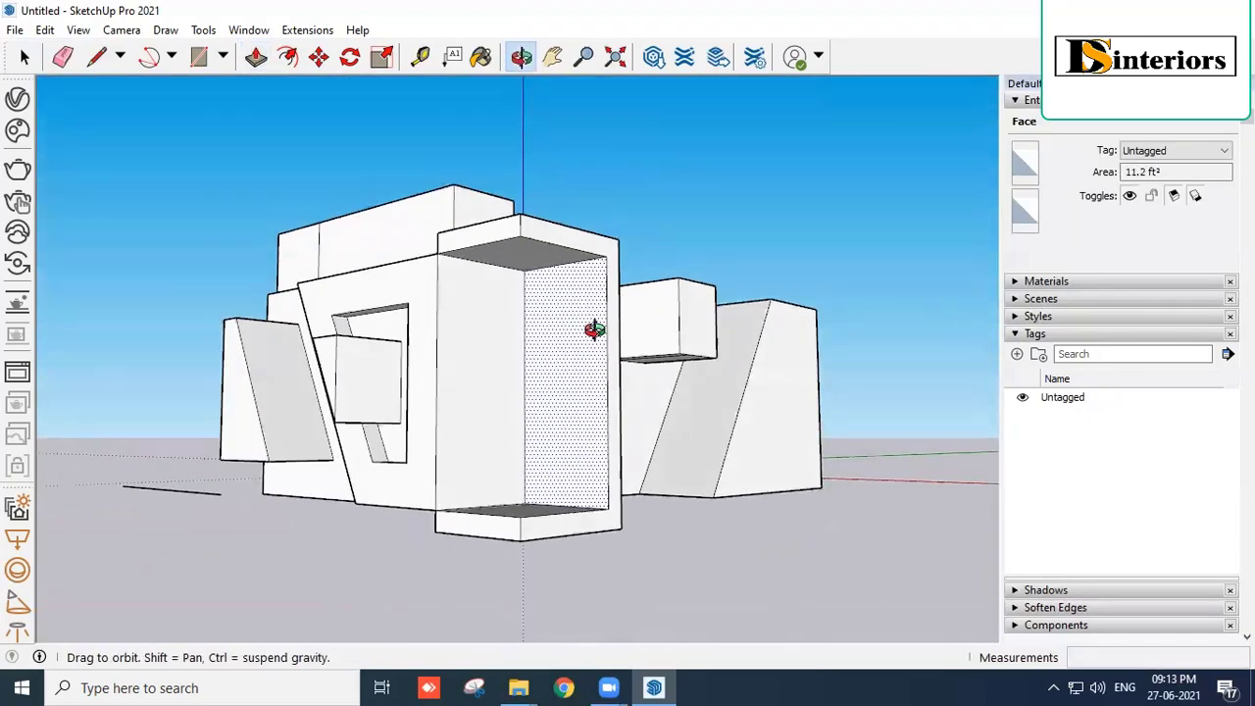
pyautogui.scroll(1, 526, 319)
pyautogui.click(24, 57)
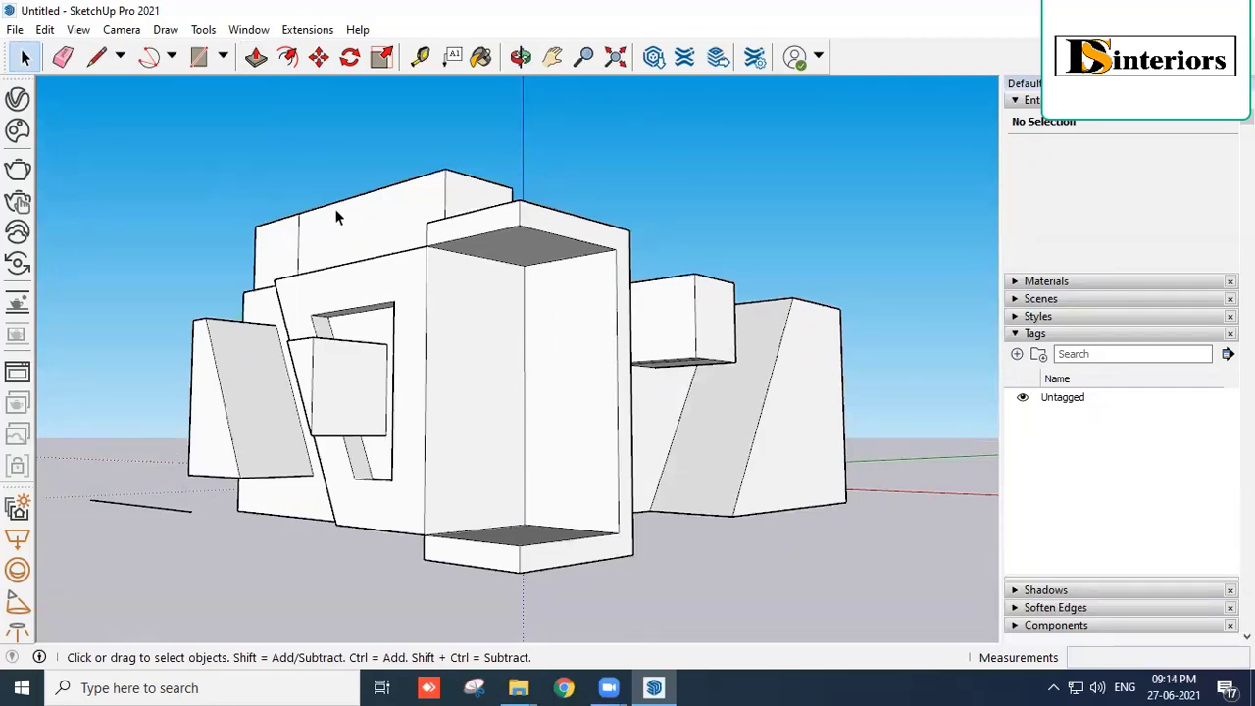
# Draw a long narrow rectangle on empty ground beside the block and extrude it about 6' 11 15/16" upward into an upright slab.
pyautogui.scroll(-5, 336, 212)
pyautogui.moveTo(485, 224)
pyautogui.mouseDown(button='middle')
pyautogui.moveTo(614, 477)
pyautogui.moveTo(546, 348)
pyautogui.moveTo(512, 235)
pyautogui.moveTo(670, 330)
pyautogui.mouseUp(button='middle')
pyautogui.scroll(-2, 614, 477)
pyautogui.scroll(3, 670, 330)
pyautogui.click(198, 56)
pyautogui.click(431, 344)
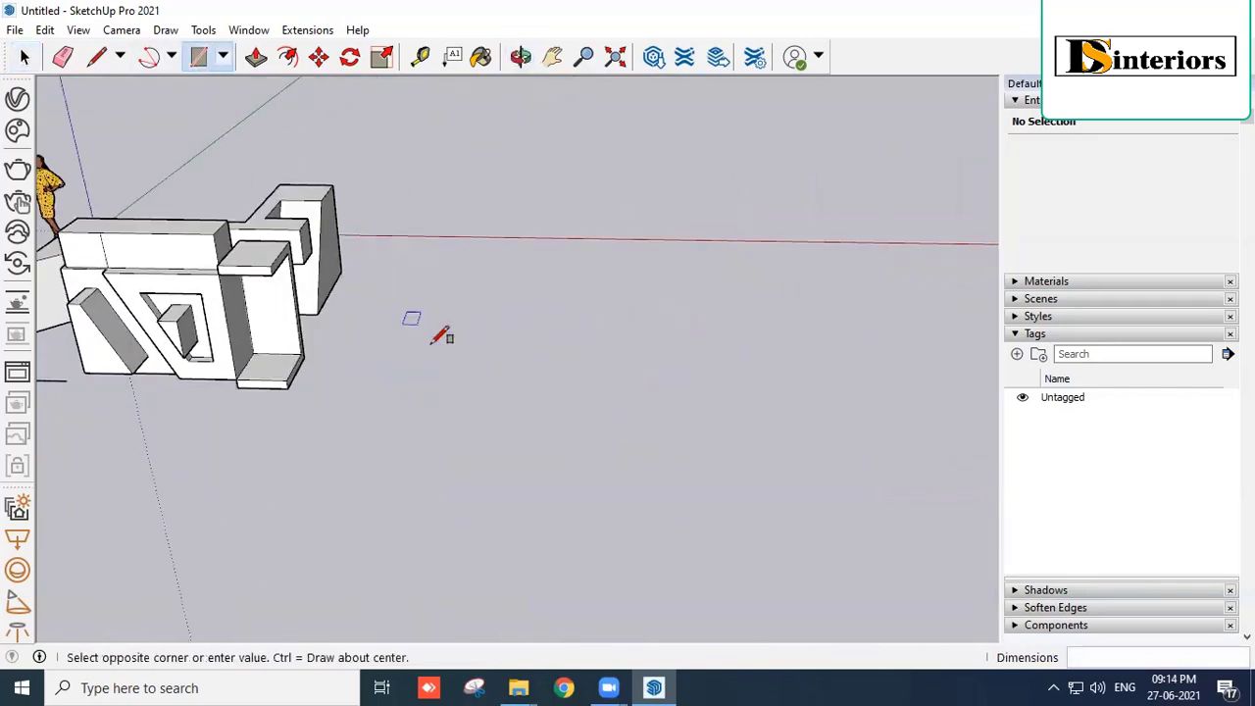
pyautogui.click(695, 336)
pyautogui.scroll(3, 723, 284)
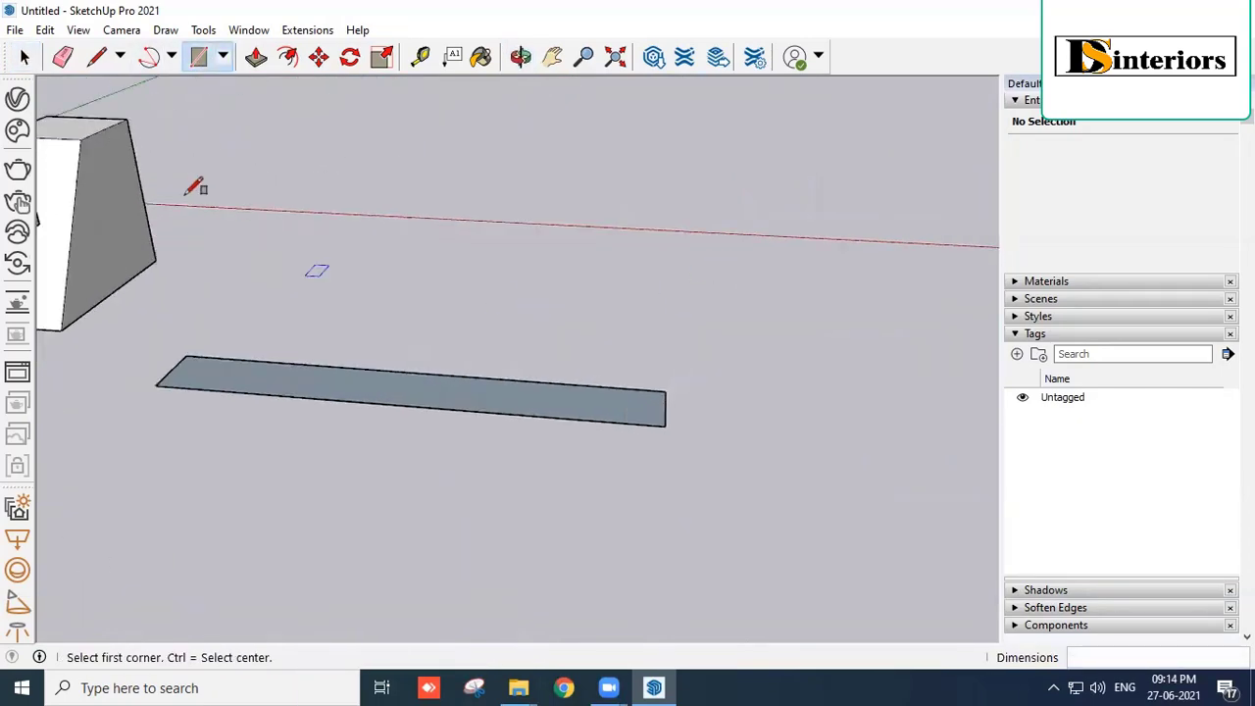
pyautogui.click(255, 57)
pyautogui.moveTo(465, 398); pyautogui.dragTo(448, 135)
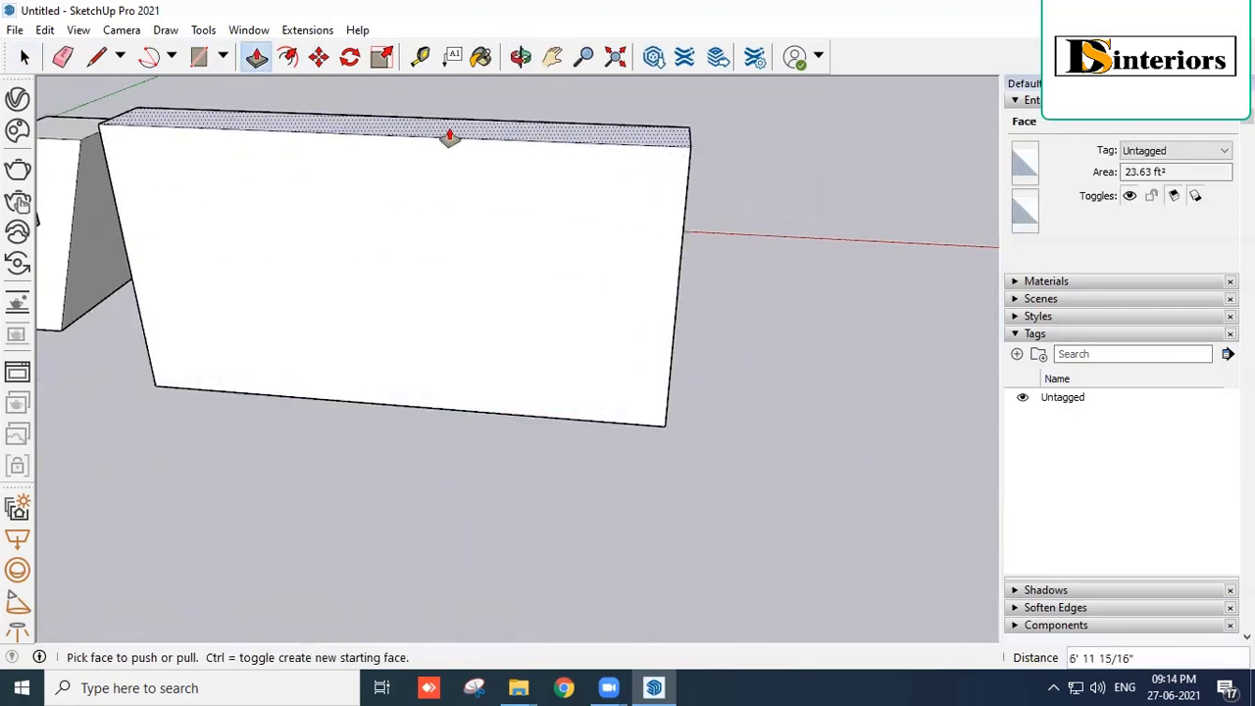
# Draw a smaller rectangle on the slab's front face, leaving a border on all sides.
pyautogui.click(198, 56)
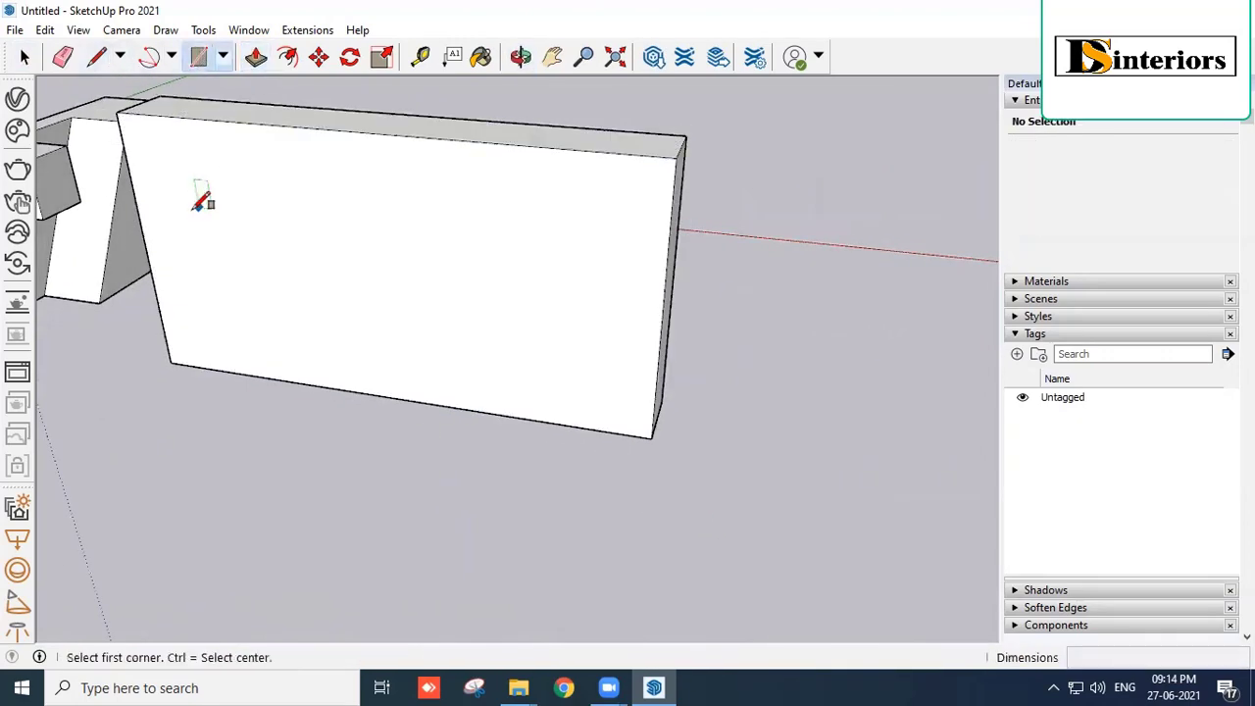
pyautogui.click(188, 145)
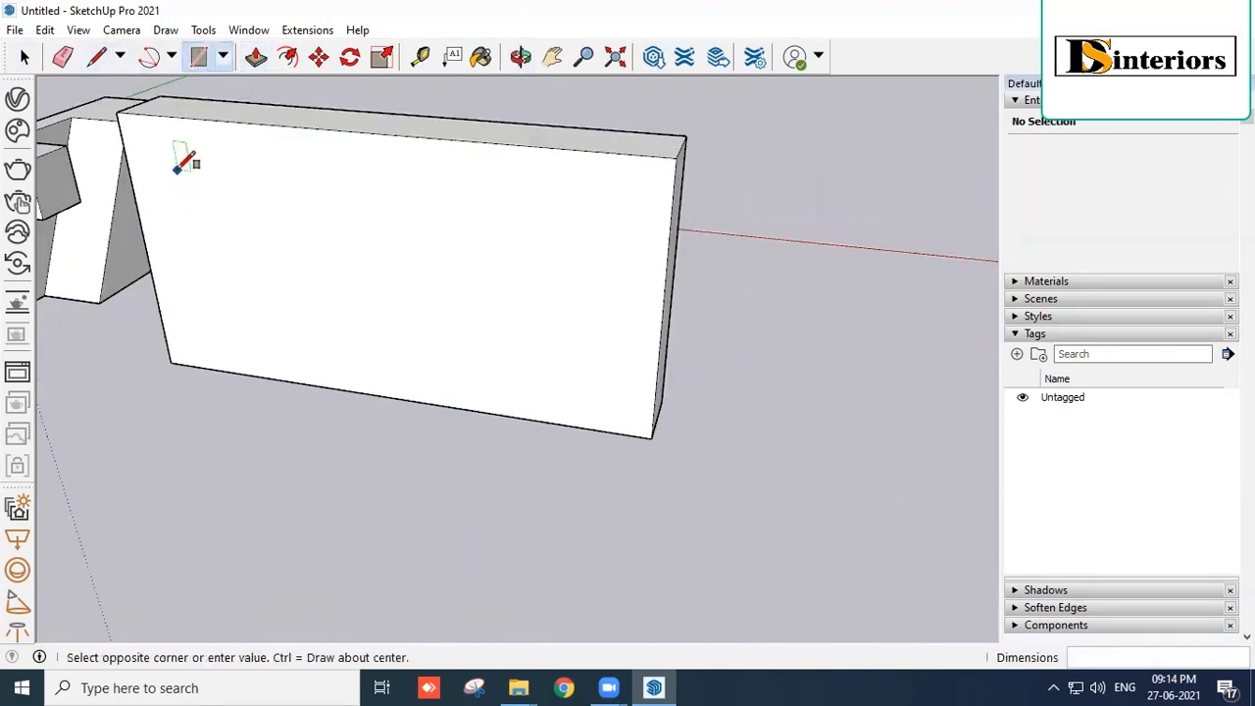
pyautogui.click(589, 383)
pyautogui.moveTo(546, 478); pyautogui.dragTo(474, 444, button='middle')
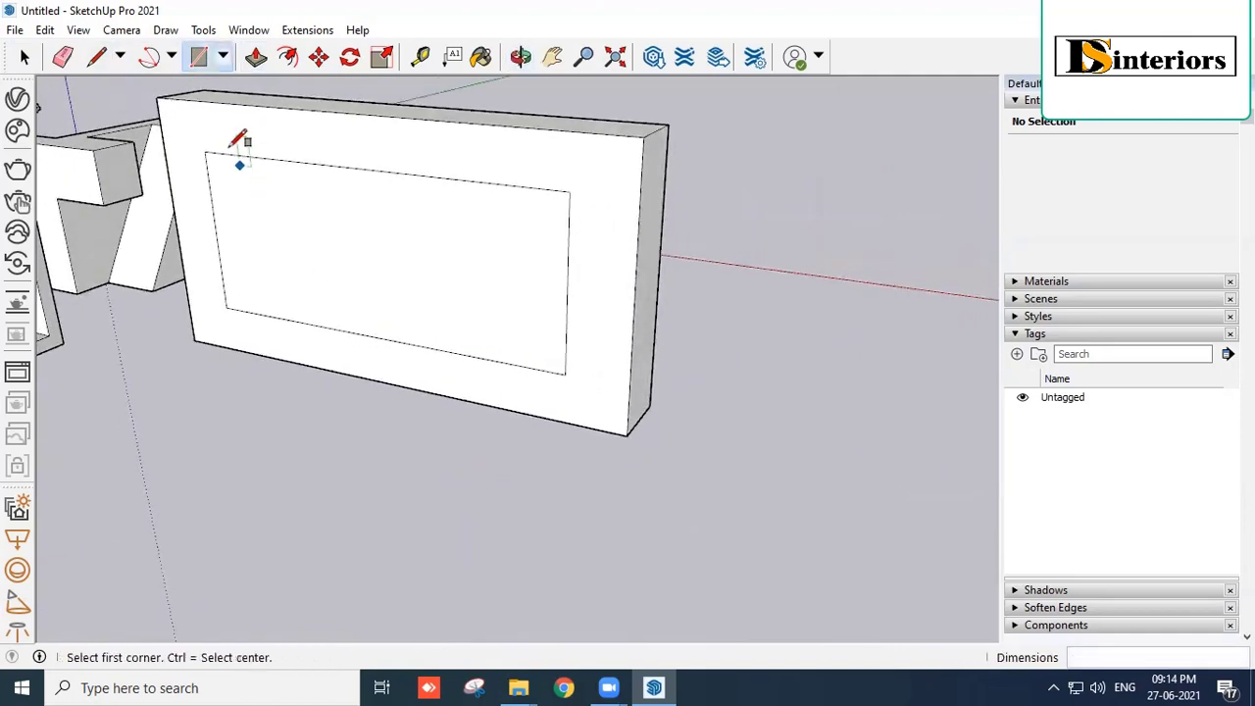
# Pull the inner rectangle about 4' 1" outward from the slab's front face and push it back flush.
pyautogui.scroll(1, 239, 143)
pyautogui.click(255, 56)
pyautogui.moveTo(442, 280); pyautogui.dragTo(316, 359)
pyautogui.scroll(-3, 602, 454)
pyautogui.moveTo(602, 455); pyautogui.dragTo(546, 412, button='middle')
pyautogui.click(454, 347)
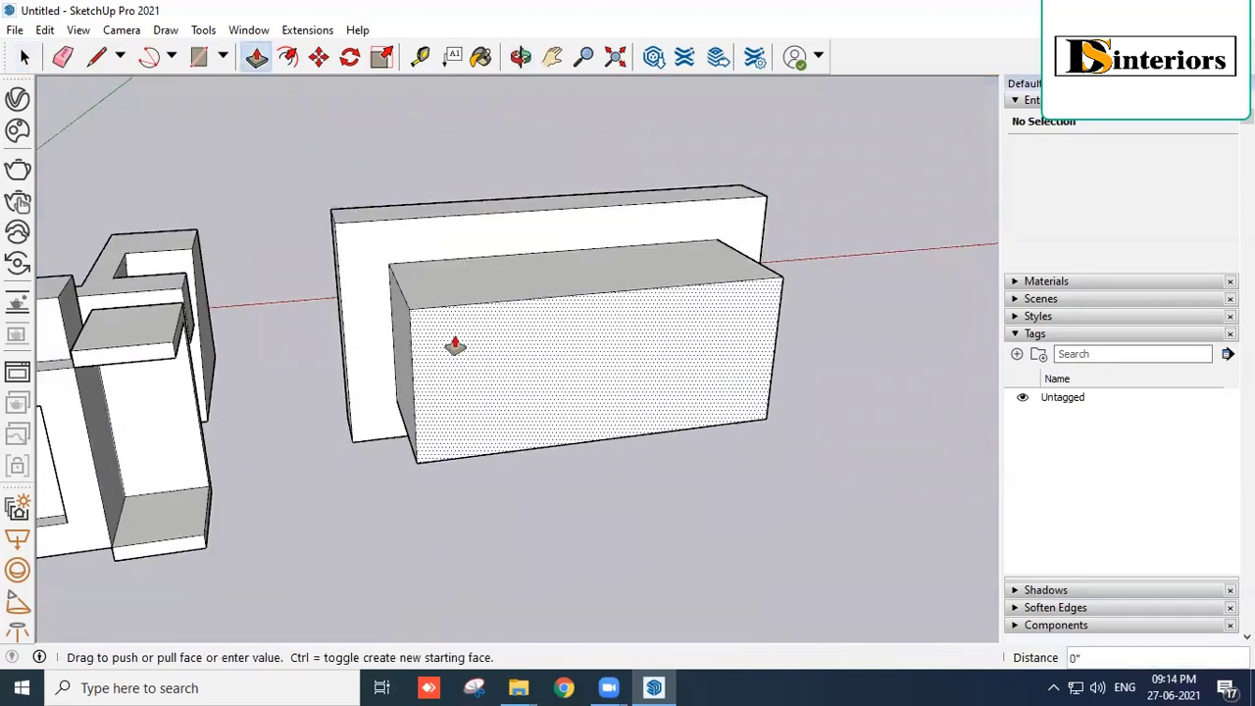
pyautogui.click(384, 315)
# Push the inner rectangle about 1' 8 15/16" inward through the slab to cut an opening.
pyautogui.moveTo(866, 467); pyautogui.dragTo(650, 381, button='middle')
pyautogui.scroll(-1, 797, 320)
pyautogui.scroll(3, 834, 340)
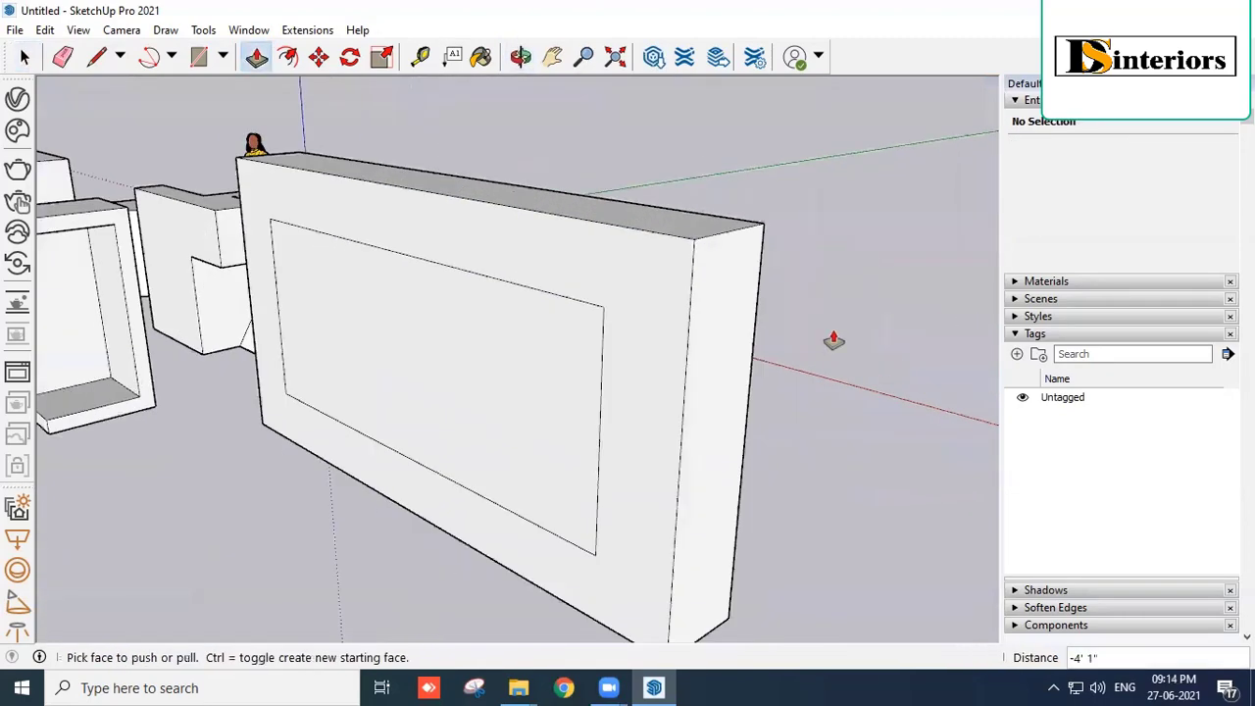
pyautogui.click(373, 364)
pyautogui.moveTo(874, 488); pyautogui.dragTo(440, 501, button='middle')
pyautogui.scroll(-3, 212, 306)
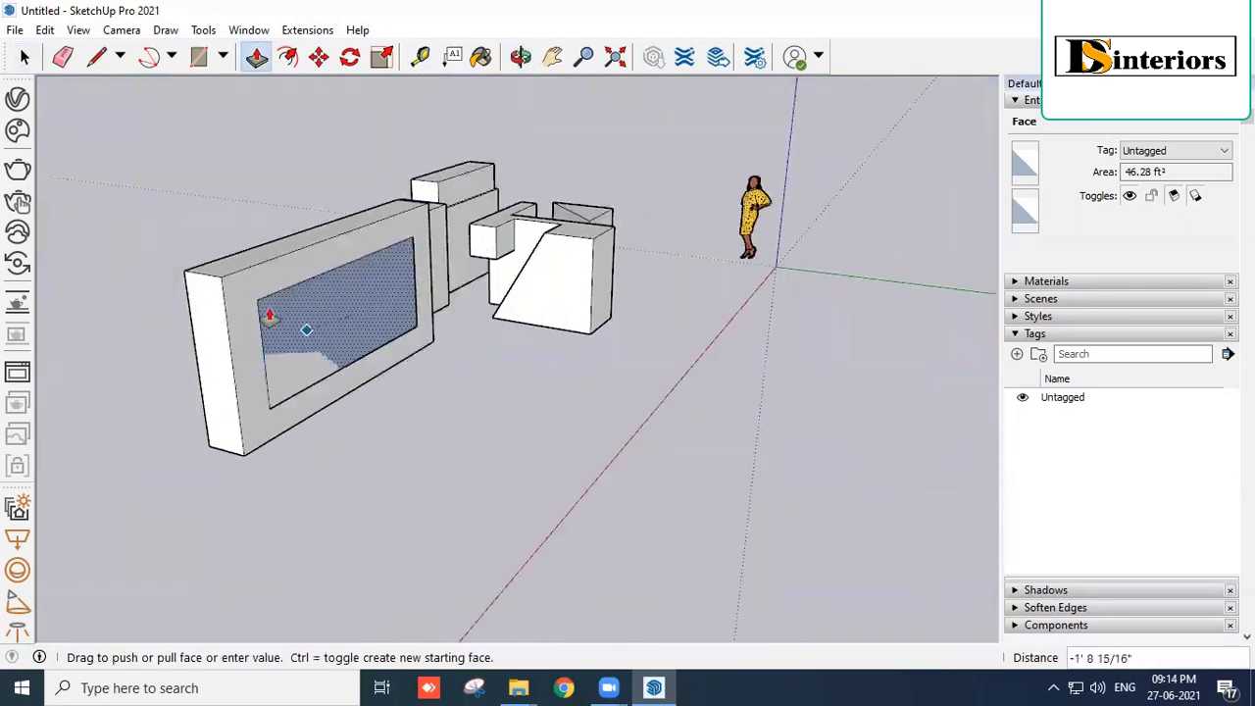
pyautogui.scroll(4, 272, 314)
pyautogui.click(225, 336)
# Undo the cut through the slab.
pyautogui.moveTo(225, 337); pyautogui.dragTo(392, 375, button='middle')
pyautogui.scroll(-5, 421, 449)
pyautogui.moveTo(422, 449); pyautogui.dragTo(796, 301, button='middle')
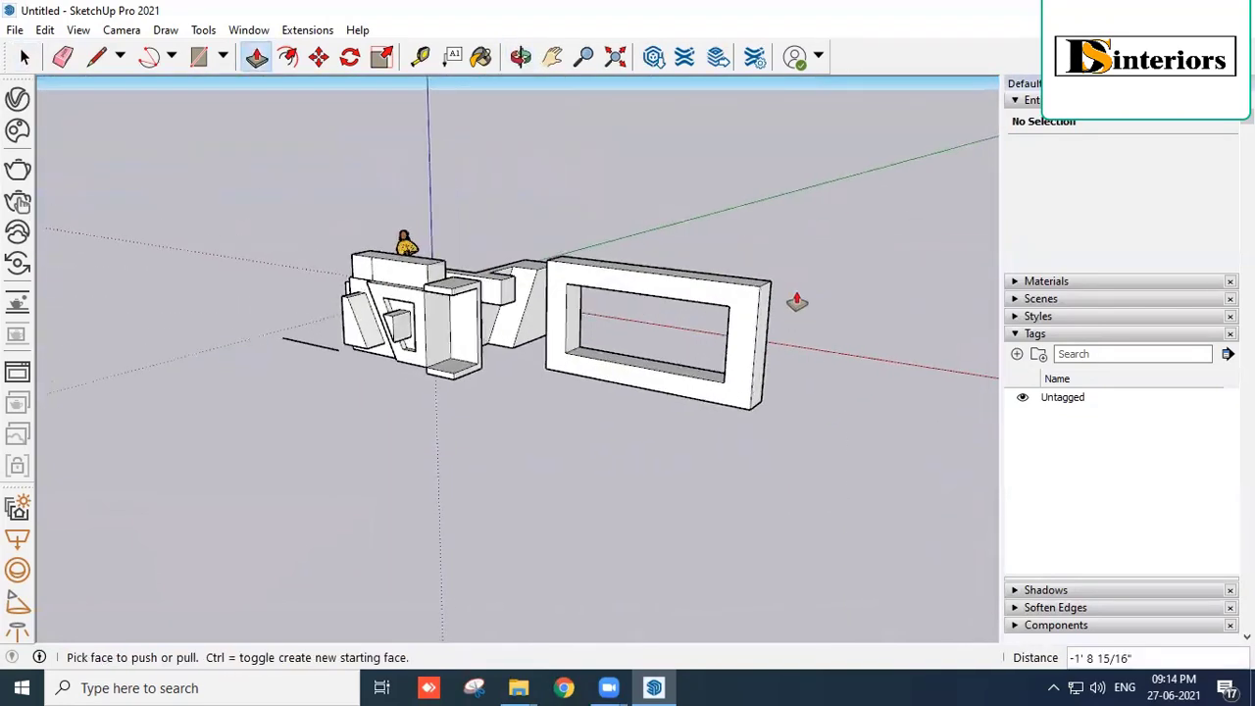
pyautogui.scroll(5, 784, 297)
pyautogui.hotkey('ctrl', 'z')
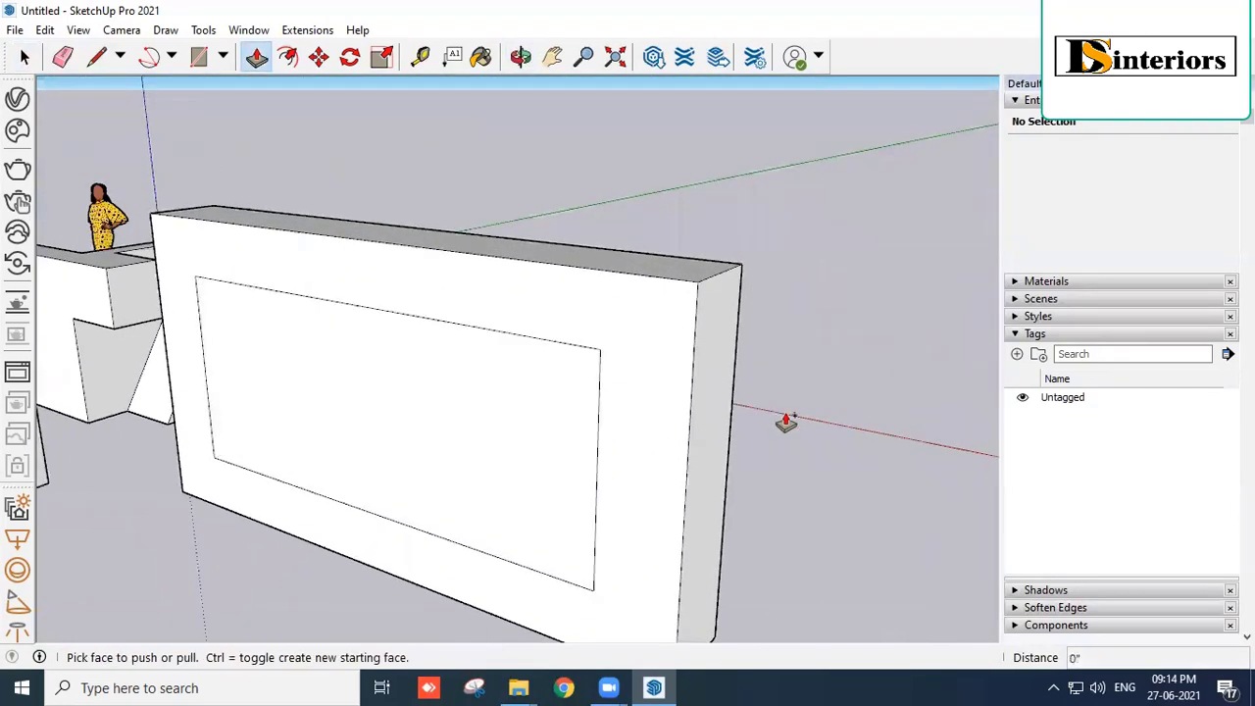
# Cut a rectangular opening by pushing the slab's inner rectangle about 1' 8 15/16" through its full thickness.
pyautogui.click(415, 442)
pyautogui.moveTo(414, 442); pyautogui.dragTo(859, 486, button='middle')
pyautogui.click(859, 485)
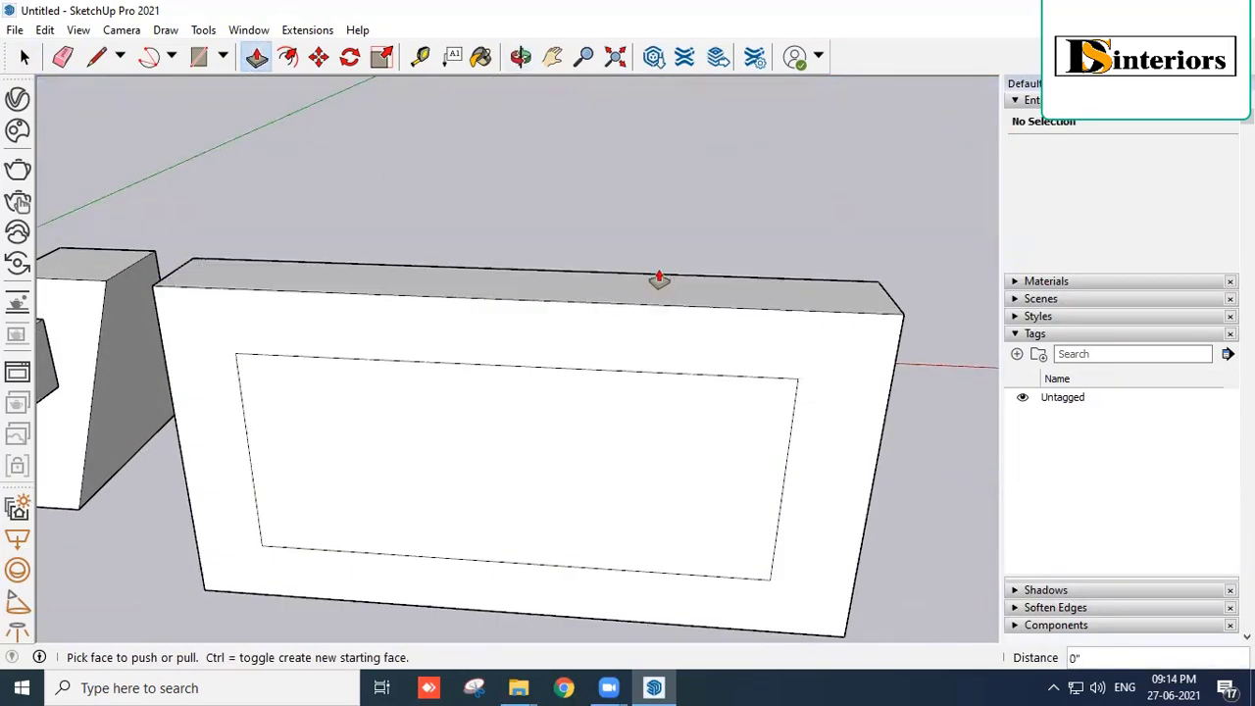
pyautogui.click(614, 440)
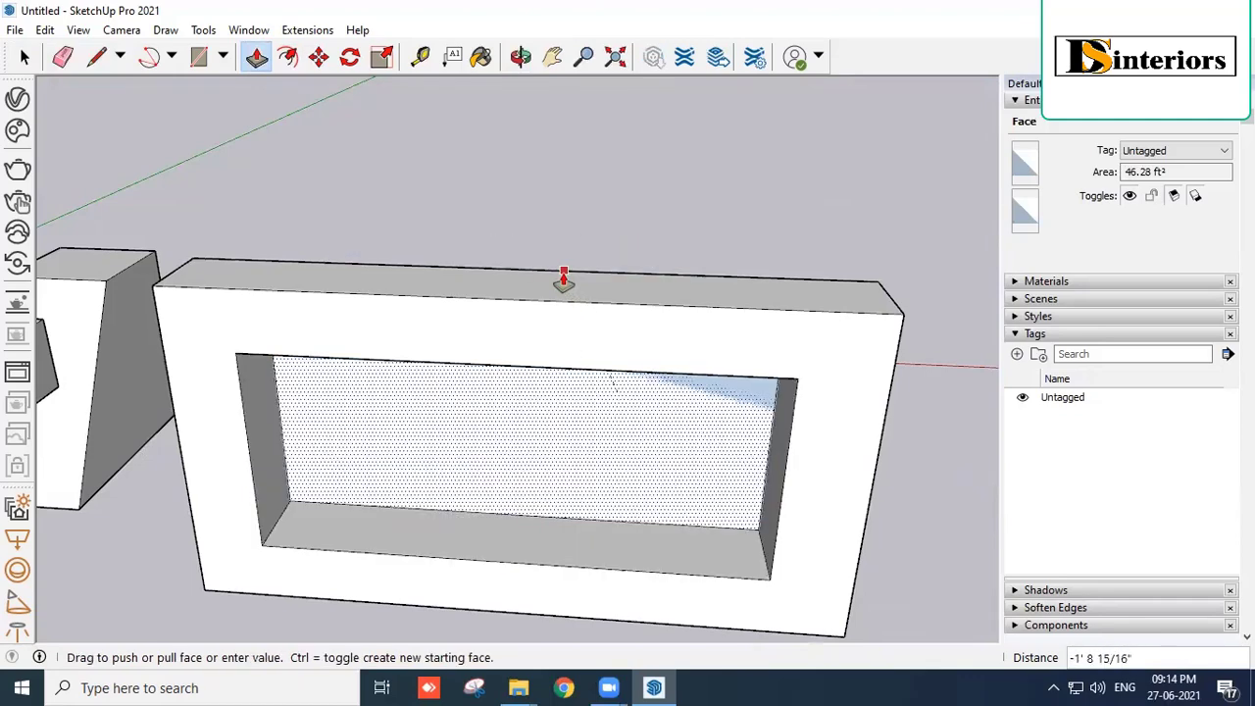
pyautogui.click(880, 286)
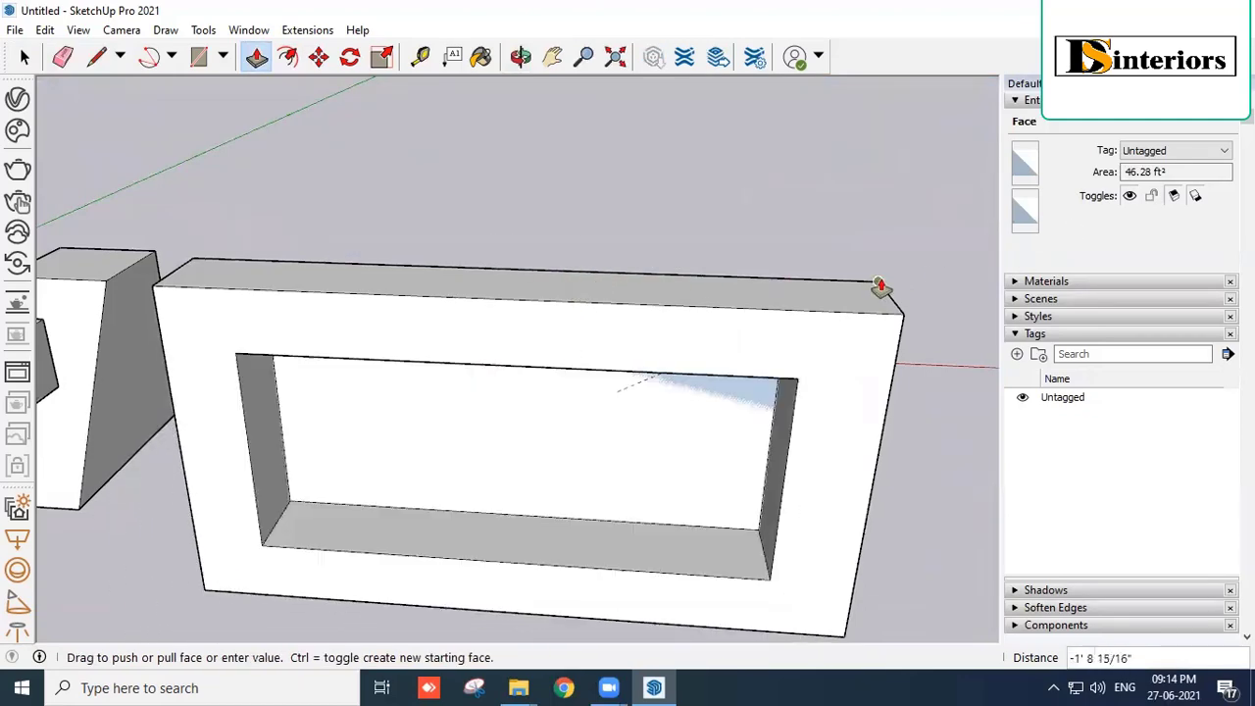
pyautogui.click(767, 283)
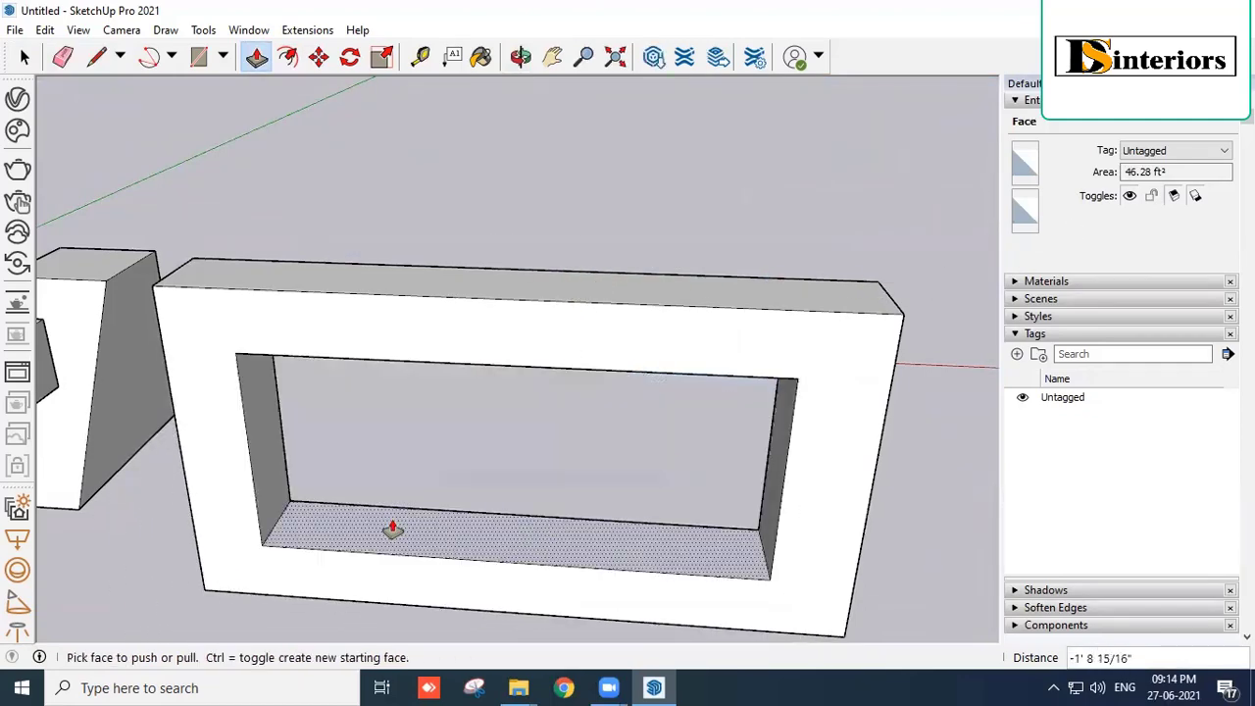
# Examine the wardrobe model's door, drawer fronts and open shelf compartments from several angles.
pyautogui.moveTo(725, 405); pyautogui.dragTo(520, 405, button='middle')
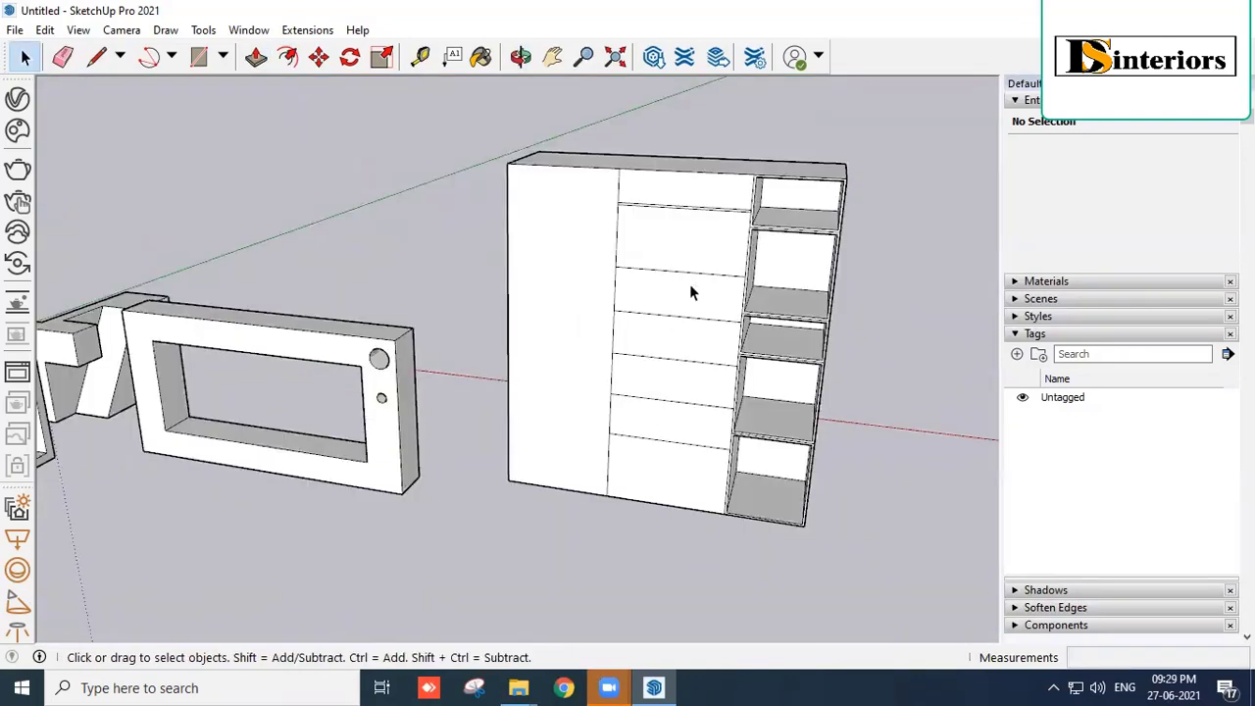
pyautogui.scroll(3, 690, 291)
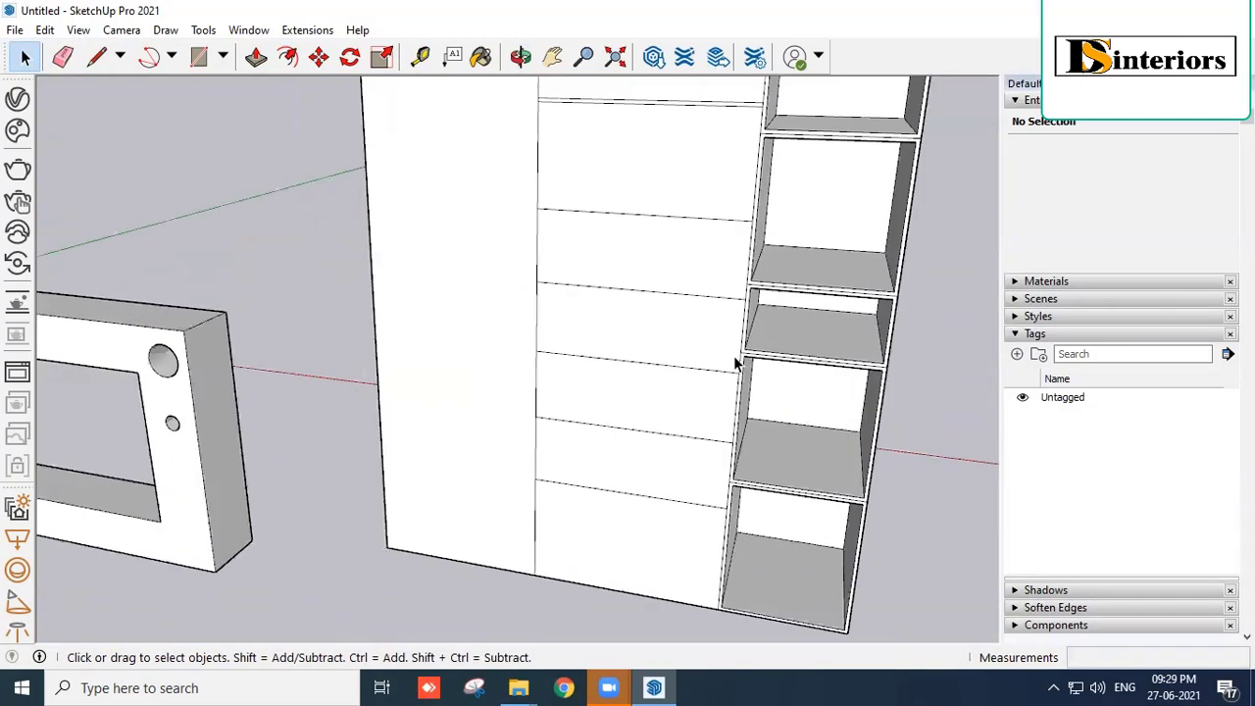
pyautogui.moveTo(736, 359); pyautogui.dragTo(616, 226, button='middle')
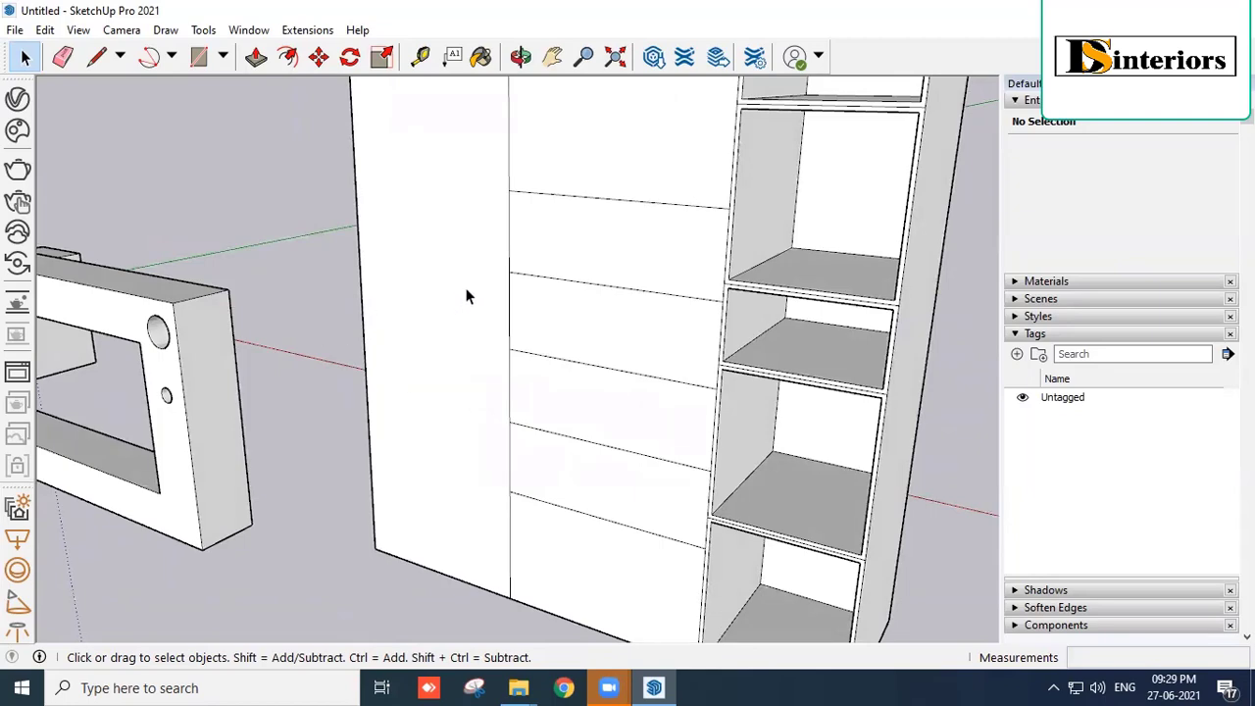
pyautogui.scroll(-5, 471, 298)
pyautogui.moveTo(639, 292); pyautogui.dragTo(388, 453, button='middle')
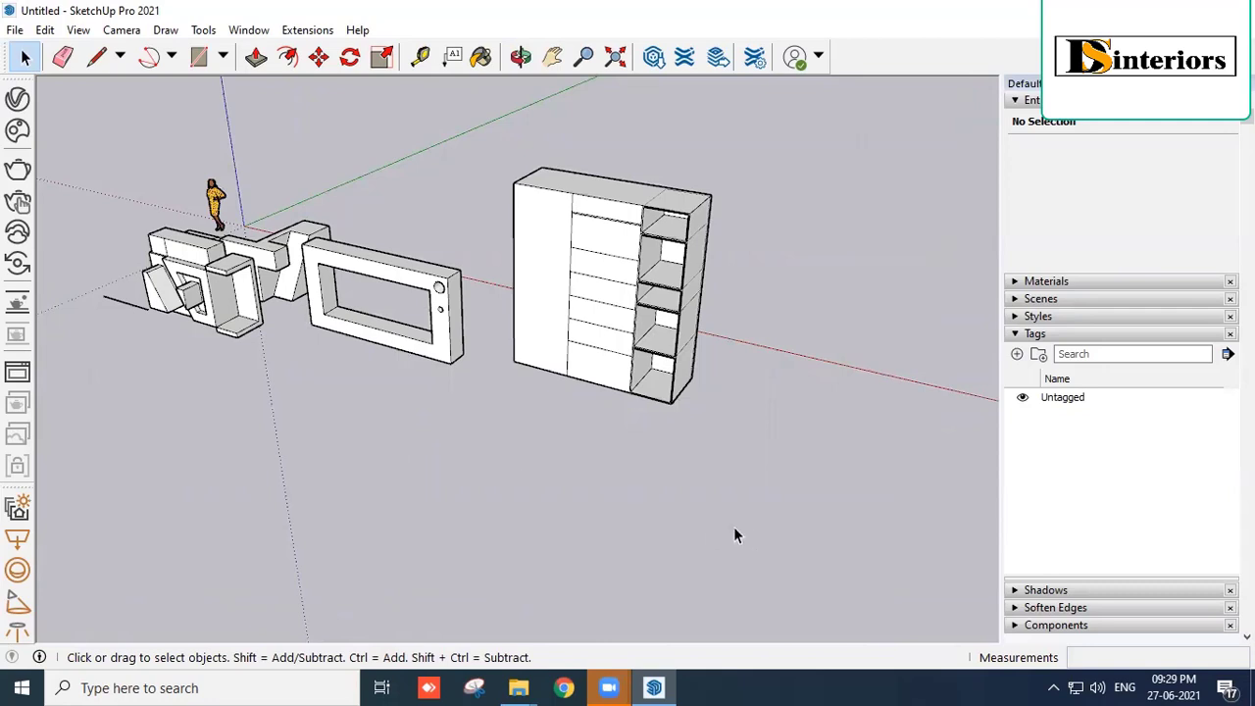
# Switch to Chrome and search Google Images for wardrobe design references.
pyautogui.click(563, 687)
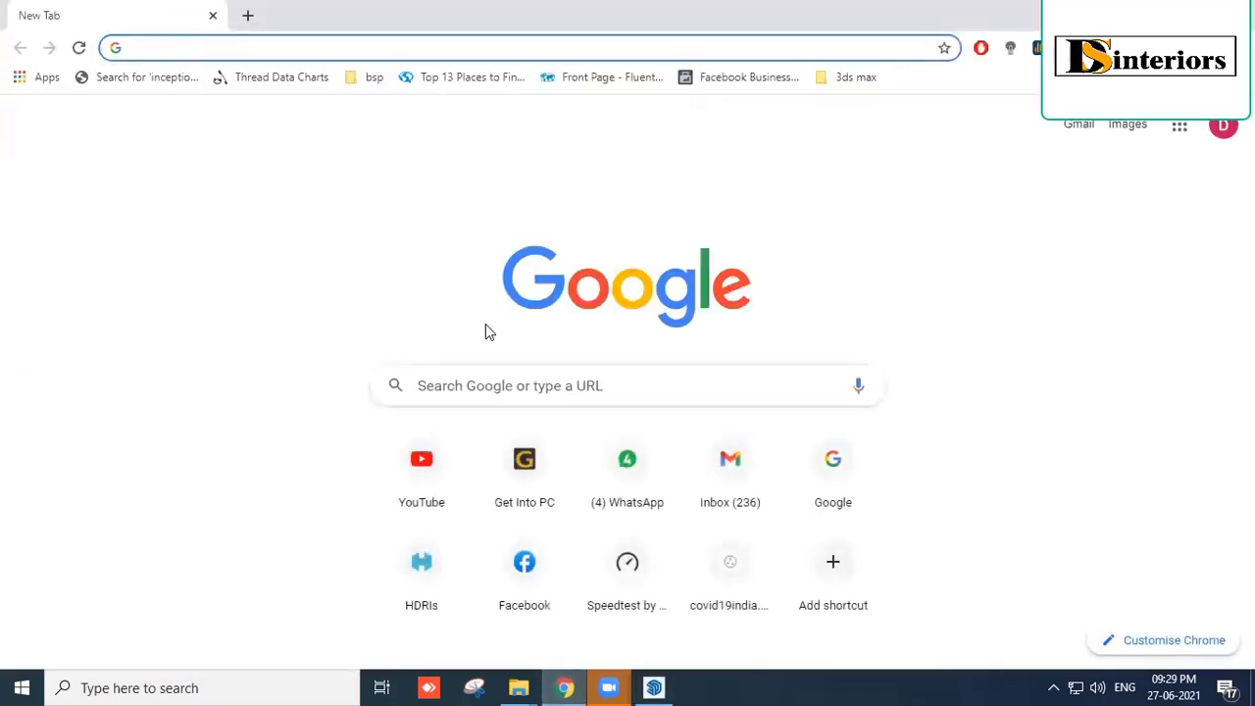
pyautogui.write('ward')
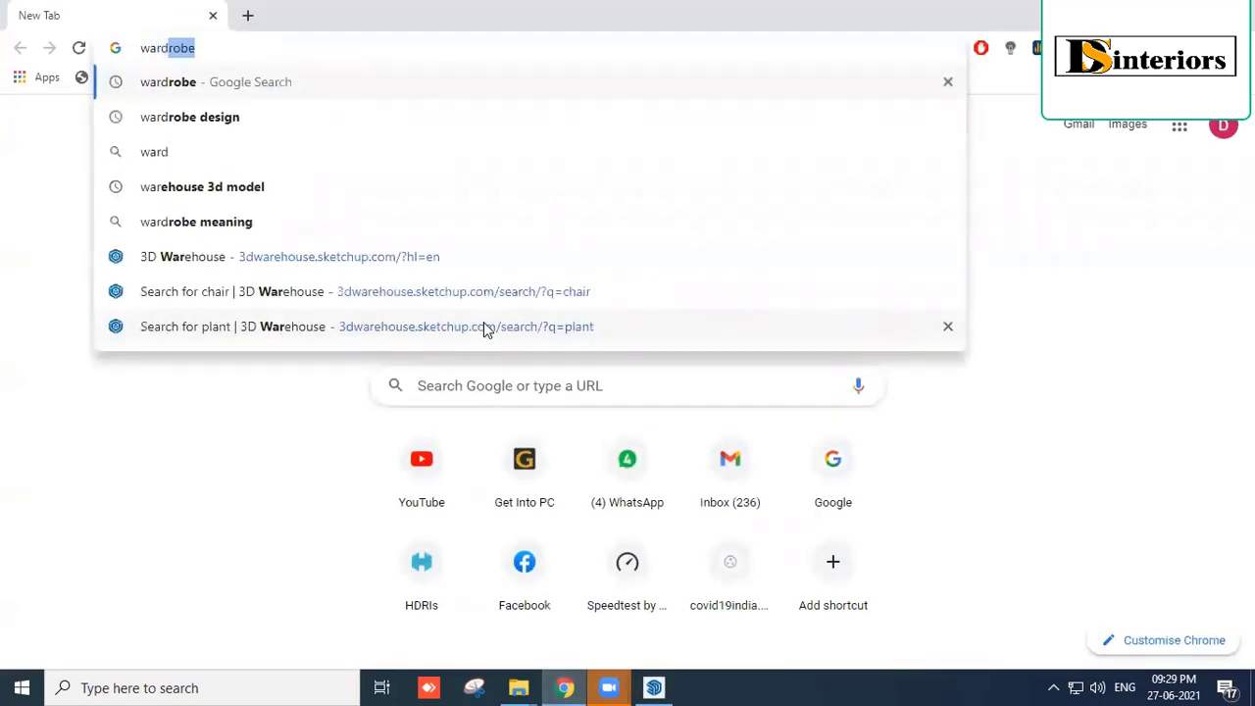
pyautogui.click(236, 118)
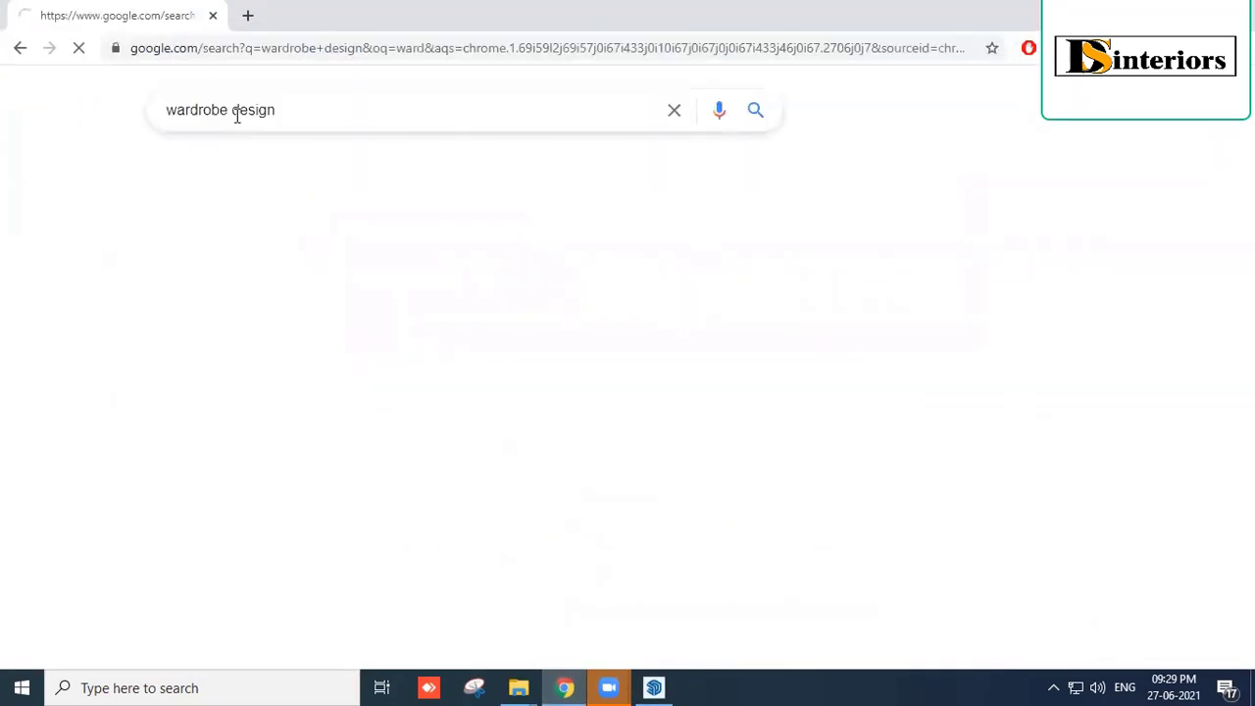
pyautogui.click(261, 165)
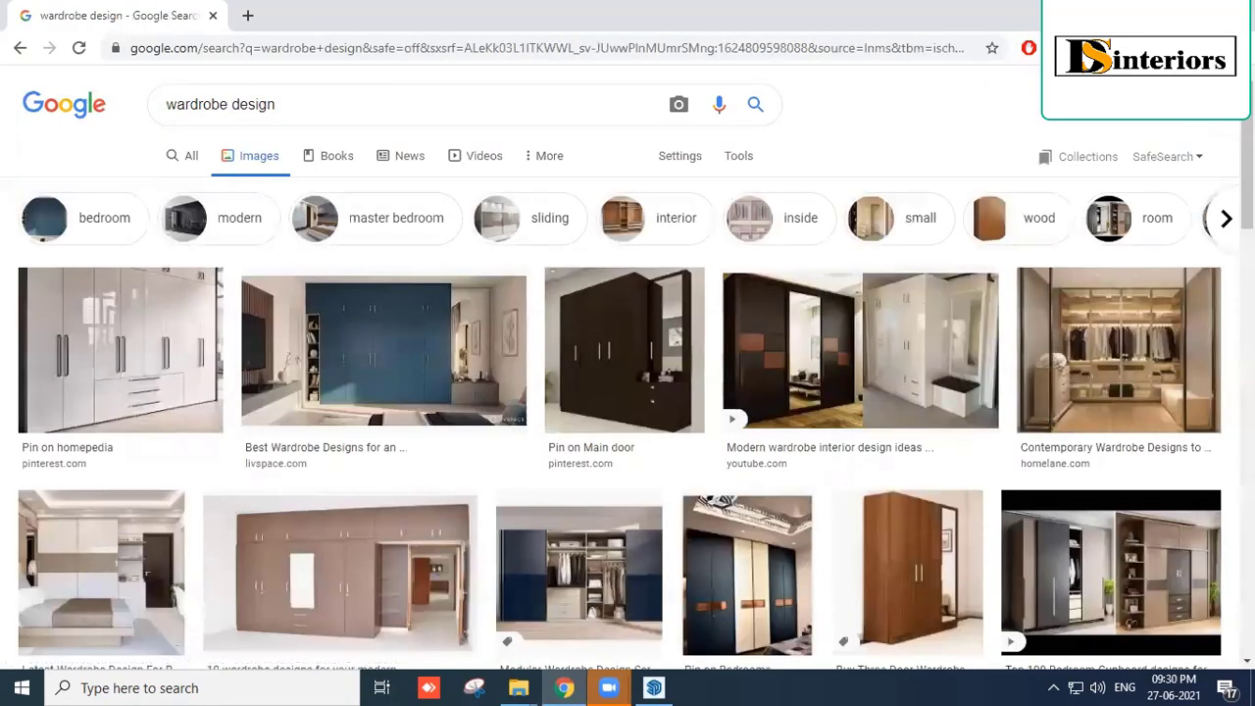
pyautogui.click(603, 538)
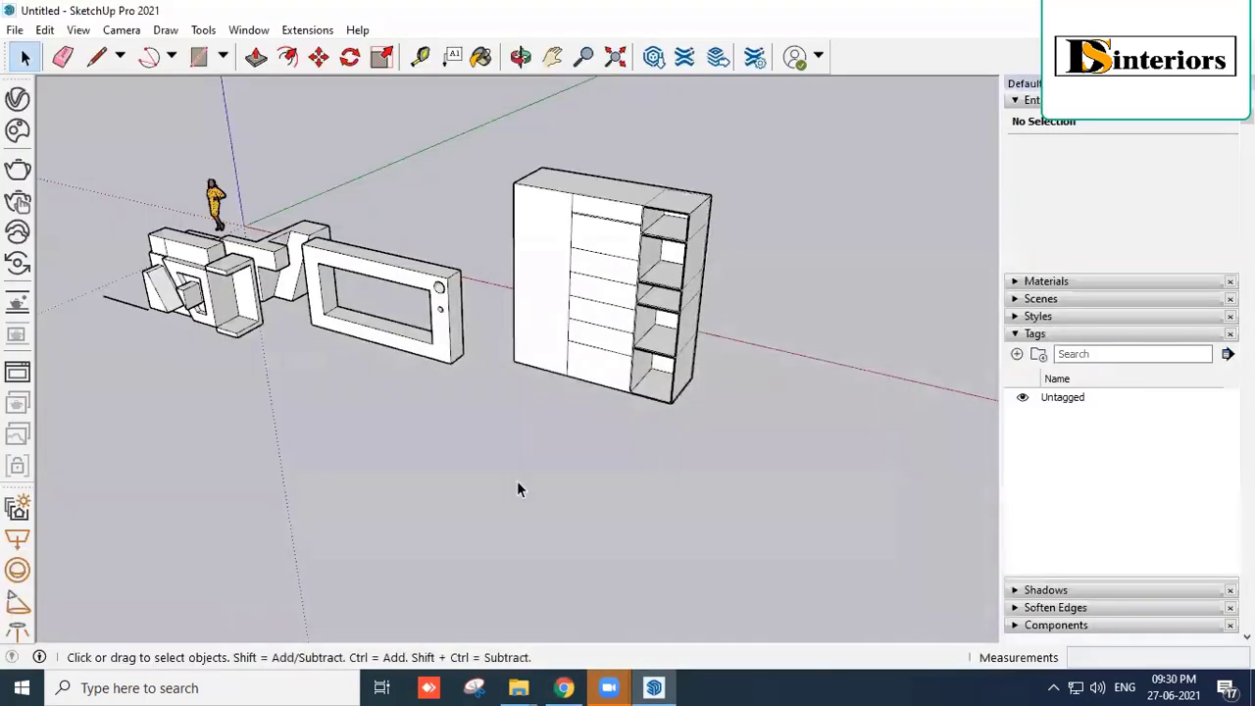
pyautogui.moveTo(517, 481)
pyautogui.mouseDown(button='middle')
pyautogui.moveTo(490, 461)
pyautogui.moveTo(615, 390)
pyautogui.mouseUp(button='middle')
pyautogui.moveTo(282, 462); pyautogui.dragTo(724, 342, button='middle')
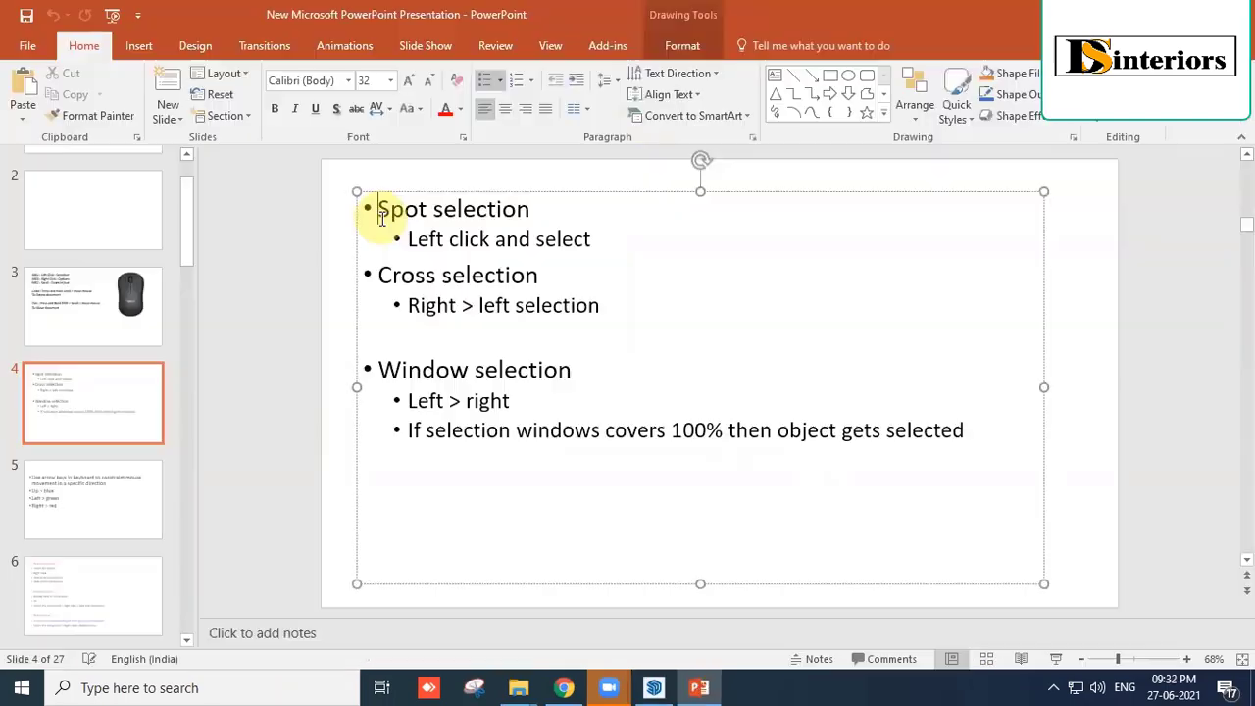
# Highlight the Spot selection, Cross selection and Window selection headings in turn on slide 4 of the PowerPoint presentation.
pyautogui.moveTo(379, 208); pyautogui.dragTo(588, 196)
pyautogui.moveTo(378, 276); pyautogui.dragTo(534, 275)
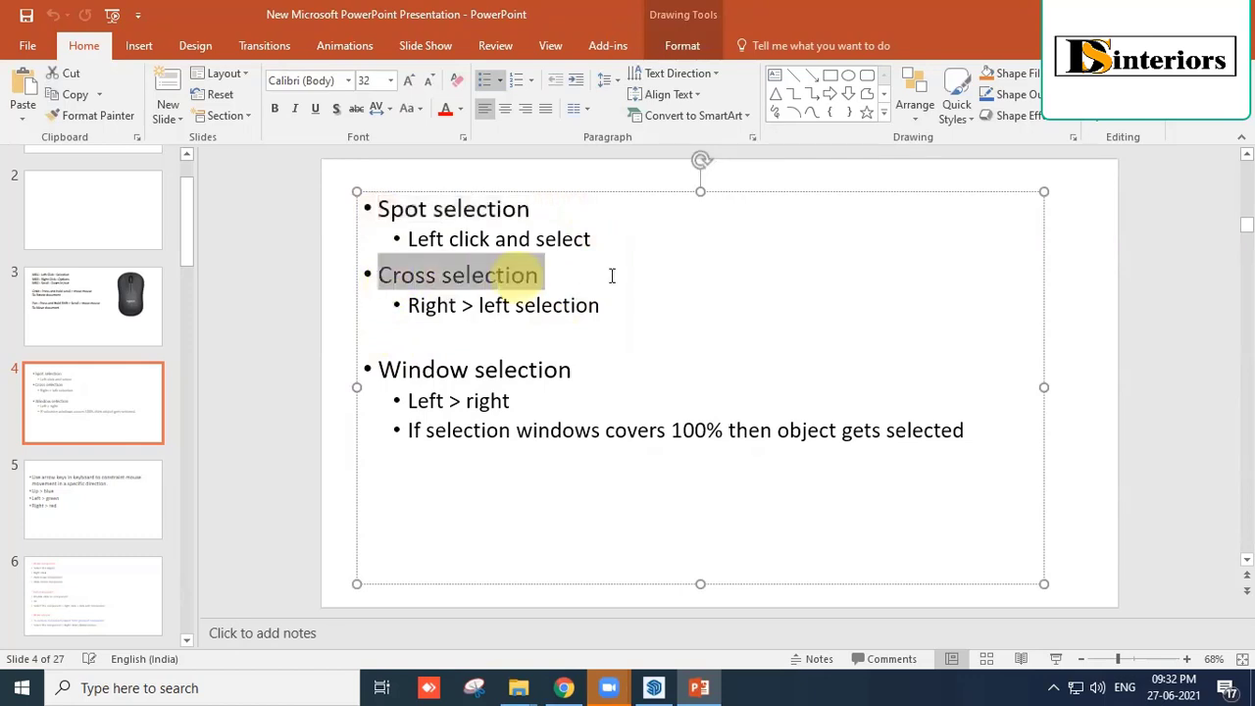
pyautogui.moveTo(379, 369); pyautogui.dragTo(553, 370)
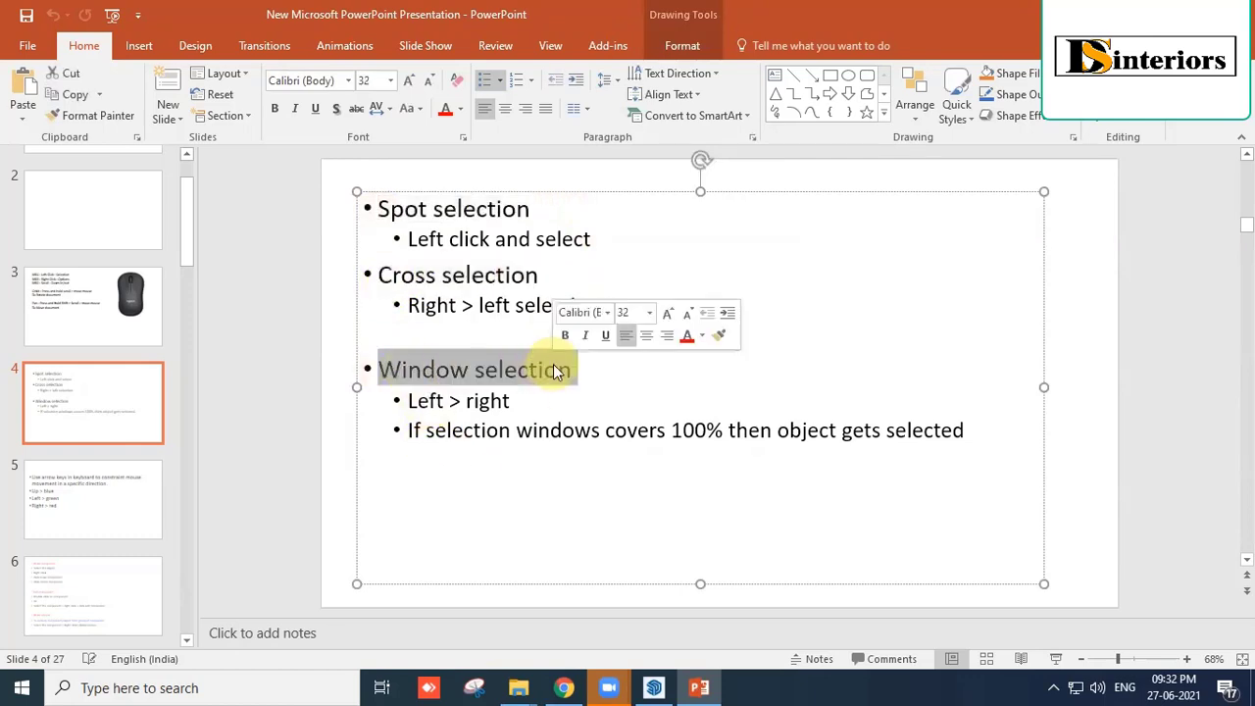
pyautogui.click(444, 209)
# Switch to SketchUp and spot-select, one at a time, the wardrobe's plain door, a drawer front, a shelf compartment's back and another drawer front.
pyautogui.click(647, 686)
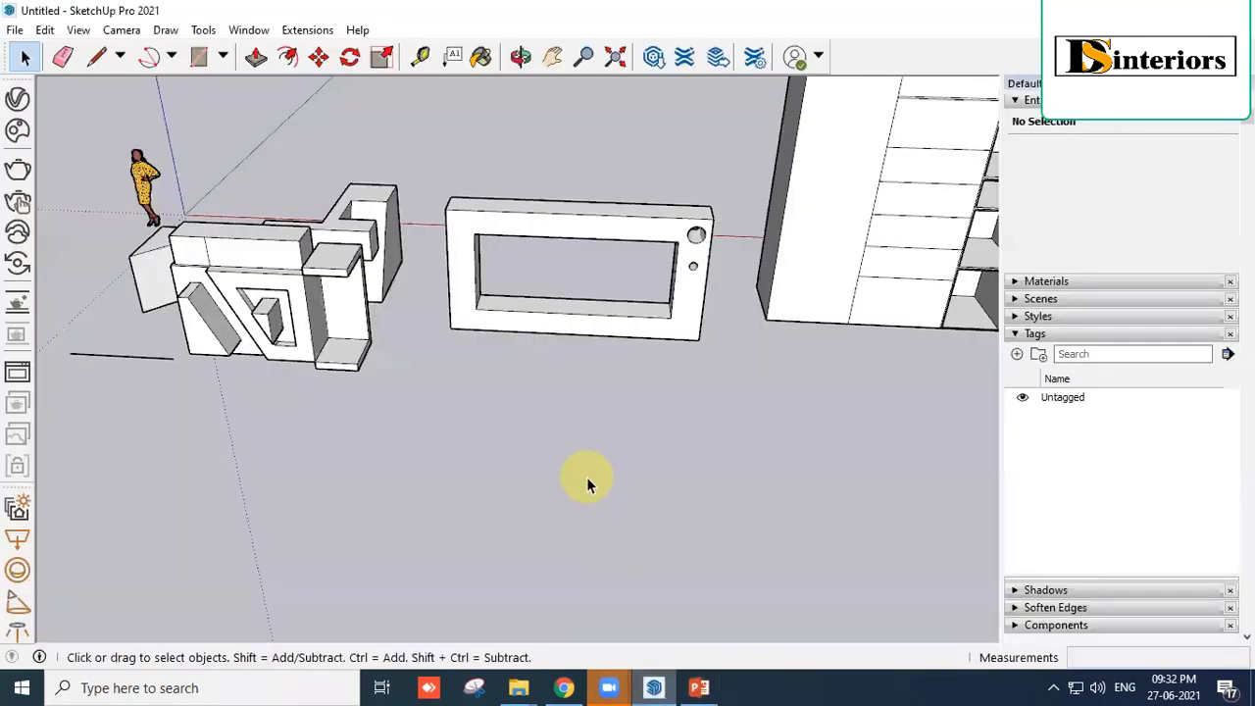
pyautogui.scroll(-3, 285, 451)
pyautogui.moveTo(780, 439); pyautogui.dragTo(703, 296, button='middle')
pyautogui.scroll(3, 702, 286)
pyautogui.click(554, 291)
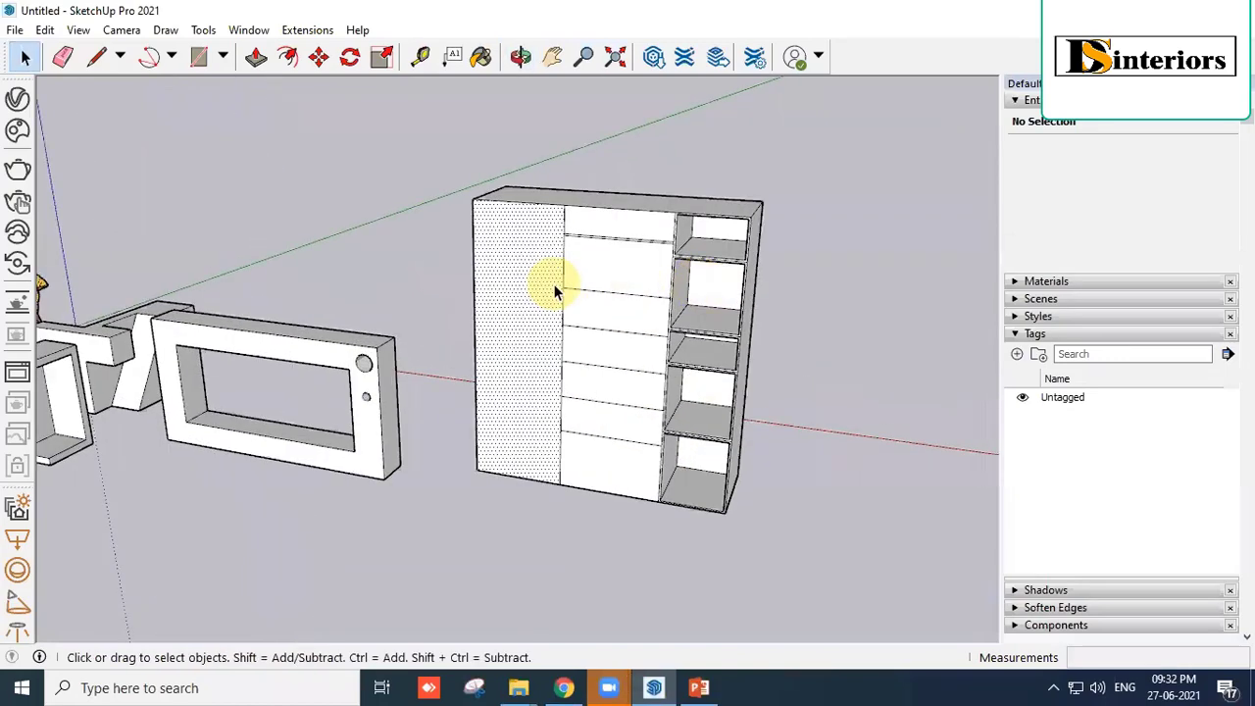
pyautogui.click(573, 274)
pyautogui.click(703, 289)
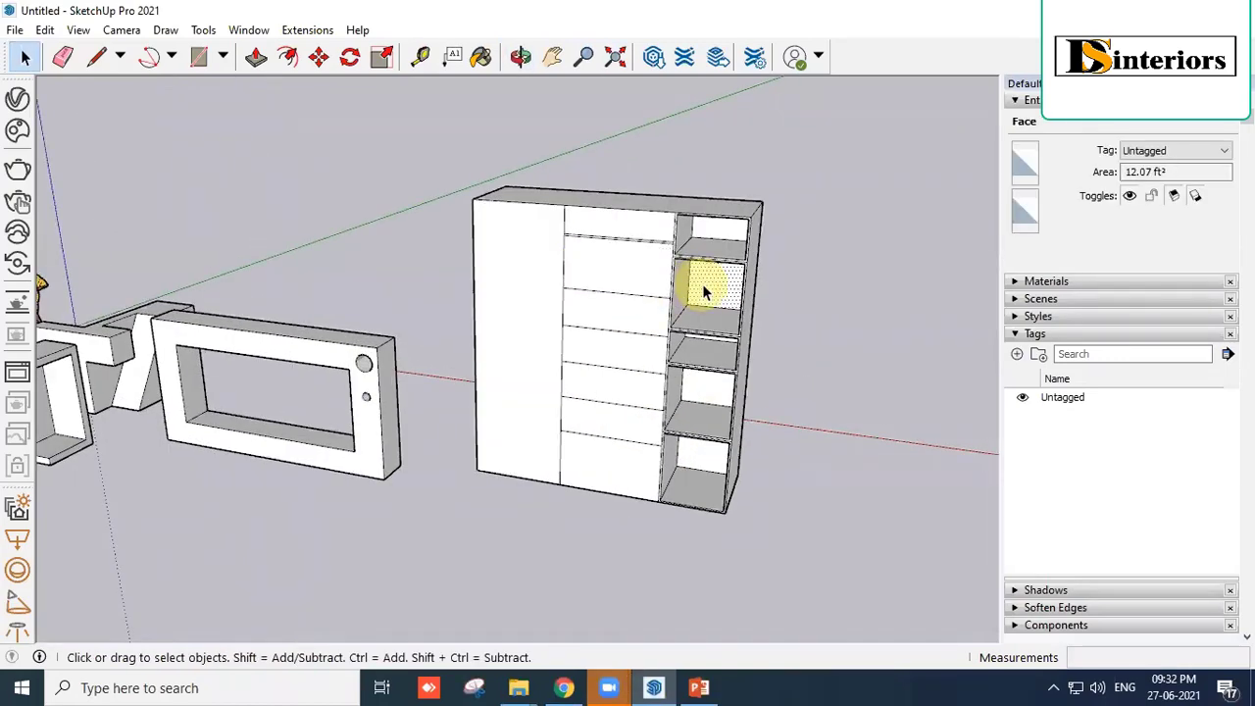
pyautogui.click(643, 310)
# Spot-select, one at a time, the wardrobe's outer side panel, top face, two drawer fronts and the plain door.
pyautogui.moveTo(806, 365); pyautogui.dragTo(714, 344, button='middle')
pyautogui.scroll(4, 716, 268)
pyautogui.click(724, 304)
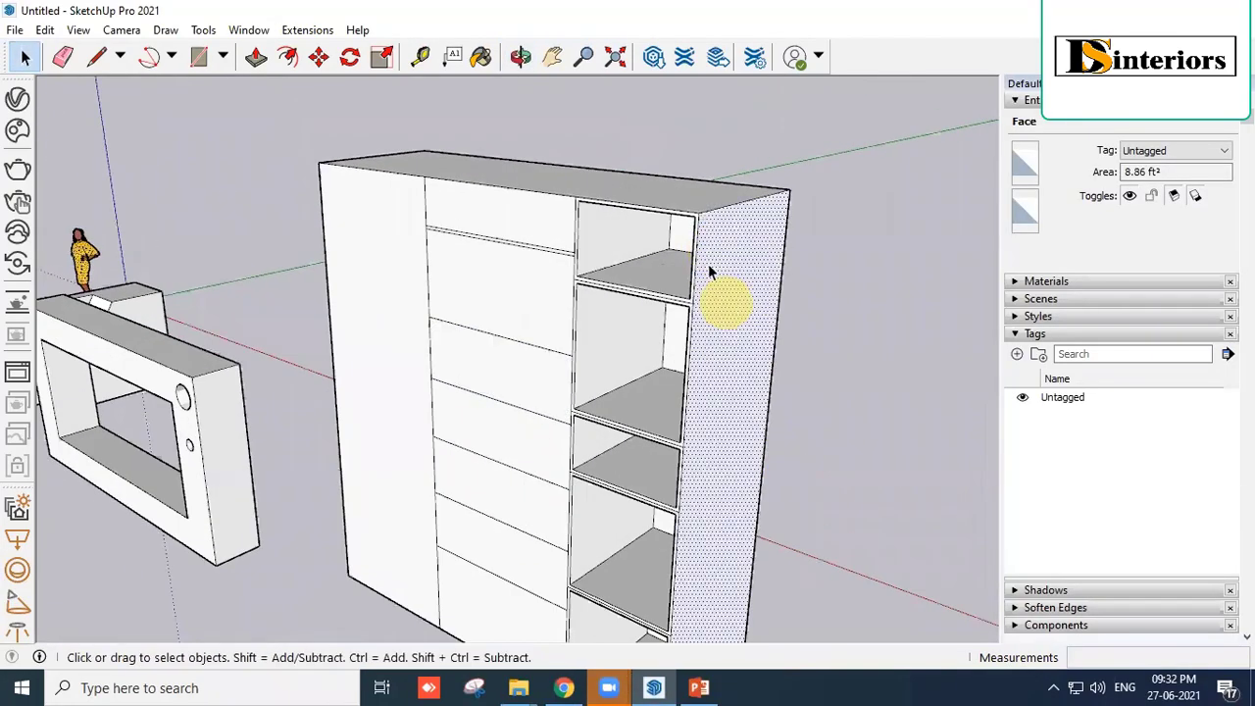
pyautogui.click(636, 199)
pyautogui.click(497, 296)
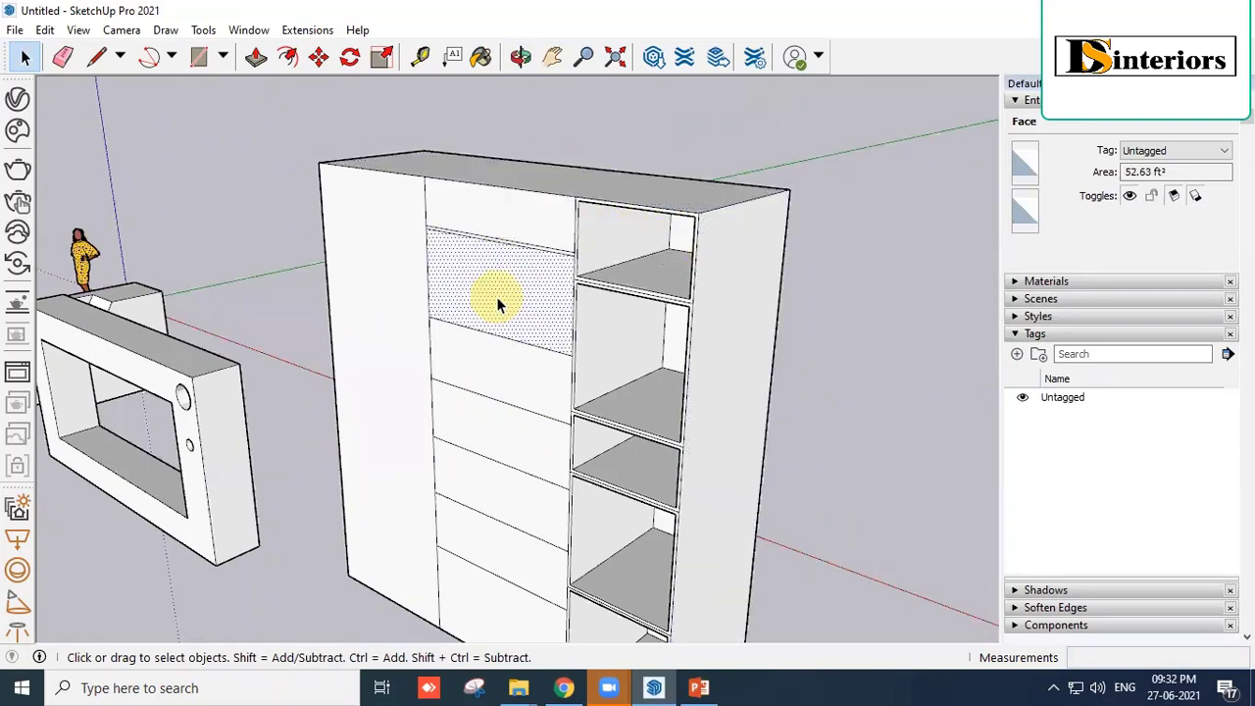
pyautogui.click(500, 433)
pyautogui.click(395, 423)
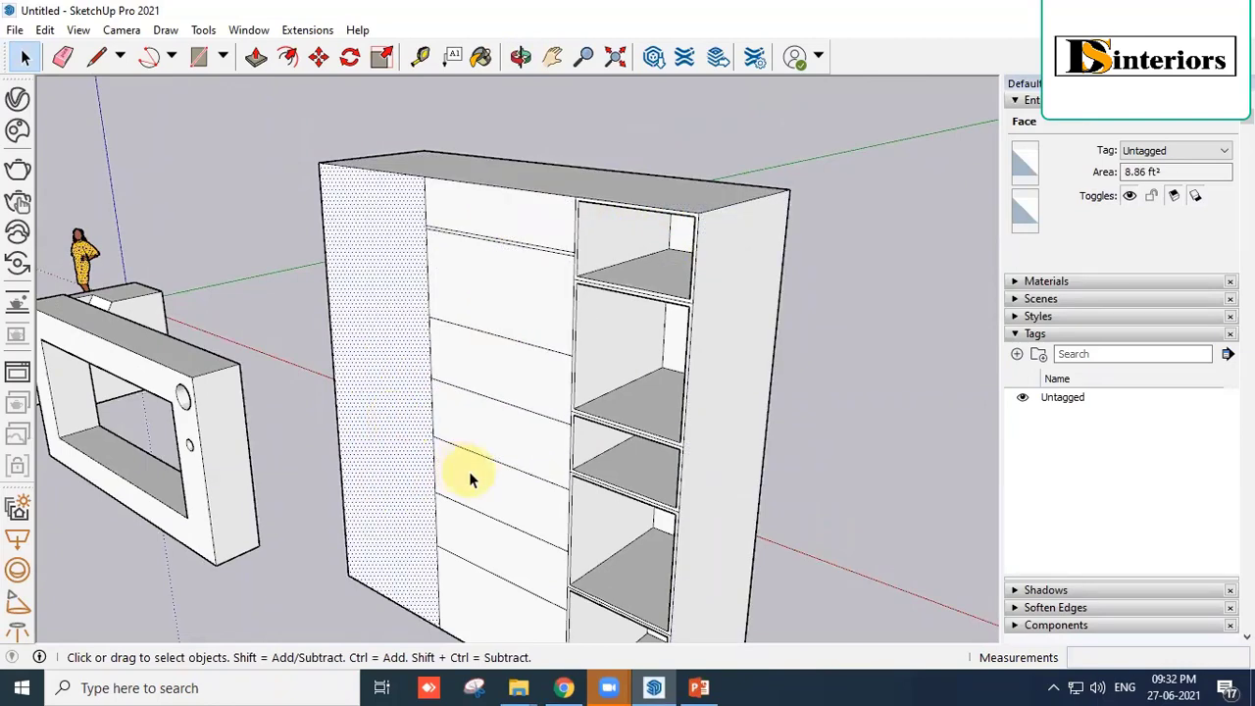
# Spot-select three of the wardrobe's lower drawer fronts one at a time and clear the selection.
pyautogui.click(469, 472)
pyautogui.click(473, 535)
pyautogui.click(477, 592)
pyautogui.scroll(-4, 799, 279)
pyautogui.scroll(4, 397, 363)
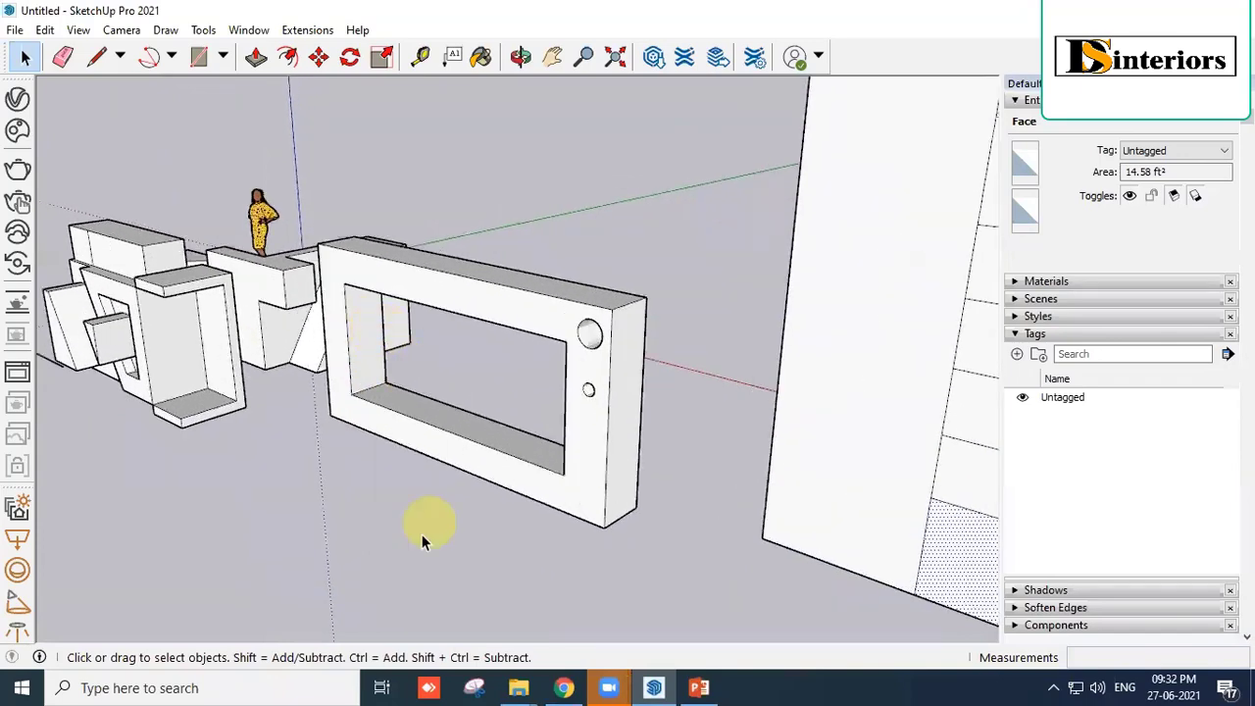
pyautogui.click(421, 536)
pyautogui.scroll(-3, 537, 314)
pyautogui.moveTo(537, 314); pyautogui.dragTo(638, 442, button='middle')
# Switch to PowerPoint to point out the Cross selection heading on slide 4, and return to SketchUp.
pyautogui.click(697, 687)
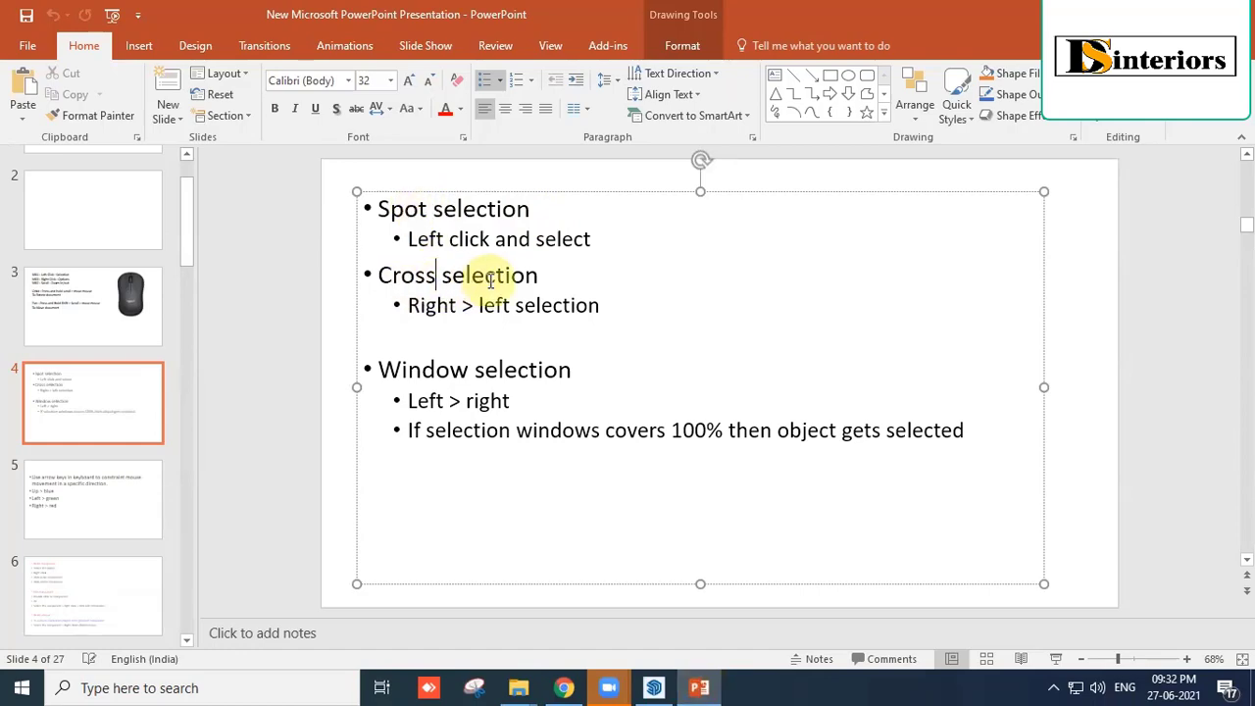
pyautogui.click(436, 276)
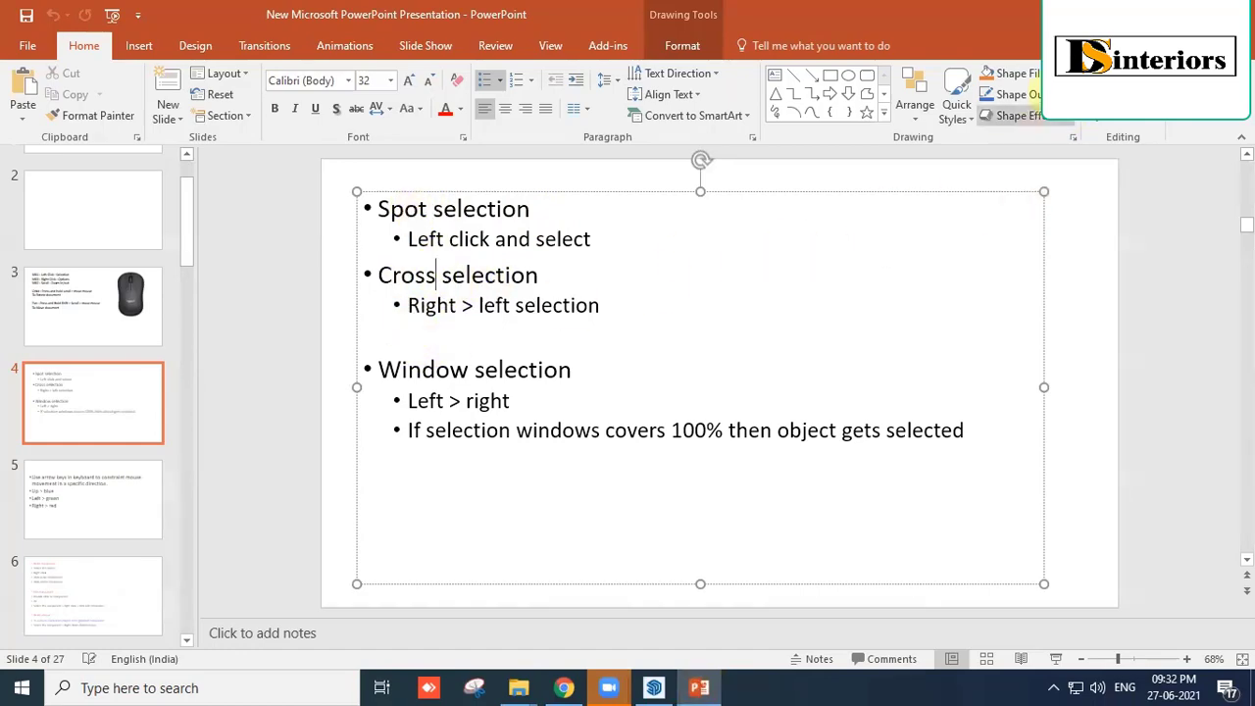
pyautogui.hotkey('alt', 'Tab')
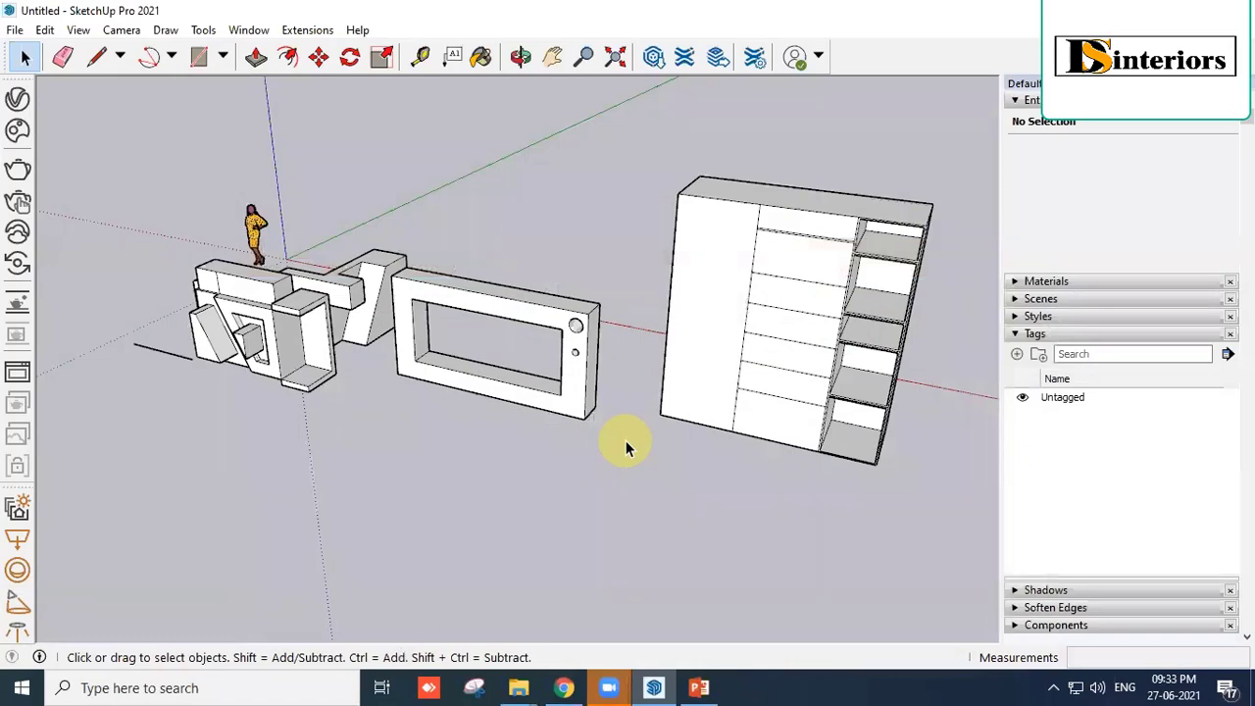
# Cross-select the wardrobe together with the neighbouring framed slab, and clear the selection.
pyautogui.scroll(-2, 459, 317)
pyautogui.scroll(2, 824, 213)
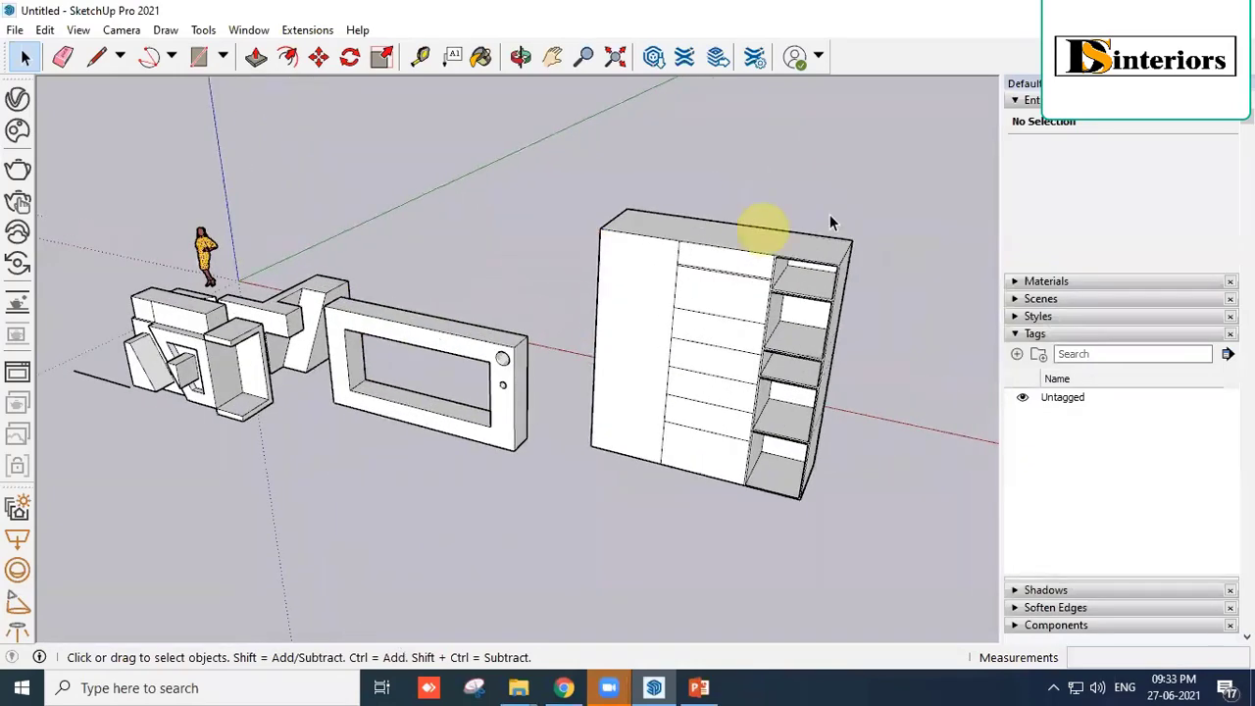
pyautogui.scroll(-1, 834, 212)
pyautogui.moveTo(945, 140); pyautogui.dragTo(577, 443)
pyautogui.scroll(1, 610, 428)
pyautogui.moveTo(925, 144); pyautogui.dragTo(465, 466)
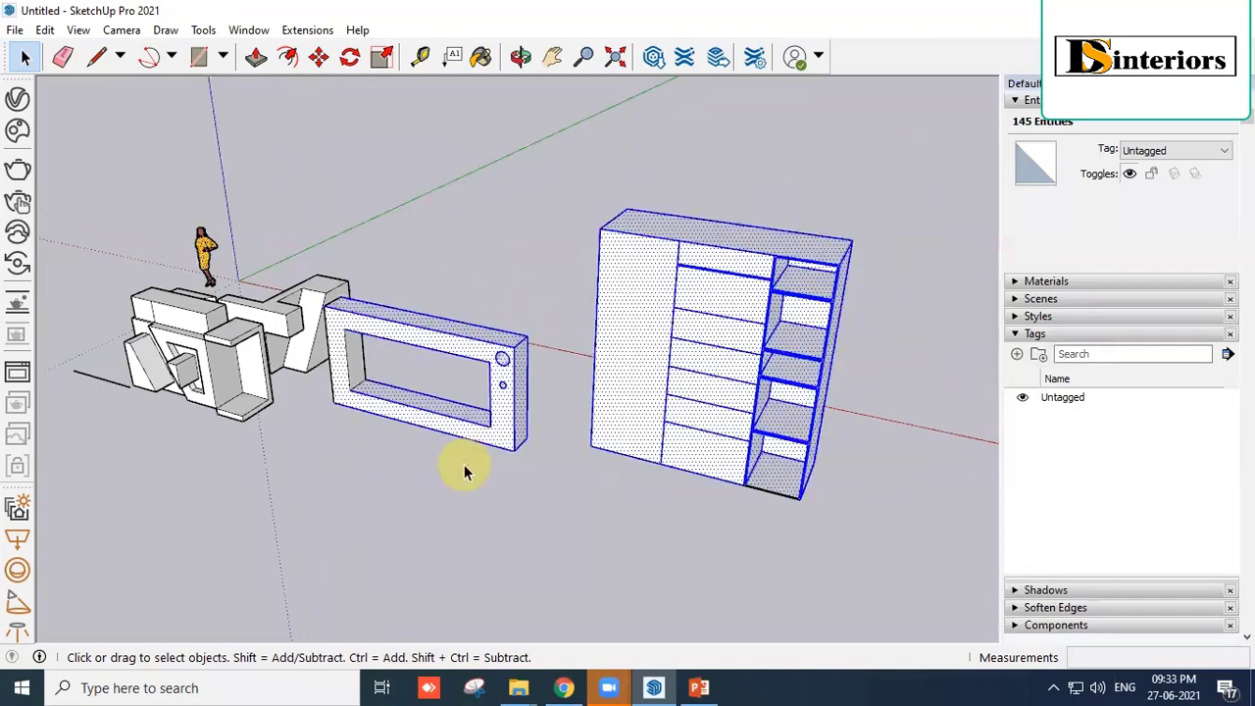
pyautogui.click(530, 479)
# Repeatedly cross-select the framed slab with a small box over its upper corner beside the larger round hole.
pyautogui.scroll(4, 520, 373)
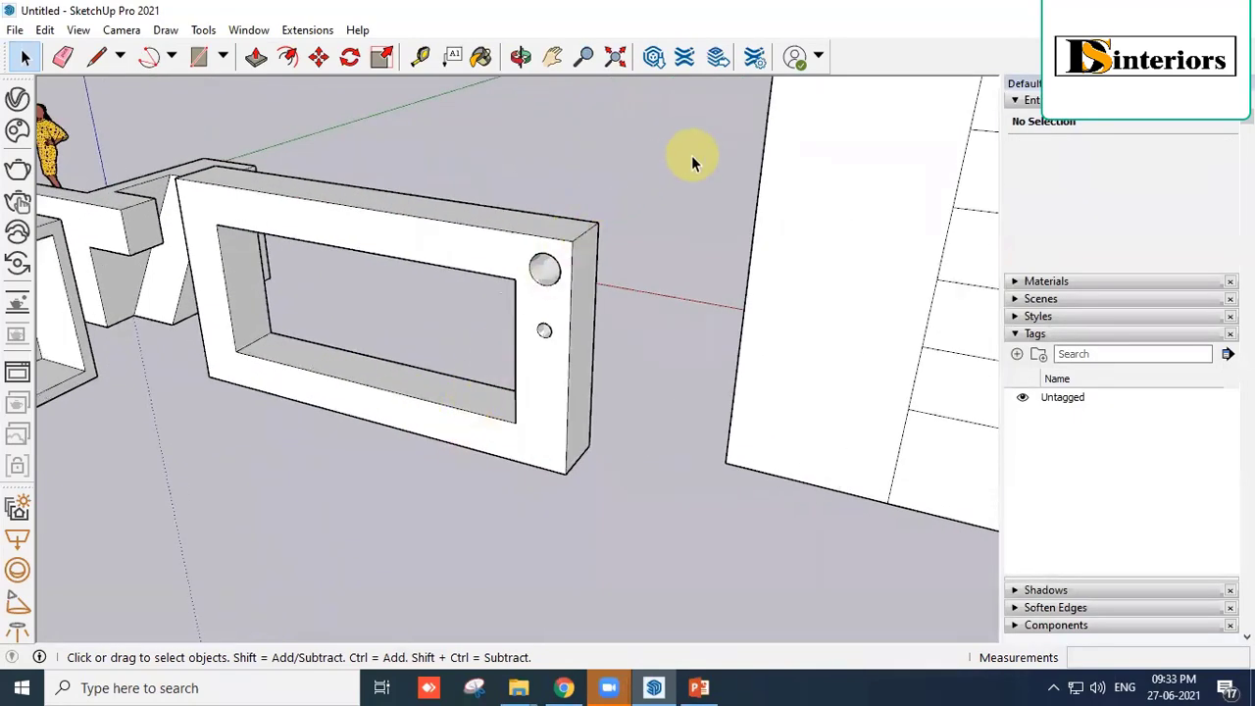
pyautogui.moveTo(691, 155); pyautogui.dragTo(552, 276)
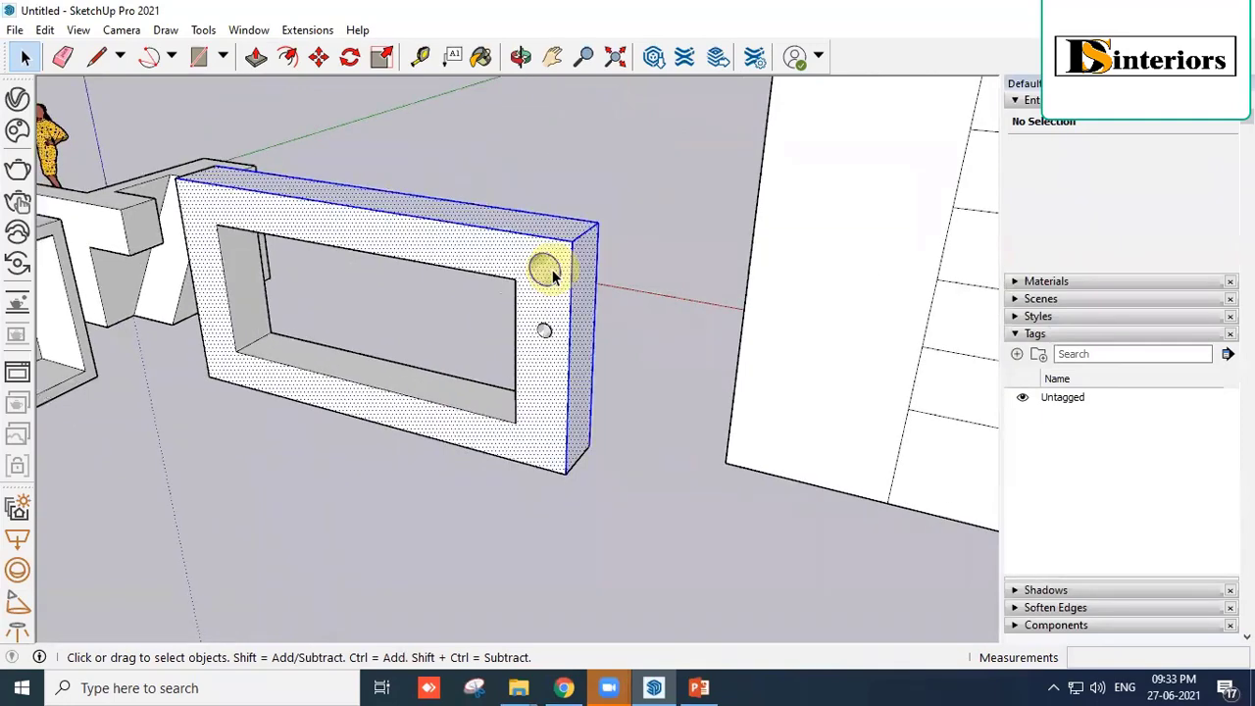
pyautogui.scroll(2, 645, 209)
pyautogui.moveTo(710, 125); pyautogui.dragTo(571, 257)
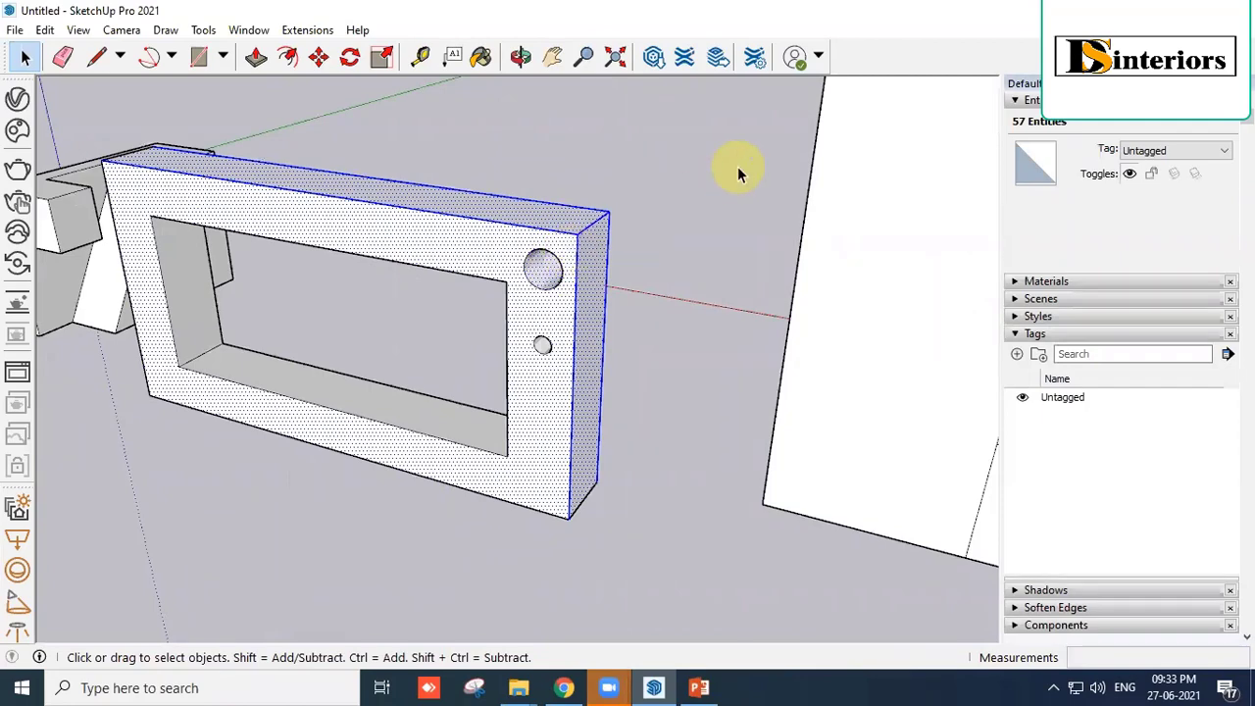
pyautogui.moveTo(681, 138); pyautogui.dragTo(566, 255)
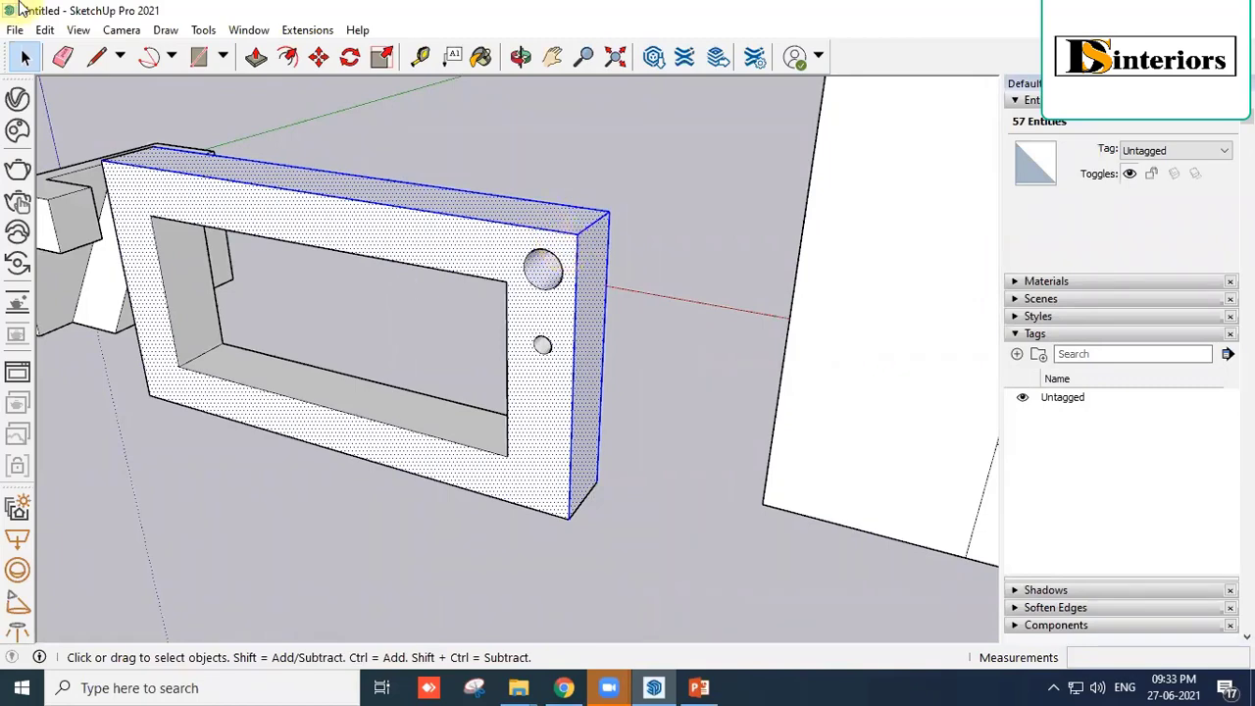
# Clear the selection and try window selections covering only the framed slab's upper corner farthest from the round holes.
pyautogui.click(343, 317)
pyautogui.scroll(-4, 693, 324)
pyautogui.moveTo(217, 393); pyautogui.dragTo(402, 284, button='middle')
pyautogui.scroll(2, 406, 273)
pyautogui.scroll(1, 330, 174)
pyautogui.scroll(-1, 387, 246)
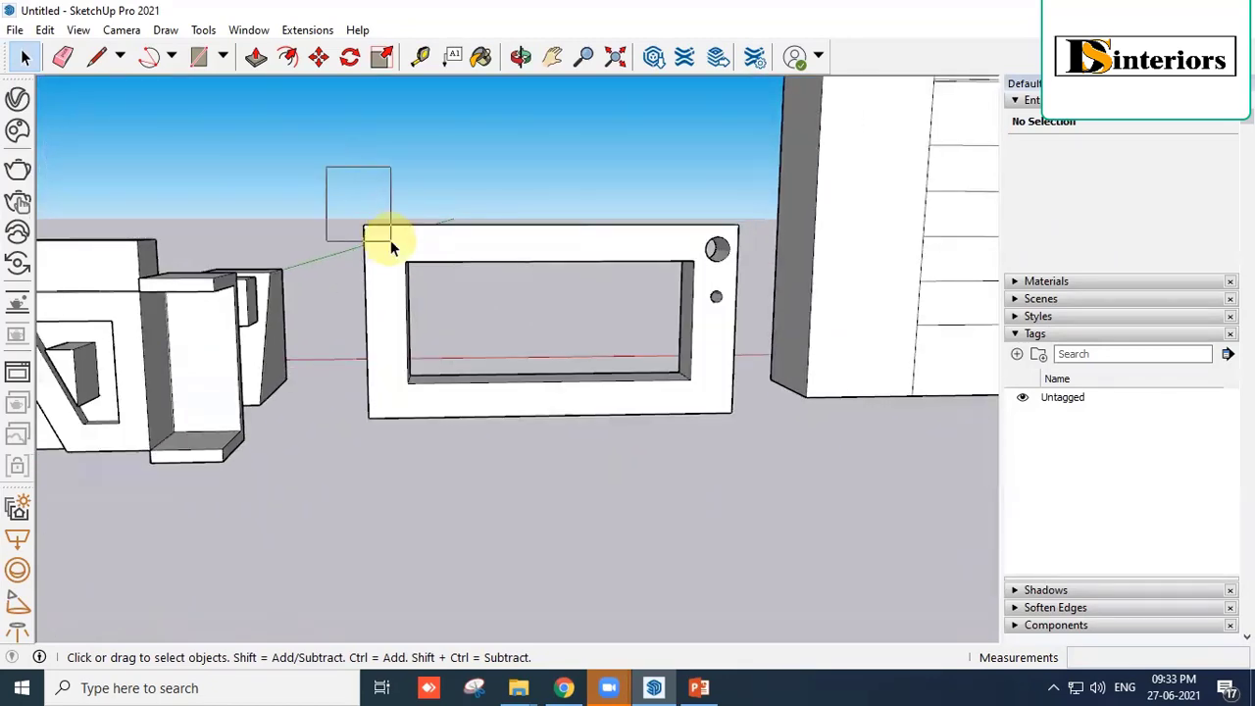
pyautogui.scroll(1, 289, 173)
pyautogui.moveTo(290, 173); pyautogui.dragTo(364, 236)
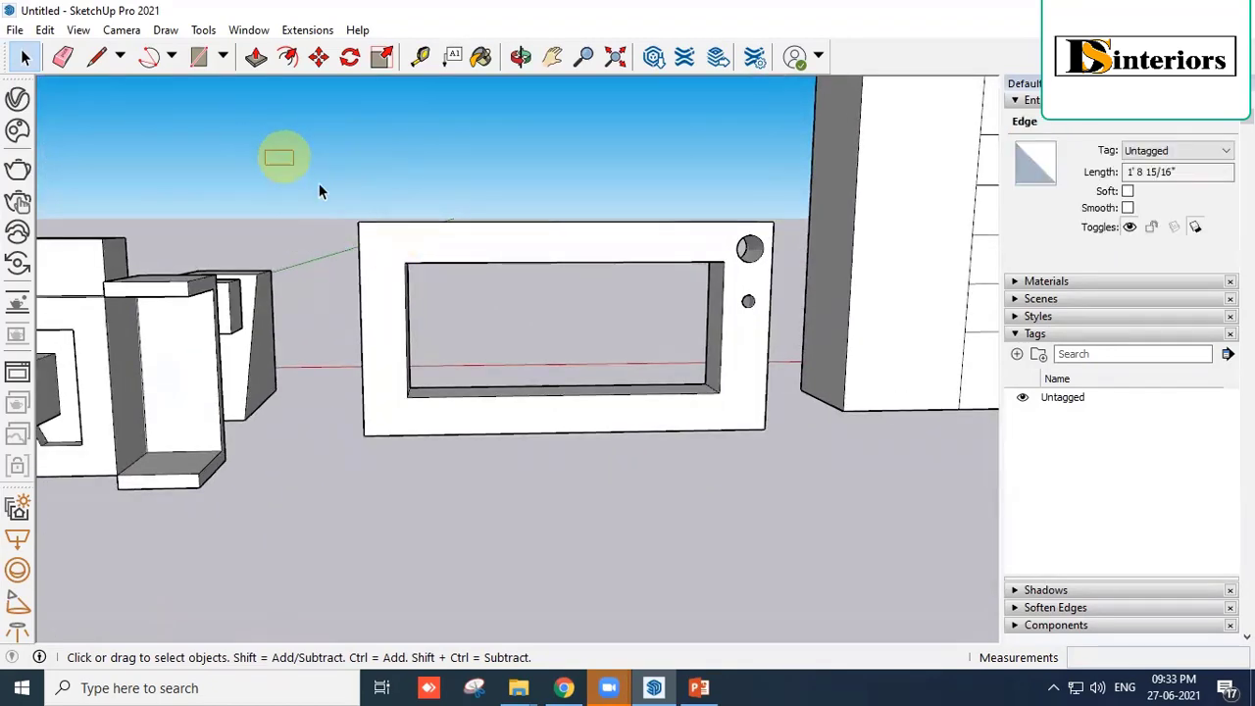
pyautogui.scroll(3, 363, 235)
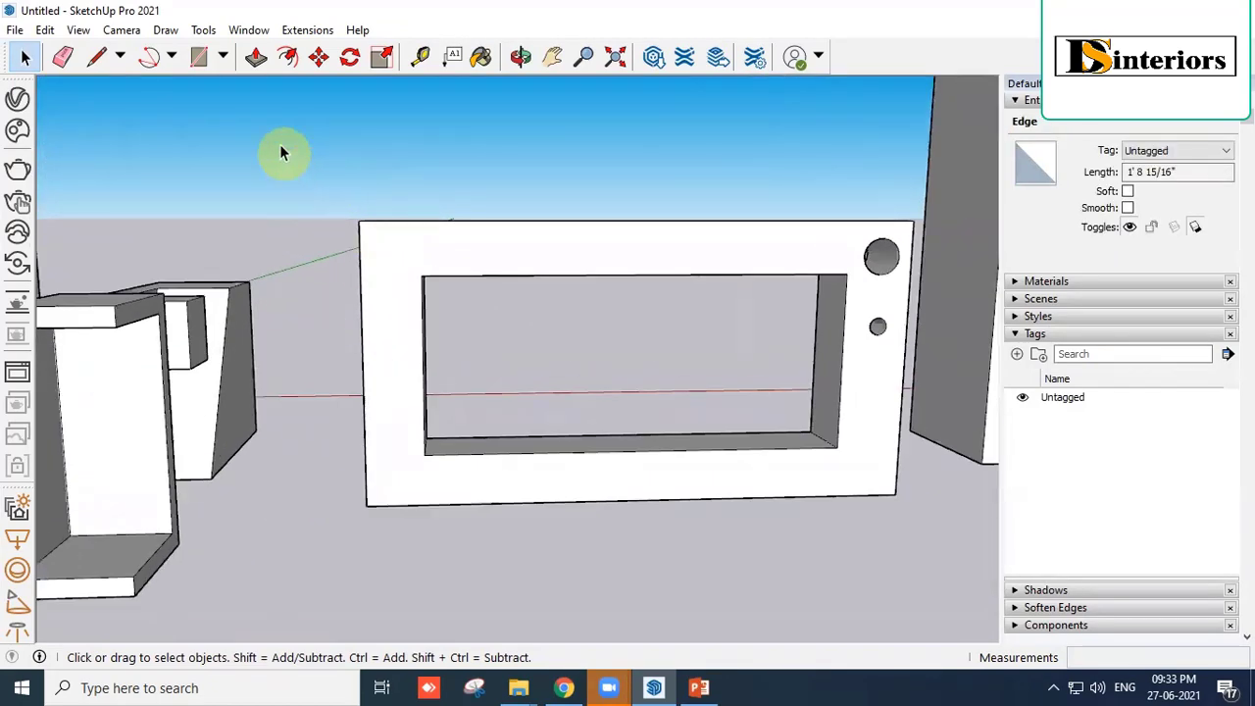
pyautogui.scroll(-1, 361, 225)
pyautogui.moveTo(279, 144); pyautogui.dragTo(390, 250)
pyautogui.scroll(1, 392, 252)
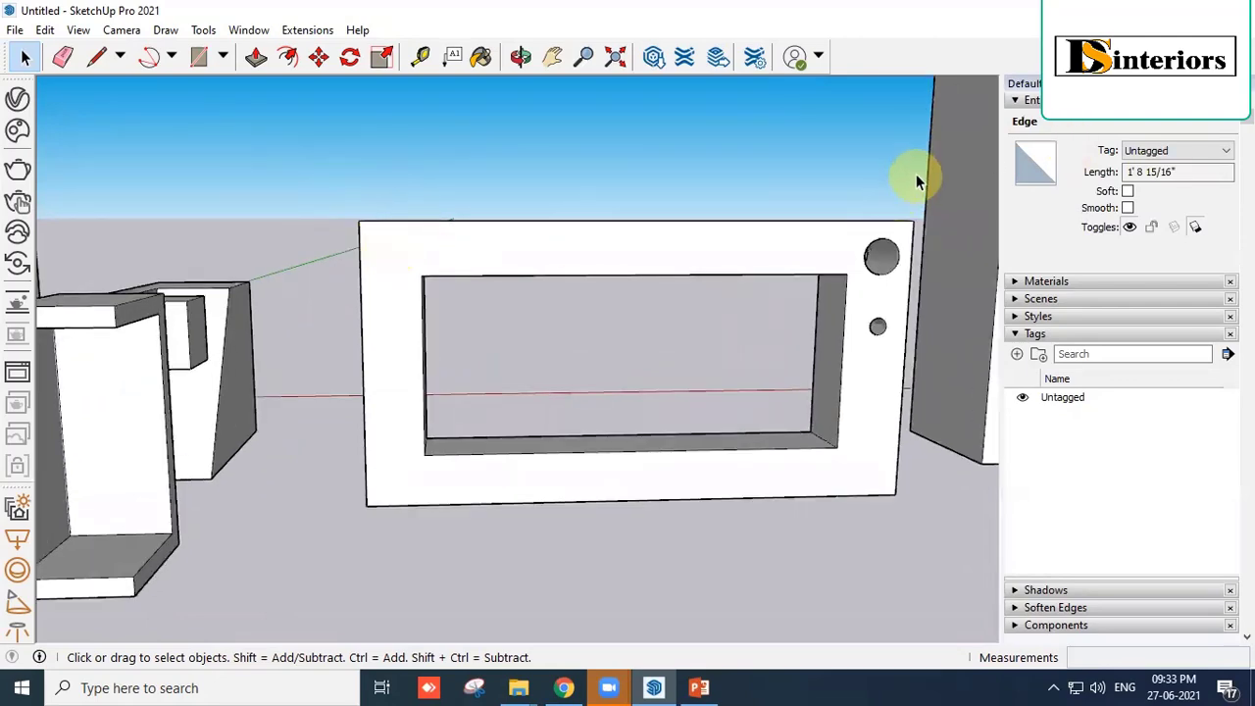
# Cross-select the slab's corner beside the round holes, and compare it with partial window selections from the opposite upper corner.
pyautogui.moveTo(916, 176); pyautogui.dragTo(833, 240)
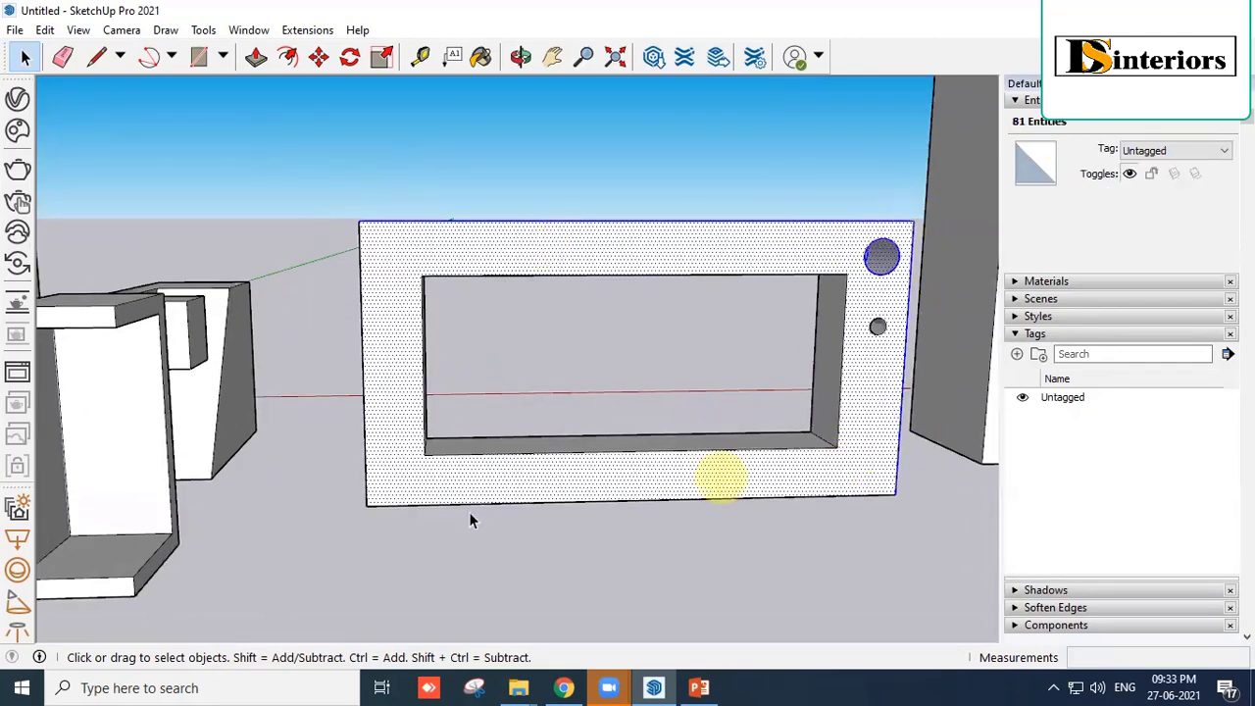
pyautogui.moveTo(272, 154); pyautogui.dragTo(386, 252)
pyautogui.scroll(-2, 259, 165)
pyautogui.click(272, 151)
pyautogui.scroll(1, 273, 148)
pyautogui.moveTo(273, 148); pyautogui.dragTo(681, 531)
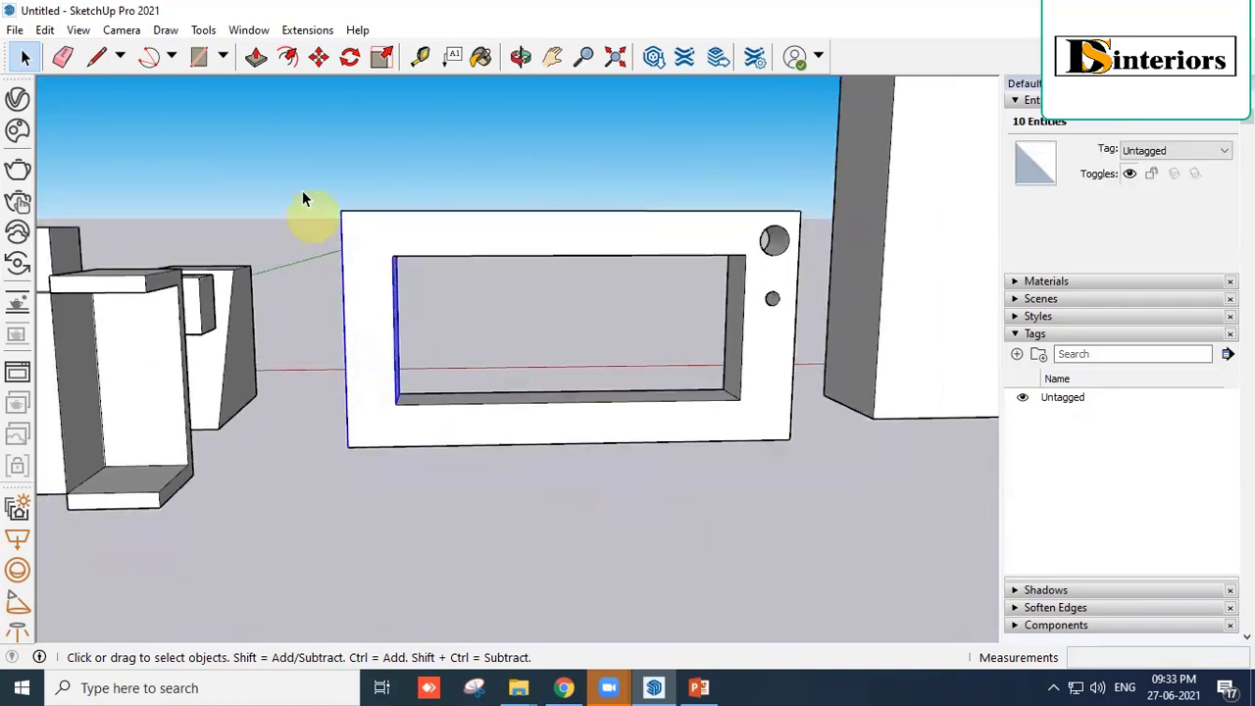
pyautogui.moveTo(316, 190); pyautogui.dragTo(367, 264)
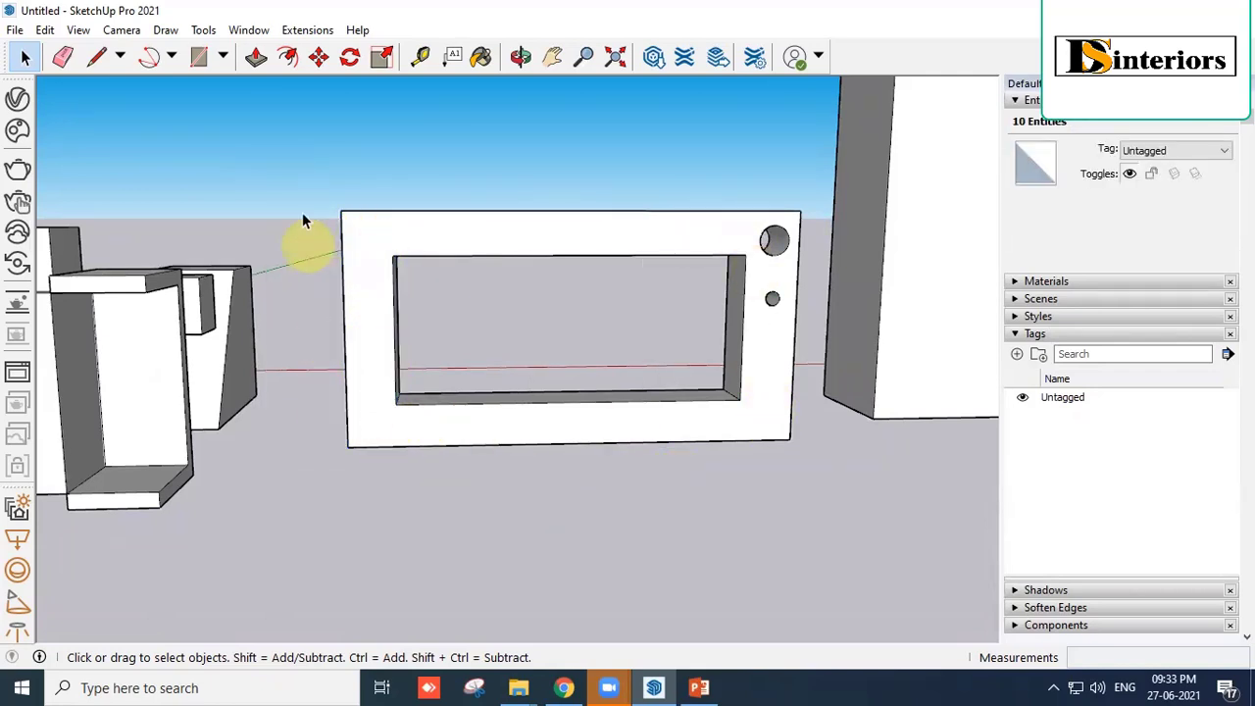
# Window-select the complete framed slab several times with boxes enclosing it fully, clearing the selection after each.
pyautogui.moveTo(292, 170); pyautogui.dragTo(820, 541)
pyautogui.moveTo(821, 541); pyautogui.dragTo(532, 499, button='middle')
pyautogui.click(389, 474)
pyautogui.moveTo(389, 475); pyautogui.dragTo(258, 282, button='middle')
pyautogui.moveTo(227, 184); pyautogui.dragTo(566, 504)
pyautogui.moveTo(566, 504); pyautogui.dragTo(370, 488, button='middle')
pyautogui.click(367, 488)
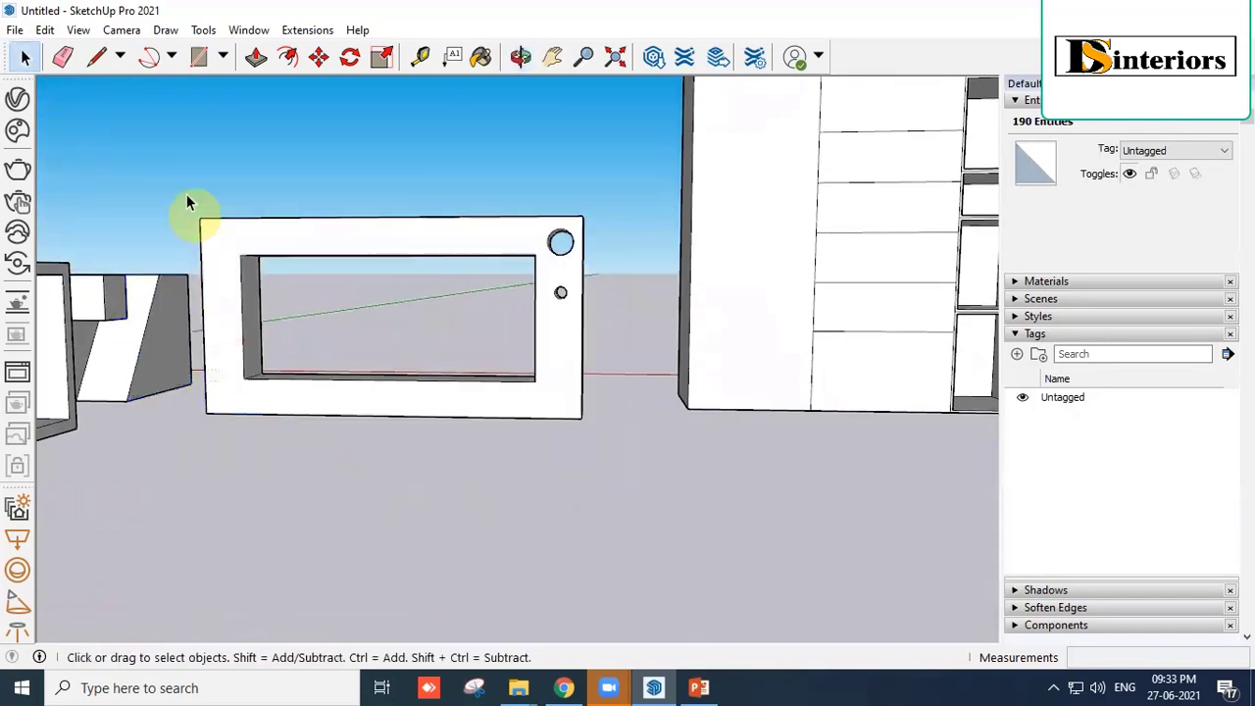
pyautogui.moveTo(170, 144); pyautogui.dragTo(640, 545)
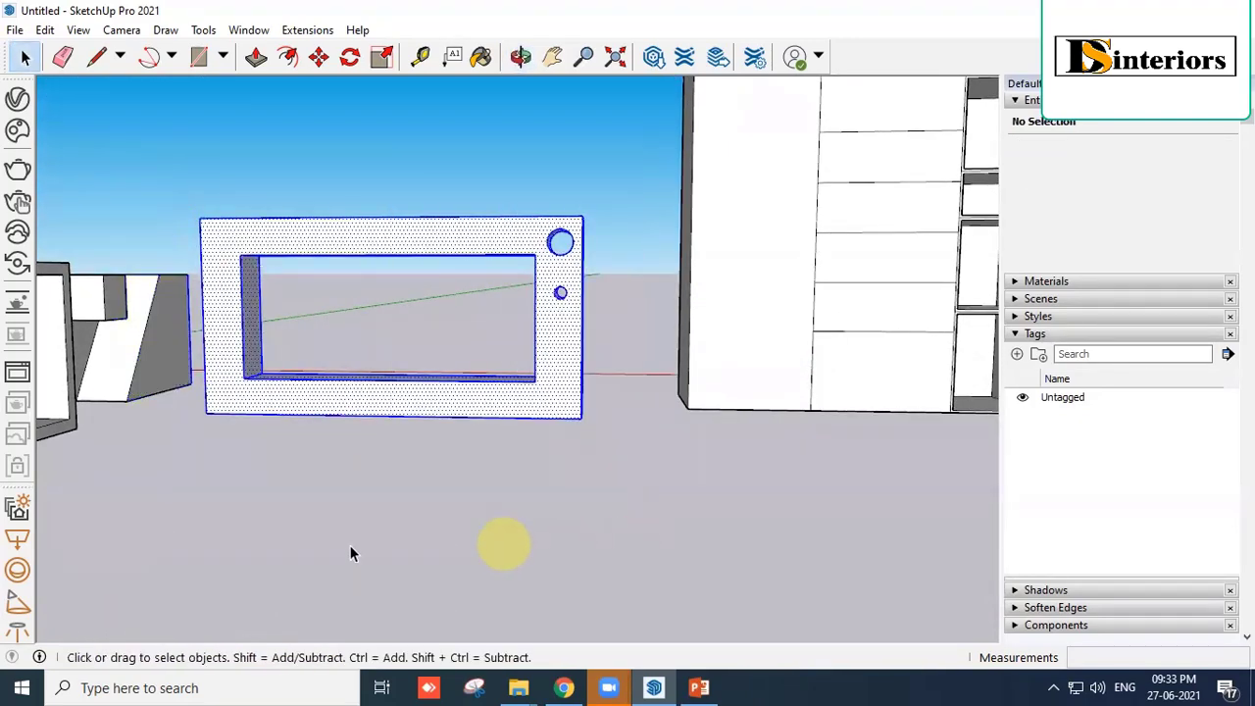
pyautogui.moveTo(351, 550); pyautogui.dragTo(203, 551, button='middle')
pyautogui.click(203, 551)
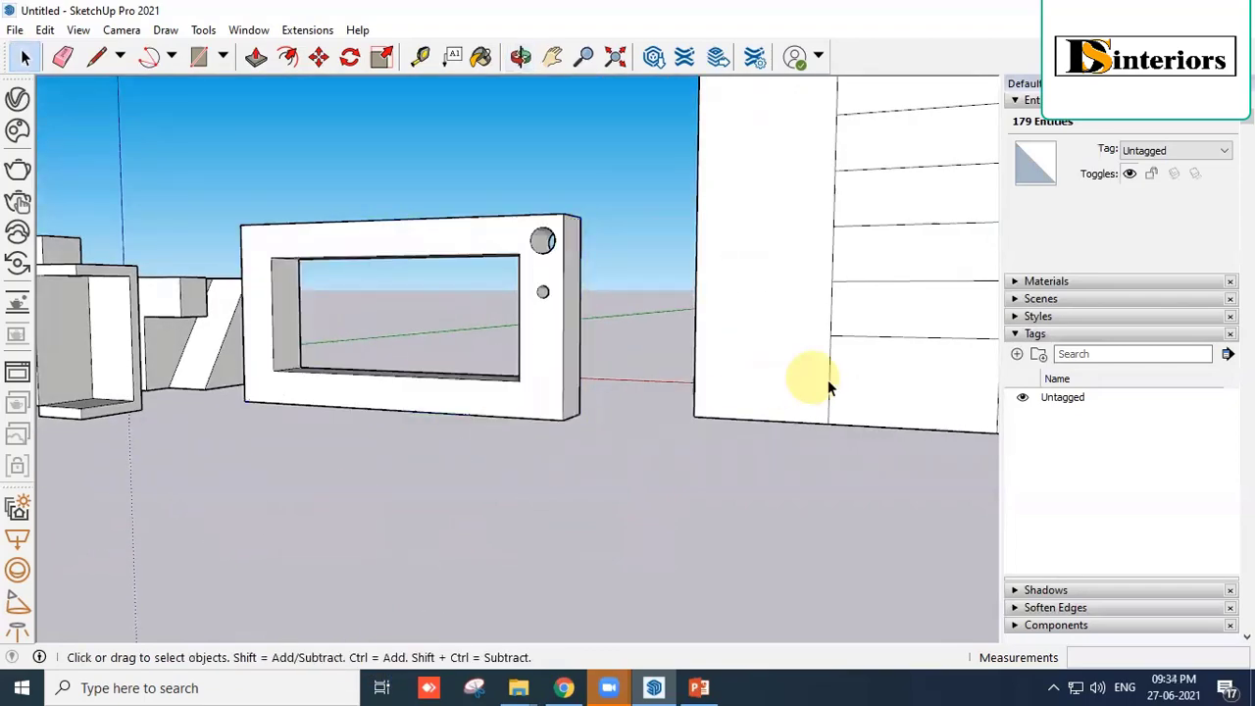
# Window-select the loose line beside the modelled blocks, and clear the selection.
pyautogui.moveTo(810, 379); pyautogui.dragTo(205, 242, button='middle')
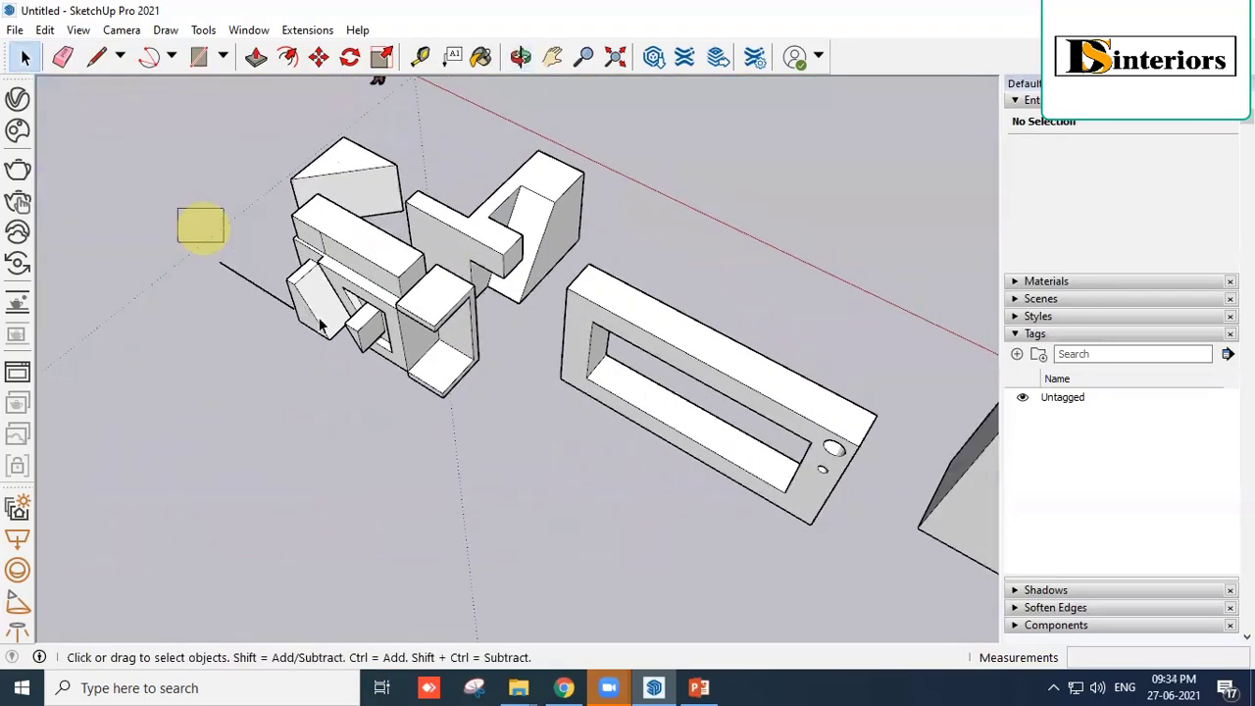
pyautogui.moveTo(178, 208); pyautogui.dragTo(314, 339)
pyautogui.scroll(3, 210, 364)
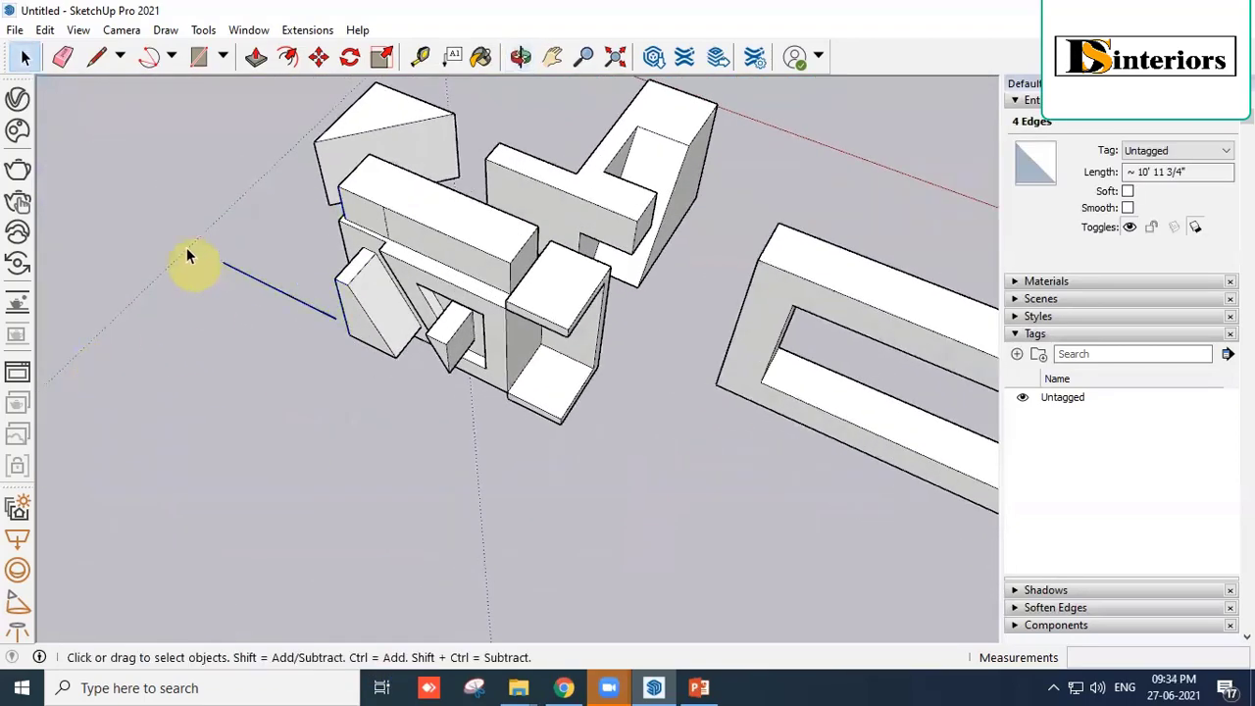
pyautogui.moveTo(183, 219); pyautogui.dragTo(344, 389)
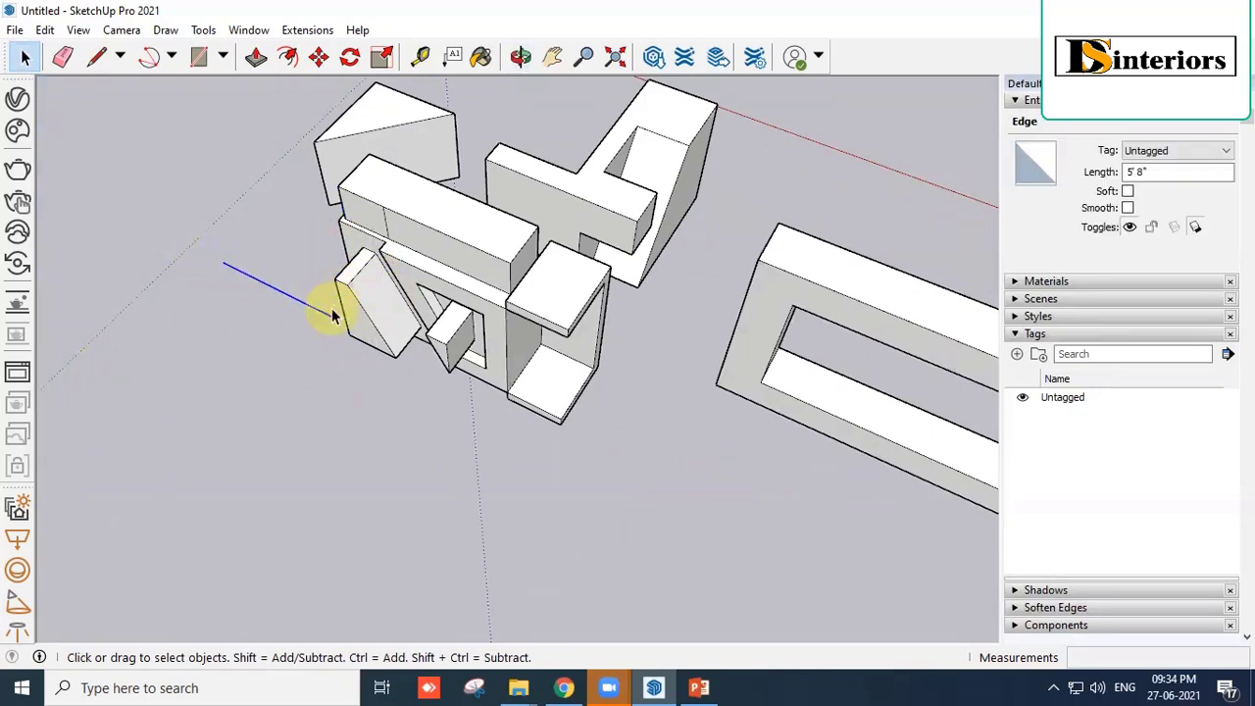
pyautogui.click(604, 619)
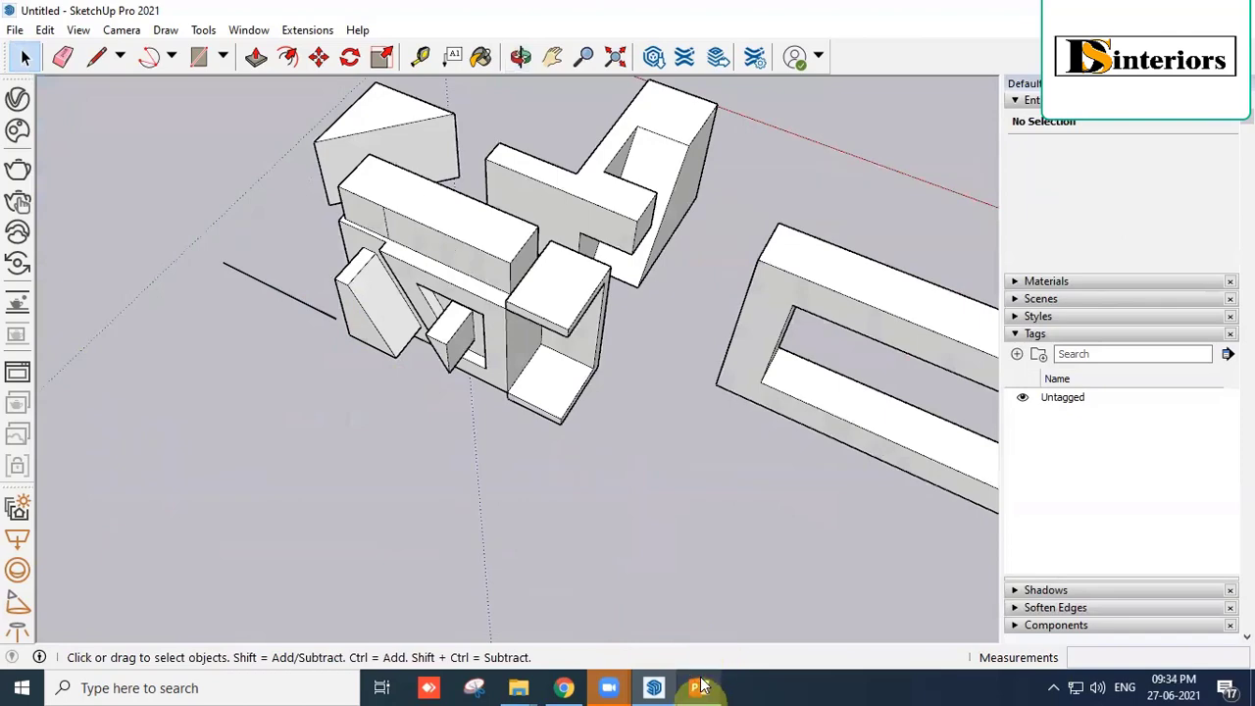
# Check the PowerPoint slide, return to SketchUp and window-select the entire framed slab, checking it from other angles.
pyautogui.click(698, 687)
pyautogui.hotkey('alt', 'Tab')
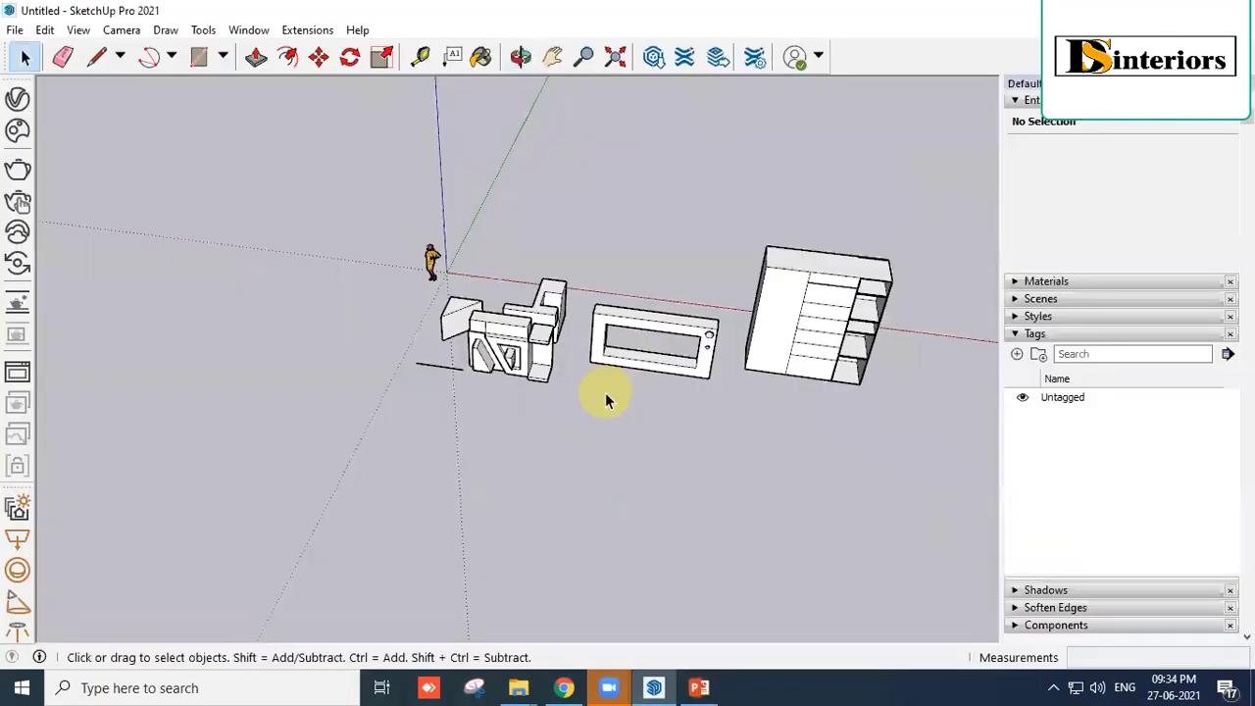
pyautogui.scroll(3, 602, 398)
pyautogui.moveTo(608, 398)
pyautogui.mouseDown(button='middle')
pyautogui.moveTo(575, 426)
pyautogui.moveTo(643, 339)
pyautogui.moveTo(745, 299)
pyautogui.mouseUp(button='middle')
pyautogui.scroll(3, 608, 288)
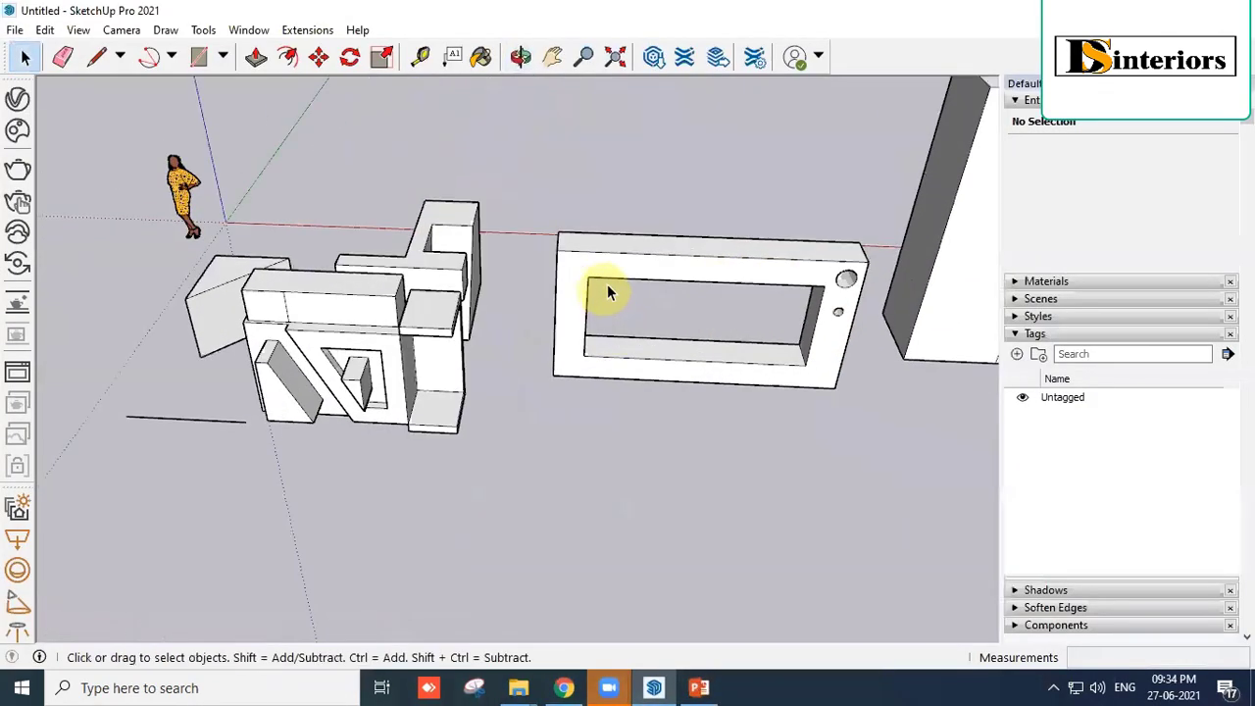
pyautogui.moveTo(524, 151)
pyautogui.mouseDown()
pyautogui.moveTo(694, 330)
pyautogui.moveTo(906, 437)
pyautogui.mouseUp()
pyautogui.moveTo(897, 437)
pyautogui.mouseDown(button='middle')
pyautogui.moveTo(590, 421)
pyautogui.moveTo(471, 285)
pyautogui.mouseUp(button='middle')
pyautogui.scroll(-3, 477, 281)
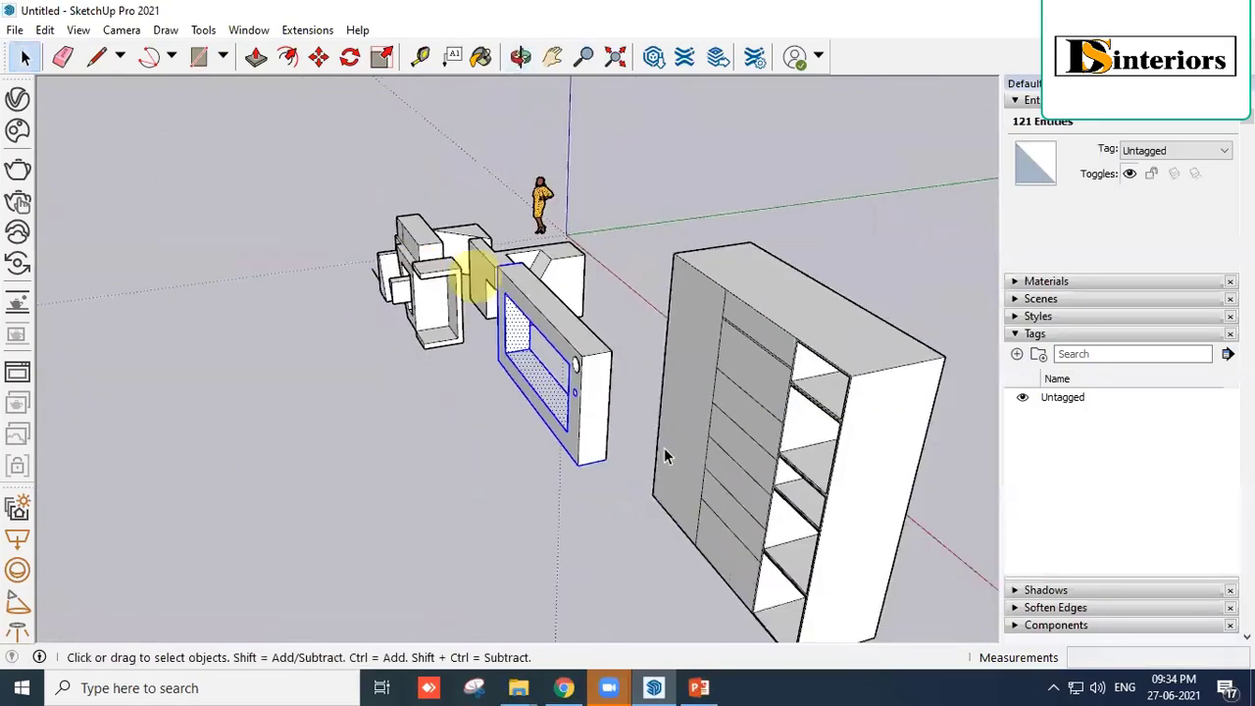
pyautogui.moveTo(666, 451); pyautogui.dragTo(1059, 484, button='middle')
pyautogui.moveTo(373, 243)
pyautogui.mouseDown()
pyautogui.moveTo(484, 416)
pyautogui.moveTo(647, 462)
pyautogui.mouseUp()
pyautogui.scroll(3, 533, 435)
pyautogui.moveTo(532, 434); pyautogui.dragTo(461, 421, button='middle')
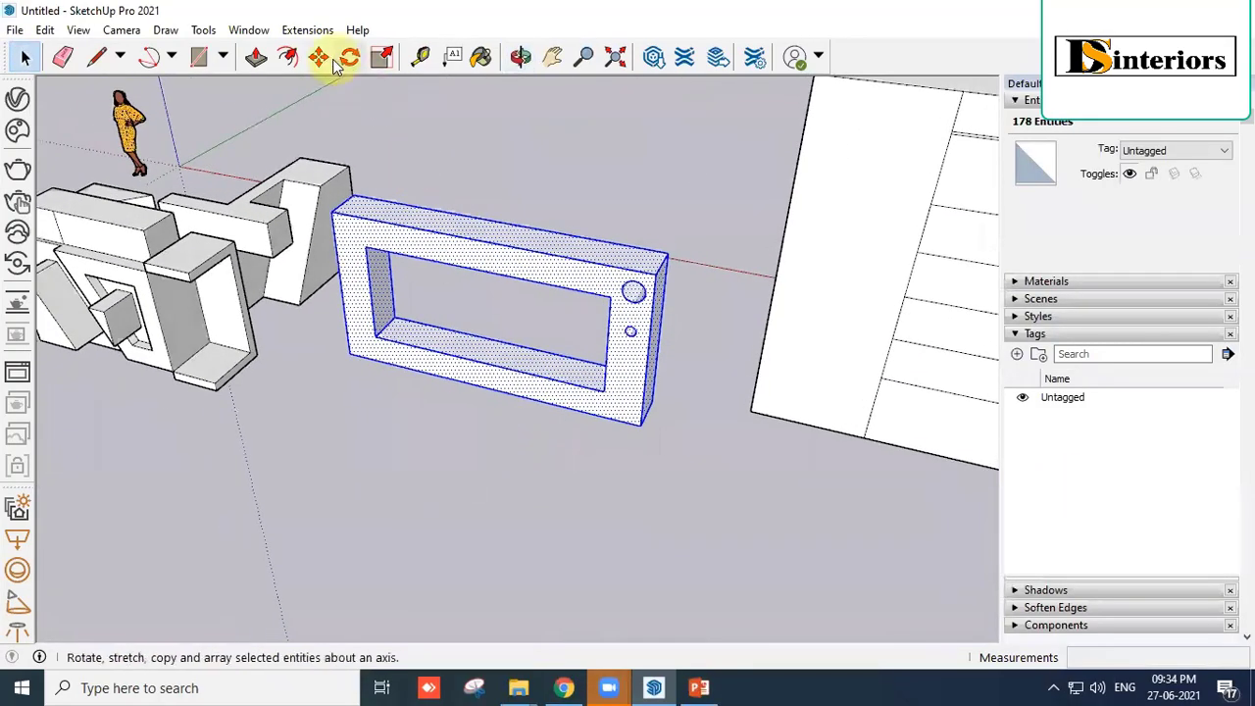
# Move the selected framed slab about 4' 5" forward along the green axis, move it back toward the red axis, and deselect it.
pyautogui.click(318, 55)
pyautogui.moveTo(613, 445); pyautogui.dragTo(611, 476, button='middle')
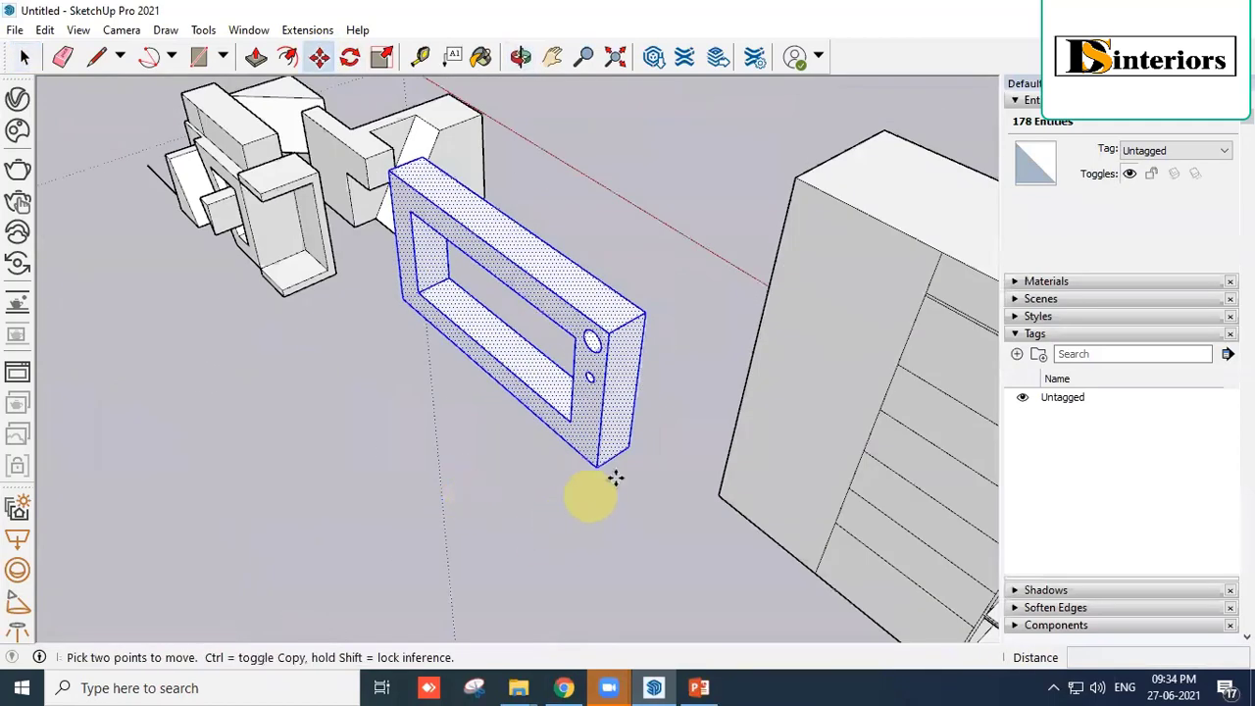
pyautogui.click(638, 446)
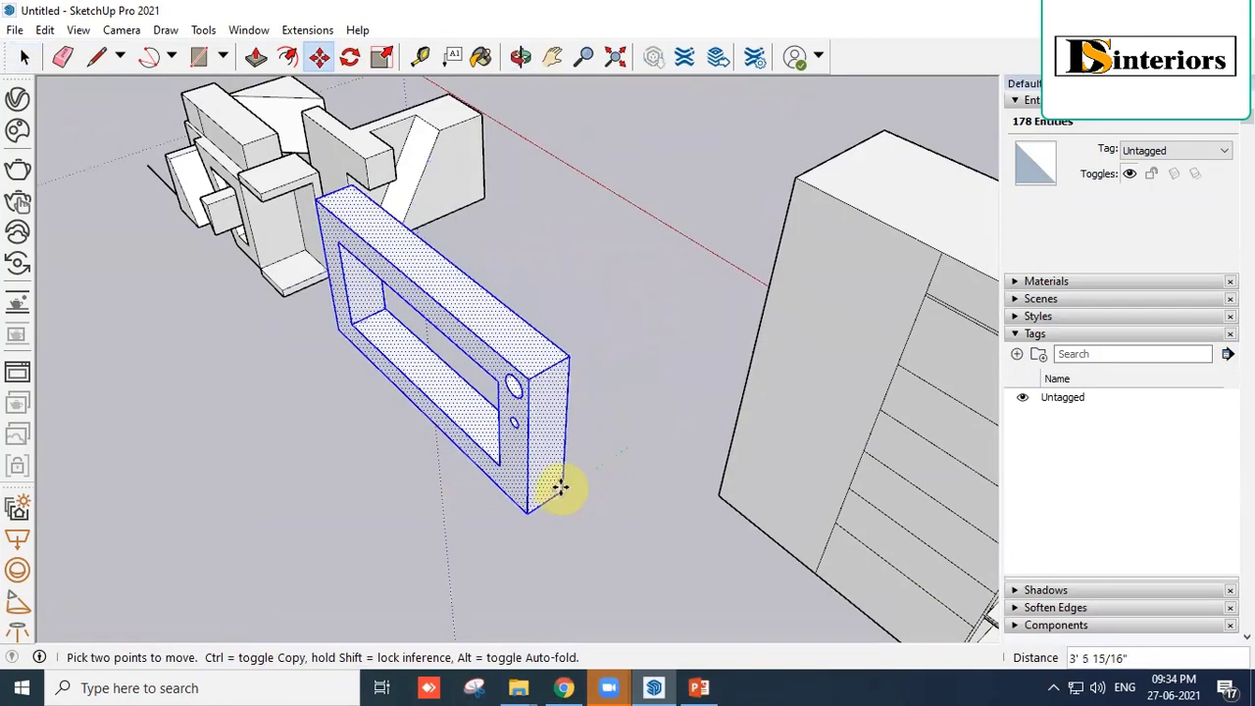
pyautogui.click(547, 505)
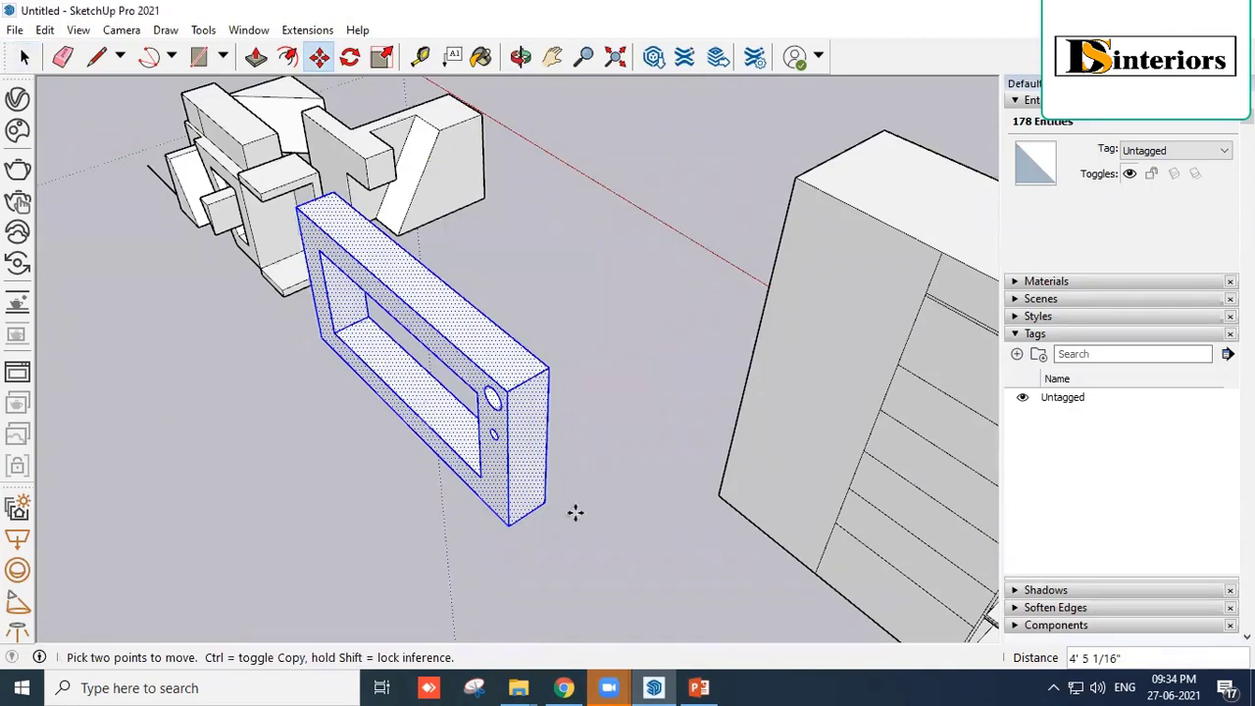
pyautogui.scroll(-3, 555, 493)
pyautogui.click(556, 488)
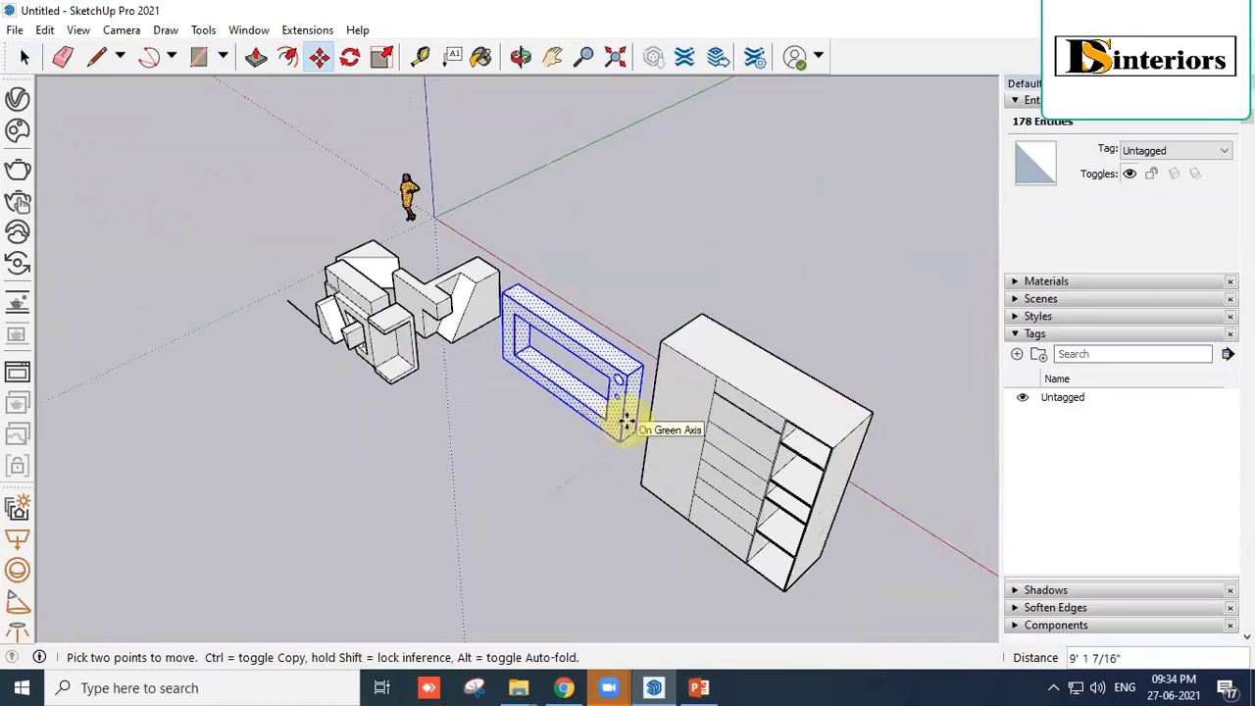
pyautogui.moveTo(389, 487); pyautogui.dragTo(228, 321, button='middle')
pyautogui.click(24, 57)
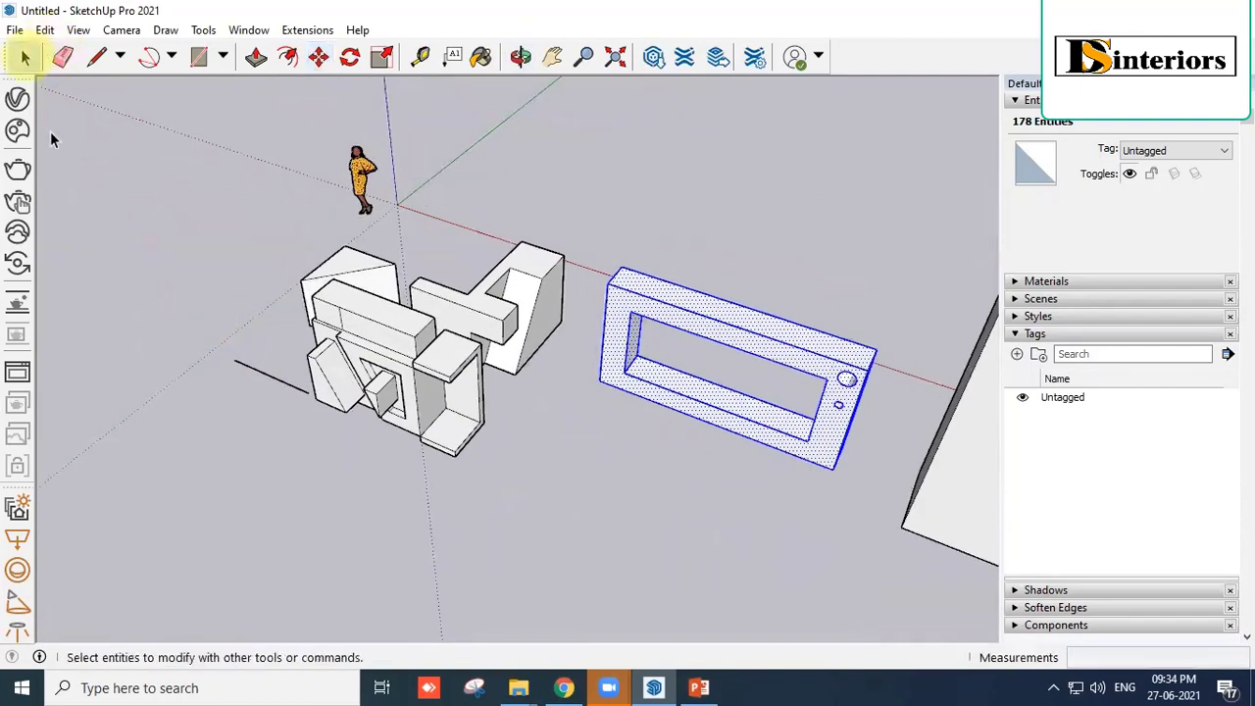
pyautogui.click(117, 298)
# Window-select the separate triangular block beside the joined blocks.
pyautogui.moveTo(422, 365); pyautogui.dragTo(216, 485, button='middle')
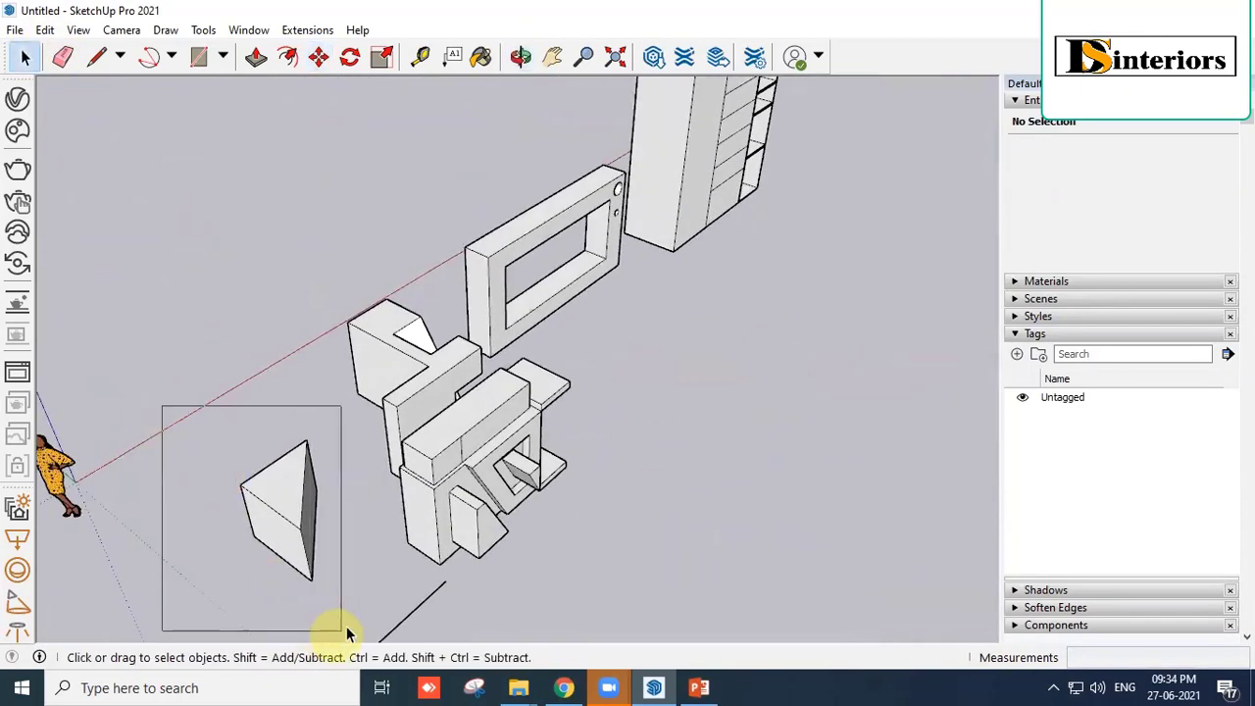
pyautogui.moveTo(162, 405); pyautogui.dragTo(346, 632)
pyautogui.moveTo(347, 632); pyautogui.dragTo(364, 176, button='middle')
# Move the selected triangular block by its bottom corner onto the top box of the joined blocks.
pyautogui.click(319, 56)
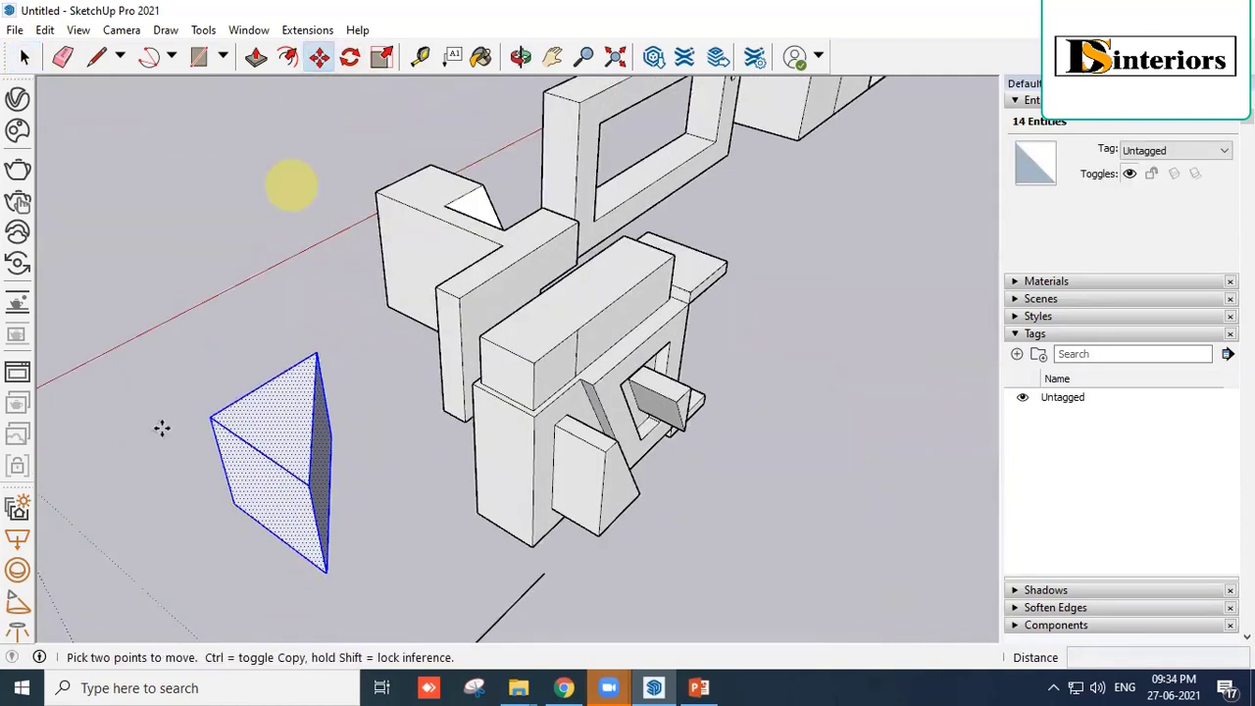
pyautogui.click(235, 510)
pyautogui.moveTo(249, 524); pyautogui.dragTo(249, 523, button='middle')
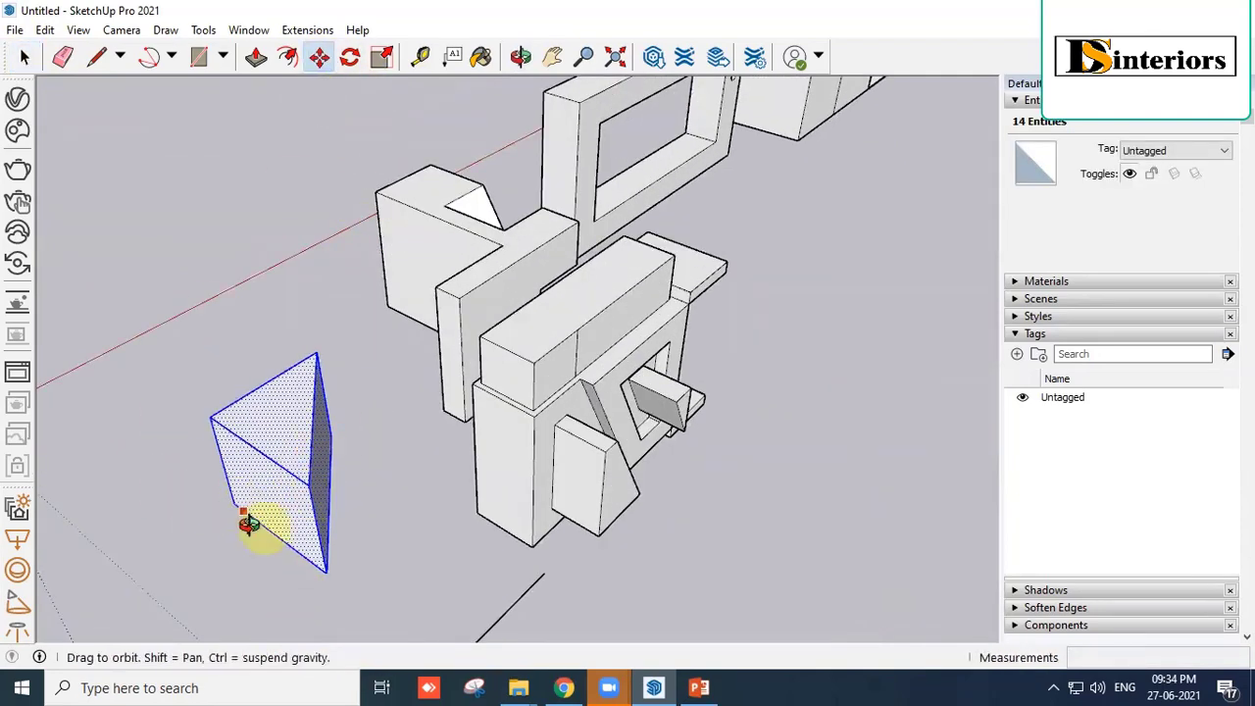
pyautogui.moveTo(320, 478); pyautogui.dragTo(325, 478, button='middle')
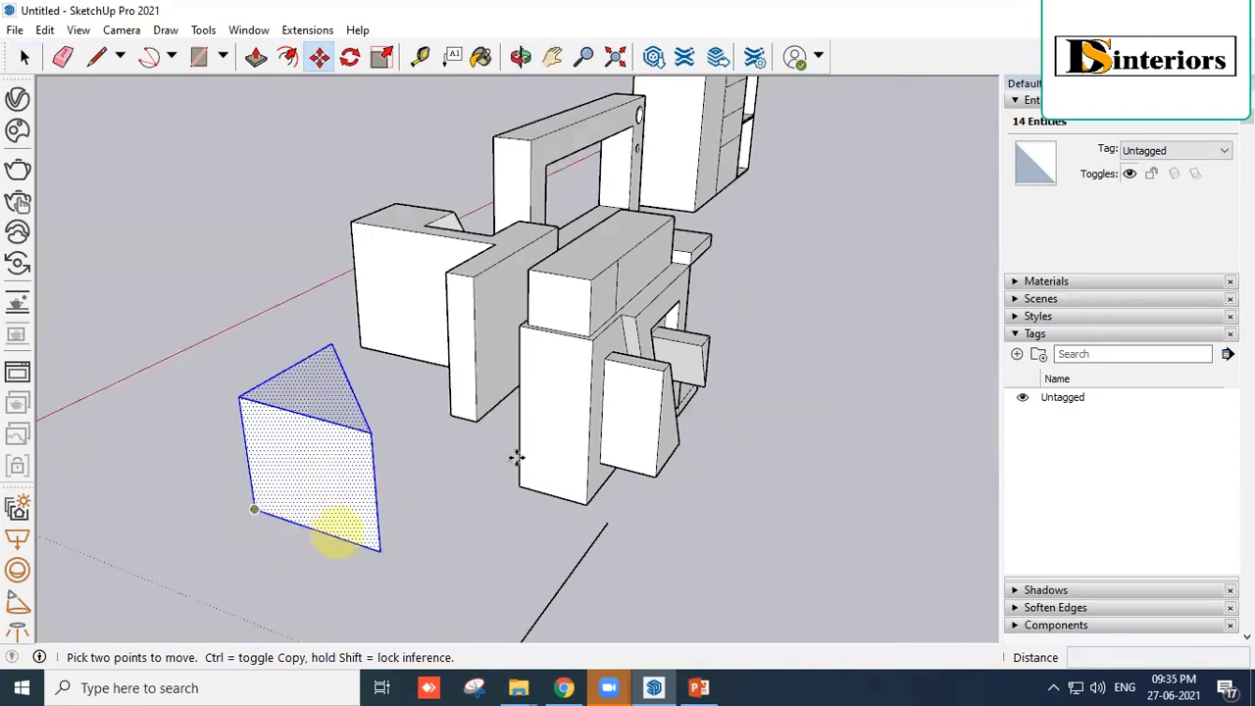
pyautogui.click(254, 509)
pyautogui.scroll(4, 578, 246)
pyautogui.moveTo(534, 233); pyautogui.dragTo(748, 368, button='middle')
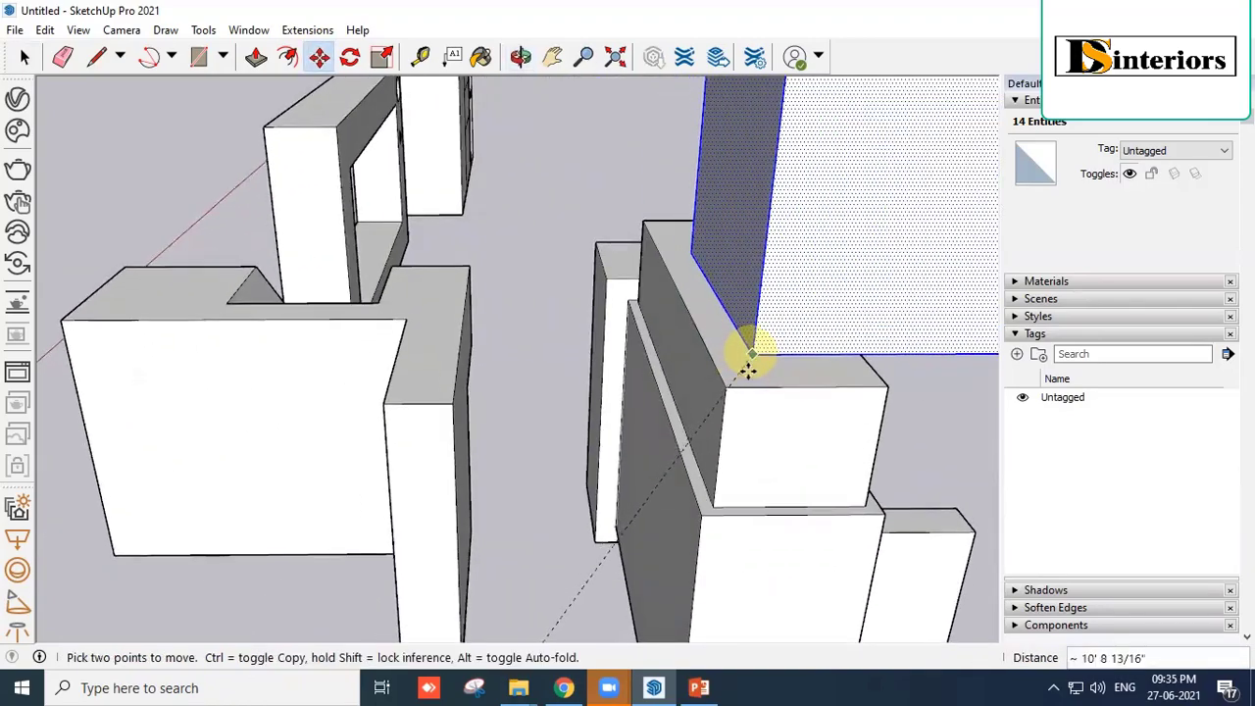
pyautogui.scroll(-5, 434, 415)
pyautogui.moveTo(778, 465); pyautogui.dragTo(284, 407, button='middle')
pyautogui.scroll(3, 225, 213)
pyautogui.moveTo(521, 372); pyautogui.dragTo(402, 377, button='middle')
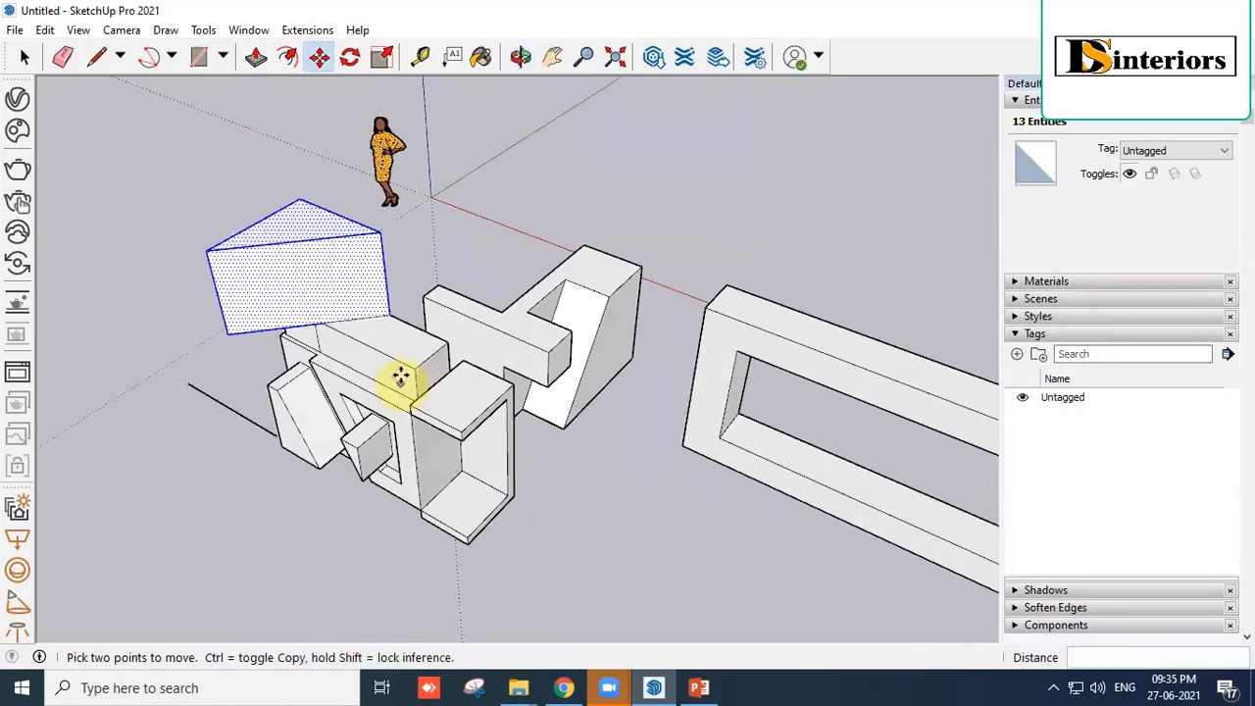
# Move the triangular block again by its bottom corner, away from the joined blocks, and clear the selection.
pyautogui.click(389, 316)
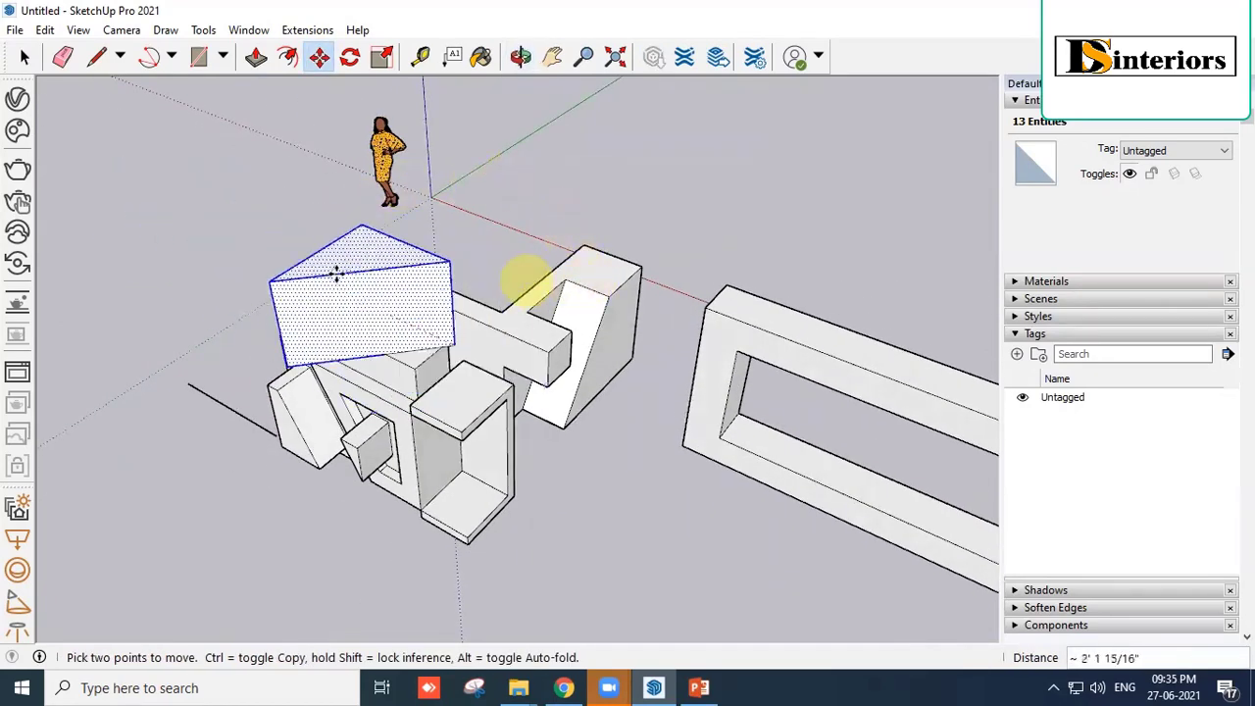
pyautogui.moveTo(225, 246); pyautogui.dragTo(863, 187, button='middle')
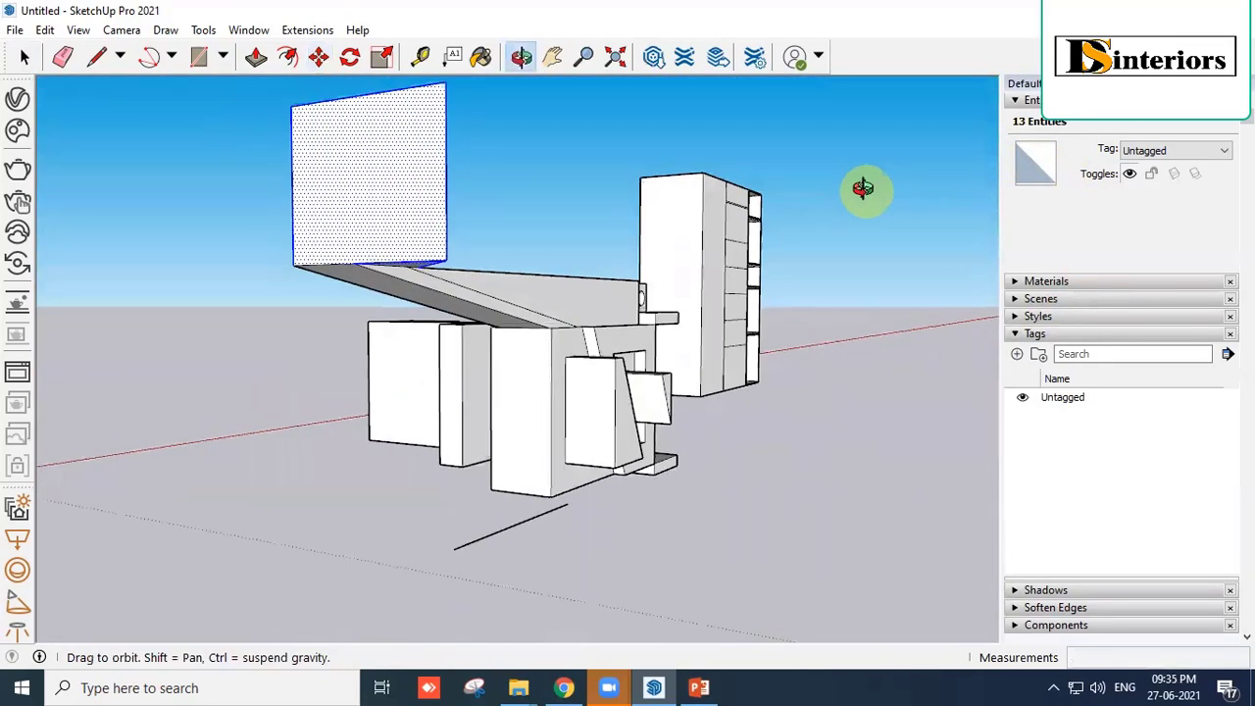
pyautogui.scroll(-4, 602, 292)
pyautogui.click(26, 57)
pyautogui.click(199, 138)
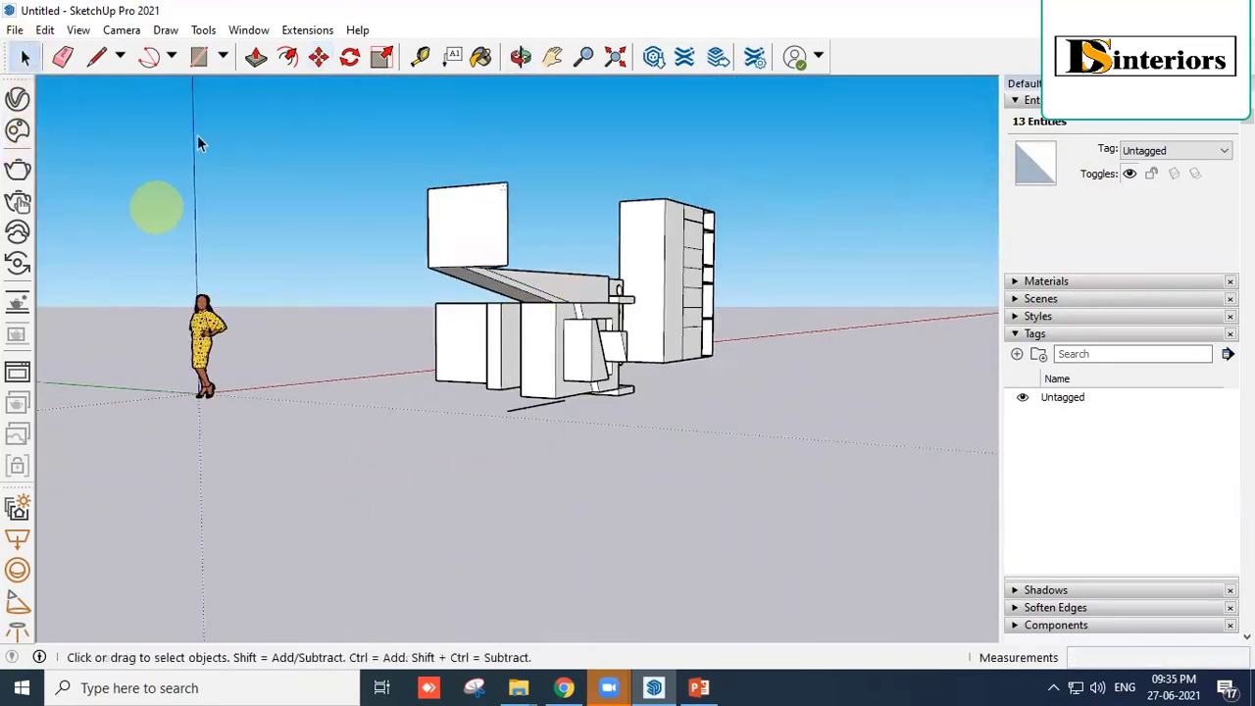
# Draw a large ground rectangle about 14' 6" by 11' 10" in front of the framed slab.
pyautogui.click(198, 56)
pyautogui.moveTo(429, 375); pyautogui.dragTo(589, 330, button='middle')
pyautogui.click(581, 343)
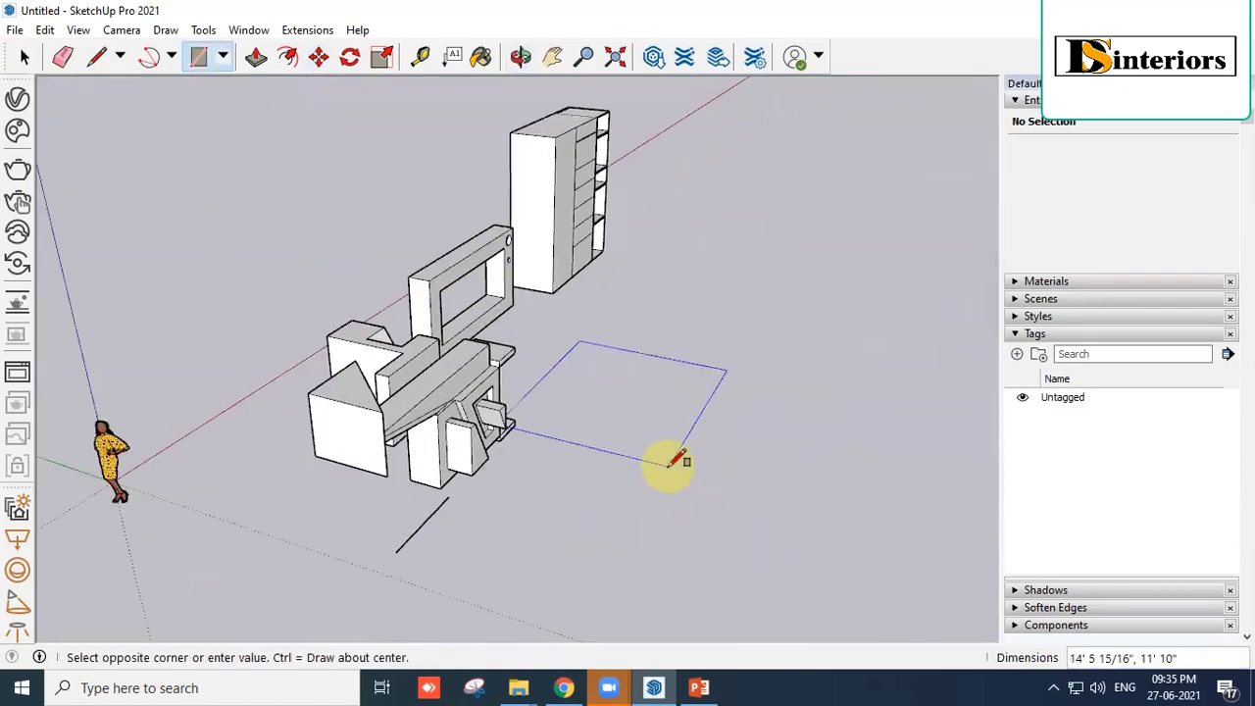
pyautogui.click(679, 459)
pyautogui.scroll(8, 686, 589)
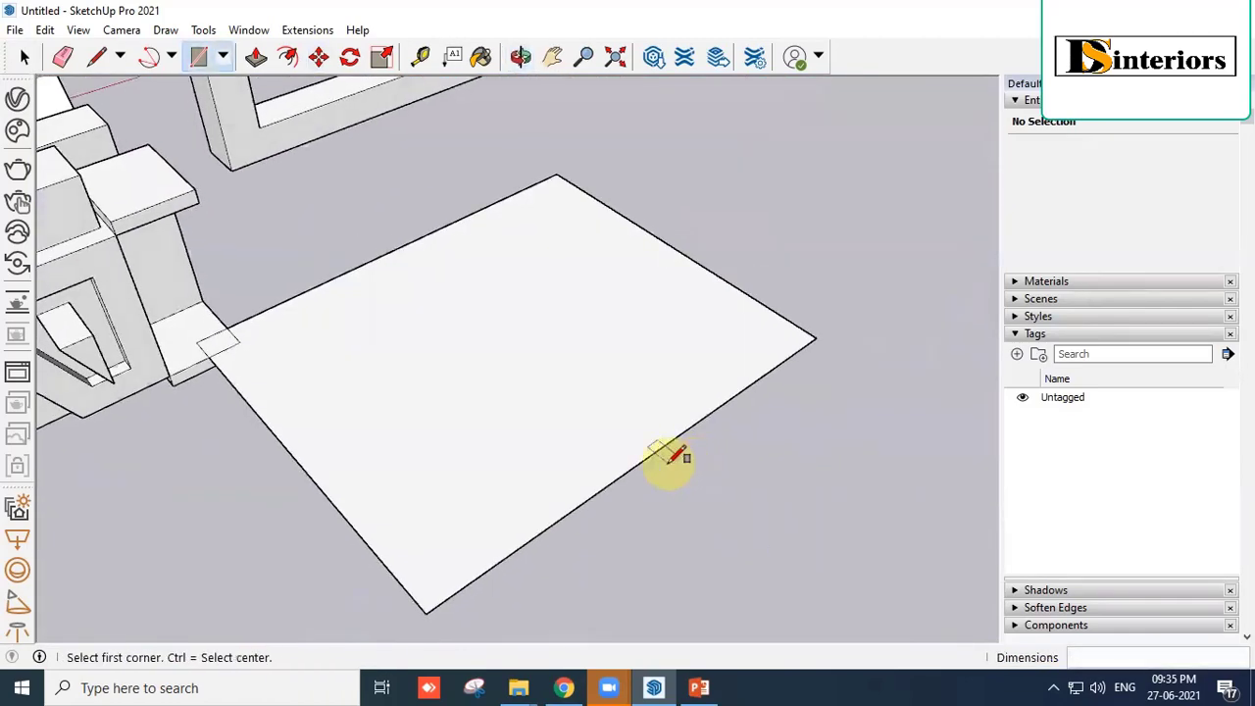
# Draw a small separate rectangle about 3' 8" by 4' 10" beside the large one.
pyautogui.click(96, 57)
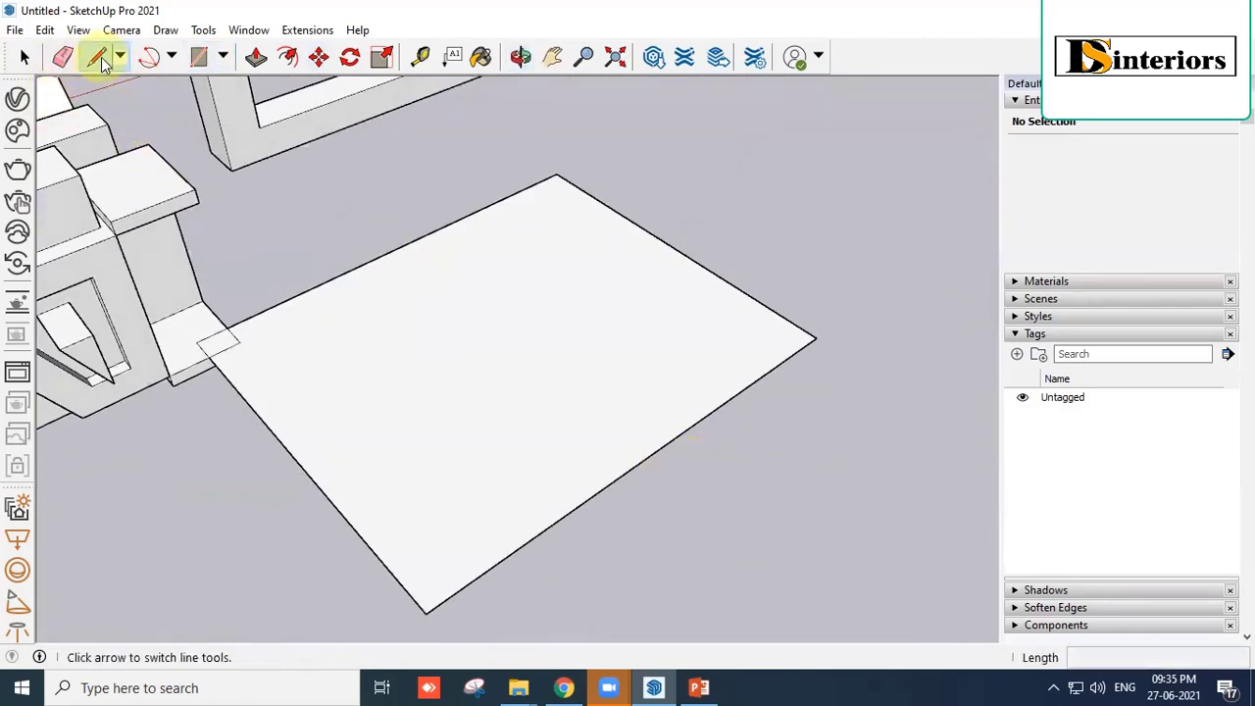
pyautogui.click(199, 59)
pyautogui.click(796, 169)
pyautogui.click(847, 267)
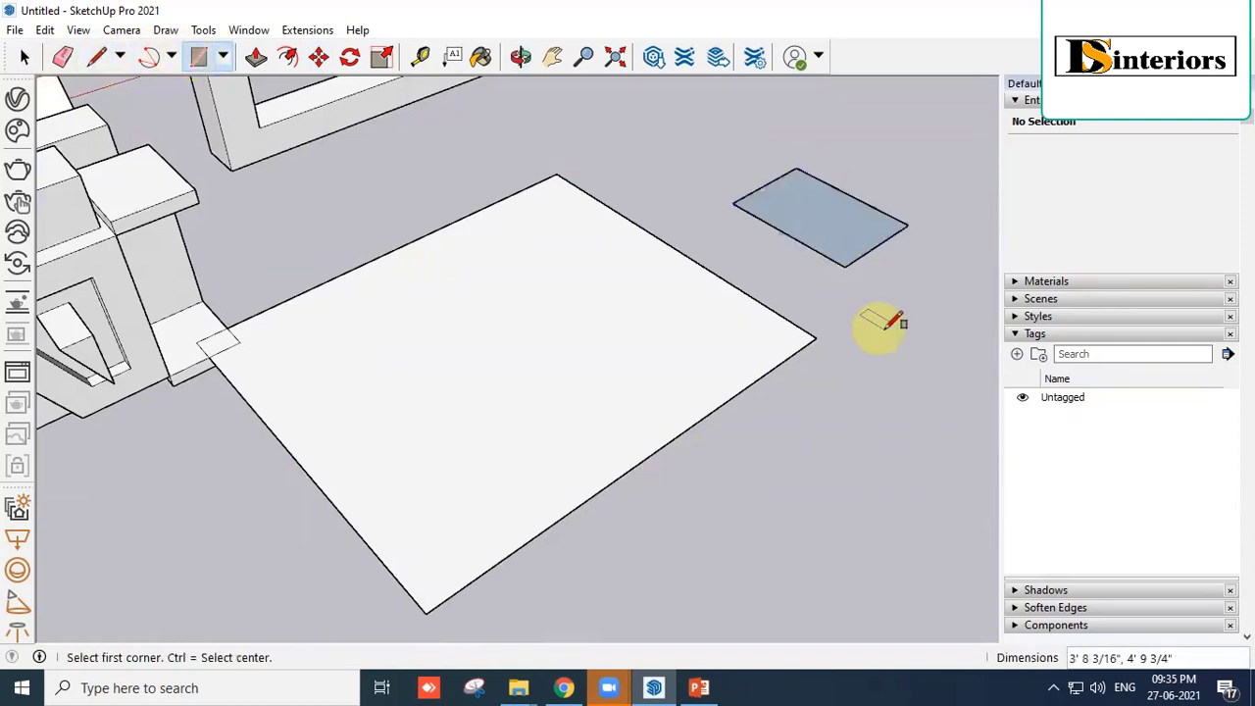
pyautogui.moveTo(881, 329); pyautogui.dragTo(900, 373, button='middle')
# Select the small rectangle's face and move it onto the large rectangle, with its corner on the front edge.
pyautogui.click(24, 56)
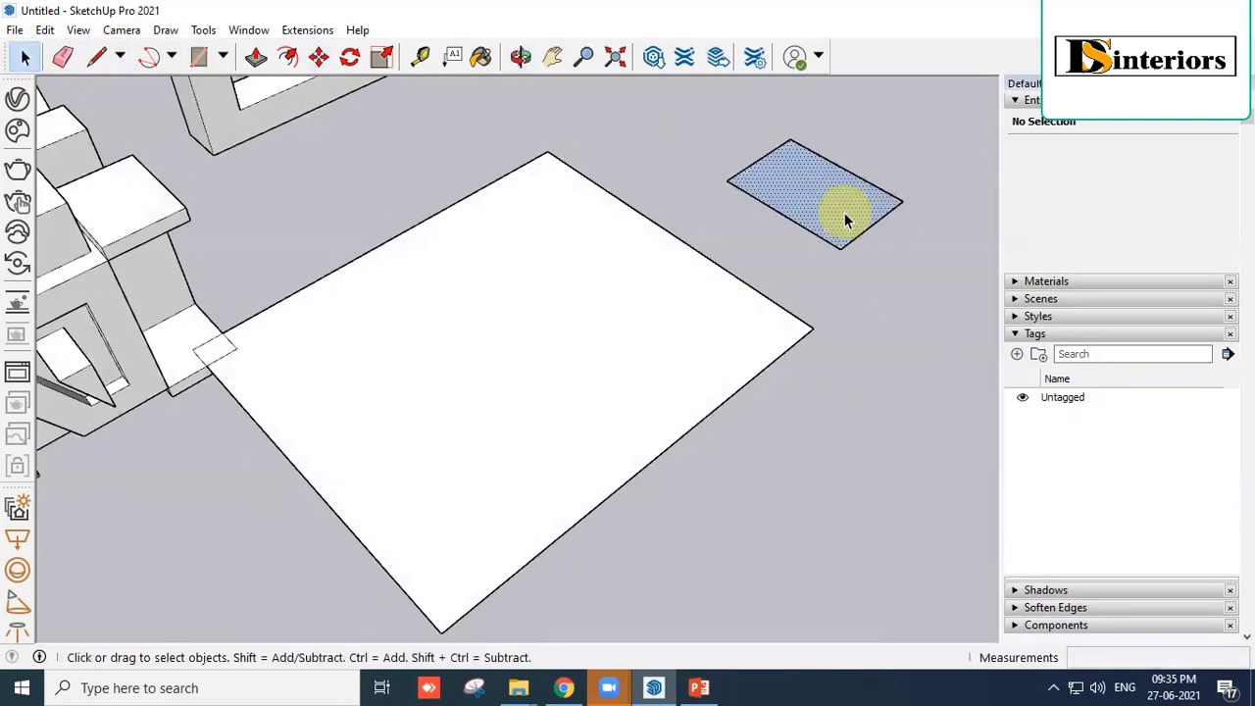
pyautogui.click(841, 210)
pyautogui.click(319, 57)
pyautogui.click(901, 197)
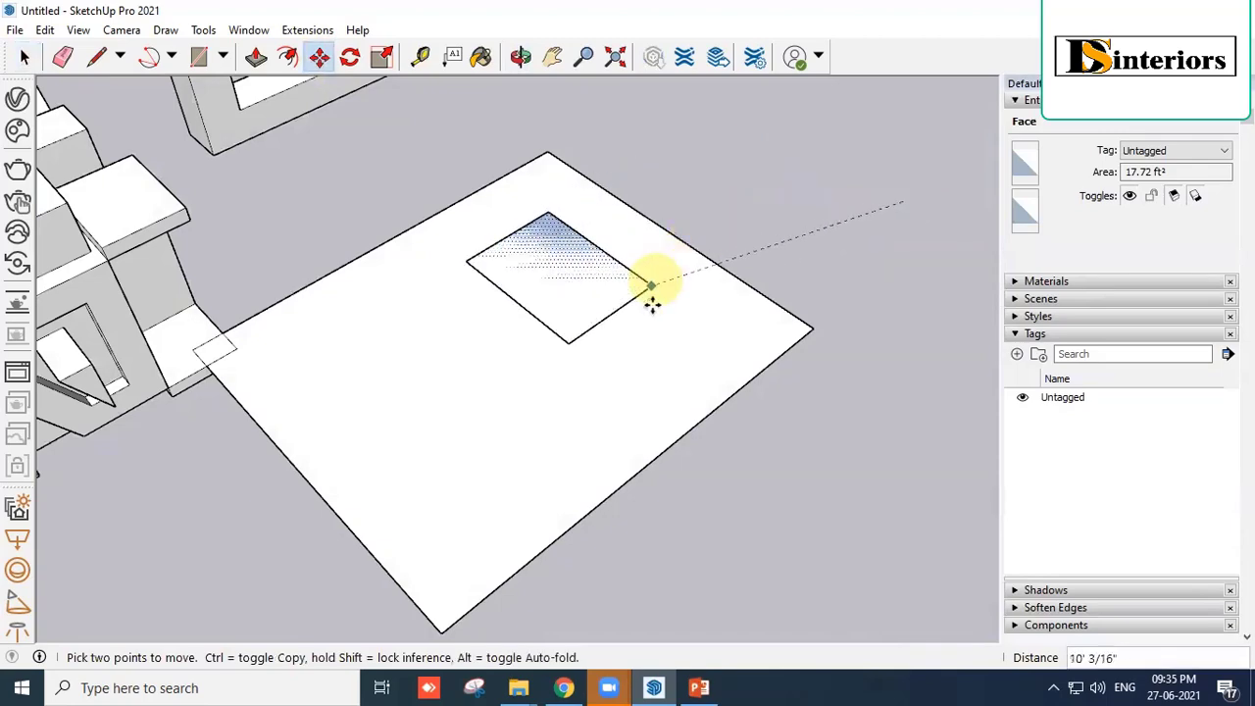
pyautogui.click(717, 417)
pyautogui.scroll(3, 728, 460)
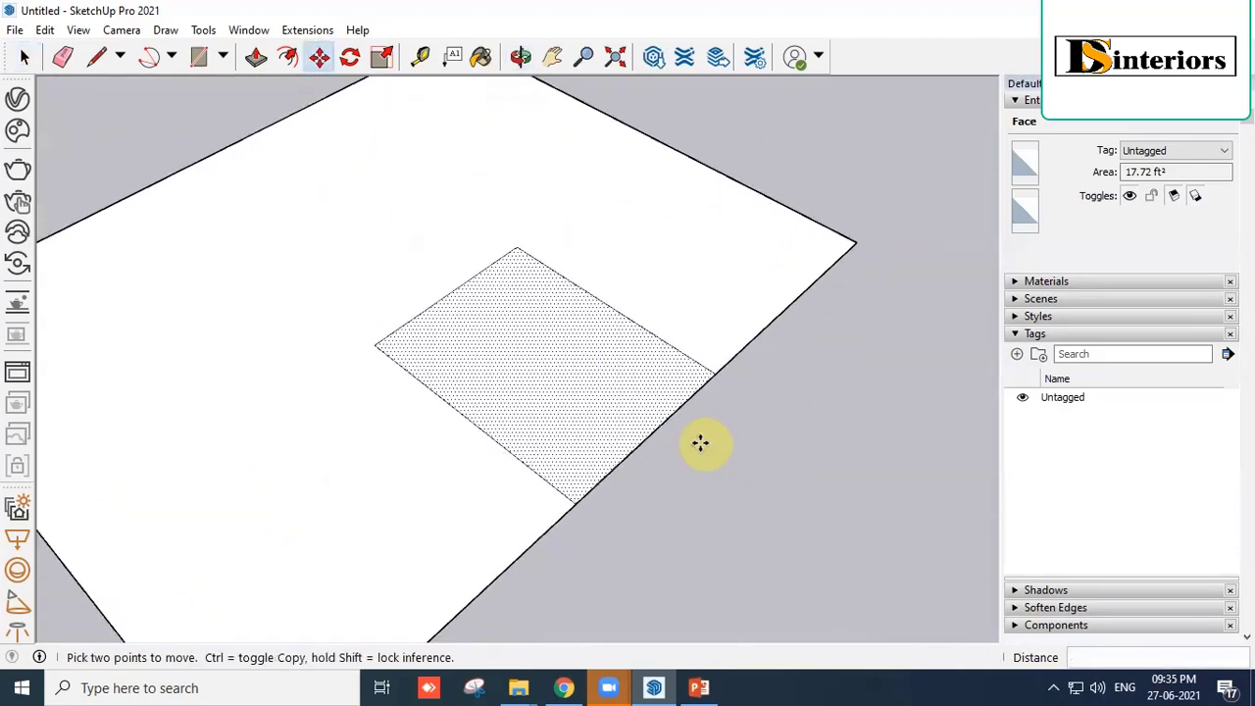
# Try to move the small face about 1' 4" along the green axis, out of the large rectangle.
pyautogui.click(717, 376)
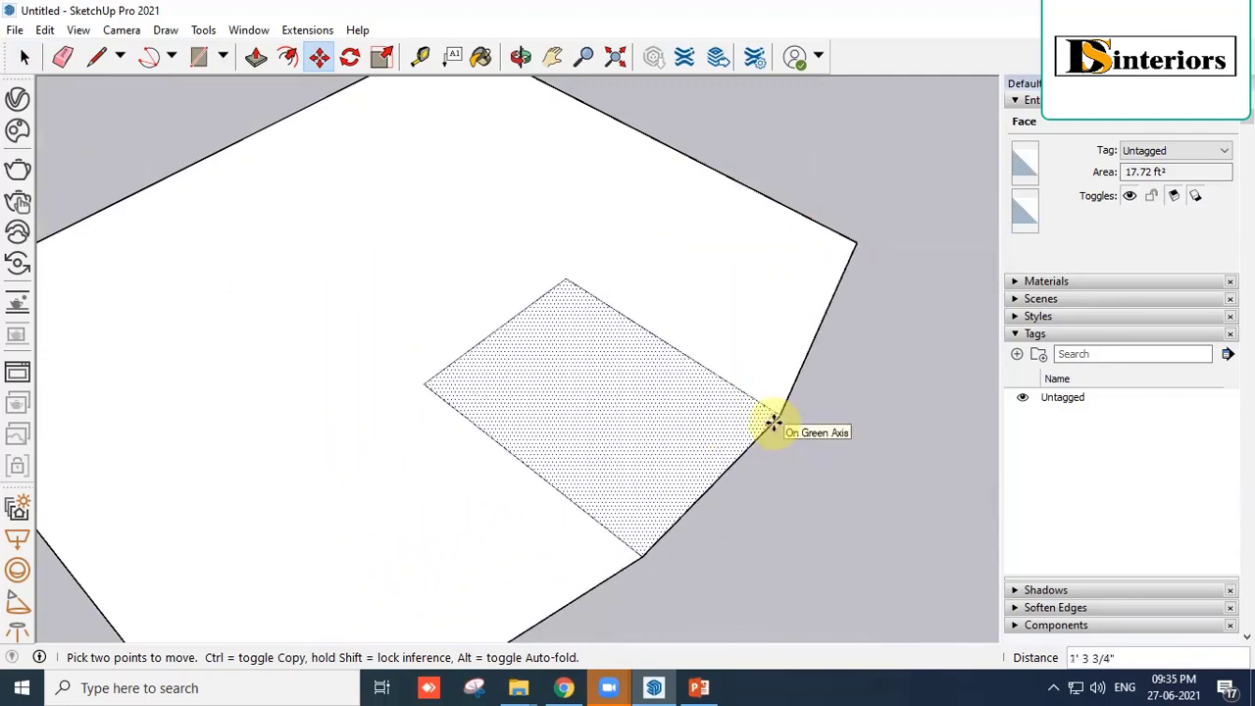
pyautogui.click(774, 423)
pyautogui.press('space')
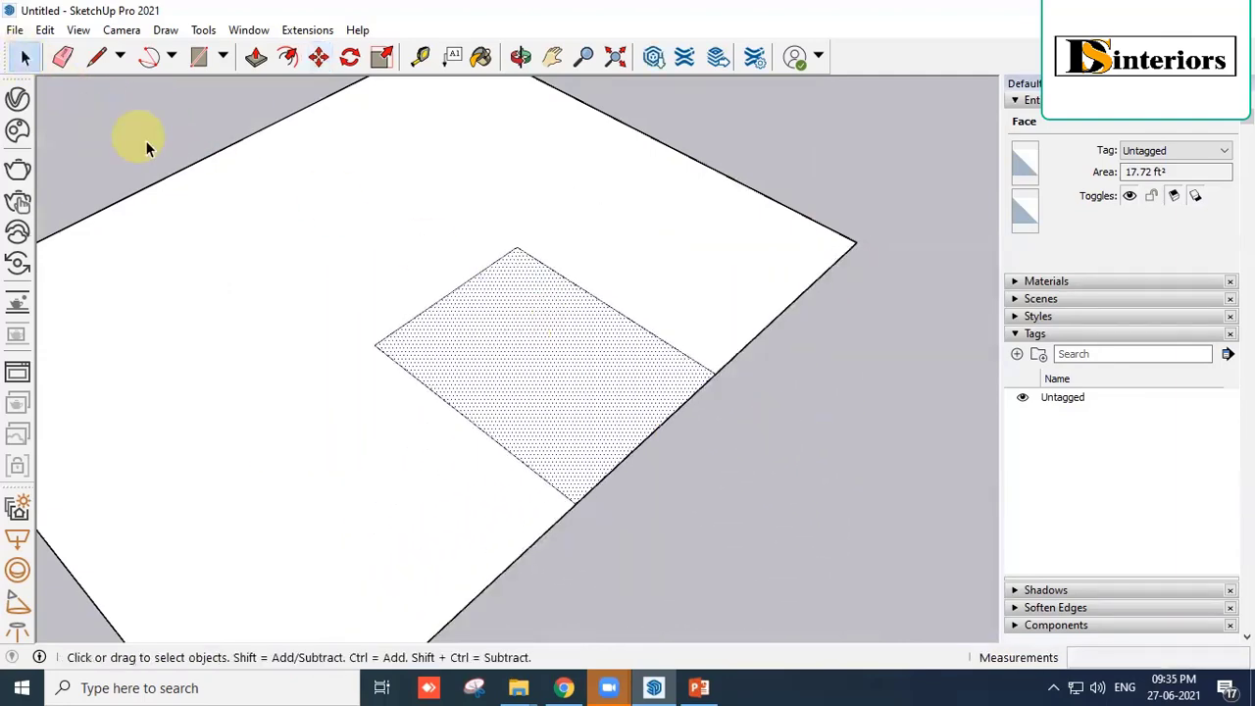
# Cross-select and delete both ground rectangles, including the edge left beside the joined blocks.
pyautogui.scroll(-3, 606, 371)
pyautogui.scroll(-3, 606, 371)
pyautogui.moveTo(676, 451); pyautogui.dragTo(546, 446, button='middle')
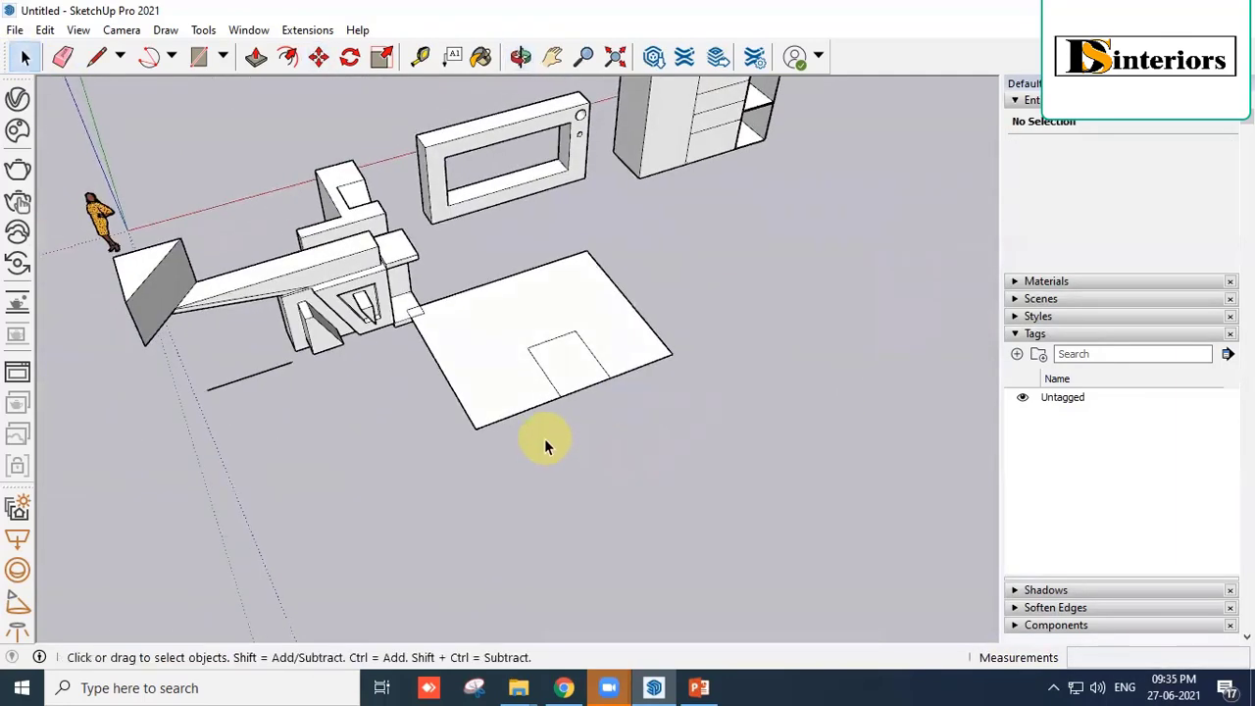
pyautogui.moveTo(689, 354); pyautogui.dragTo(575, 390, button='middle')
pyautogui.scroll(3, 574, 389)
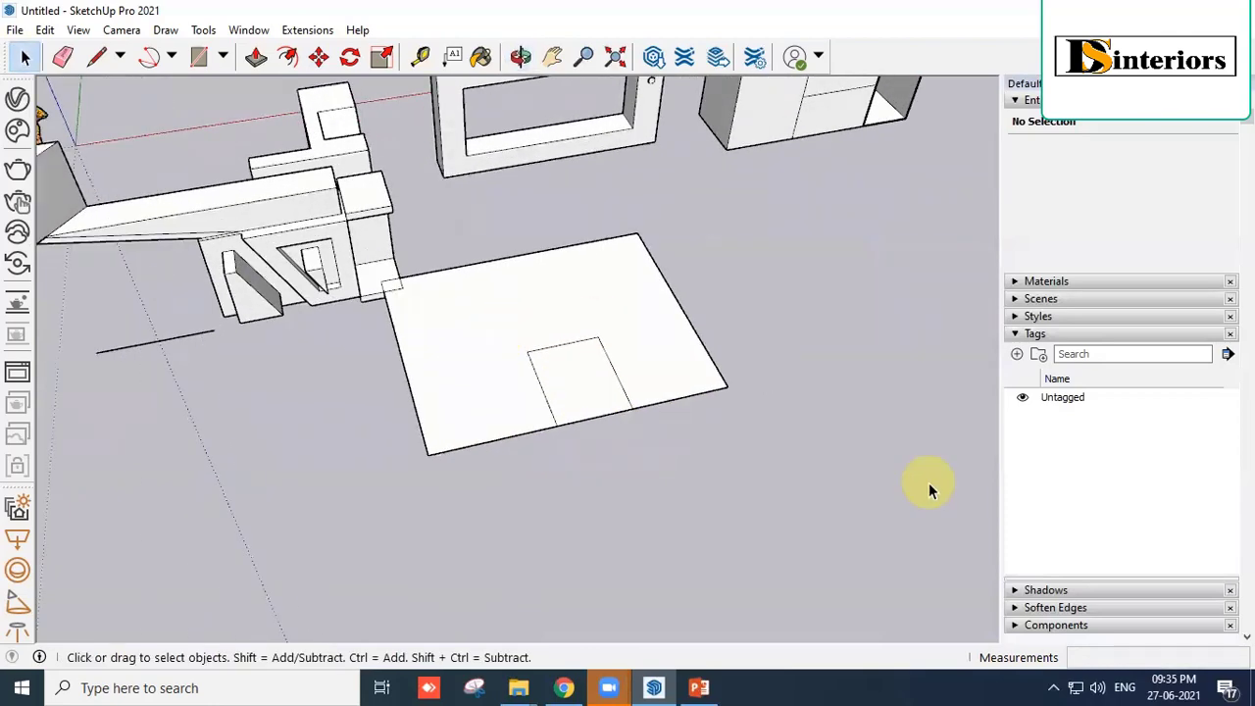
pyautogui.scroll(-1, 928, 483)
pyautogui.moveTo(917, 483); pyautogui.dragTo(429, 229)
pyautogui.press('Delete')
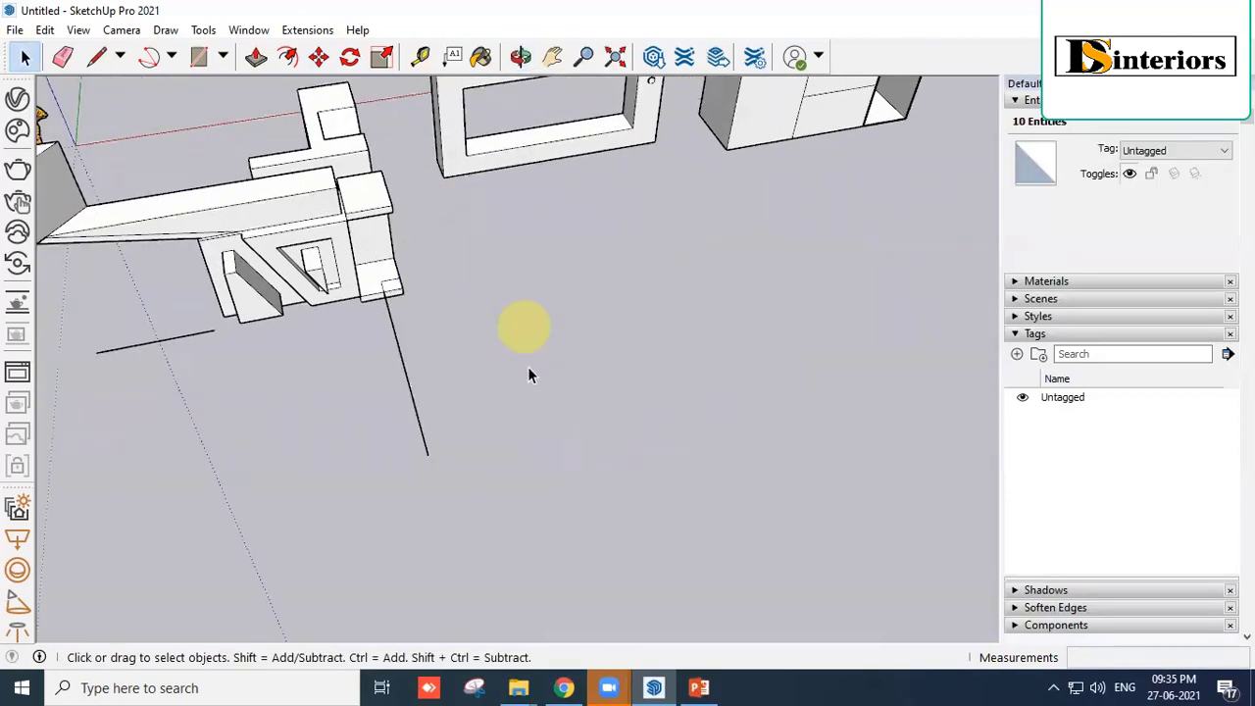
pyautogui.moveTo(501, 464); pyautogui.dragTo(349, 378)
pyautogui.press('Delete')
# Window-select the whole wardrobe and move it about 10' 7" forward along the green axis.
pyautogui.scroll(-3, 412, 364)
pyautogui.moveTo(658, 355); pyautogui.dragTo(225, 236, button='middle')
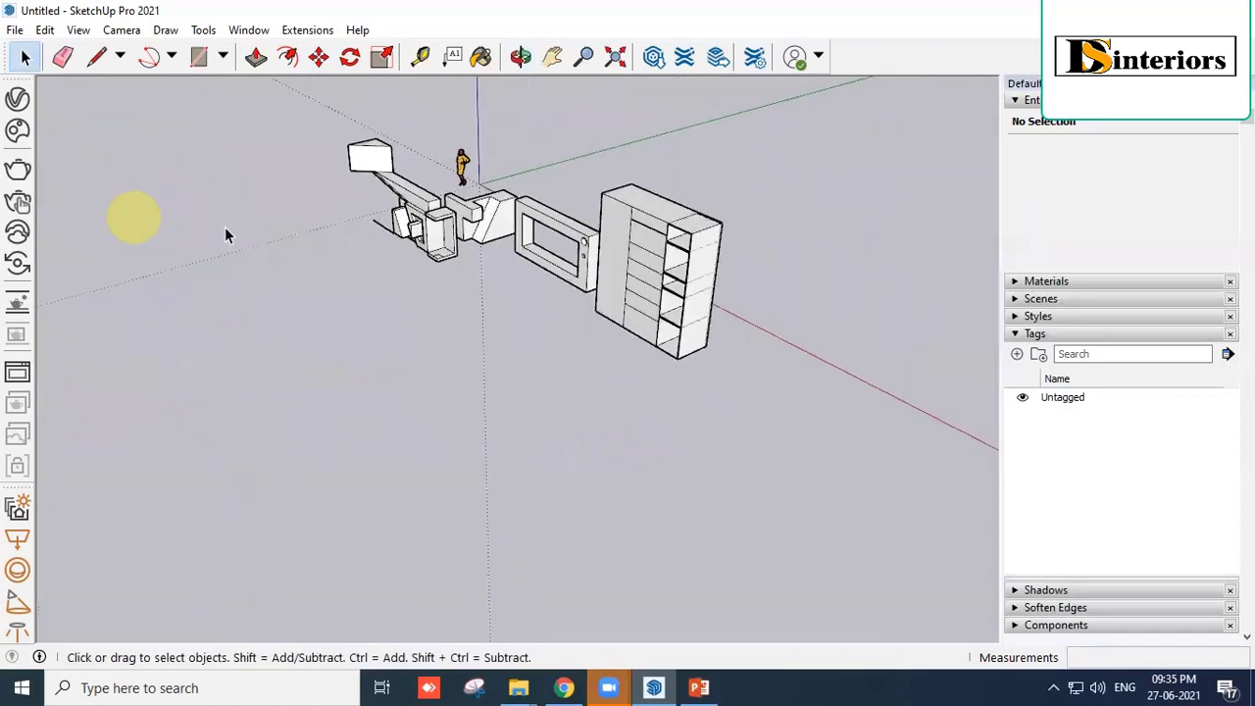
pyautogui.scroll(-2, 224, 235)
pyautogui.moveTo(576, 310); pyautogui.dragTo(546, 238, button='middle')
pyautogui.scroll(4, 513, 183)
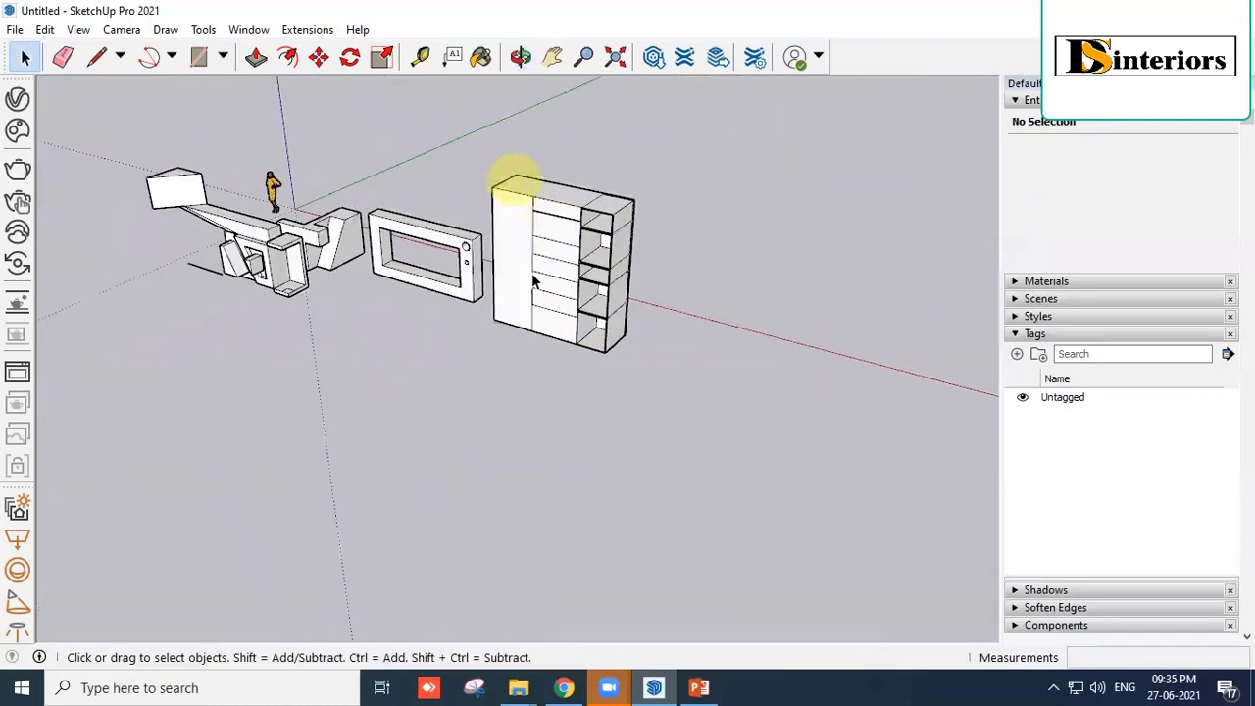
pyautogui.moveTo(480, 131); pyautogui.dragTo(701, 404)
pyautogui.moveTo(742, 381); pyautogui.dragTo(603, 402, button='middle')
pyautogui.scroll(4, 540, 282)
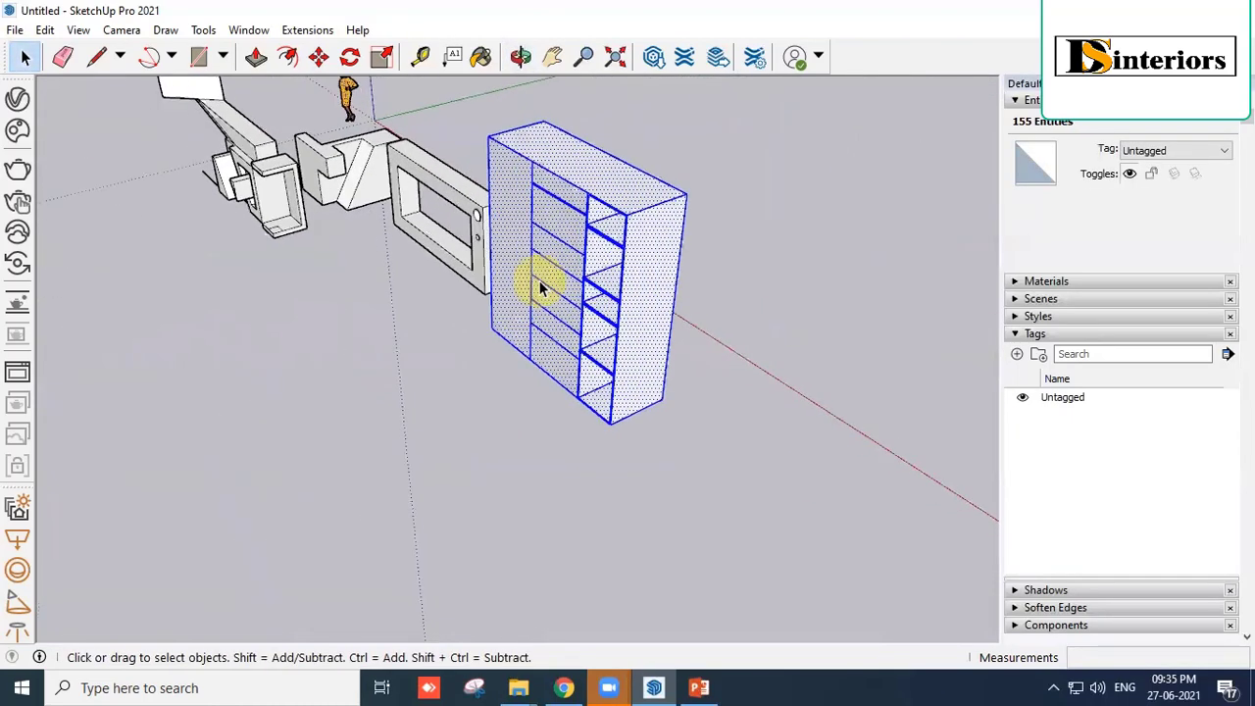
pyautogui.moveTo(595, 330); pyautogui.dragTo(727, 284, button='middle')
pyautogui.click(319, 56)
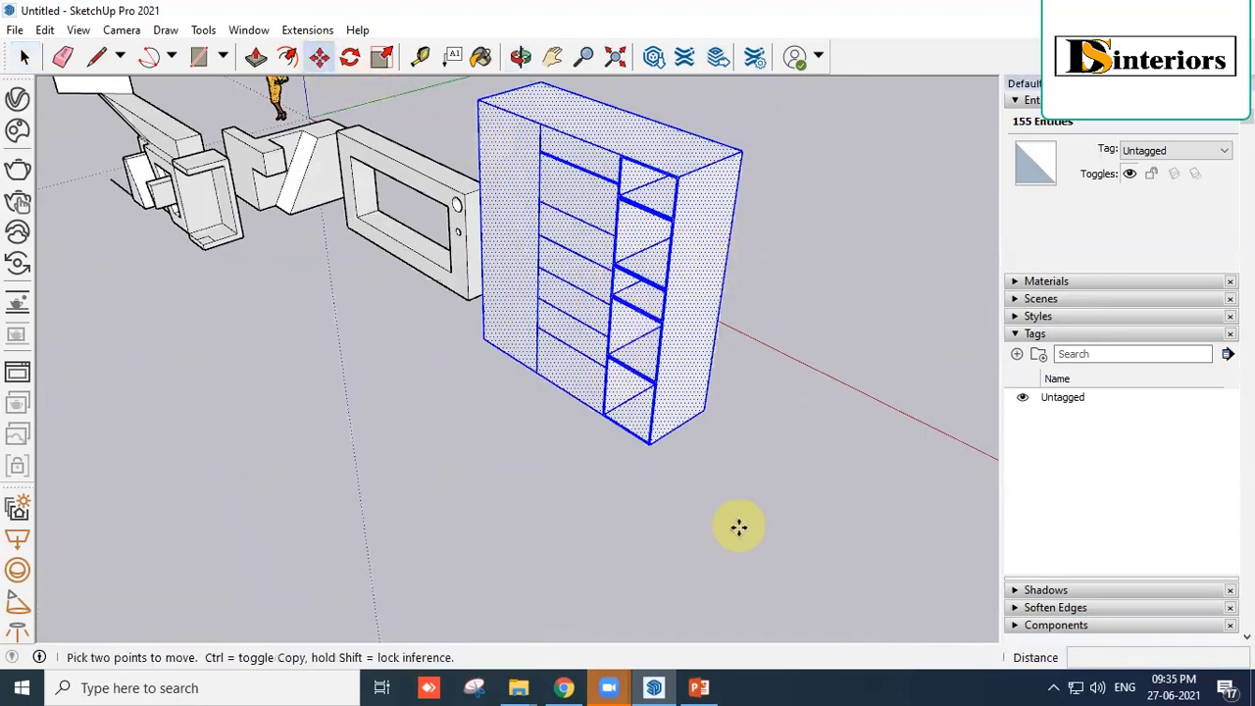
pyautogui.click(705, 416)
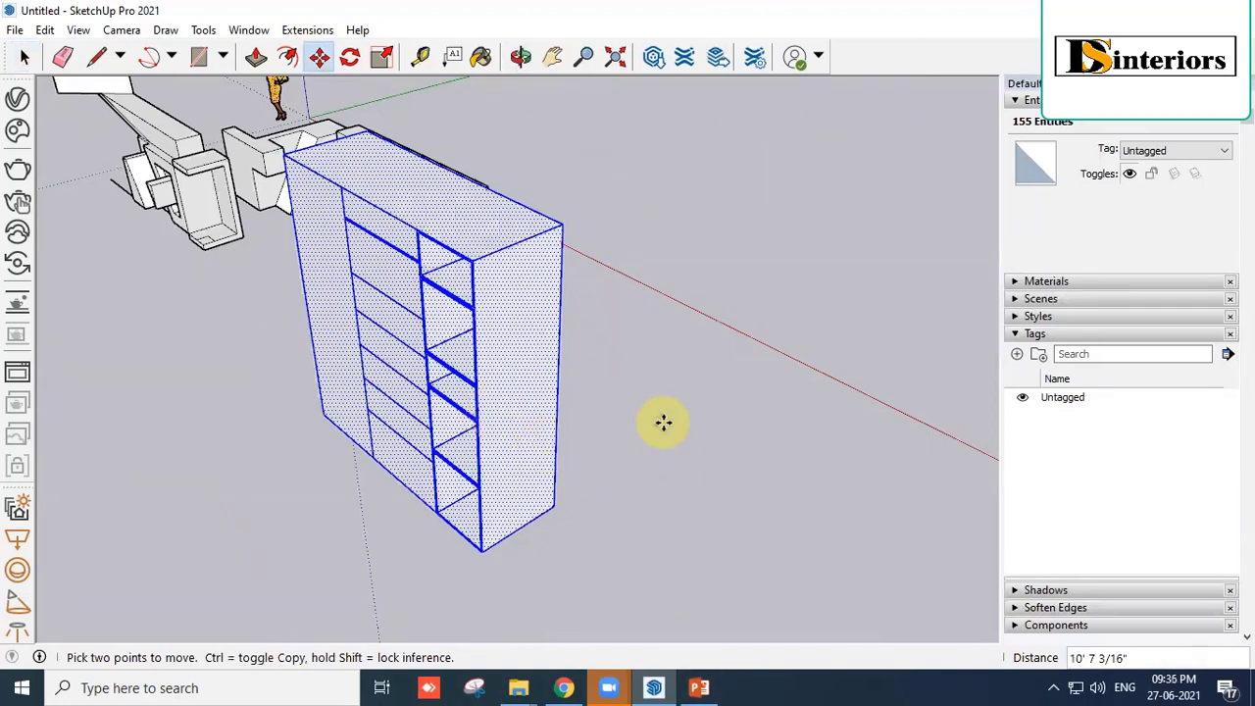
# Place a copy of the wardrobe about 8' 9" behind it along the green axis.
pyautogui.press('ctrl')
pyautogui.click(555, 506)
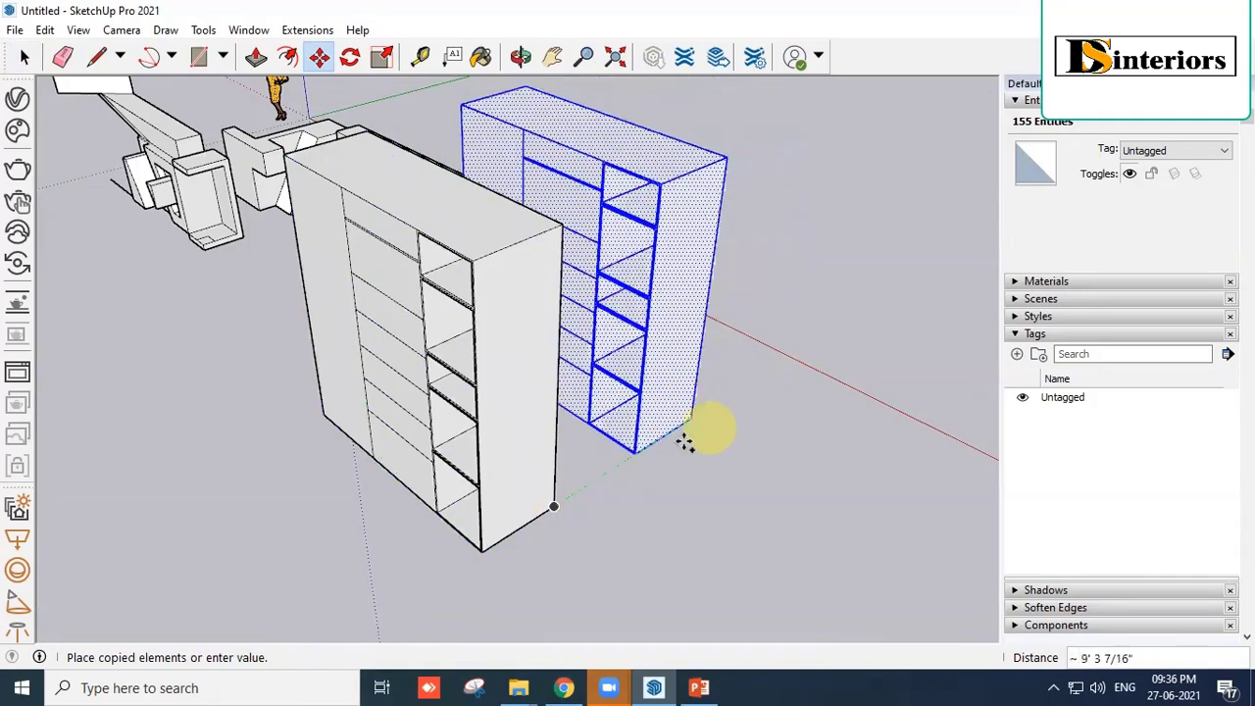
pyautogui.click(598, 449)
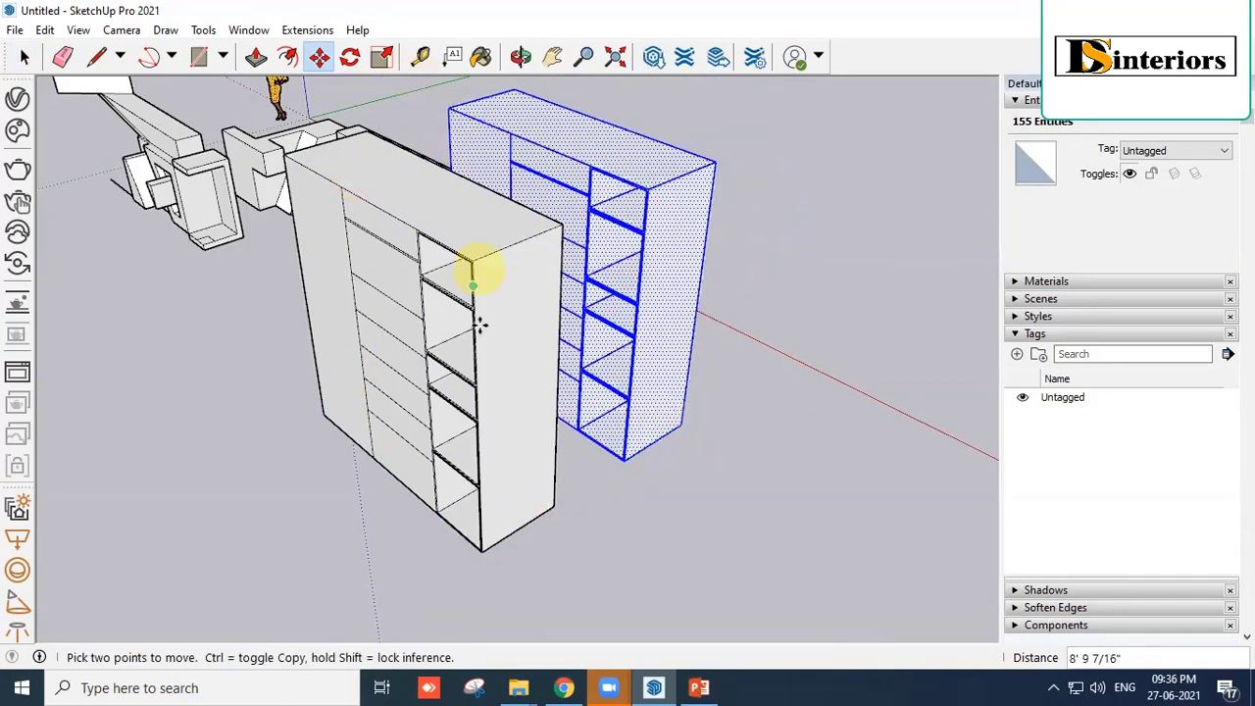
# Copy the rear wardrobe about 22' 7" along the red axis, and clear the selection.
pyautogui.moveTo(482, 325); pyautogui.dragTo(700, 415, button='middle')
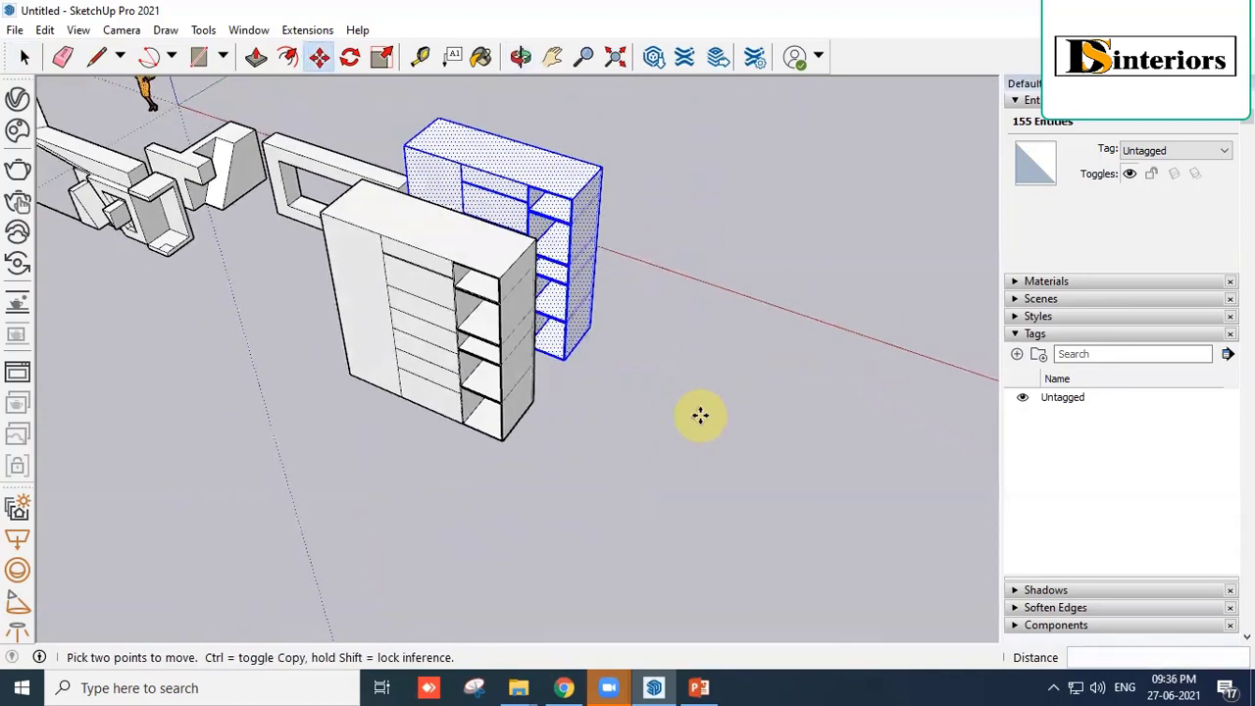
pyautogui.press('ctrl')
pyautogui.click(589, 329)
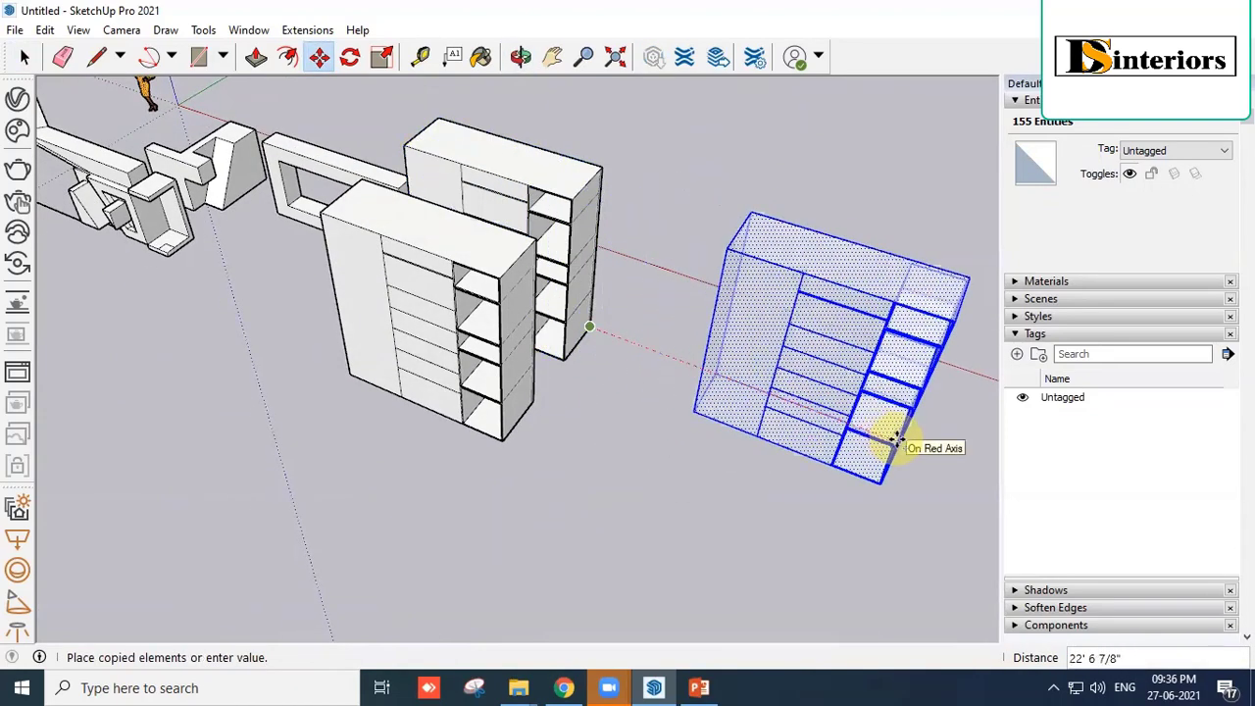
pyautogui.click(895, 440)
pyautogui.scroll(-3, 617, 246)
pyautogui.moveTo(616, 246); pyautogui.dragTo(579, 275, button='middle')
pyautogui.scroll(2, 579, 275)
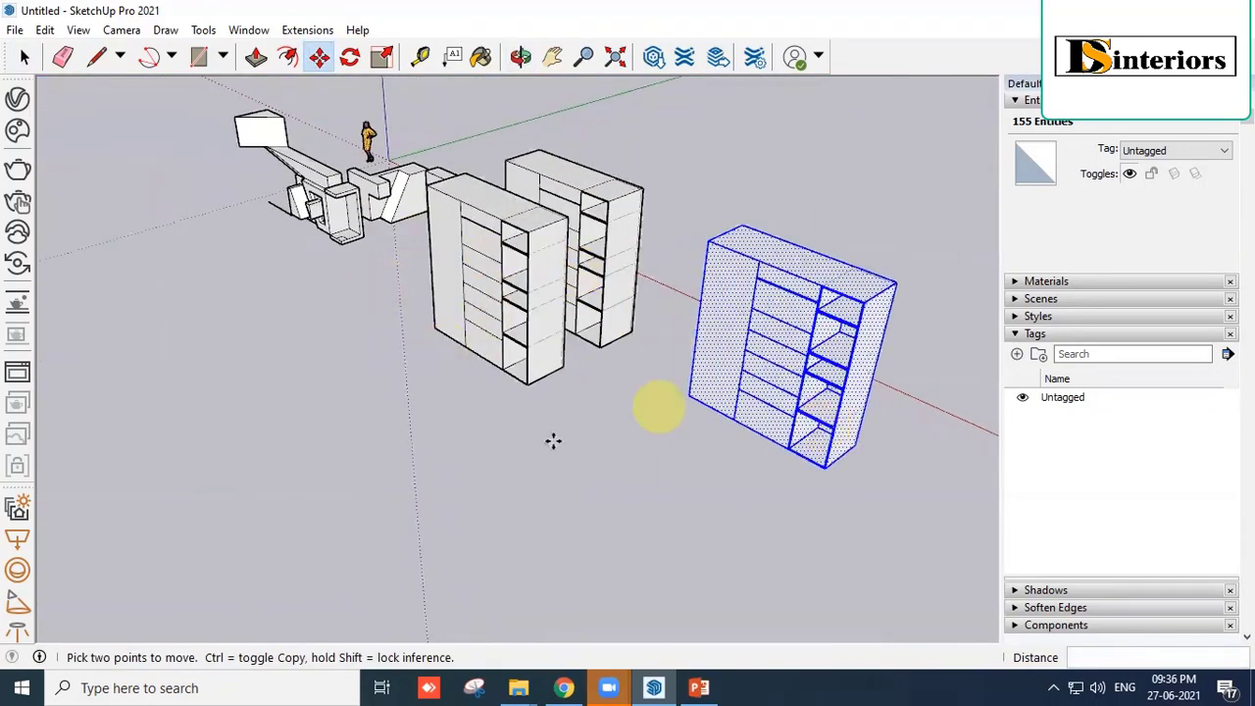
pyautogui.click(25, 57)
pyautogui.click(284, 376)
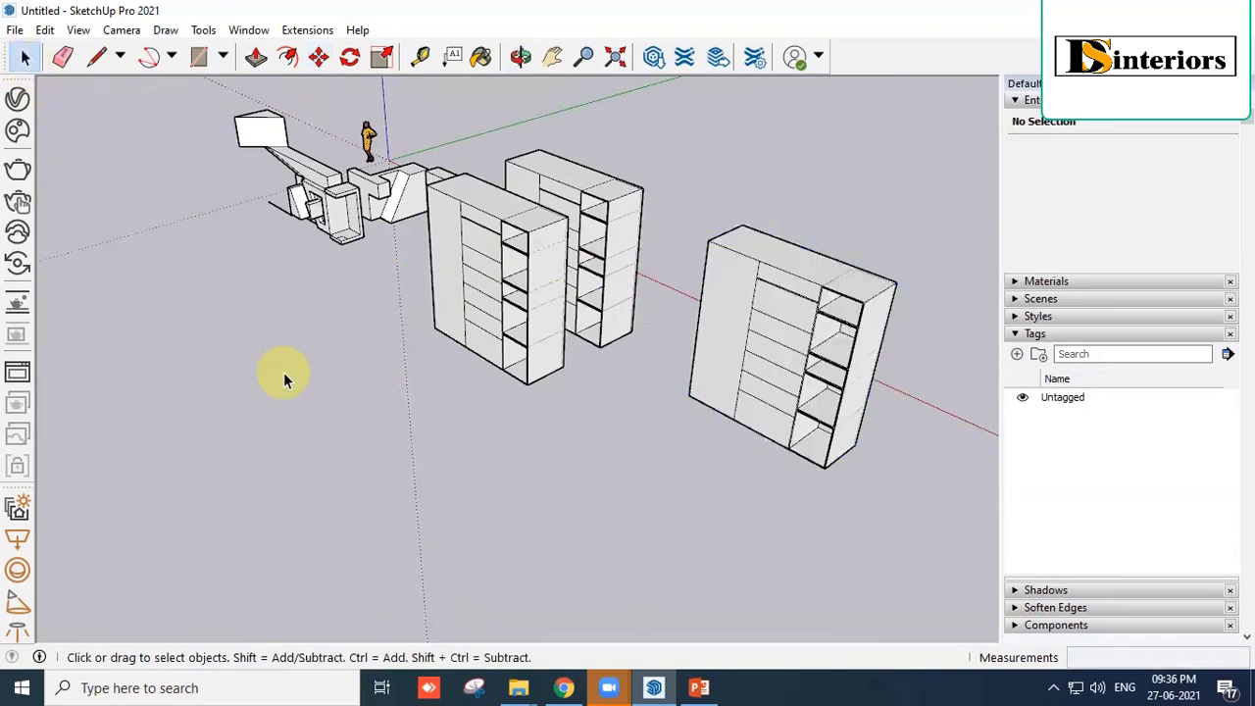
# Window-select the wardrobe farthest along the red axis, copy it 10' forward along the green axis, and clear the selection.
pyautogui.moveTo(283, 376); pyautogui.dragTo(765, 417, button='middle')
pyautogui.moveTo(589, 160); pyautogui.dragTo(863, 498)
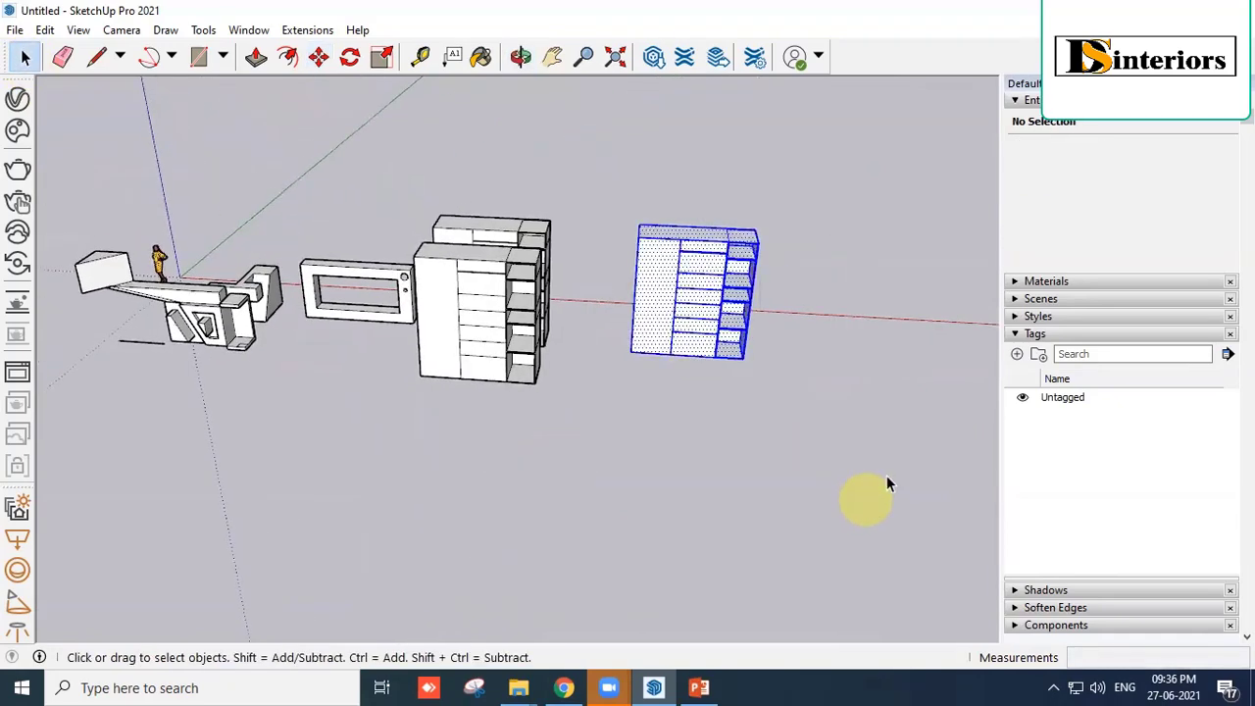
pyautogui.moveTo(863, 498); pyautogui.dragTo(392, 245, button='middle')
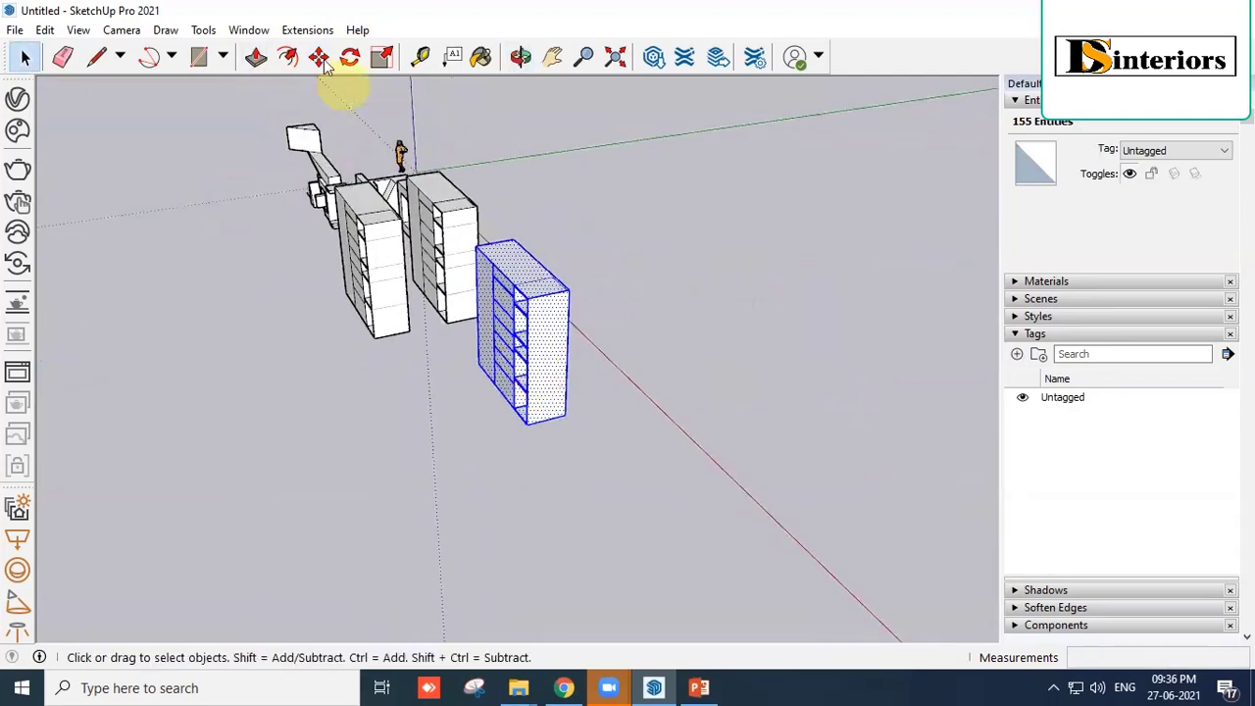
pyautogui.press('m')
pyautogui.scroll(3, 349, 472)
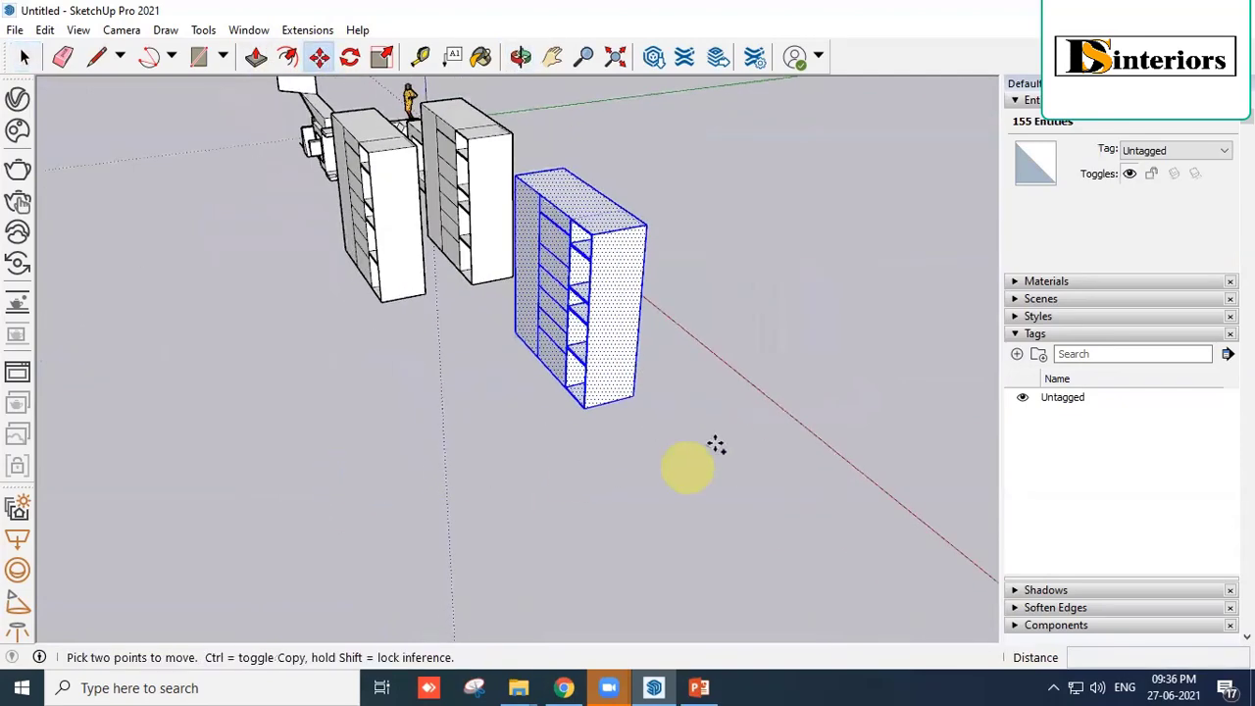
pyautogui.click(632, 393)
pyautogui.press('ctrl')
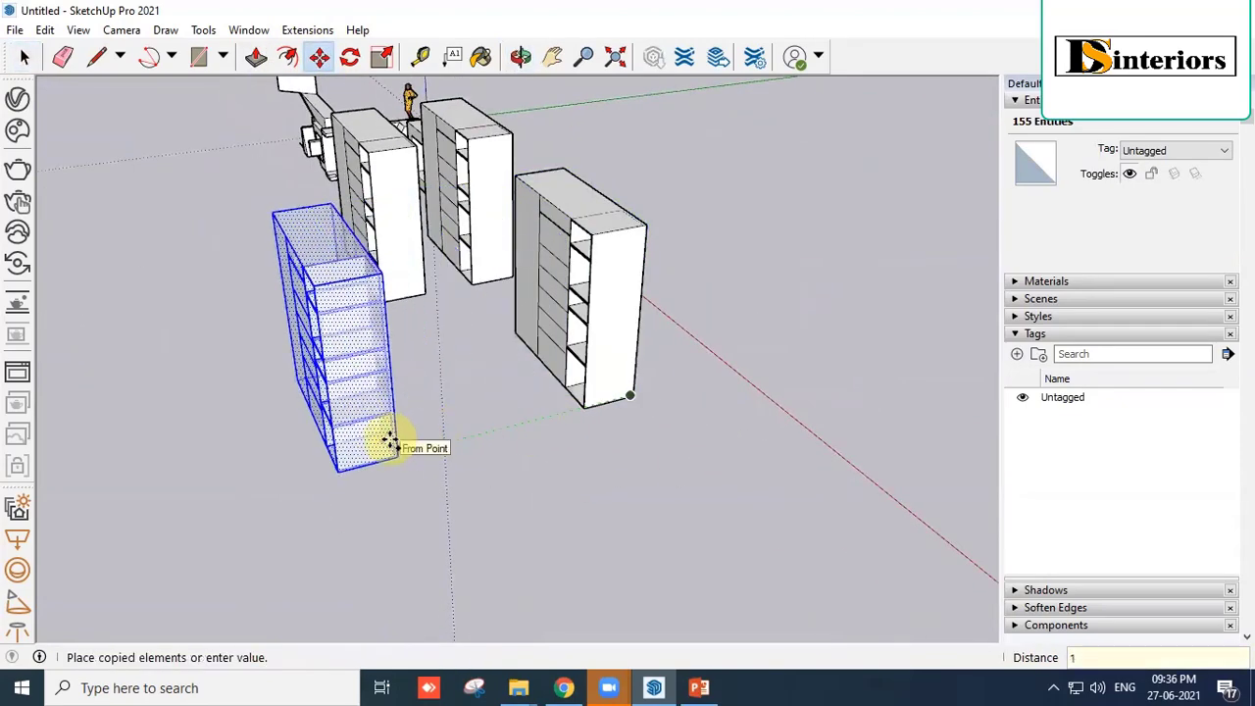
pyautogui.click(500, 435)
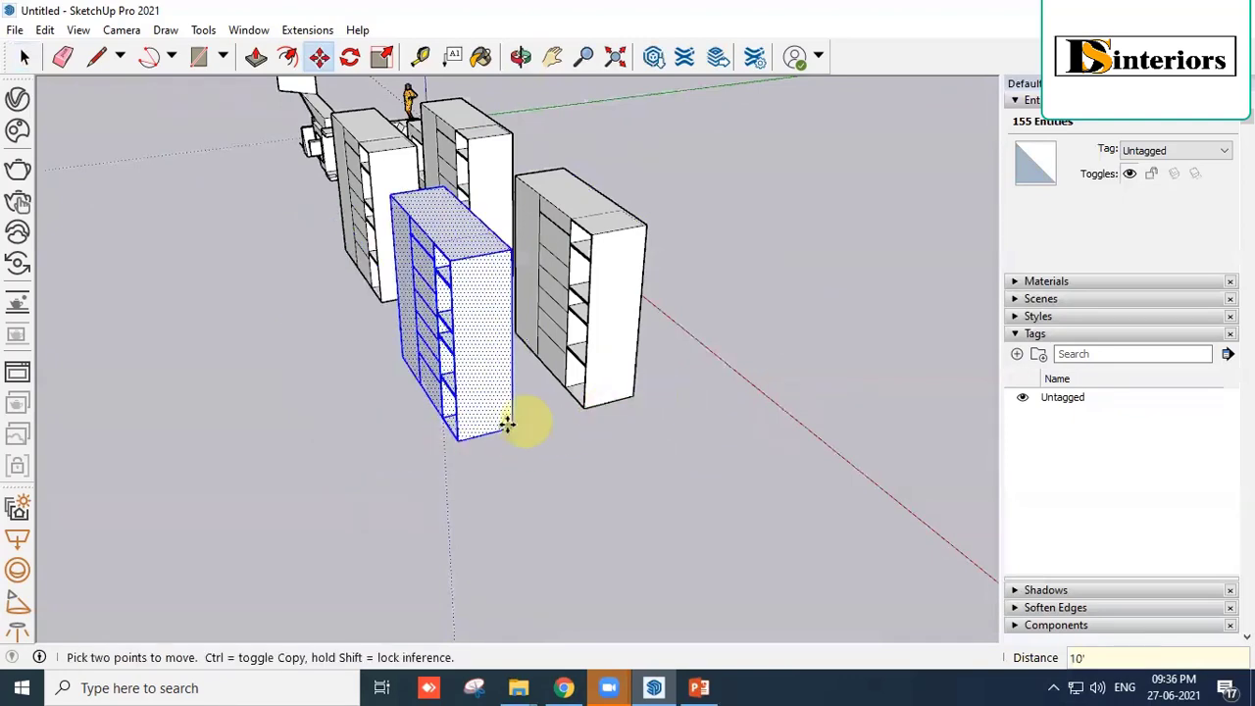
pyautogui.moveTo(498, 441); pyautogui.dragTo(650, 247, button='middle')
pyautogui.scroll(2, 652, 244)
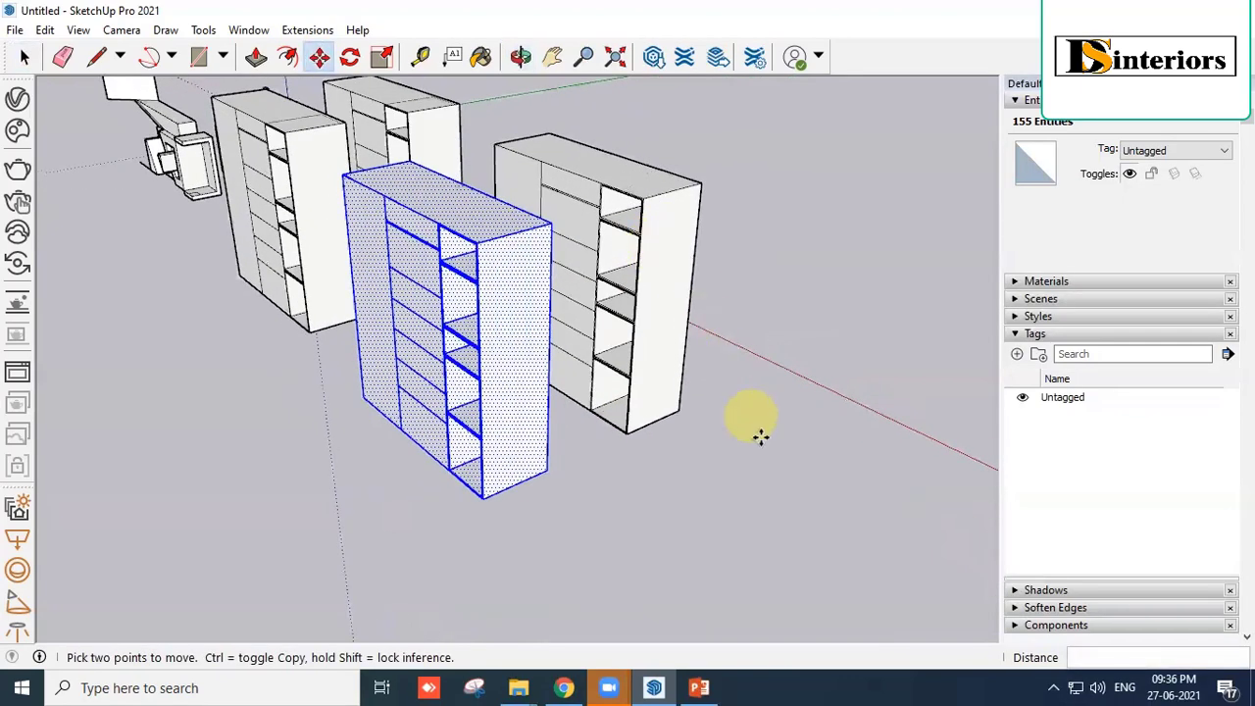
pyautogui.click(23, 61)
pyautogui.click(769, 378)
pyautogui.scroll(-4, 770, 382)
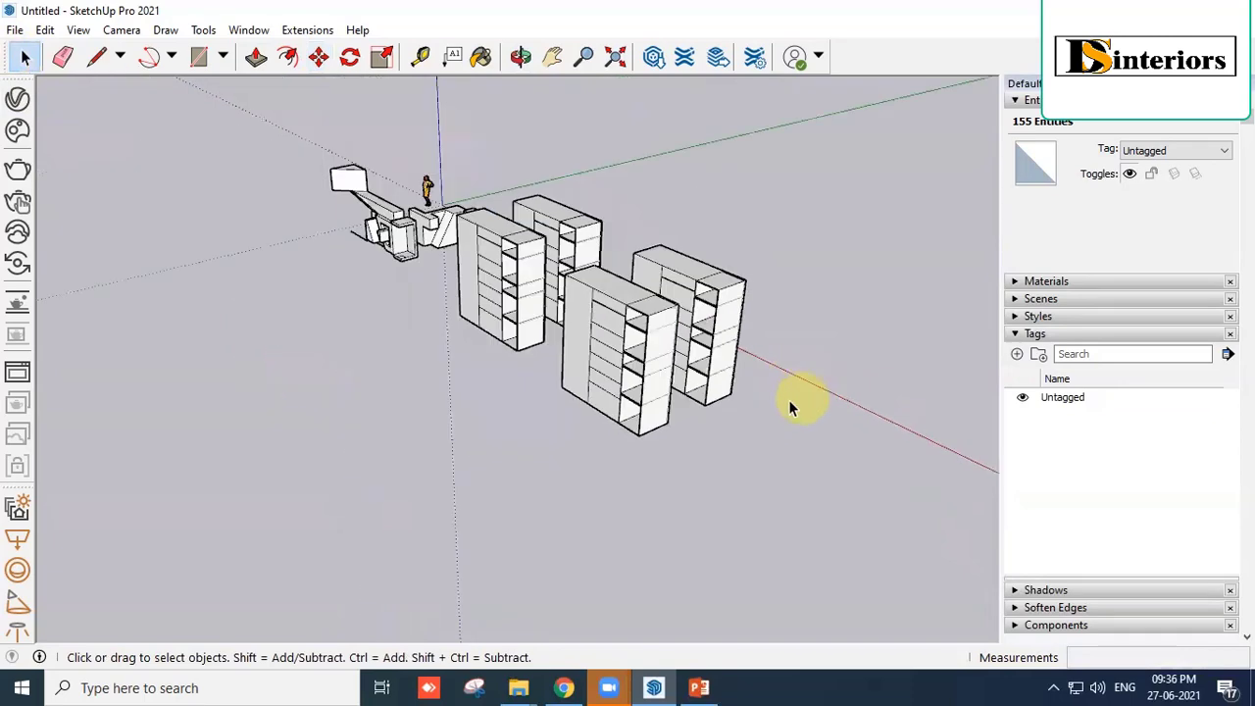
# Window-select all the blocks and wardrobes and delete them, keeping only the scale figure.
pyautogui.moveTo(277, 127); pyautogui.dragTo(226, 195, button='middle')
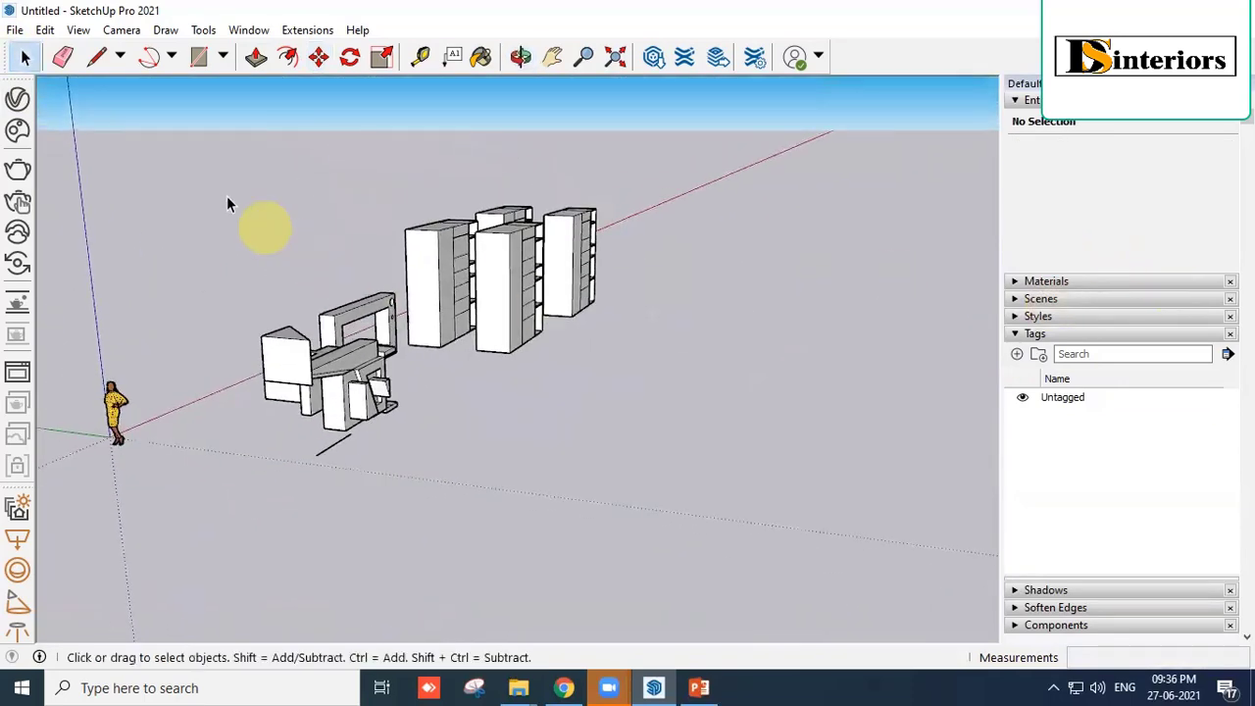
pyautogui.moveTo(198, 149); pyautogui.dragTo(746, 514)
pyautogui.press('Delete')
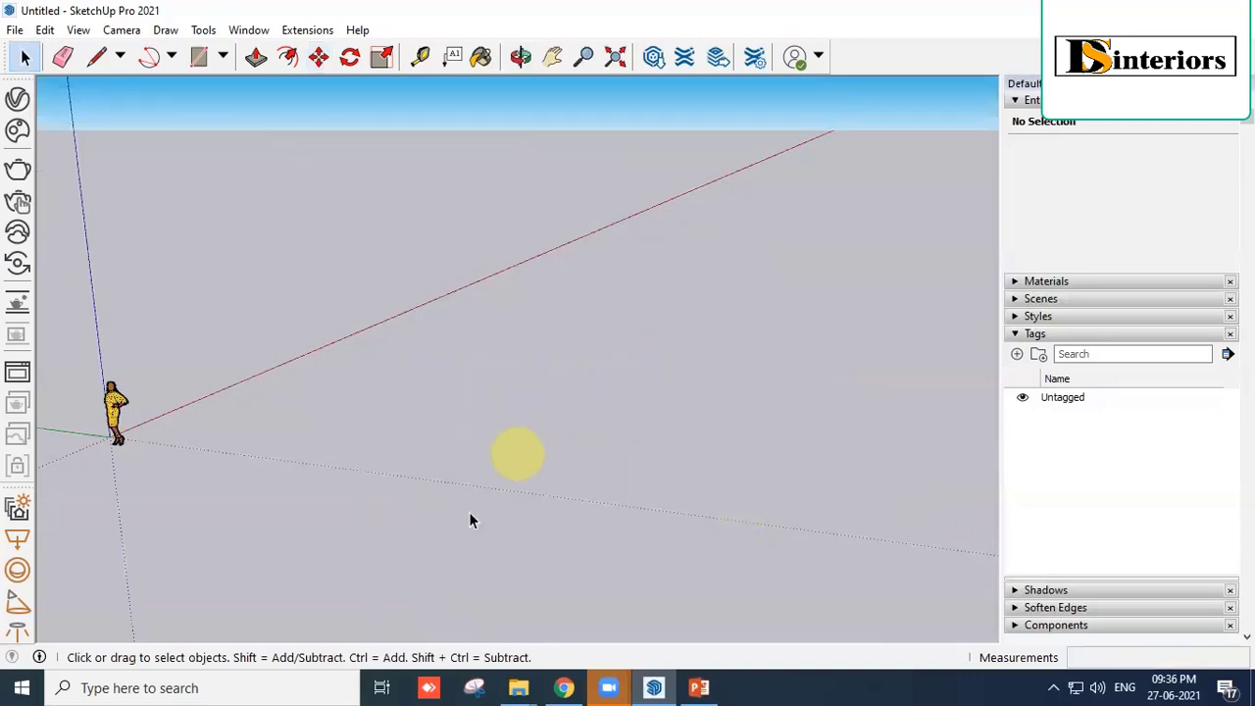
# Switch to PowerPoint to read the slide on duplicating objects more than one time, and return to SketchUp.
pyautogui.click(700, 688)
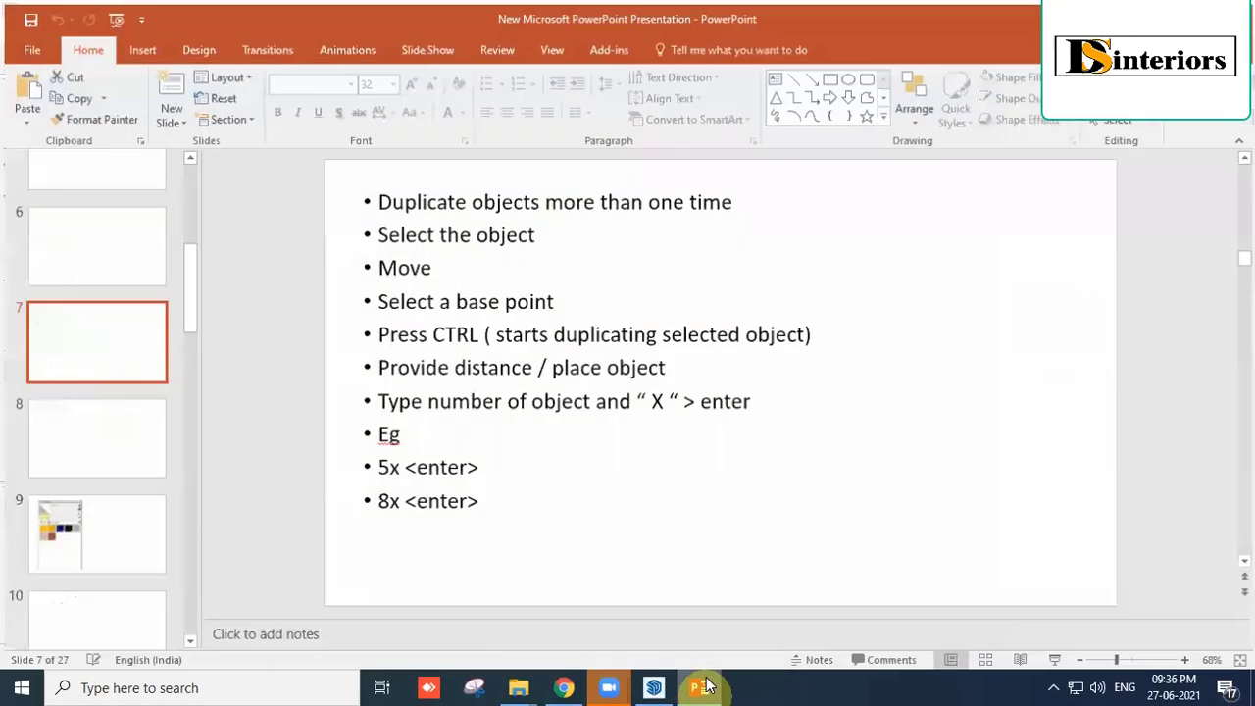
pyautogui.click(483, 467)
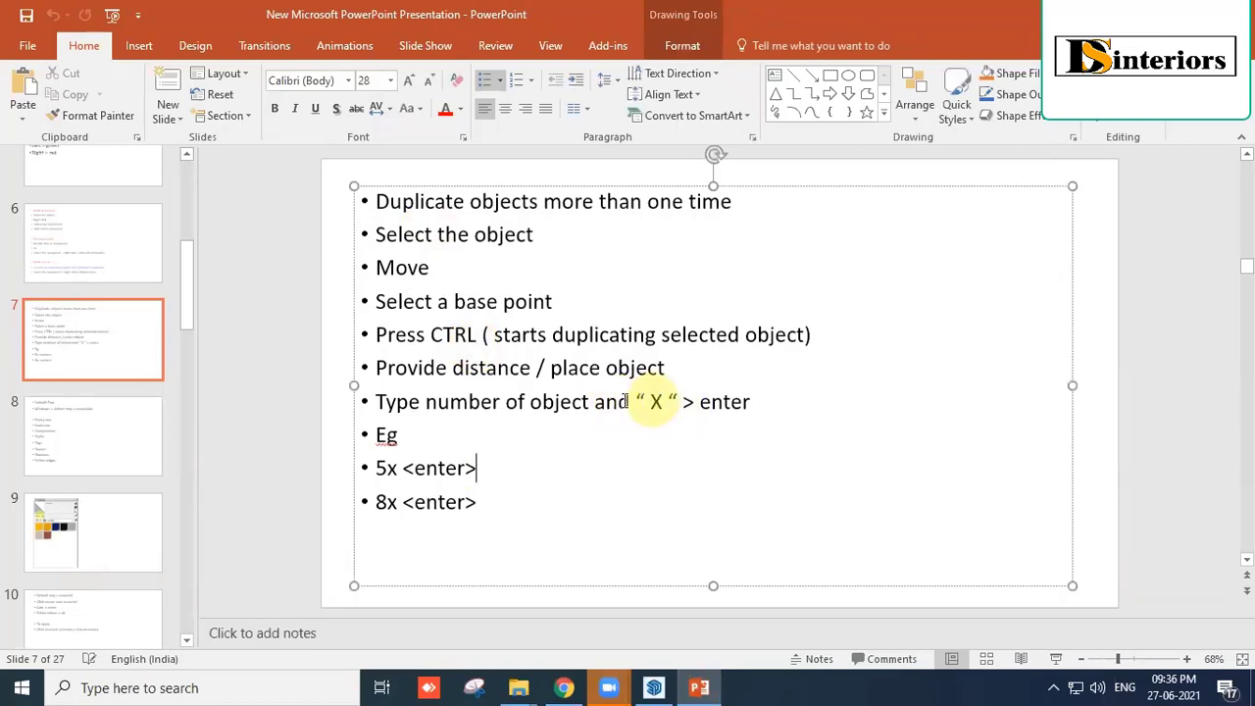
pyautogui.hotkey('alt', 'Tab')
# Draw a narrow ground rectangle of about 4.65 ft² beside the scale figure, with its long side along the red axis.
pyautogui.moveTo(639, 251); pyautogui.dragTo(434, 364, button='middle')
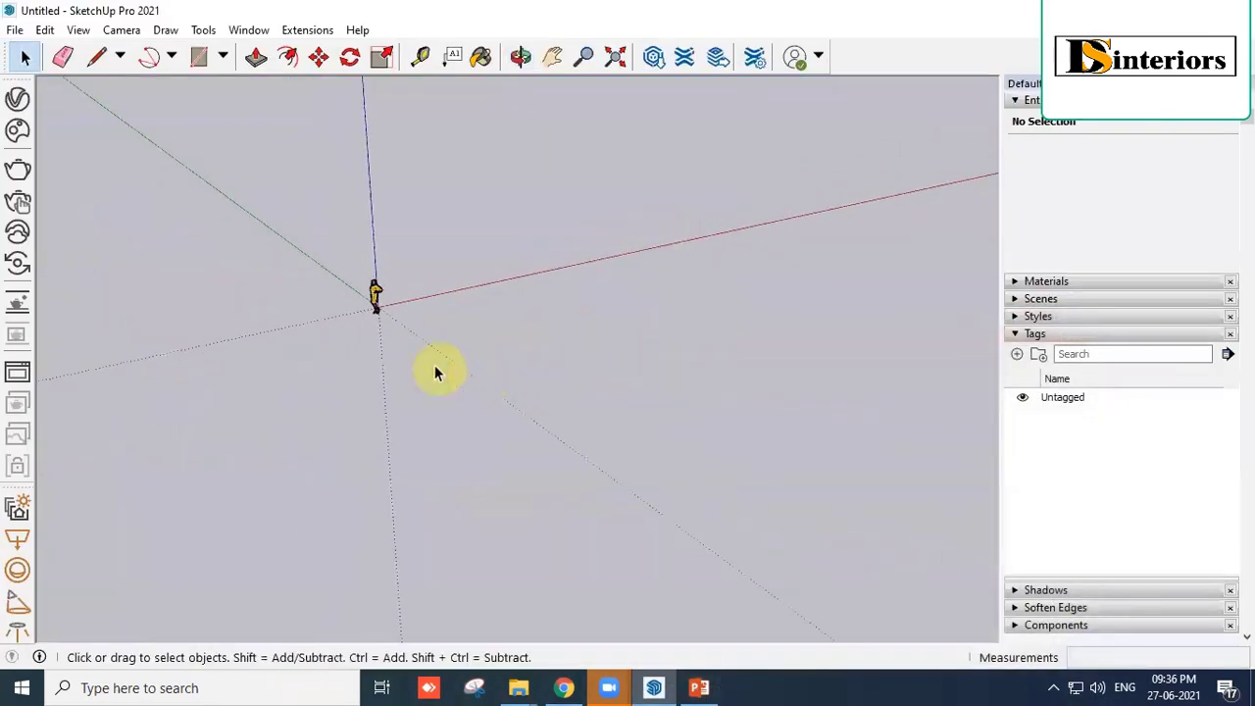
pyautogui.scroll(7, 431, 343)
pyautogui.scroll(1, 378, 253)
pyautogui.click(198, 57)
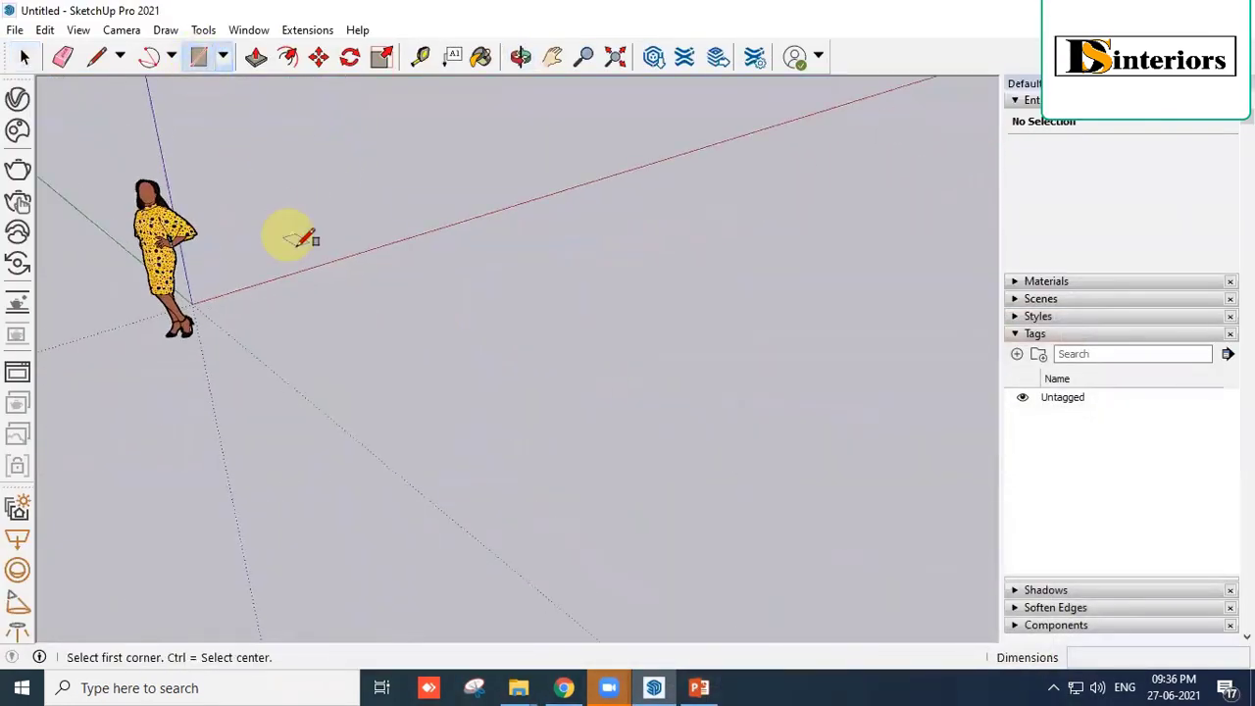
pyautogui.scroll(2, 284, 294)
pyautogui.click(268, 325)
pyautogui.click(406, 300)
# Pull the rectangle up about 3' 2" into a block.
pyautogui.moveTo(406, 300); pyautogui.dragTo(281, 104, button='middle')
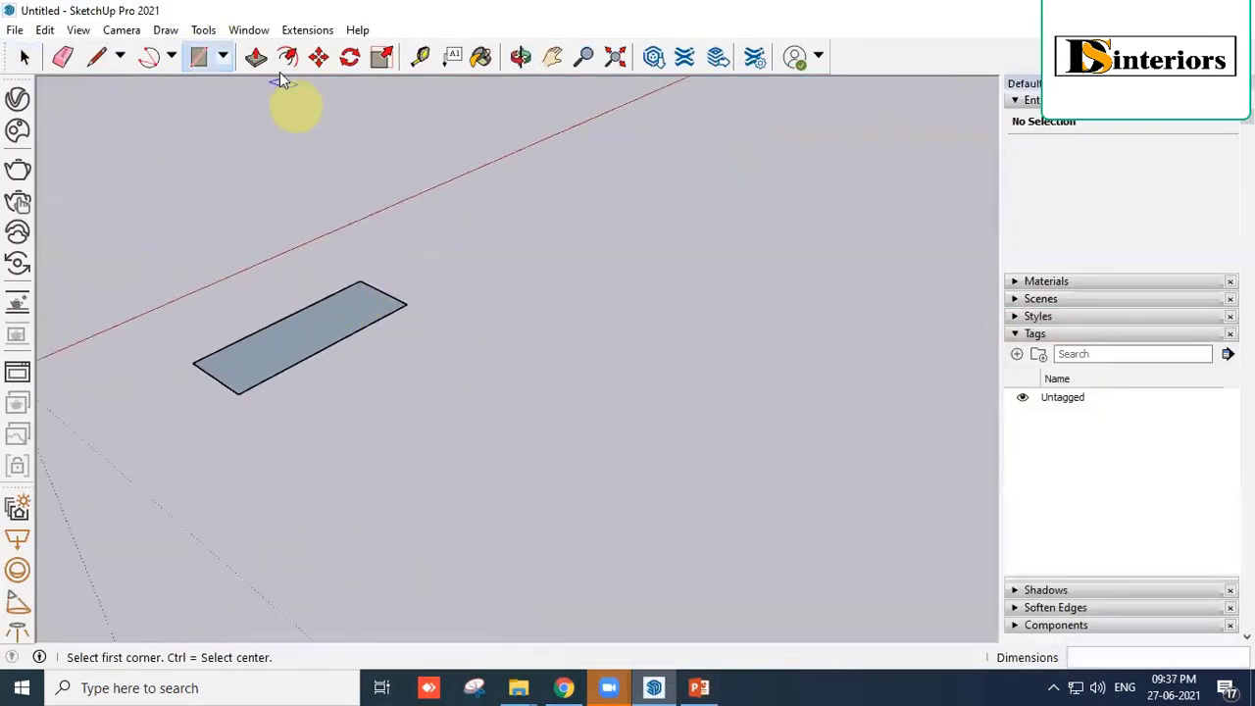
pyautogui.click(257, 57)
pyautogui.click(282, 339)
pyautogui.click(258, 176)
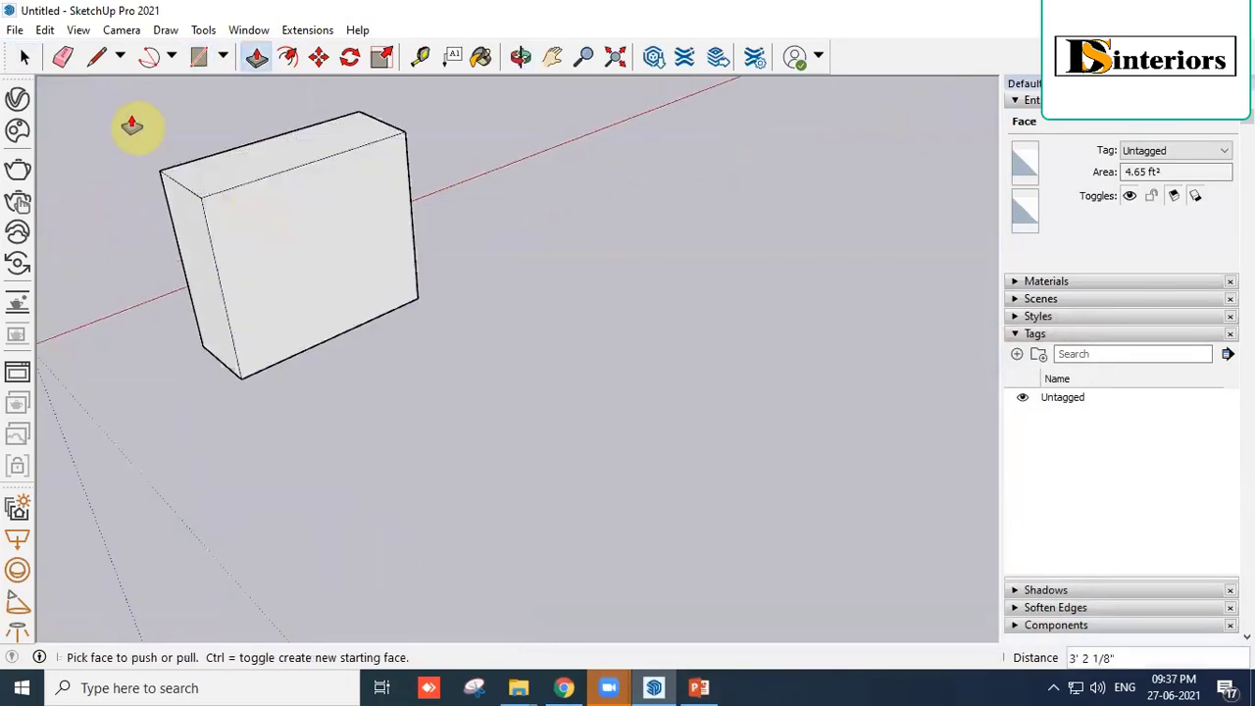
# Draw two joined lines on the block's front face, about 1' 8" down and 2' 2" across, marking off an upper corner.
pyautogui.click(96, 57)
pyautogui.click(291, 169)
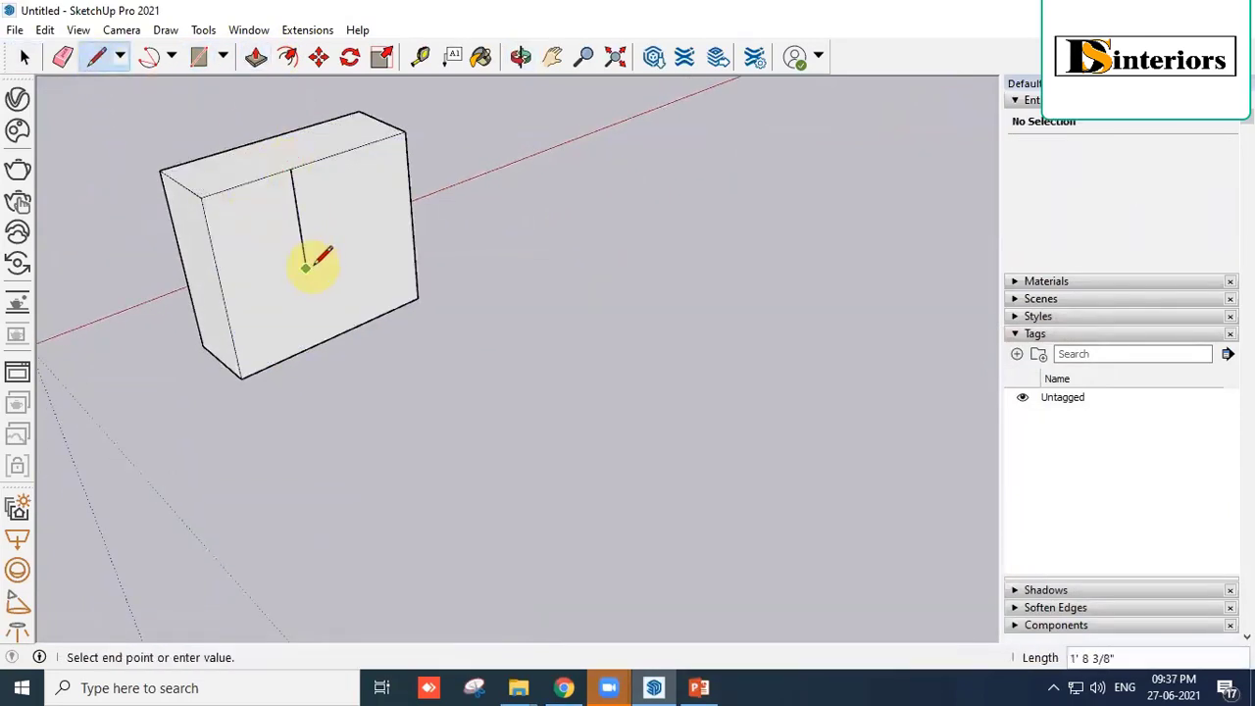
pyautogui.click(306, 267)
pyautogui.click(412, 228)
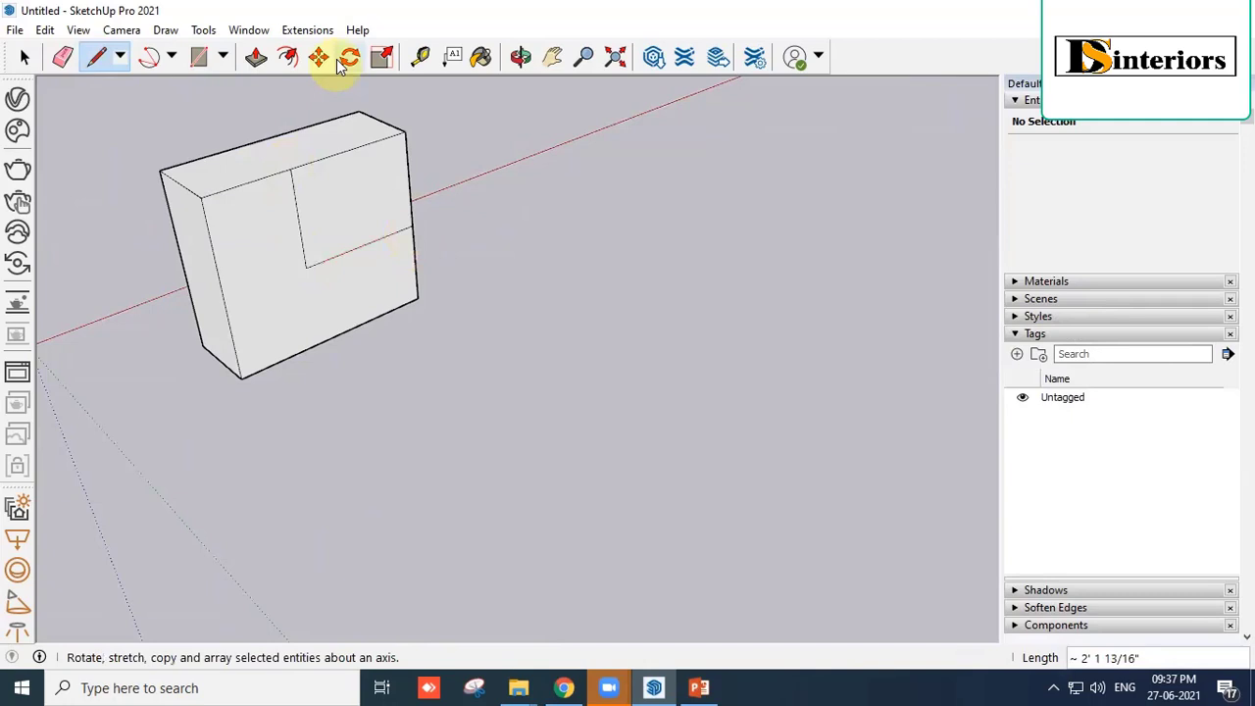
# Push the marked corner 1' 3 1/2" through the block to leave an L-shaped solid.
pyautogui.click(256, 56)
pyautogui.moveTo(354, 229); pyautogui.dragTo(261, 140)
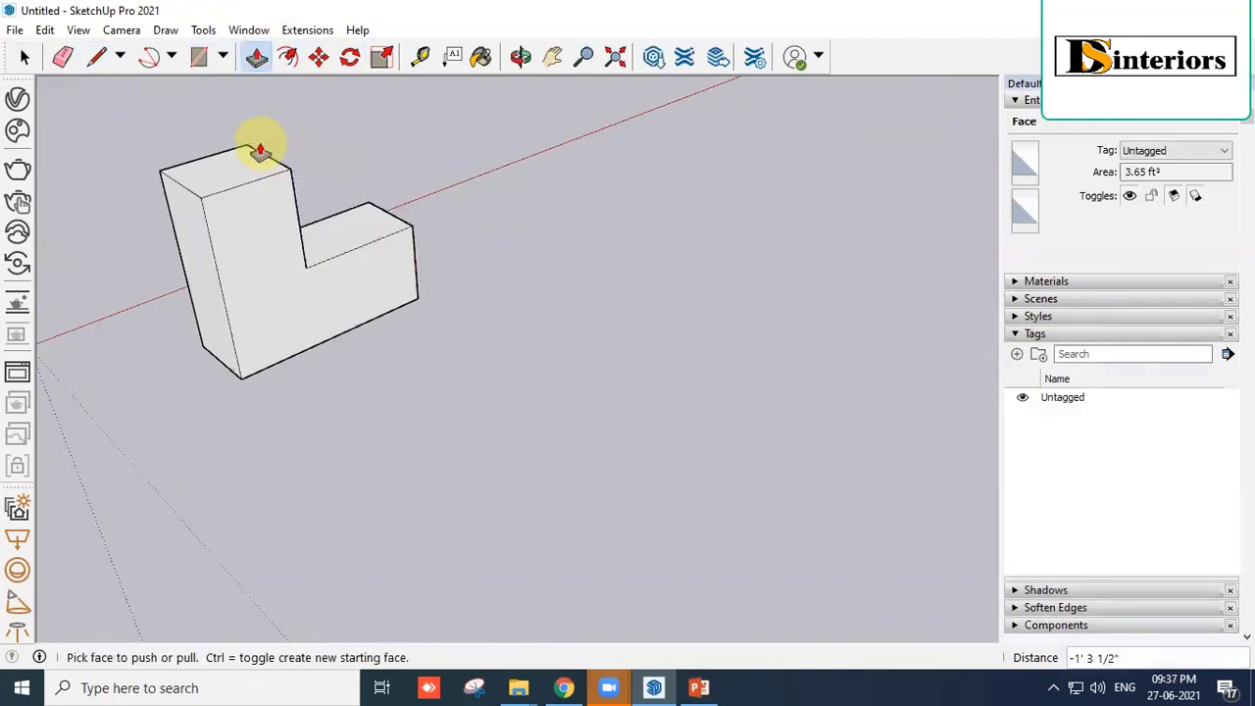
pyautogui.moveTo(261, 140)
pyautogui.mouseDown(button='middle')
pyautogui.moveTo(359, 232)
pyautogui.moveTo(323, 196)
pyautogui.mouseUp(button='middle')
# Window-select the L-shaped block and copy it 6' along the red axis from its bottom front corner.
pyautogui.press('space')
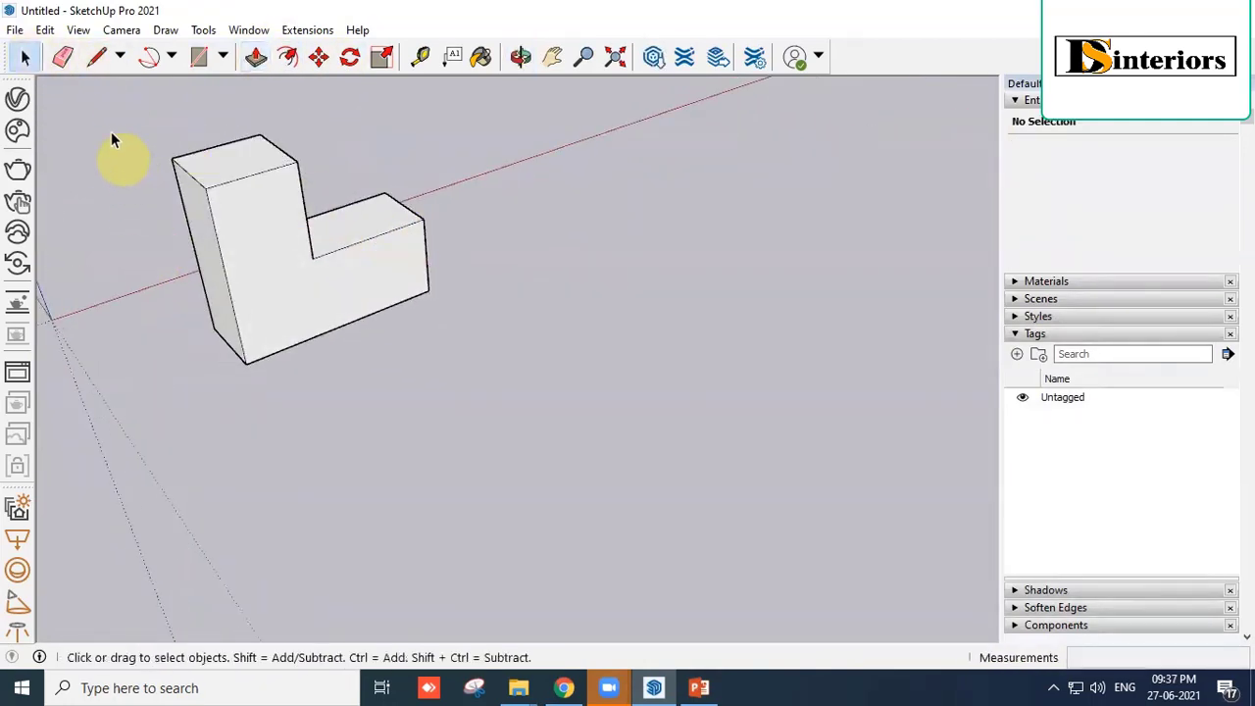
pyautogui.moveTo(104, 104); pyautogui.dragTo(640, 417)
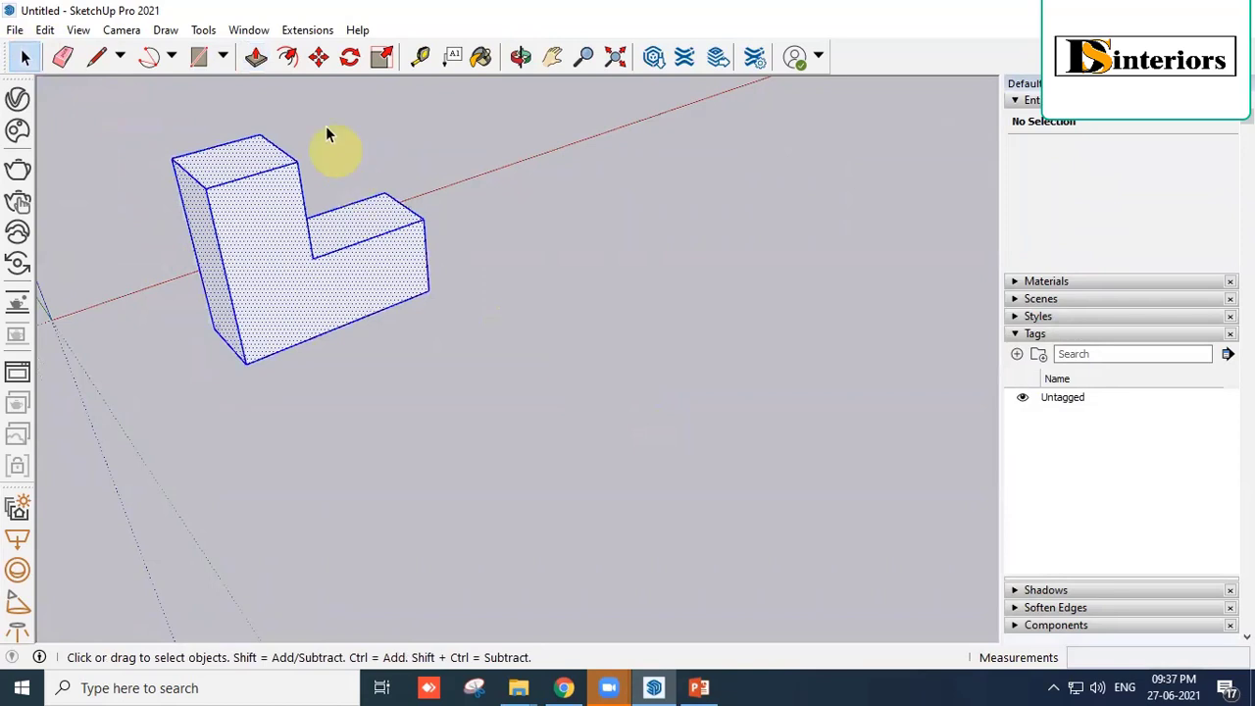
pyautogui.click(320, 58)
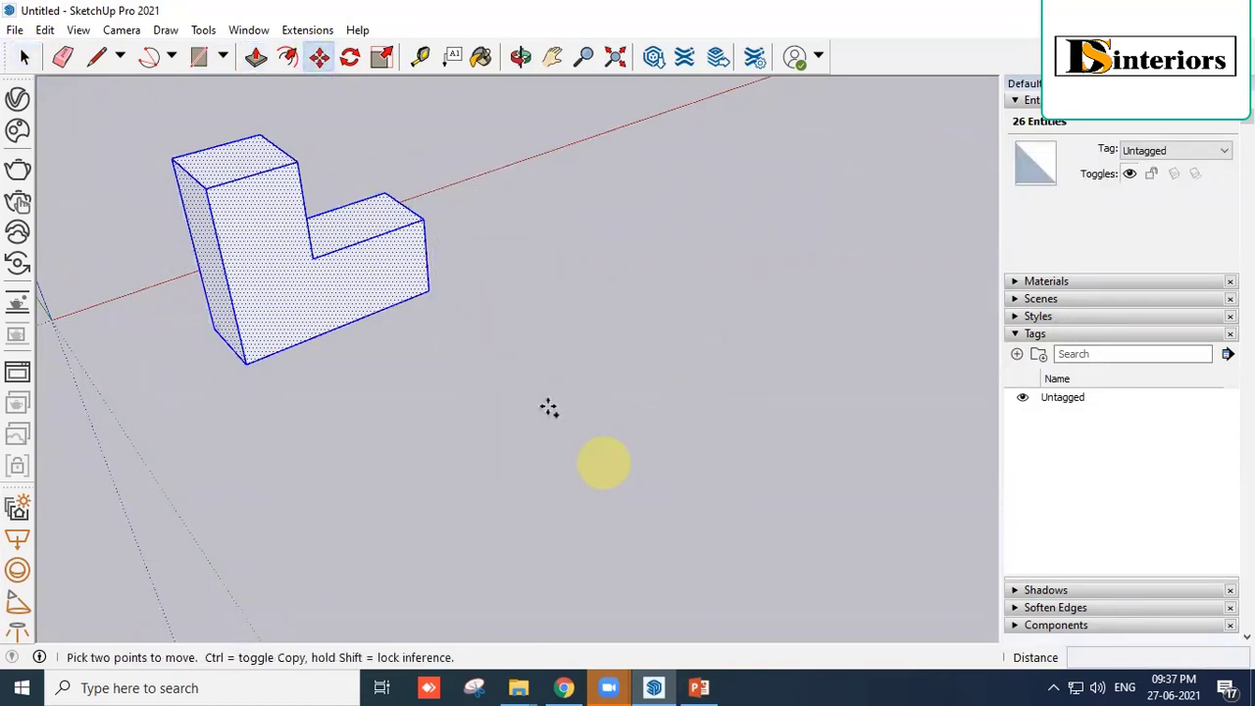
pyautogui.click(243, 363)
pyautogui.press('ctrl')
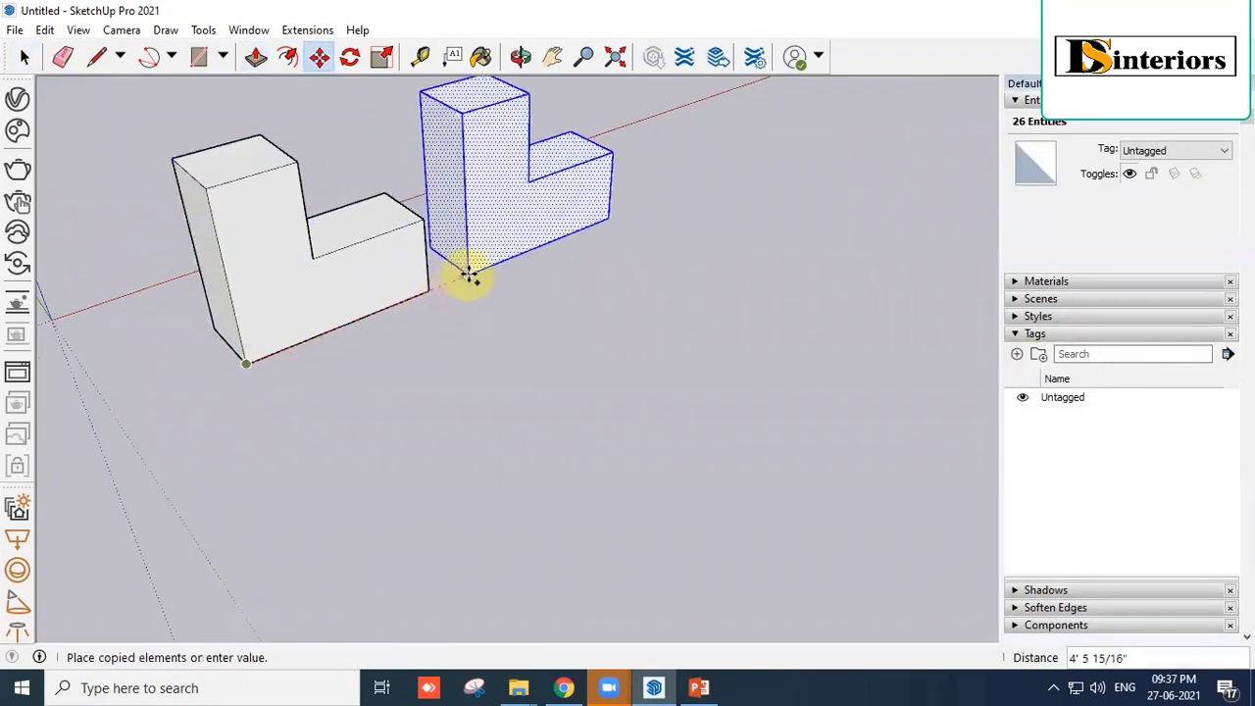
pyautogui.scroll(-3, 471, 272)
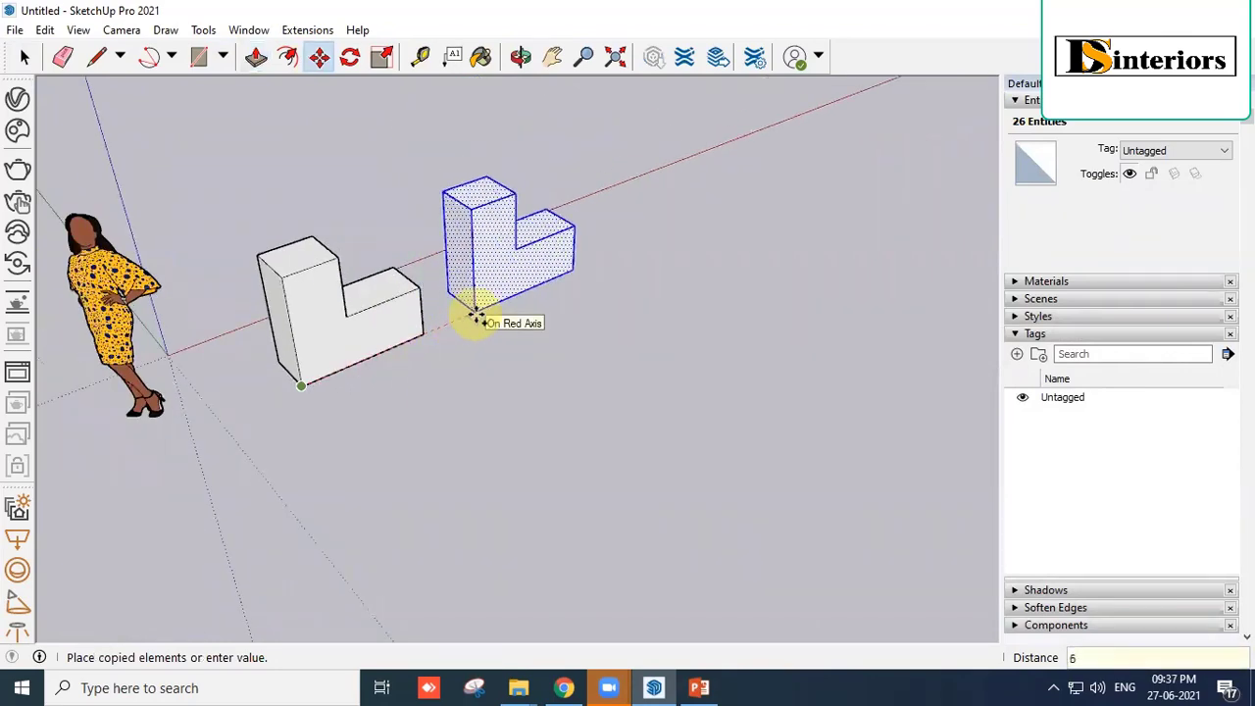
pyautogui.press('Return')
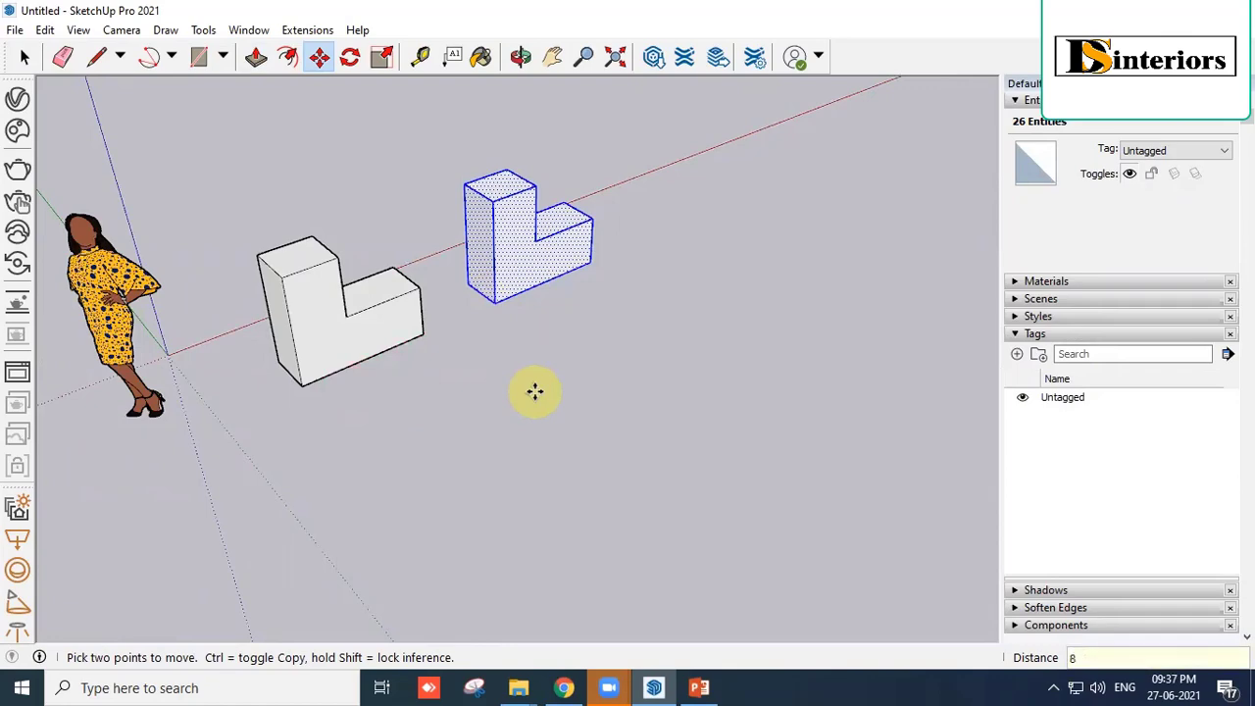
# Multiply the copied L-shaped block along the red axis with 8x.
pyautogui.write('8x')
pyautogui.press('Return')
pyautogui.scroll(-5, 286, 461)
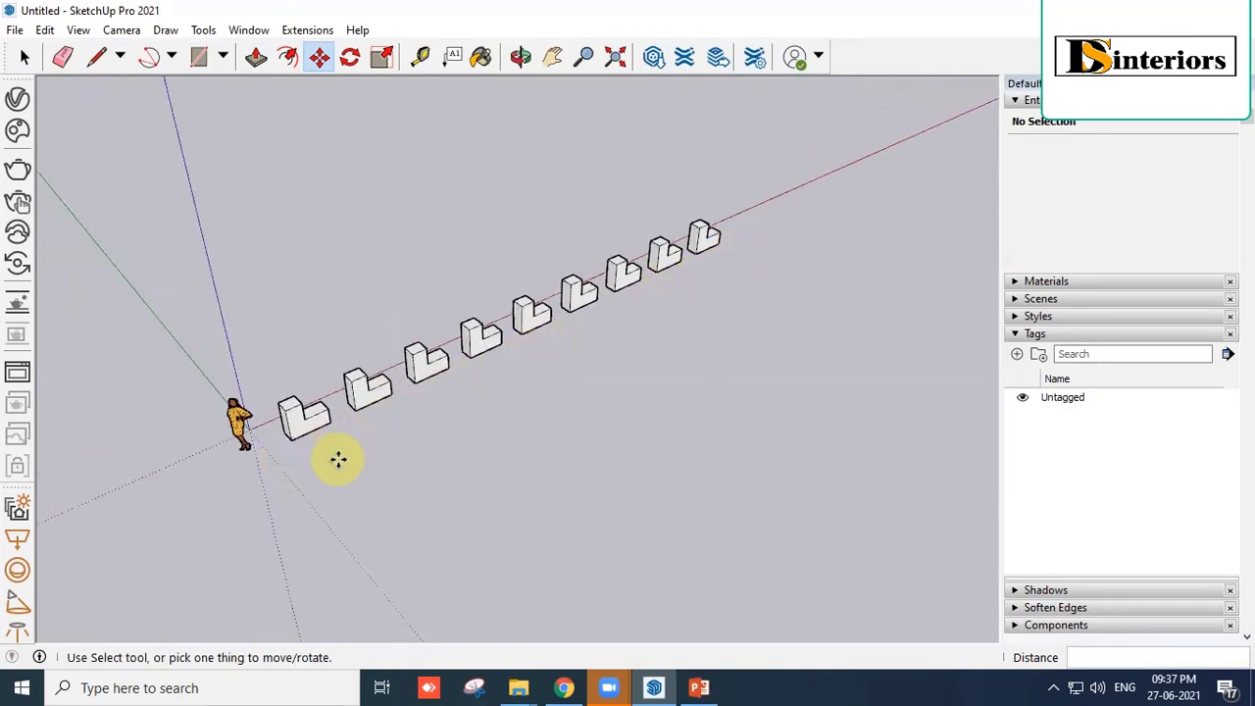
# Undo the row of copies and restore the single L-shaped block.
pyautogui.hotkey('ctrl', 'z')
pyautogui.hotkey('ctrl', 'z')
pyautogui.scroll(3, 314, 451)
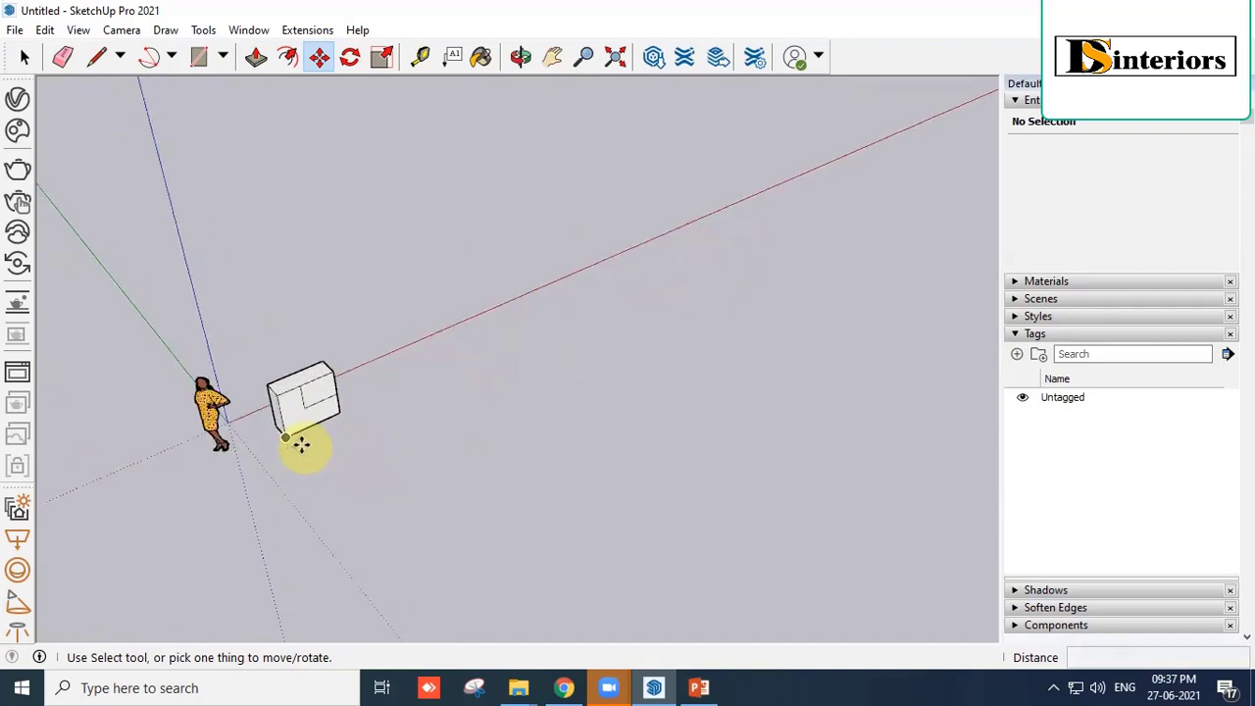
pyautogui.hotkey('ctrl', 'y')
pyautogui.scroll(2, 285, 422)
# Window-select the L-shaped block and place one copy in front of it along the green axis.
pyautogui.press('space')
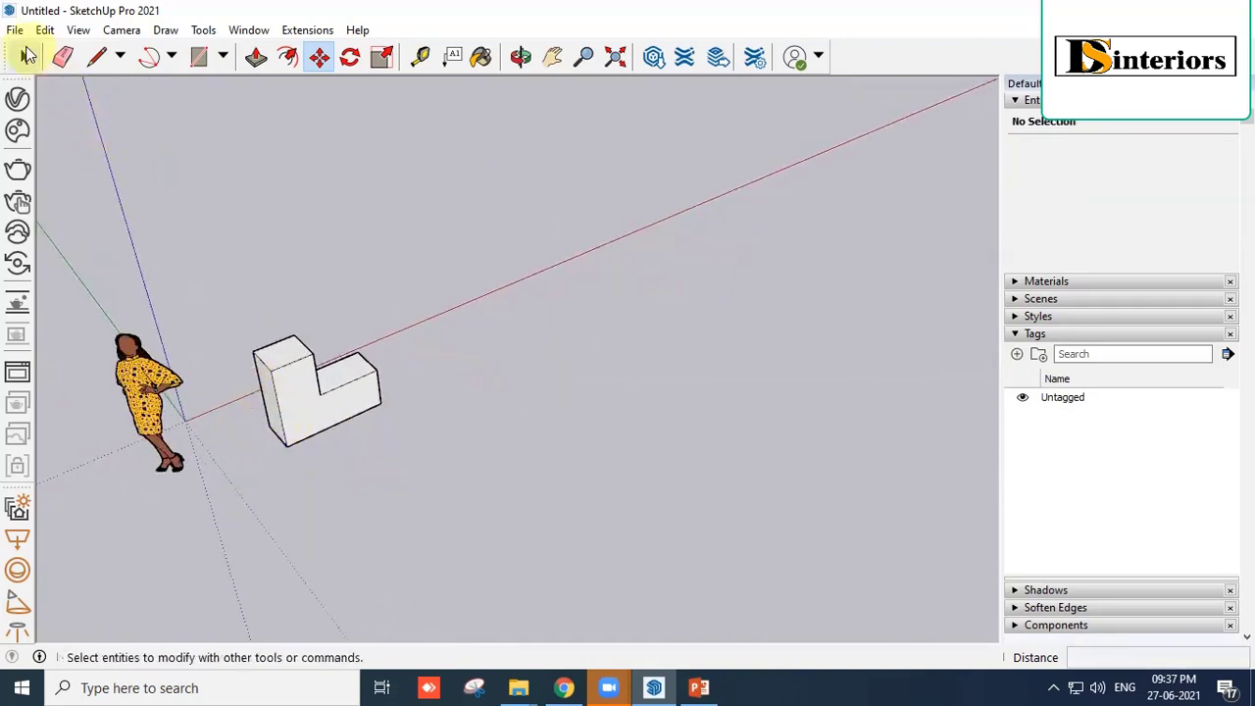
pyautogui.moveTo(242, 231); pyautogui.dragTo(412, 503)
pyautogui.scroll(1, 363, 382)
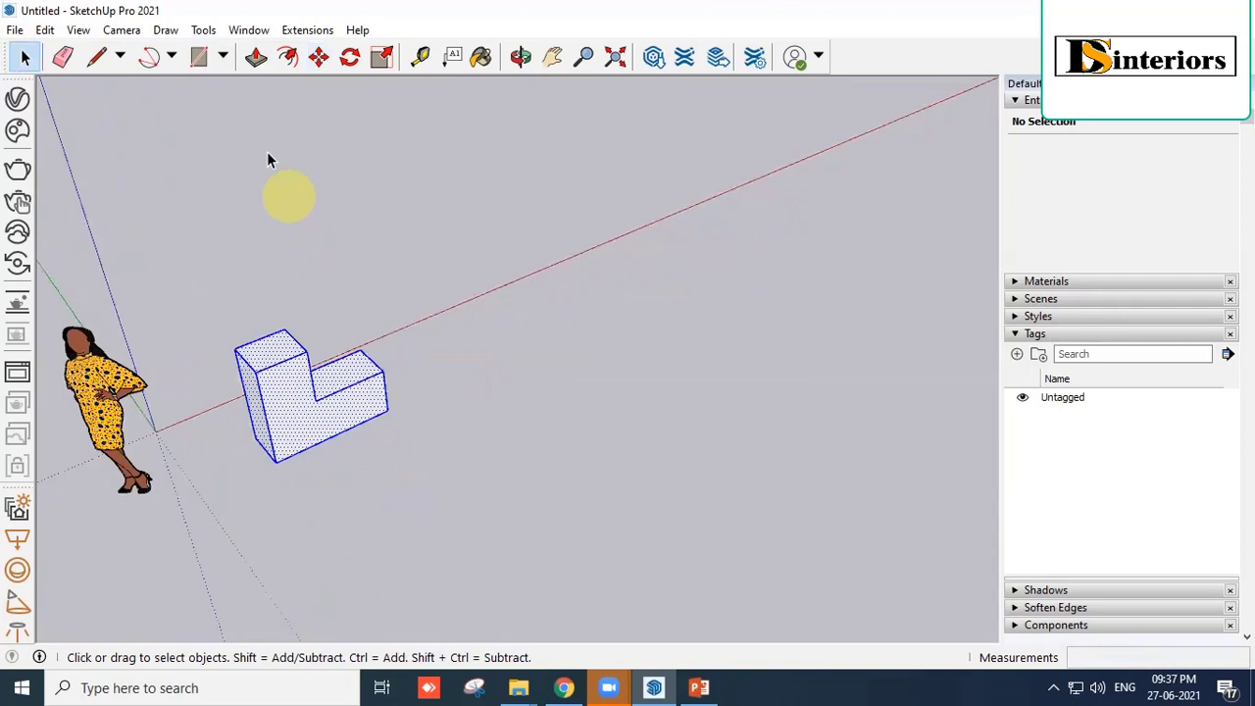
pyautogui.click(318, 57)
pyautogui.click(247, 394)
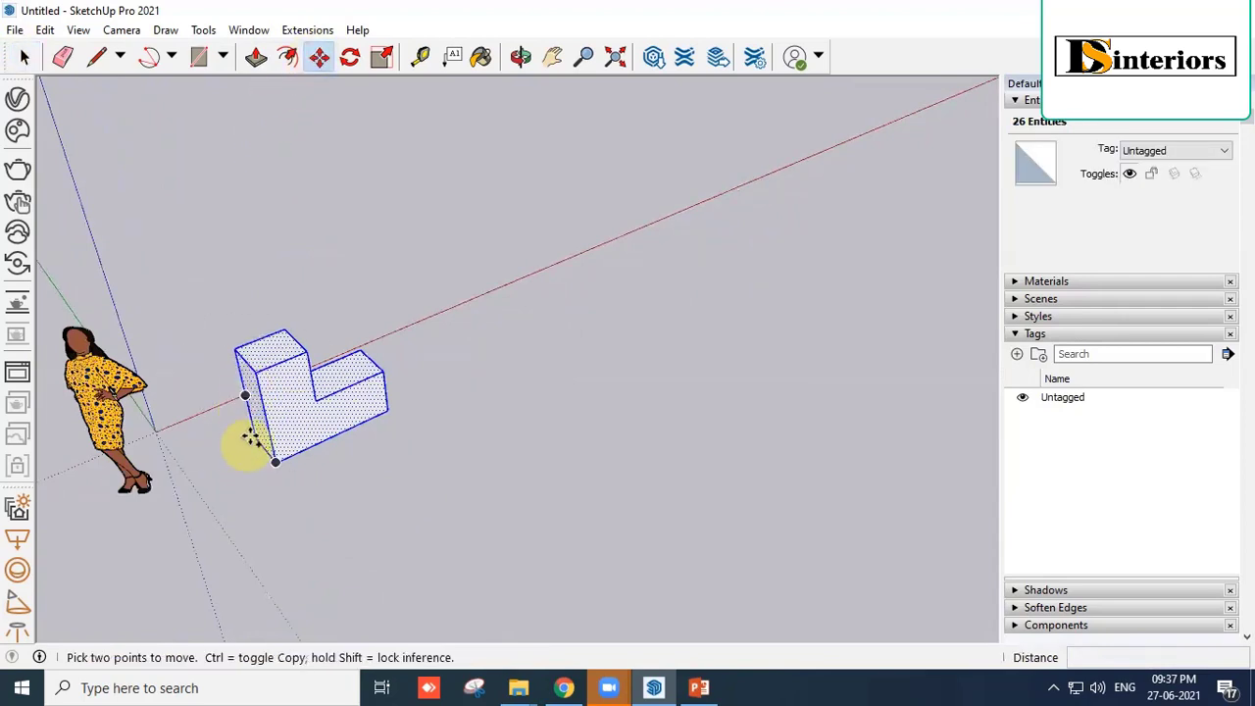
pyautogui.click(255, 437)
pyautogui.click(303, 497)
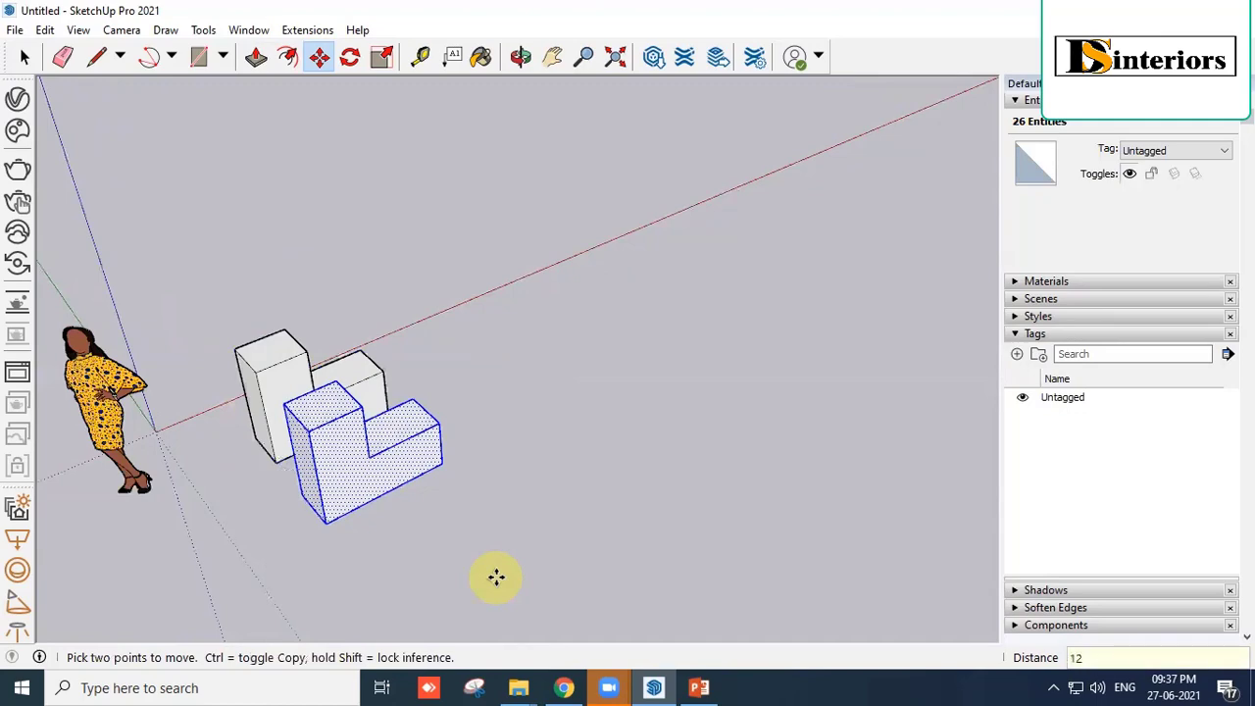
# Multiply the copied L-shaped block into a row of 12 equally spaced copies along the green axis.
pyautogui.press('Return')
pyautogui.scroll(-5, 421, 253)
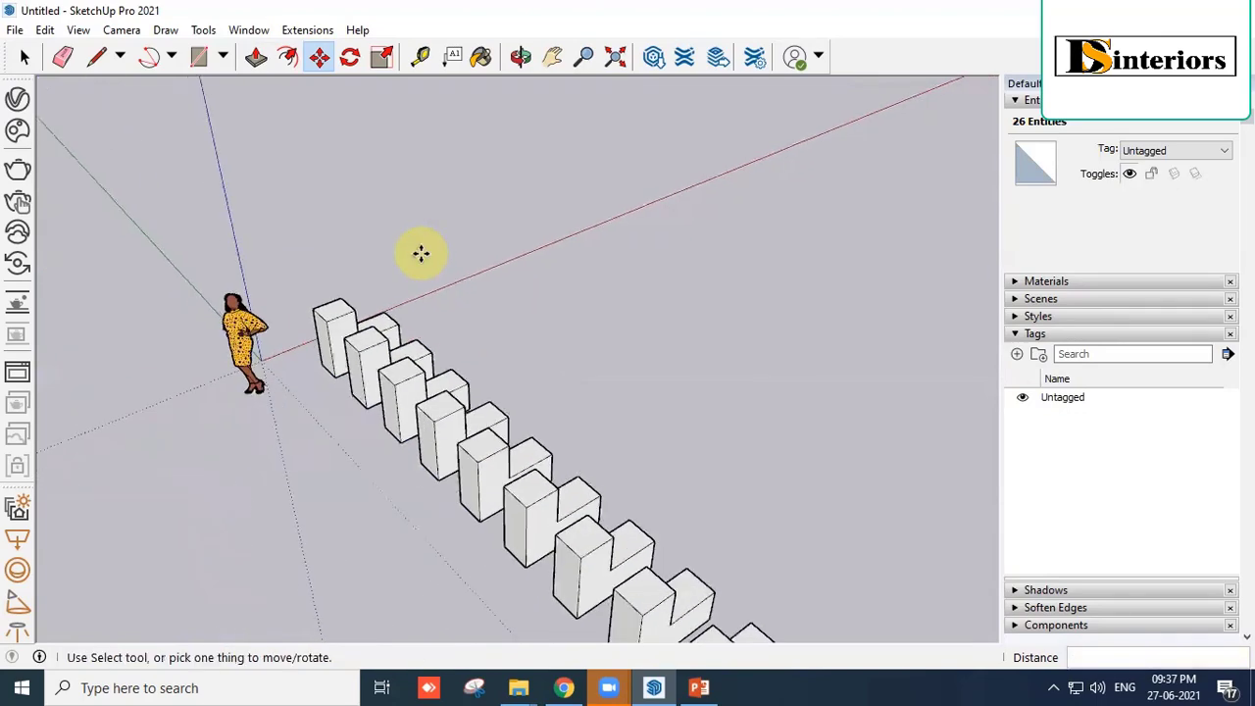
pyautogui.moveTo(305, 405); pyautogui.dragTo(406, 471, button='middle')
pyautogui.press('m')
pyautogui.scroll(2, 372, 477)
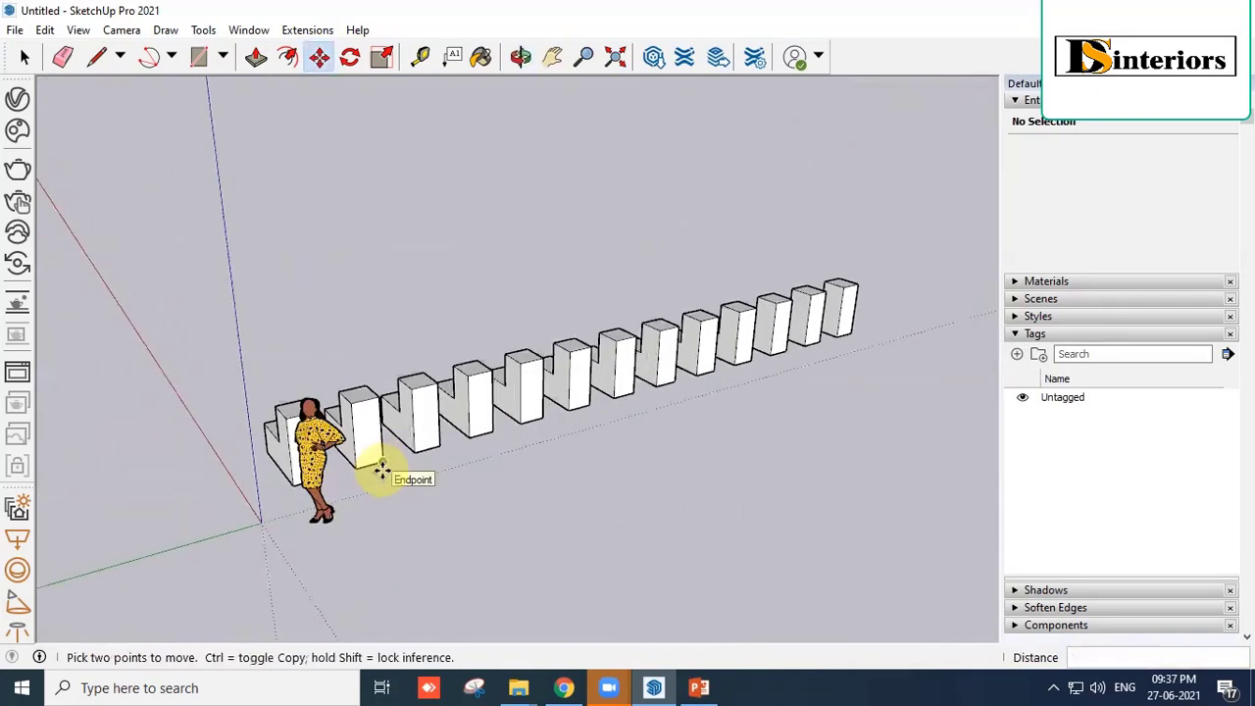
pyautogui.moveTo(670, 468); pyautogui.dragTo(11, 391, button='middle')
# Window-select the whole row of L-shaped blocks and copy it about 5' 4" along the red axis.
pyautogui.click(24, 57)
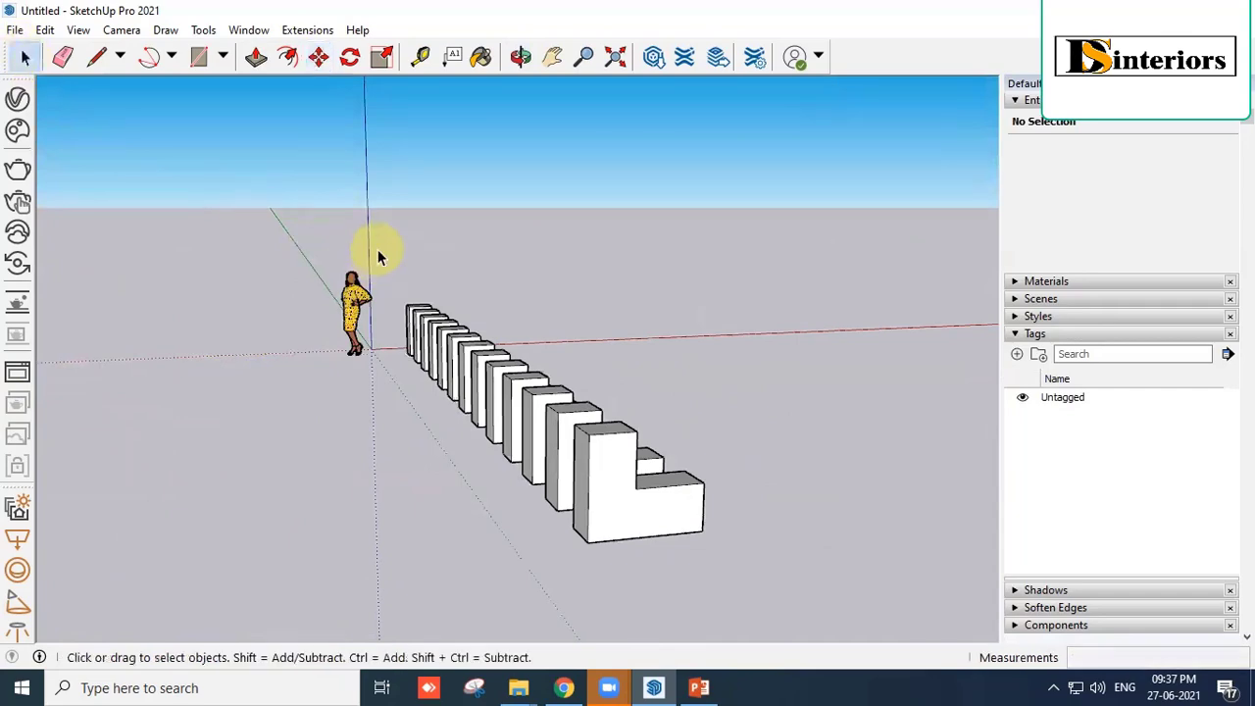
pyautogui.moveTo(373, 252); pyautogui.dragTo(745, 638)
pyautogui.scroll(-3, 622, 457)
pyautogui.scroll(2, 638, 426)
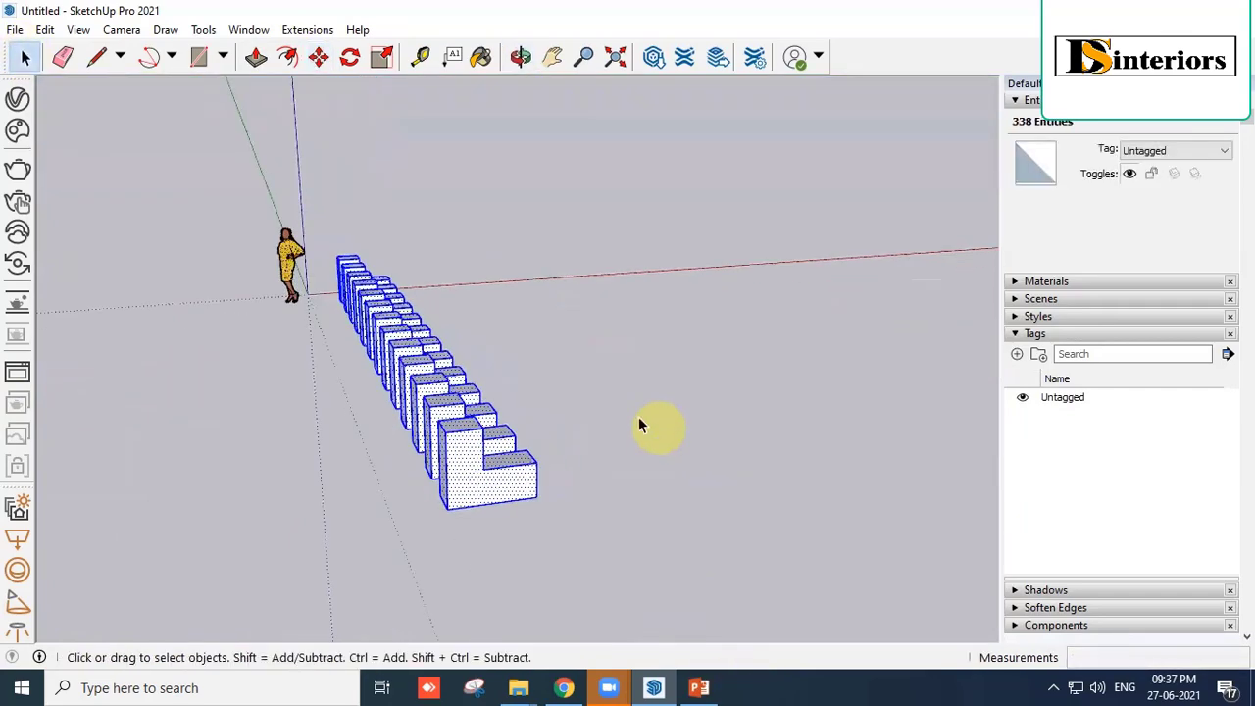
pyautogui.click(318, 57)
pyautogui.click(450, 507)
pyautogui.press('ctrl')
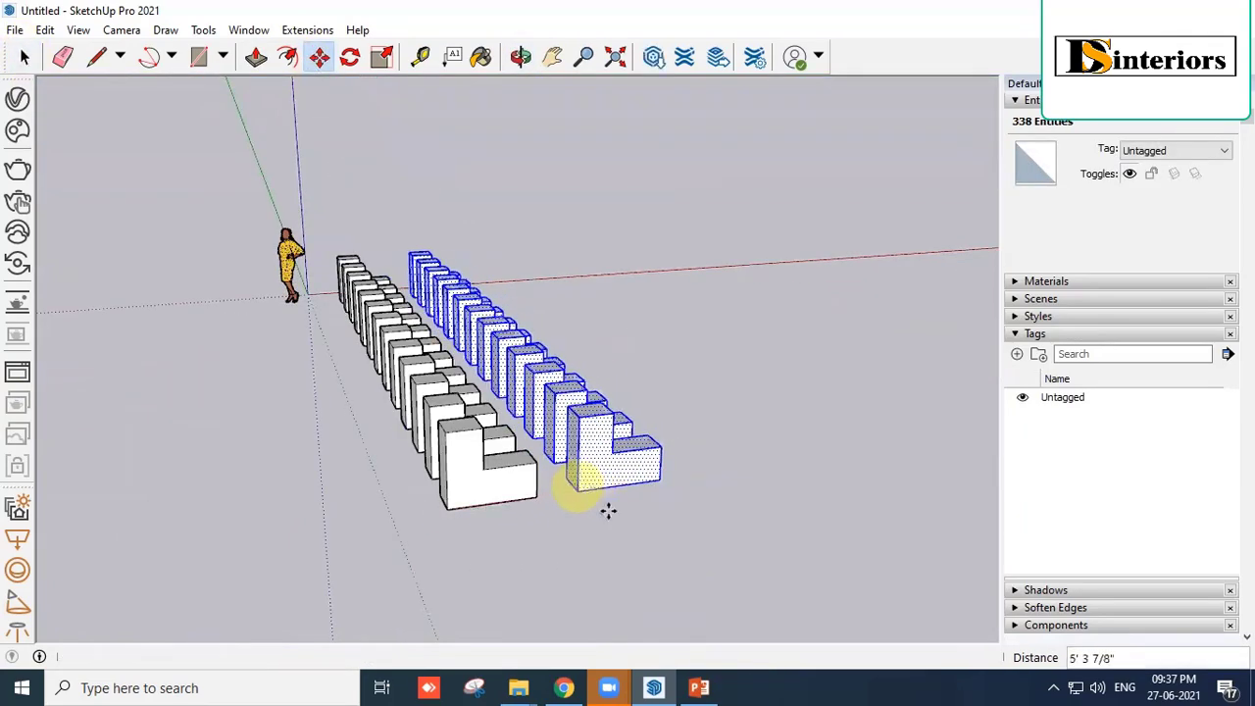
# Place the copied row of L-shaped blocks and multiply it along the red axis into five equally spaced rows.
pyautogui.click(608, 507)
pyautogui.press('Return')
pyautogui.scroll(-2, 373, 451)
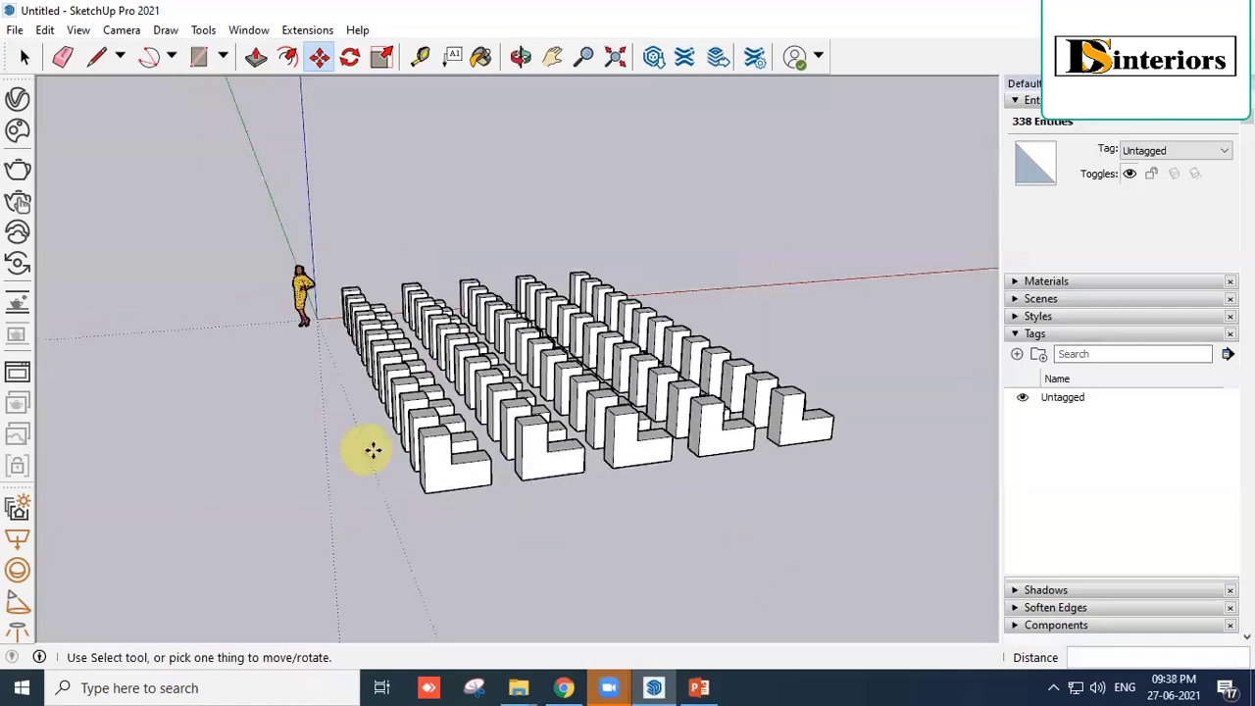
pyautogui.moveTo(779, 494); pyautogui.dragTo(852, 409, button='middle')
# Window-select the whole grid of L-shaped blocks and place one copy about 4' 8" above it along the blue axis.
pyautogui.click(24, 57)
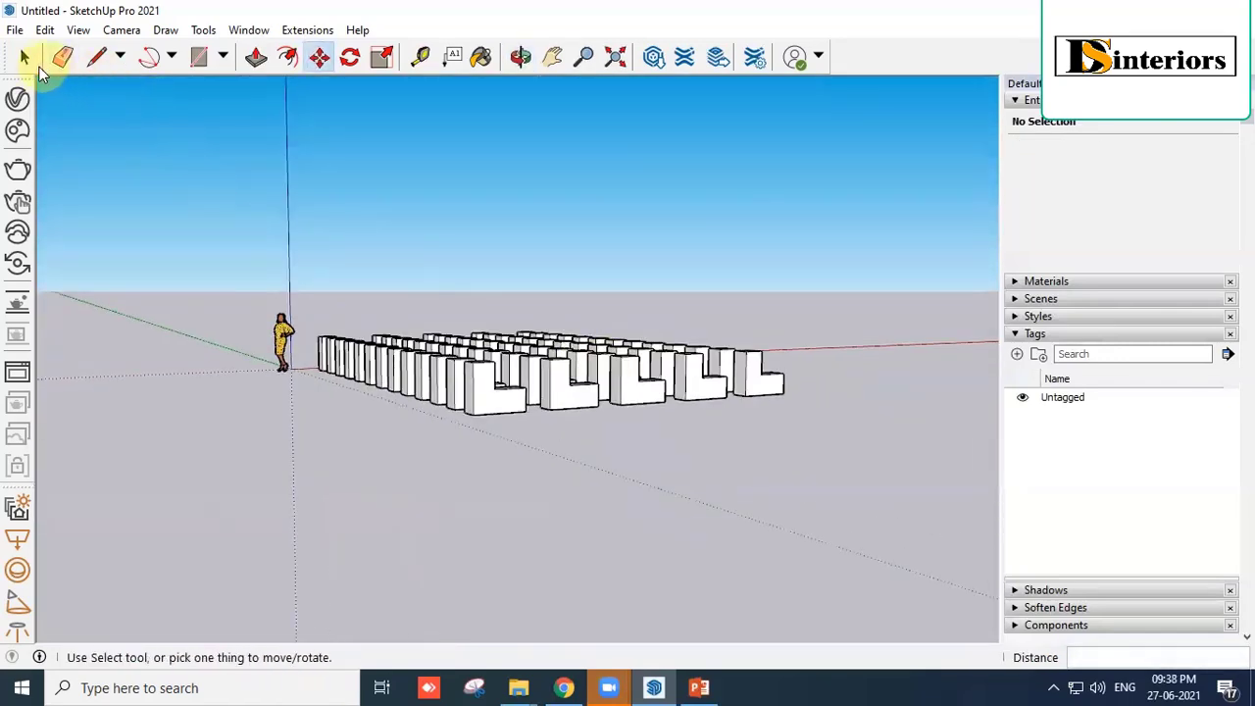
pyautogui.moveTo(304, 235); pyautogui.dragTo(917, 506)
pyautogui.moveTo(667, 480); pyautogui.dragTo(588, 383, button='middle')
pyautogui.click(319, 57)
pyautogui.press('ctrl')
pyautogui.click(448, 490)
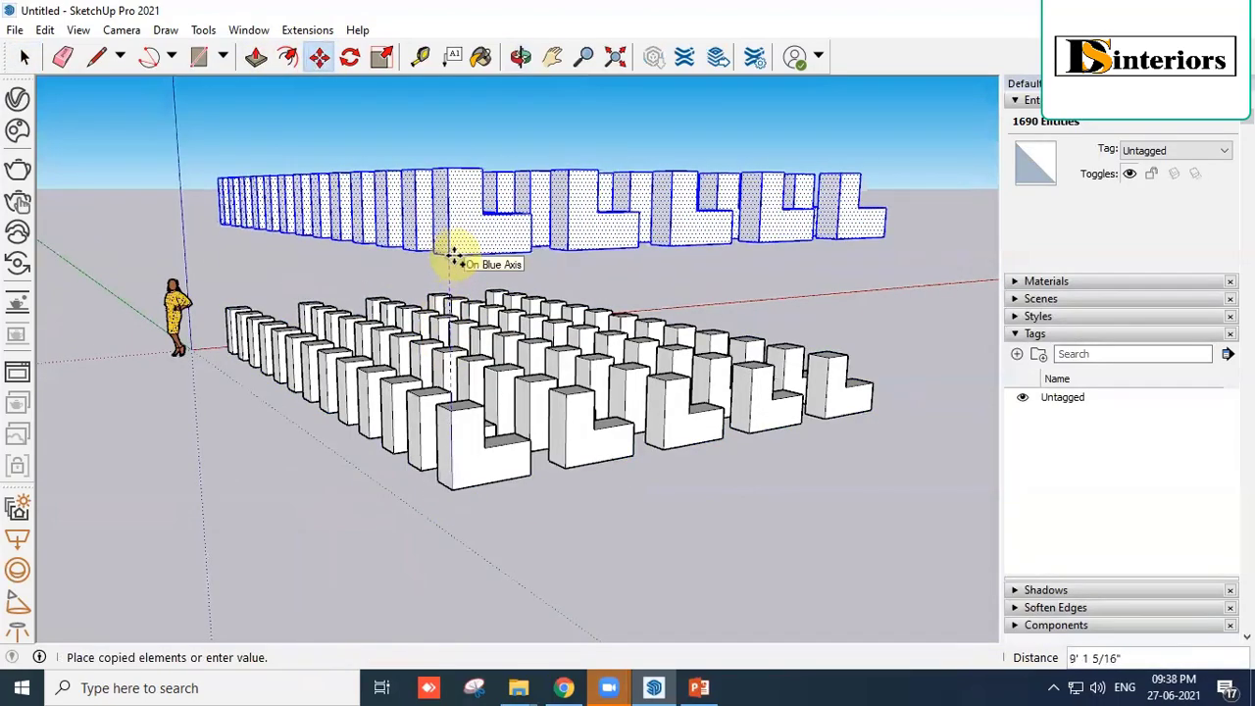
pyautogui.moveTo(449, 258); pyautogui.dragTo(472, 238, button='middle')
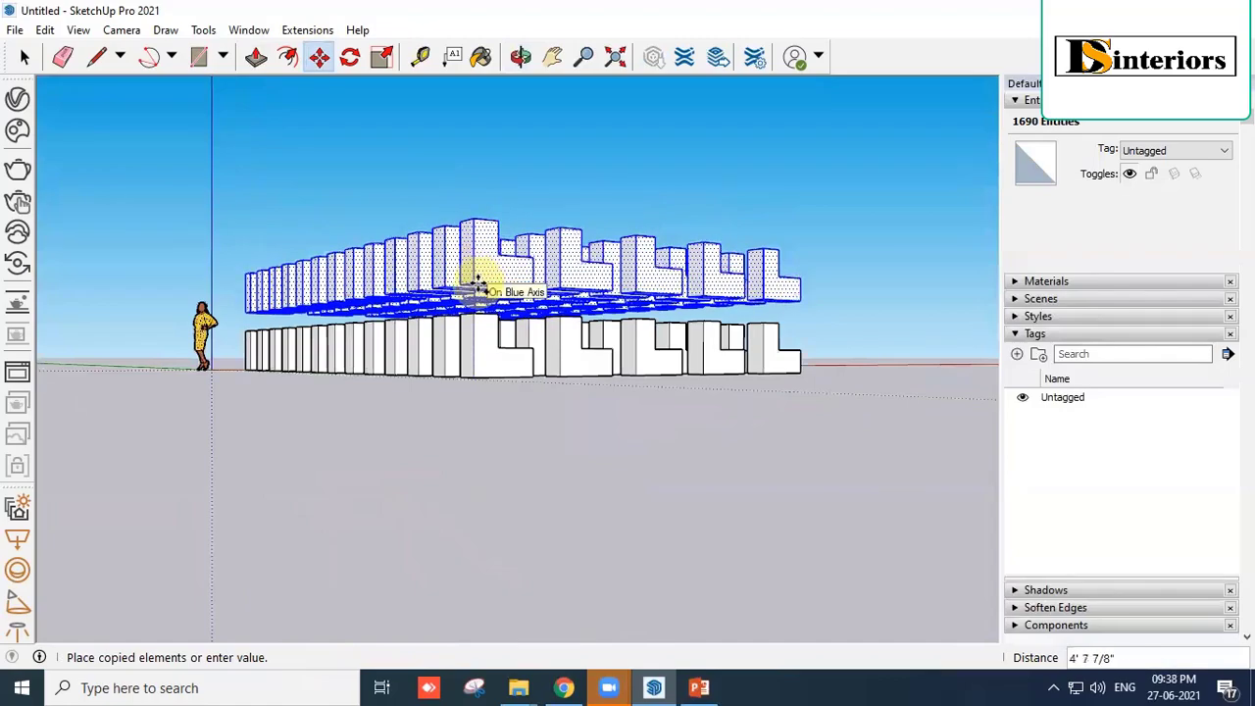
pyautogui.click(477, 283)
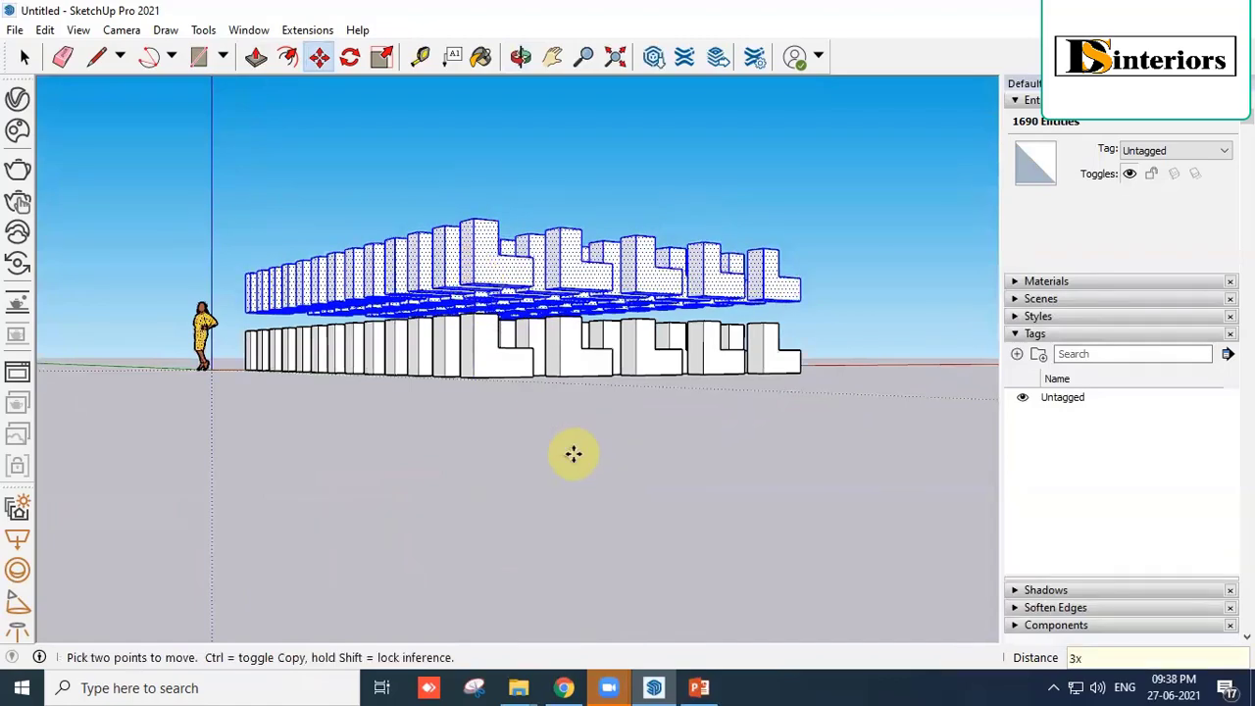
# Multiply the raised grid of blocks with 3x to stack three equally spaced copies along the blue axis.
pyautogui.write('3x')
pyautogui.press('Return')
pyautogui.moveTo(292, 392); pyautogui.dragTo(363, 261, button='middle')
pyautogui.press('m')
pyautogui.moveTo(499, 337); pyautogui.dragTo(193, 309, button='middle')
pyautogui.click(26, 56)
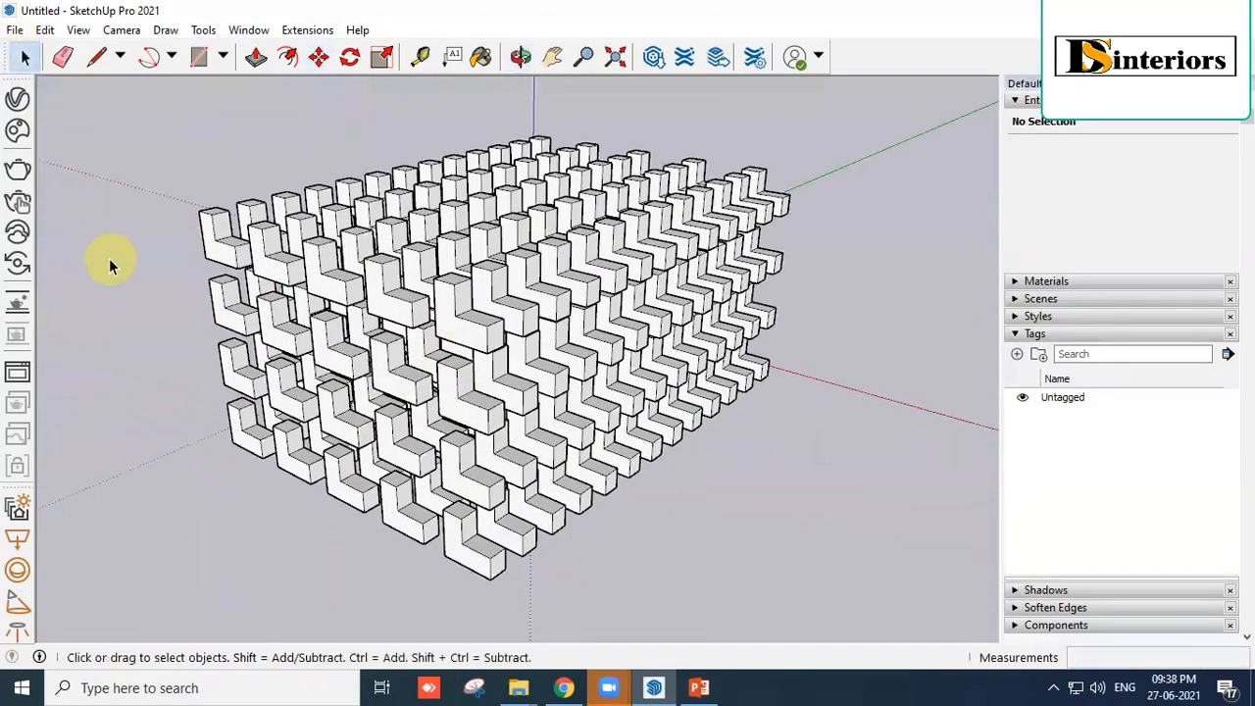